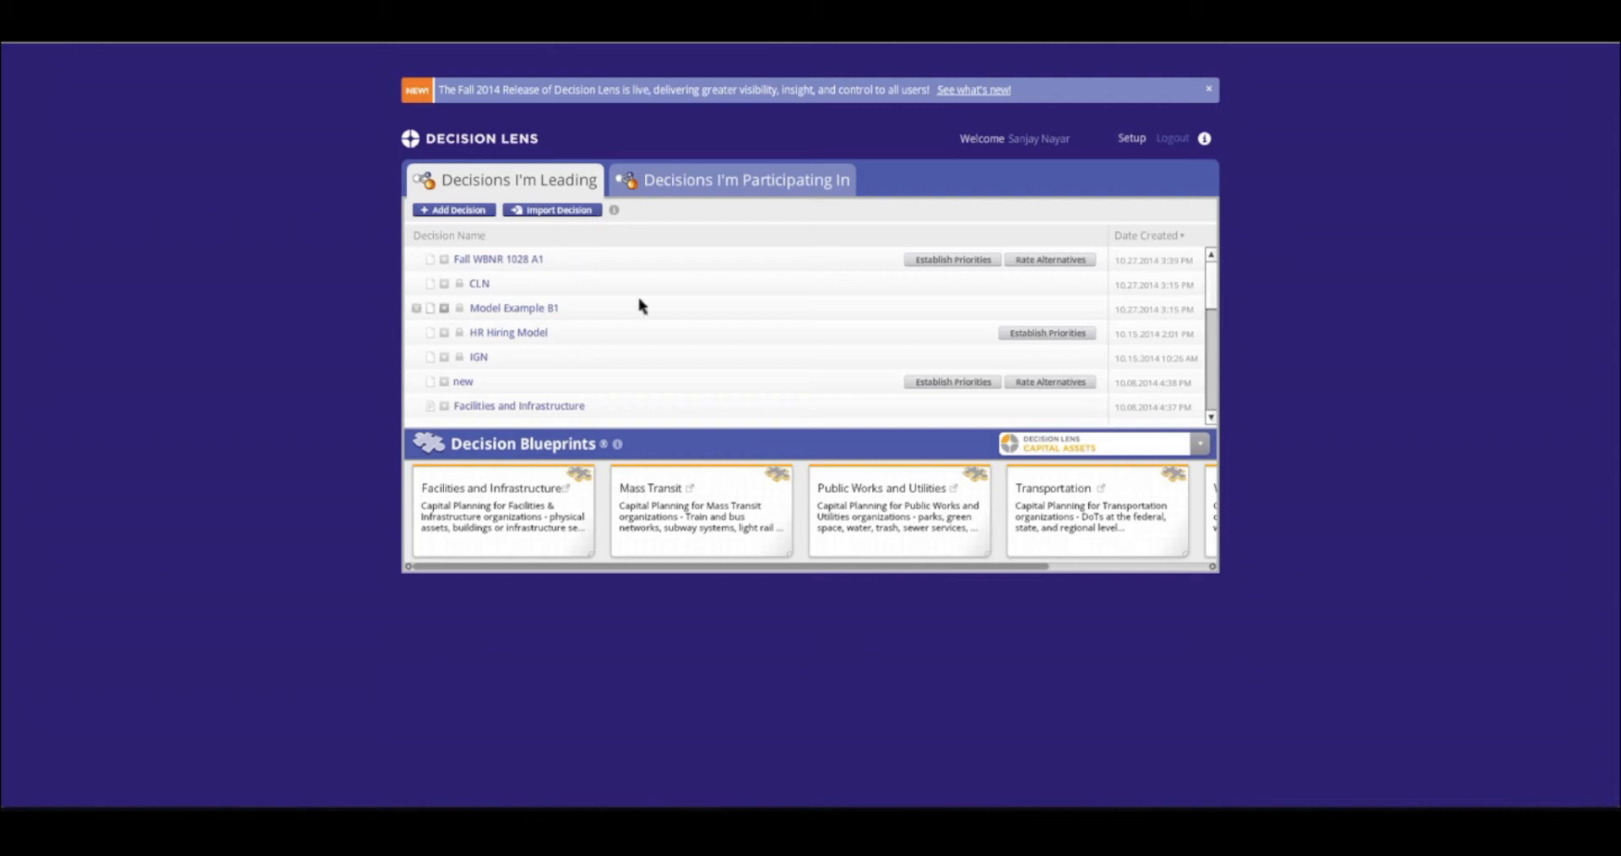
# Open the participants list of the Fall WBNR 1028 A1 decision and show its additional management options.
pyautogui.rightClick(522, 265)
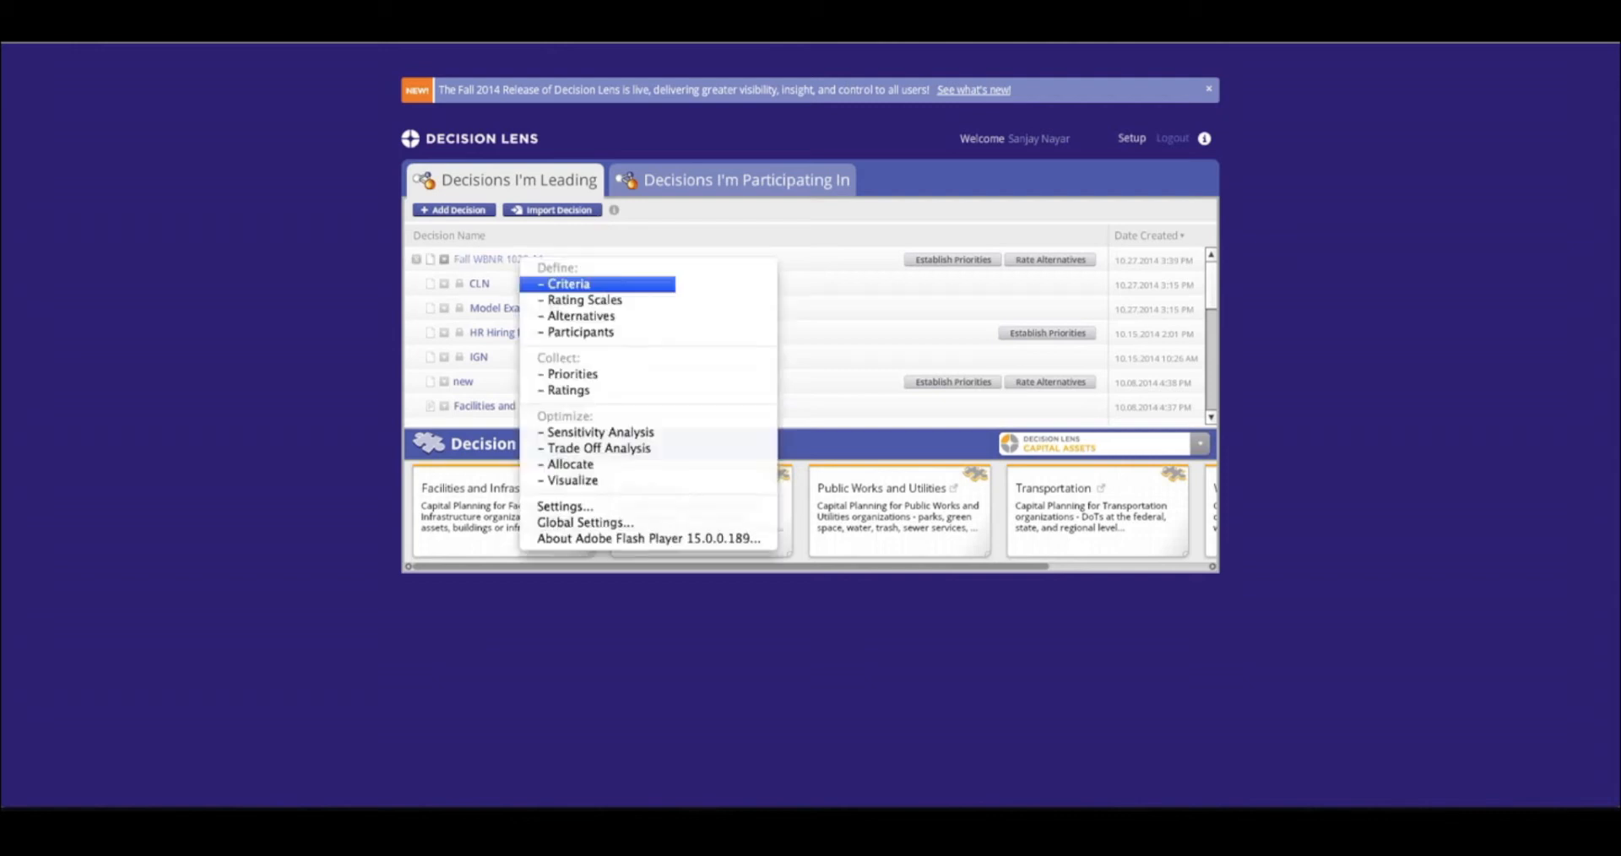
pyautogui.click(598, 333)
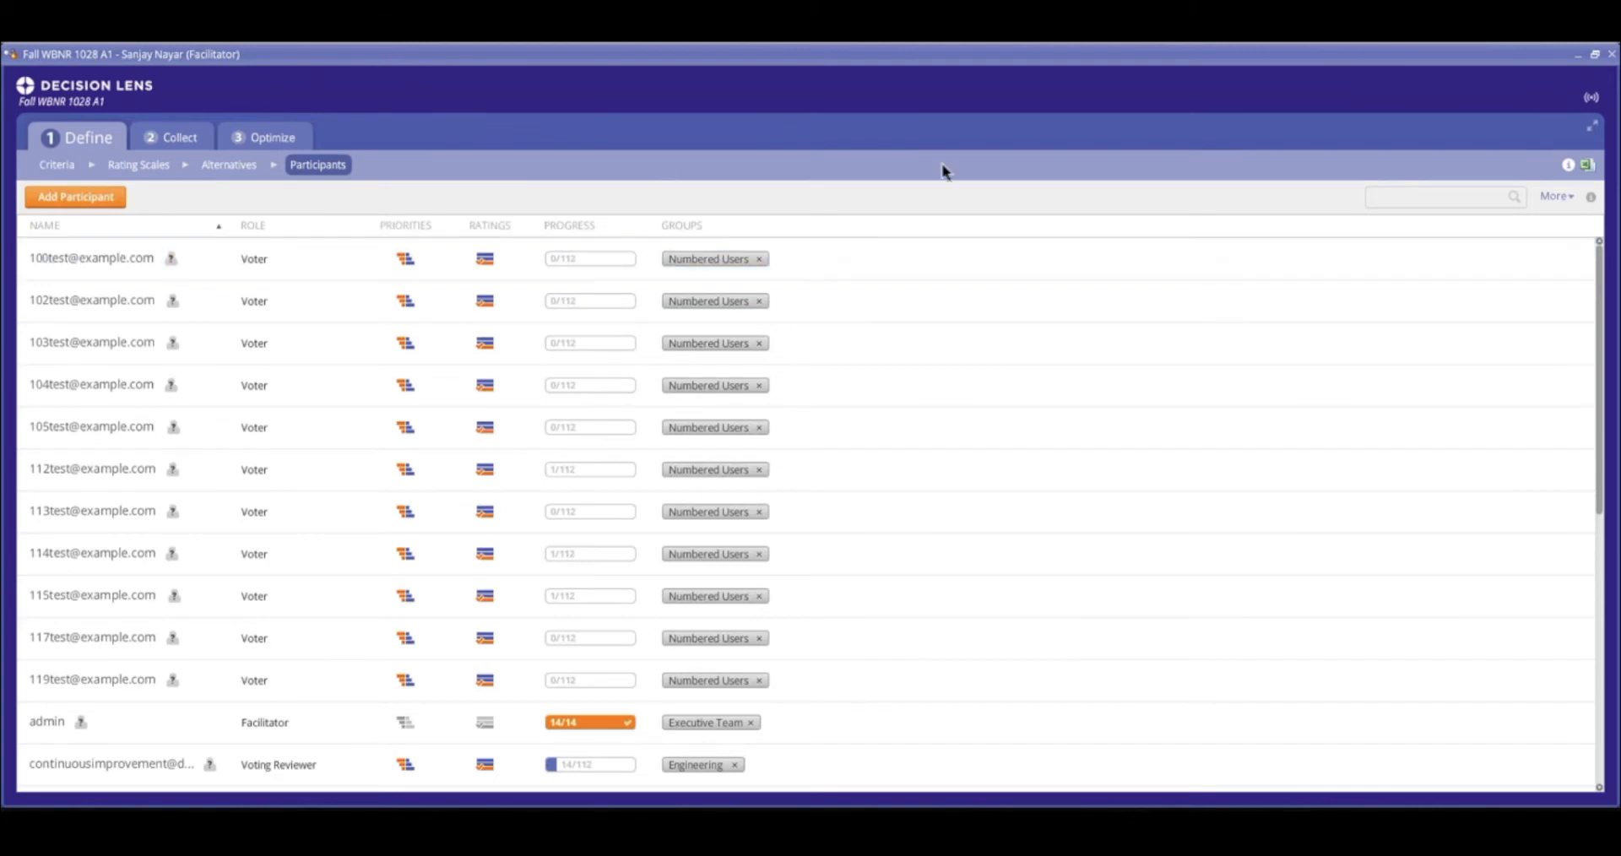
pyautogui.click(1558, 198)
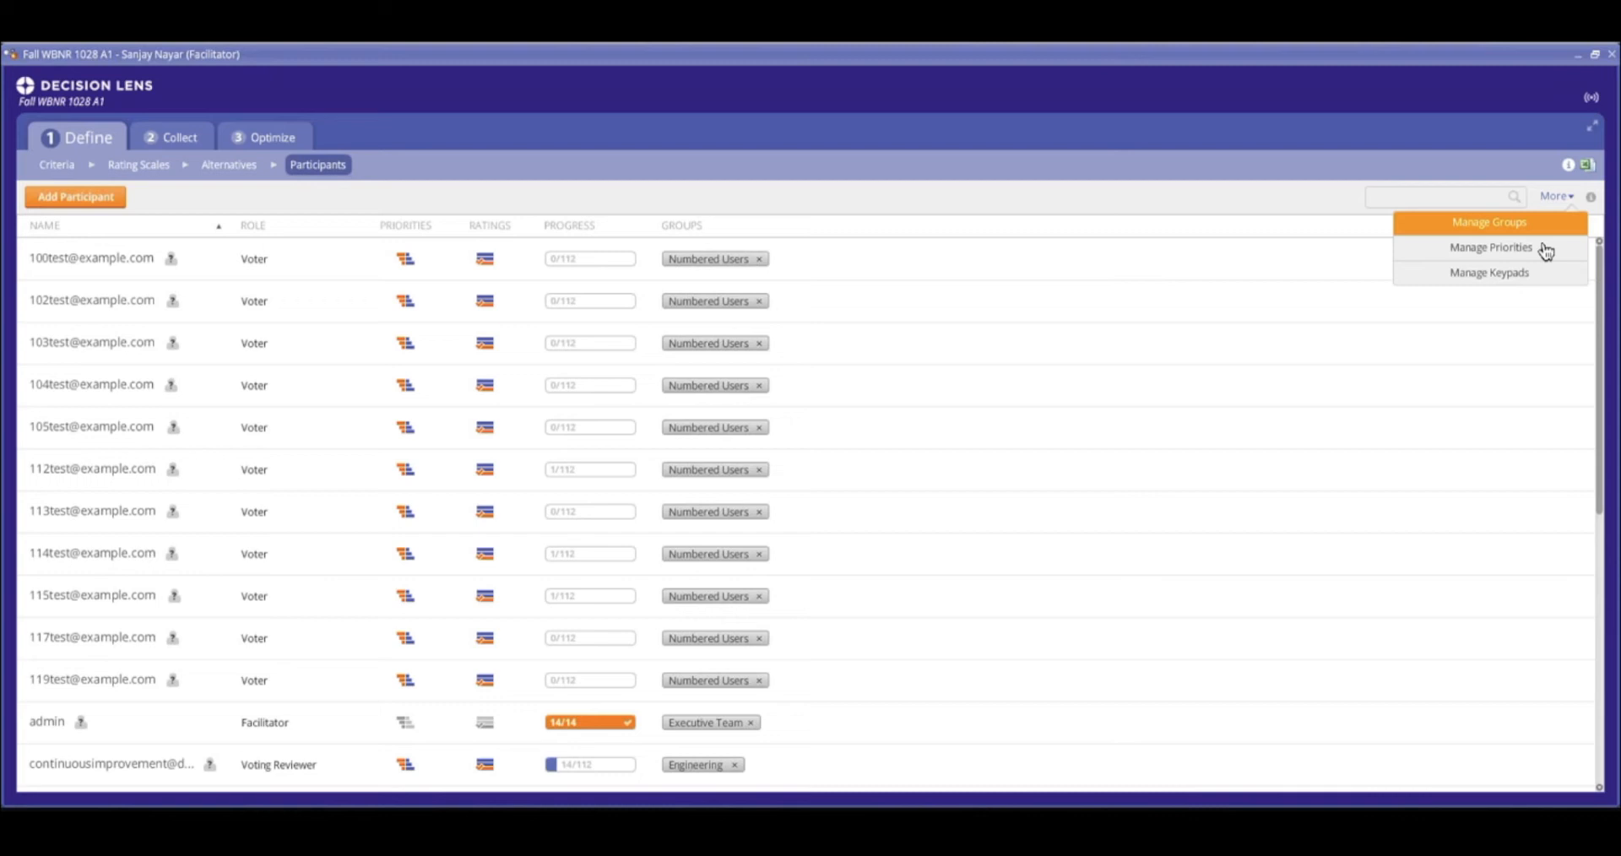
# Add the first participant in the list to the R&D group and close the participant's details.
pyautogui.click(114, 269)
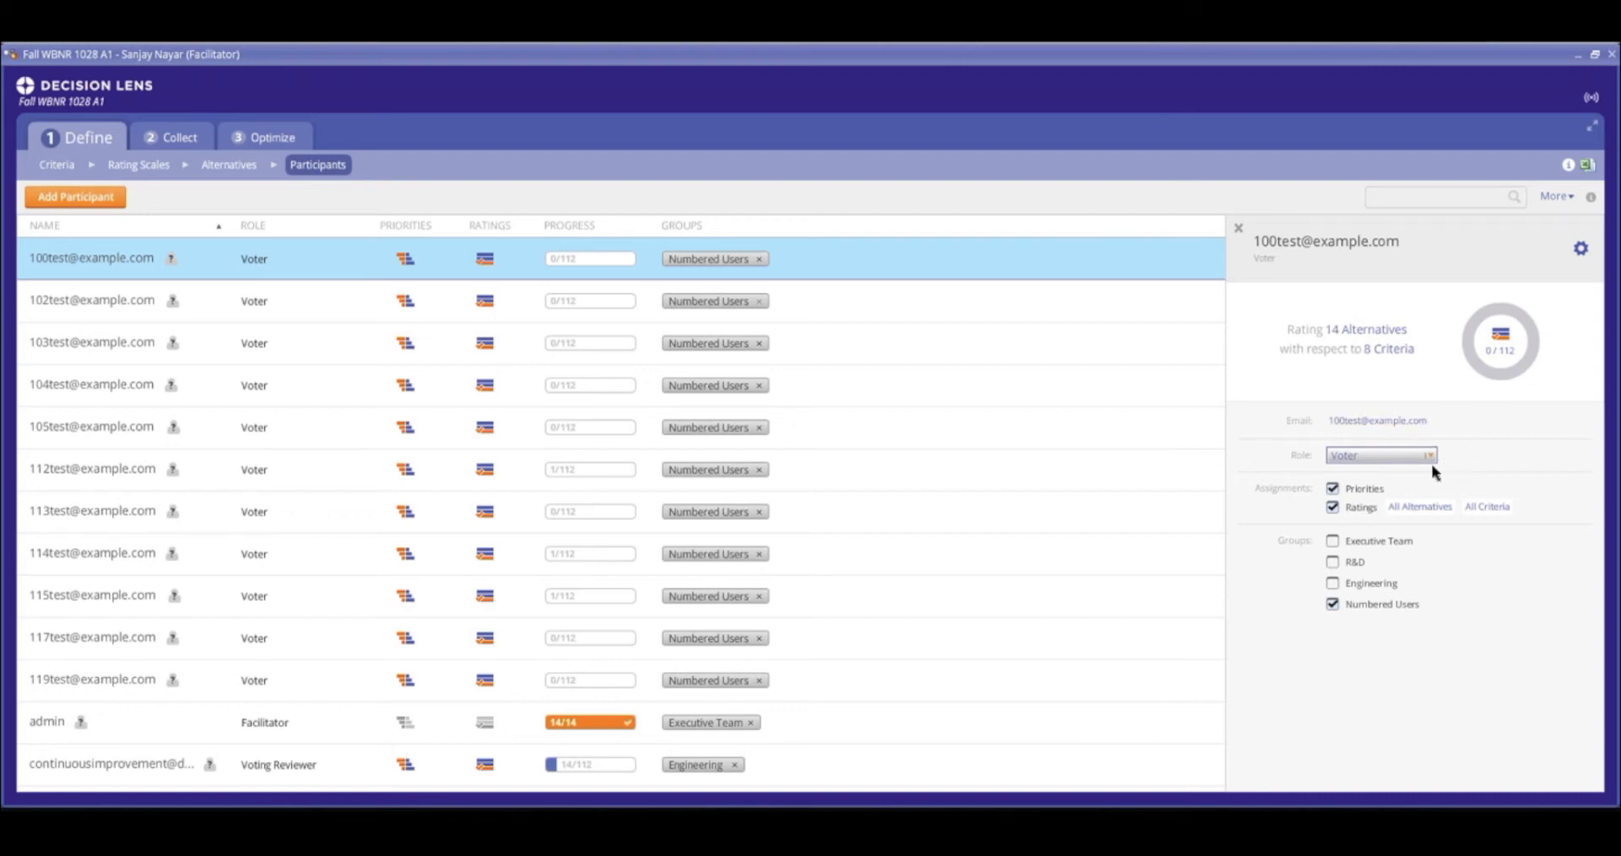
pyautogui.moveTo(1438, 577)
pyautogui.click(1335, 569)
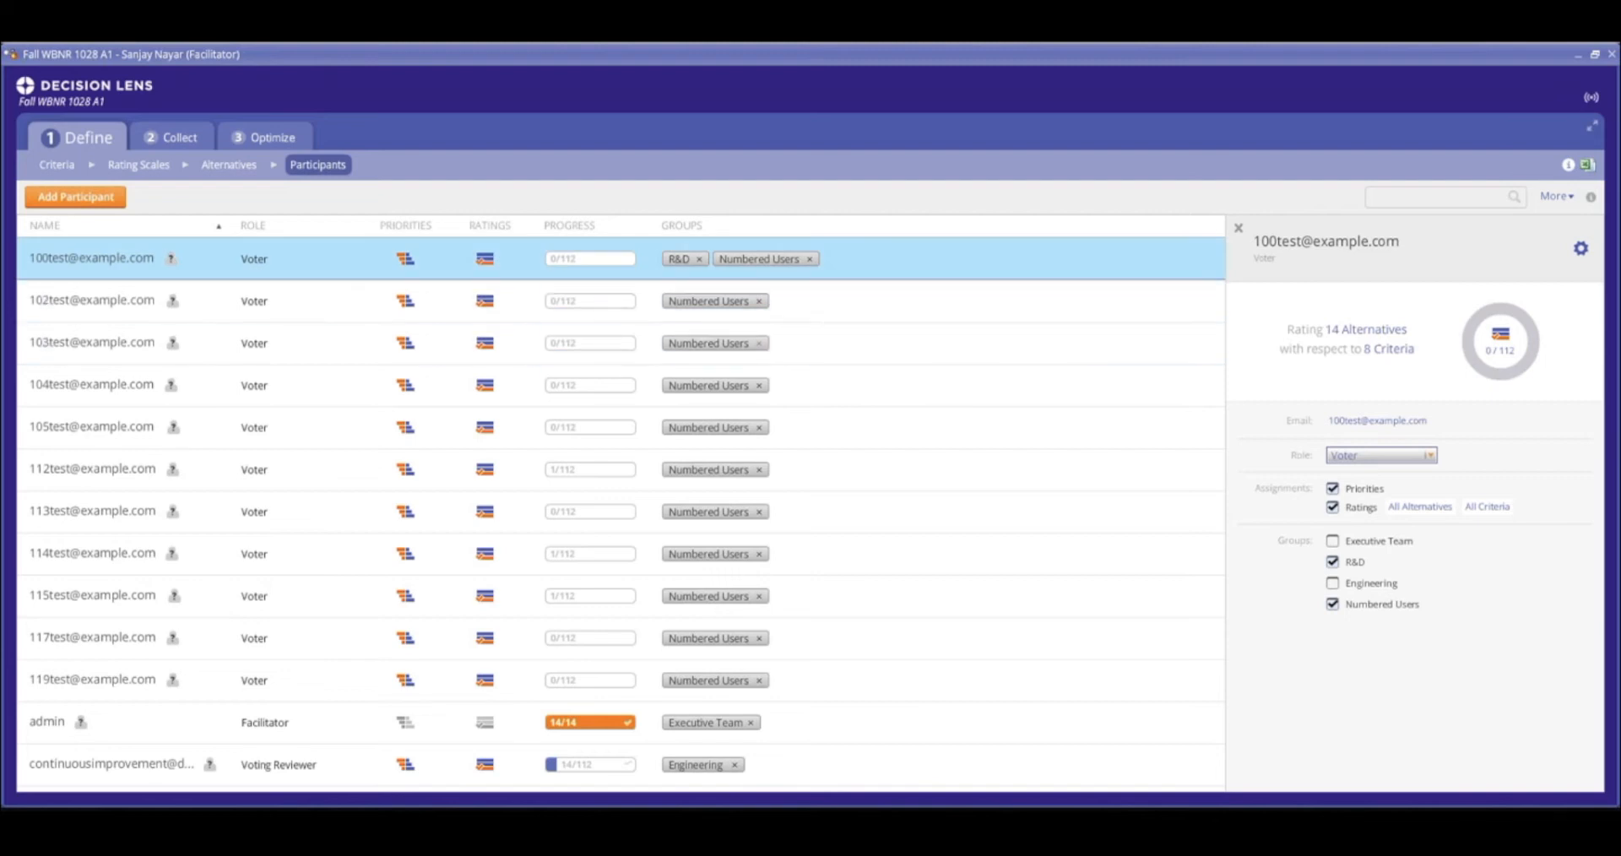
pyautogui.click(1242, 229)
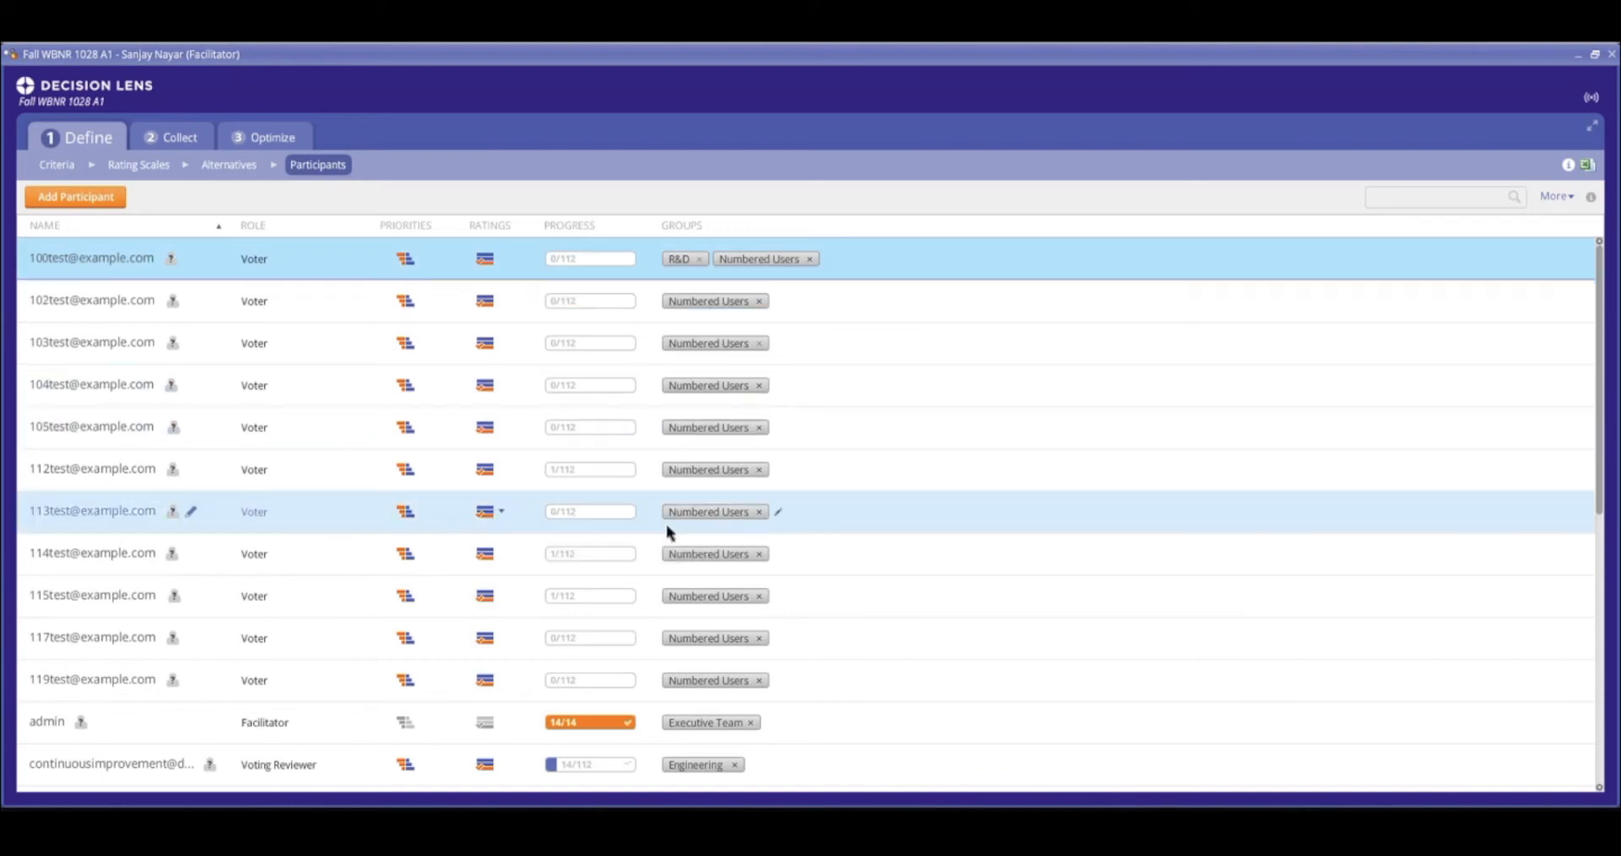
pyautogui.click(899, 471)
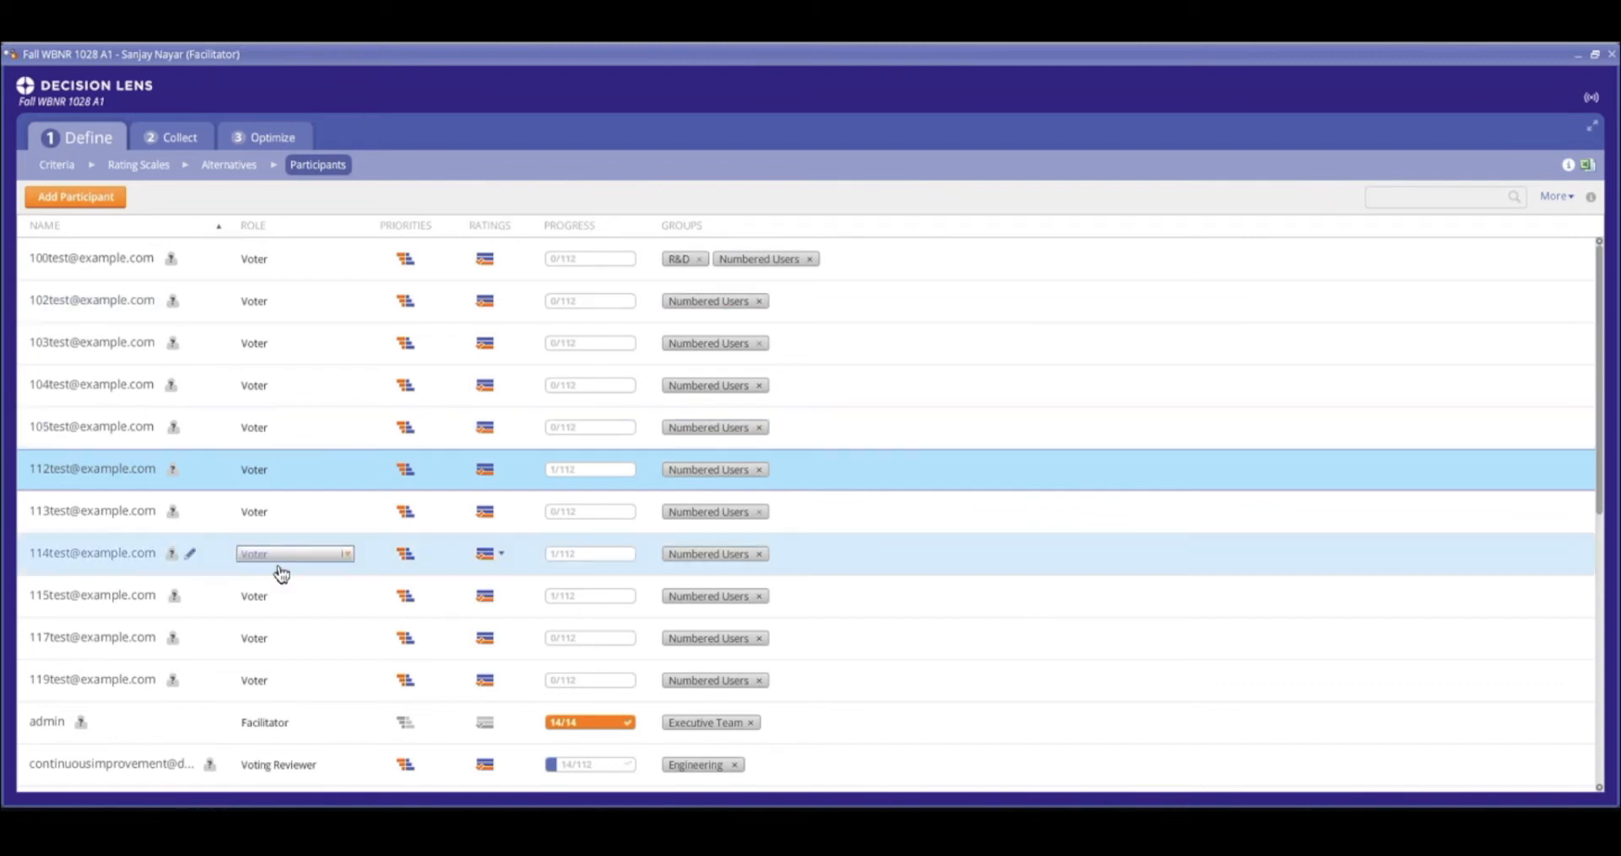
# Tile two browser tabs in a horizontal layout to show the facilitator's and the voter's sessions together.
pyautogui.scroll(-5, 282, 570)
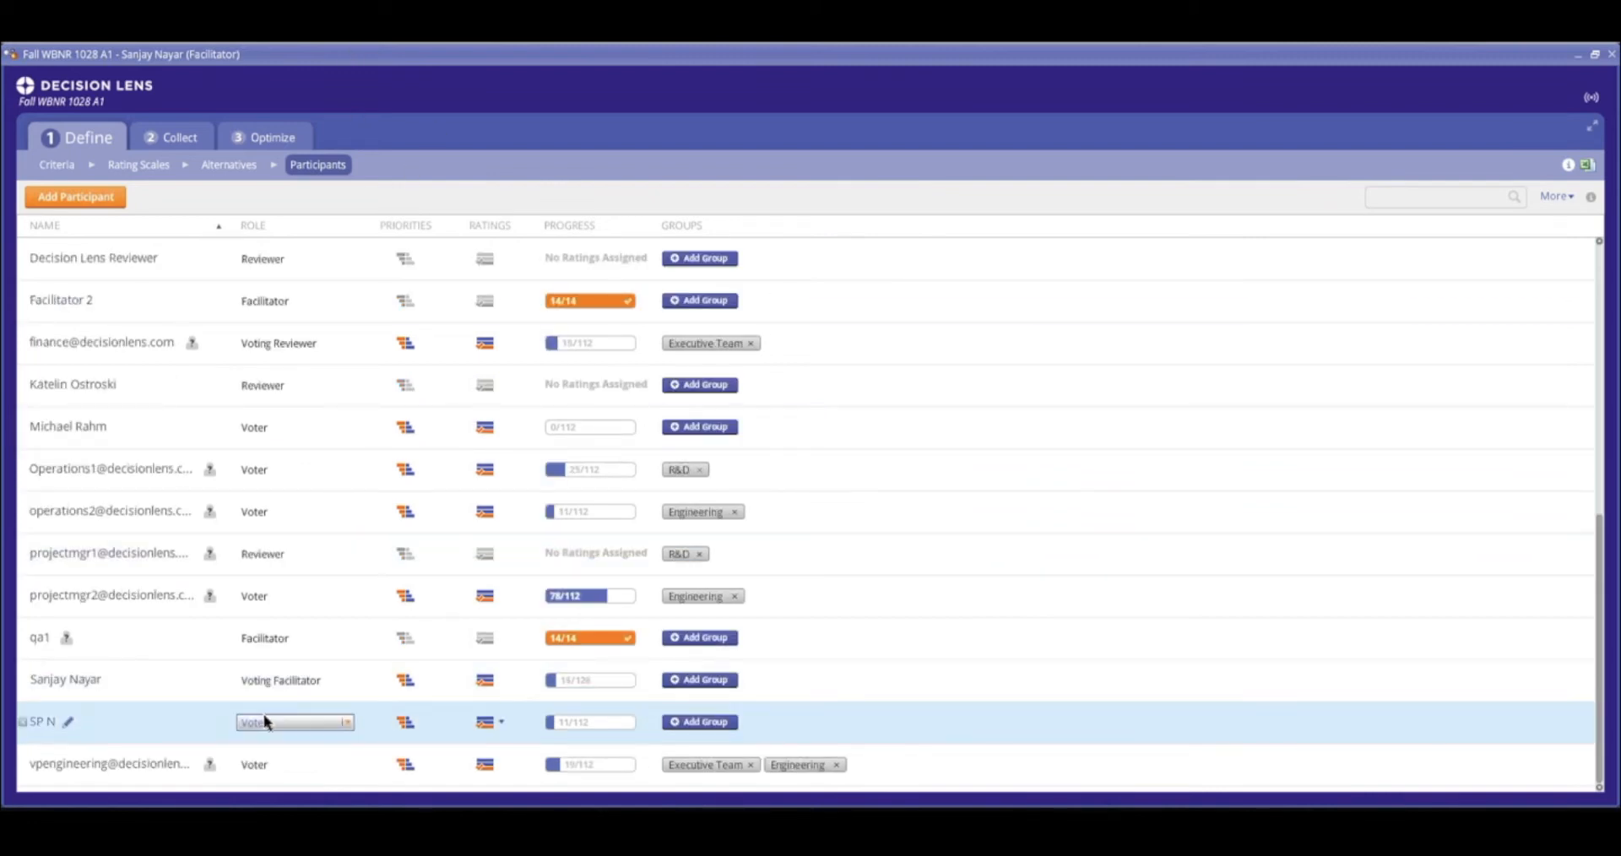
pyautogui.click(367, 18)
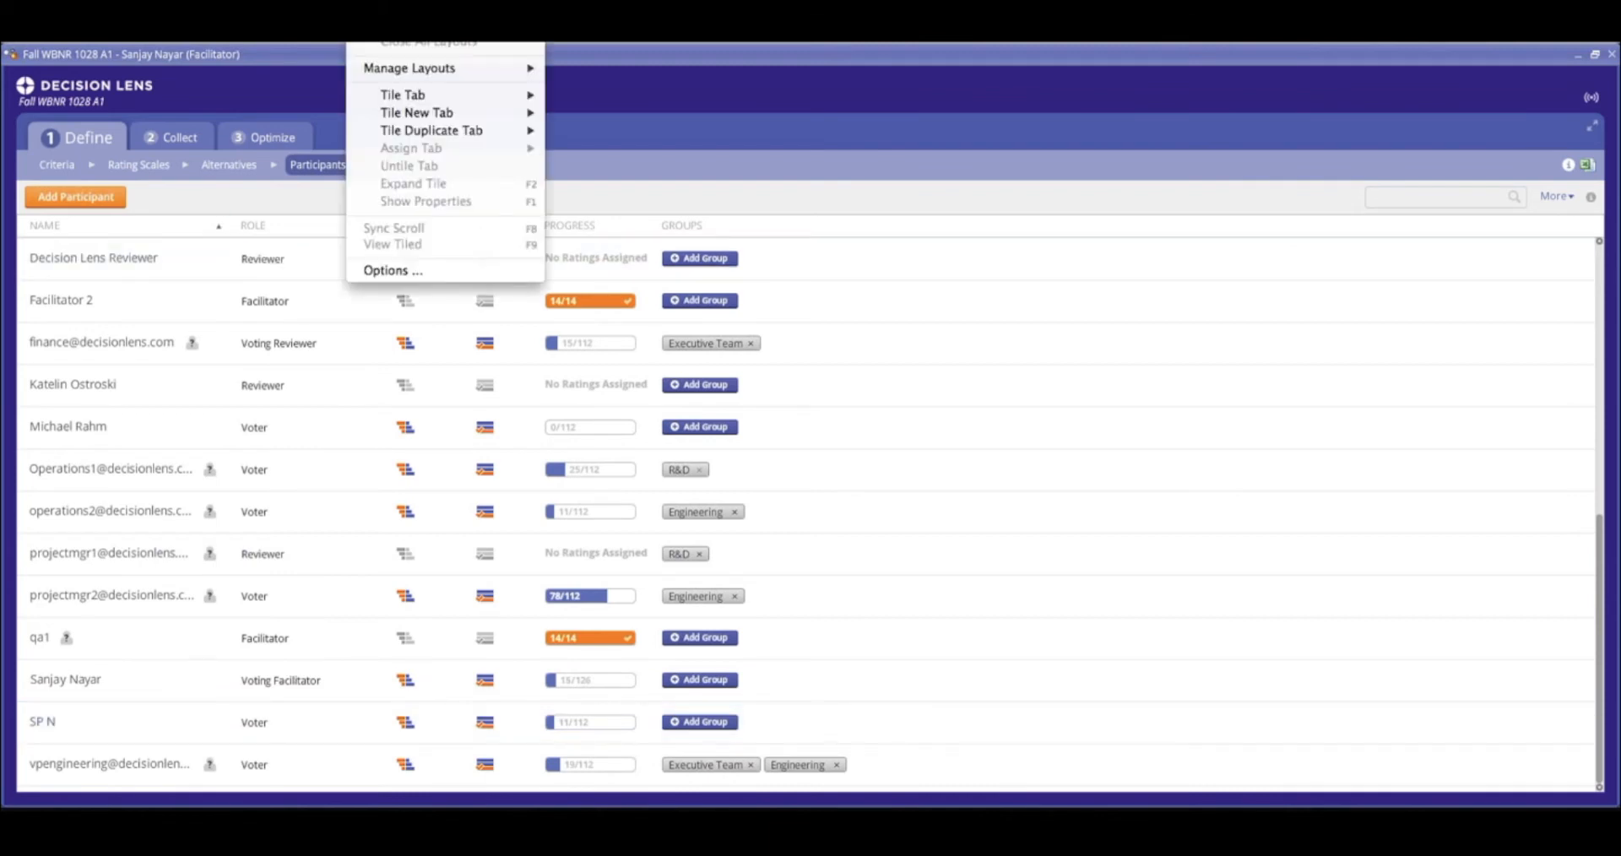
pyautogui.moveTo(439, 22)
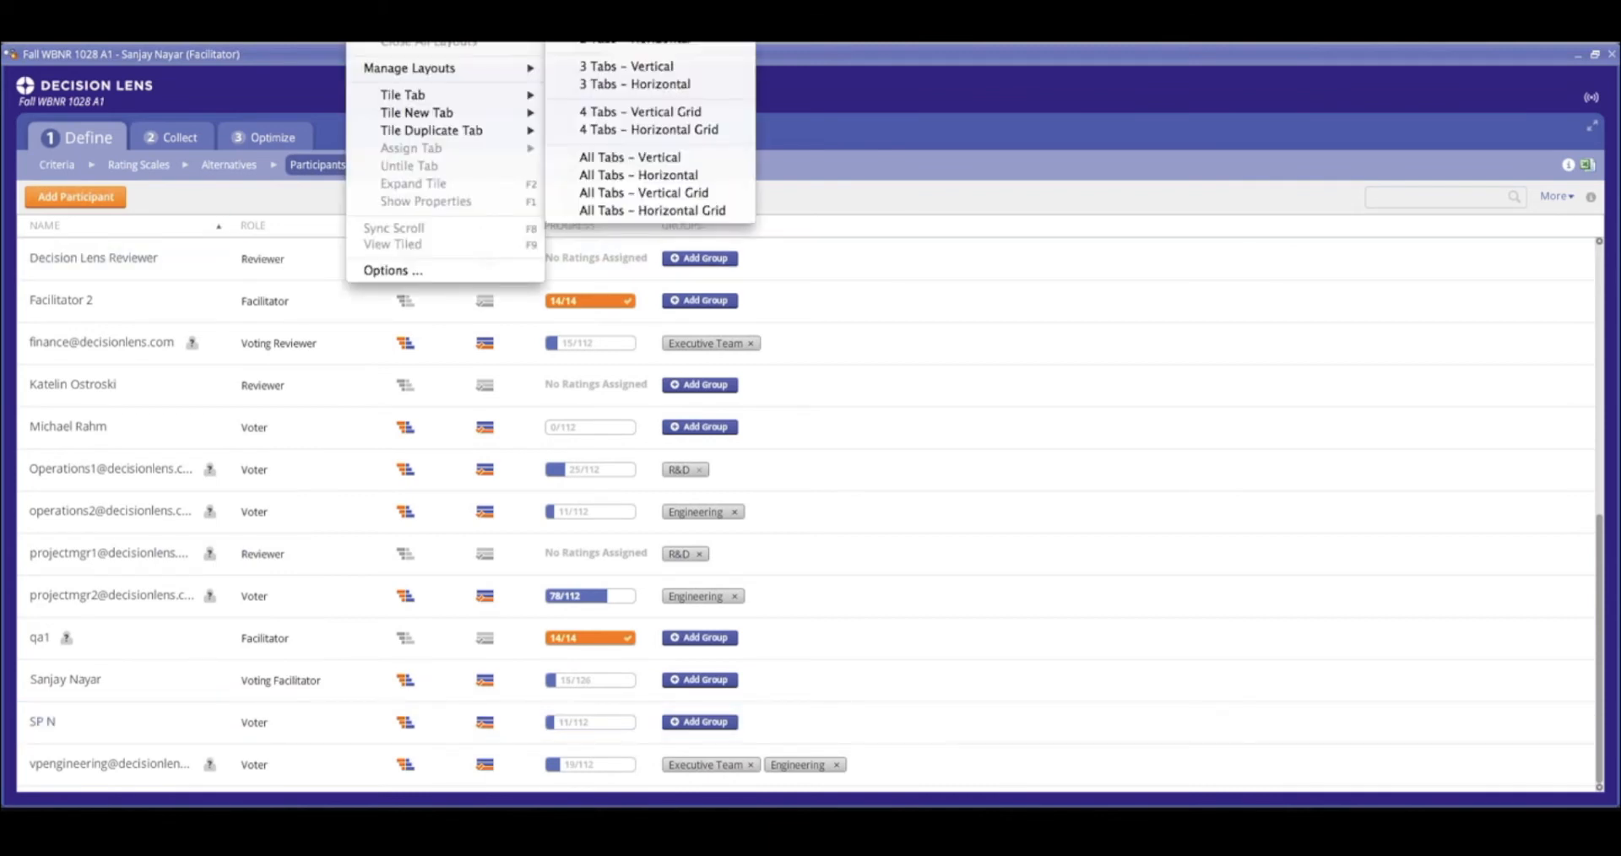
pyautogui.click(629, 46)
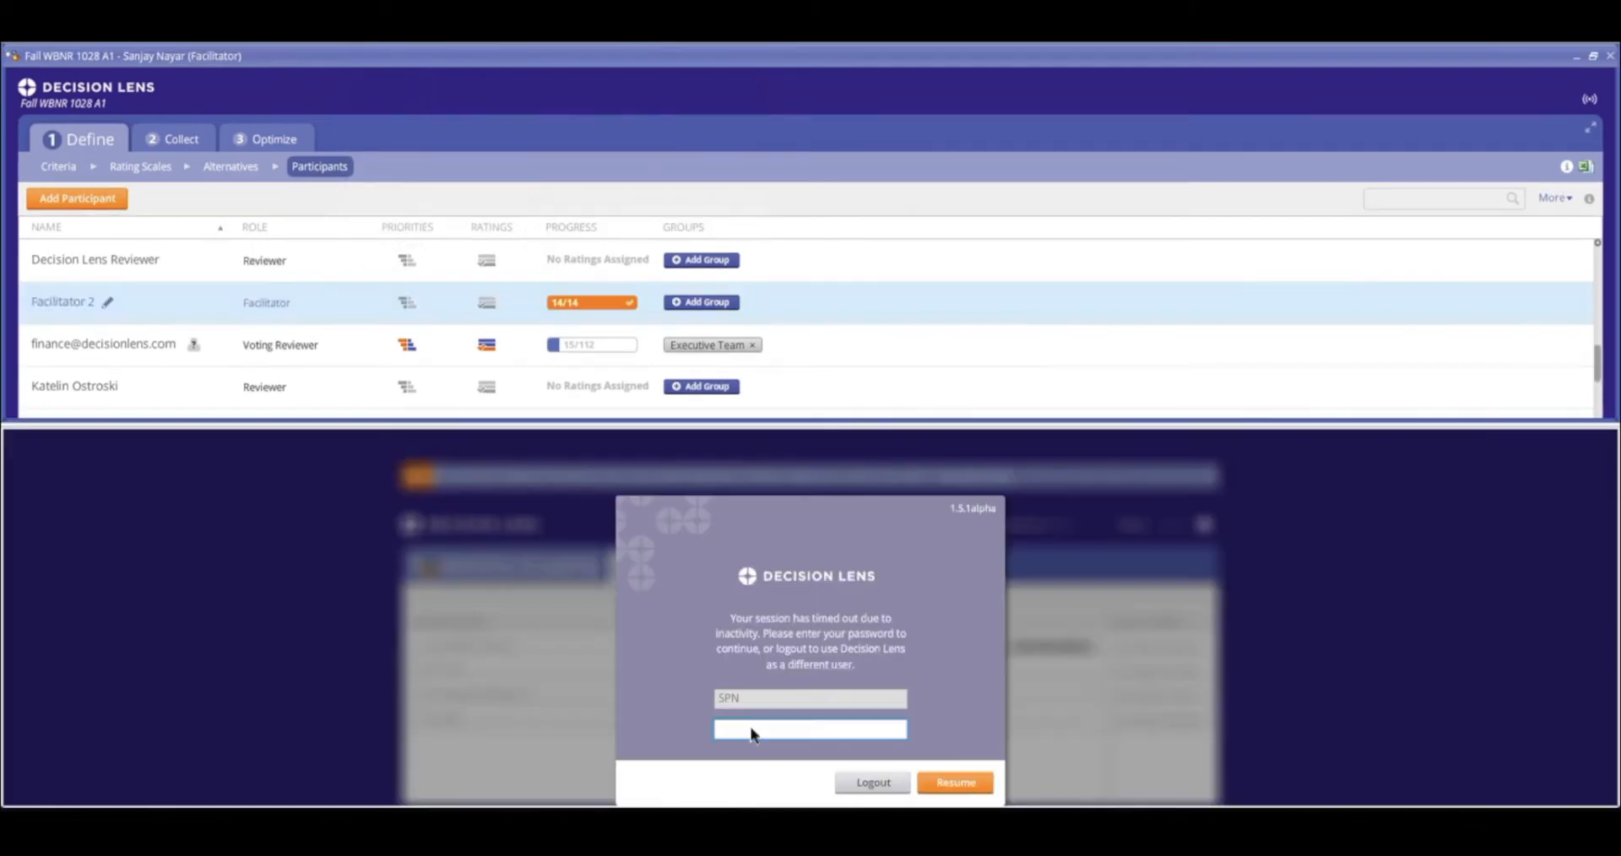
# Resume the voter's timed-out session by entering the account password.
pyautogui.click(749, 729)
pyautogui.write('*****')
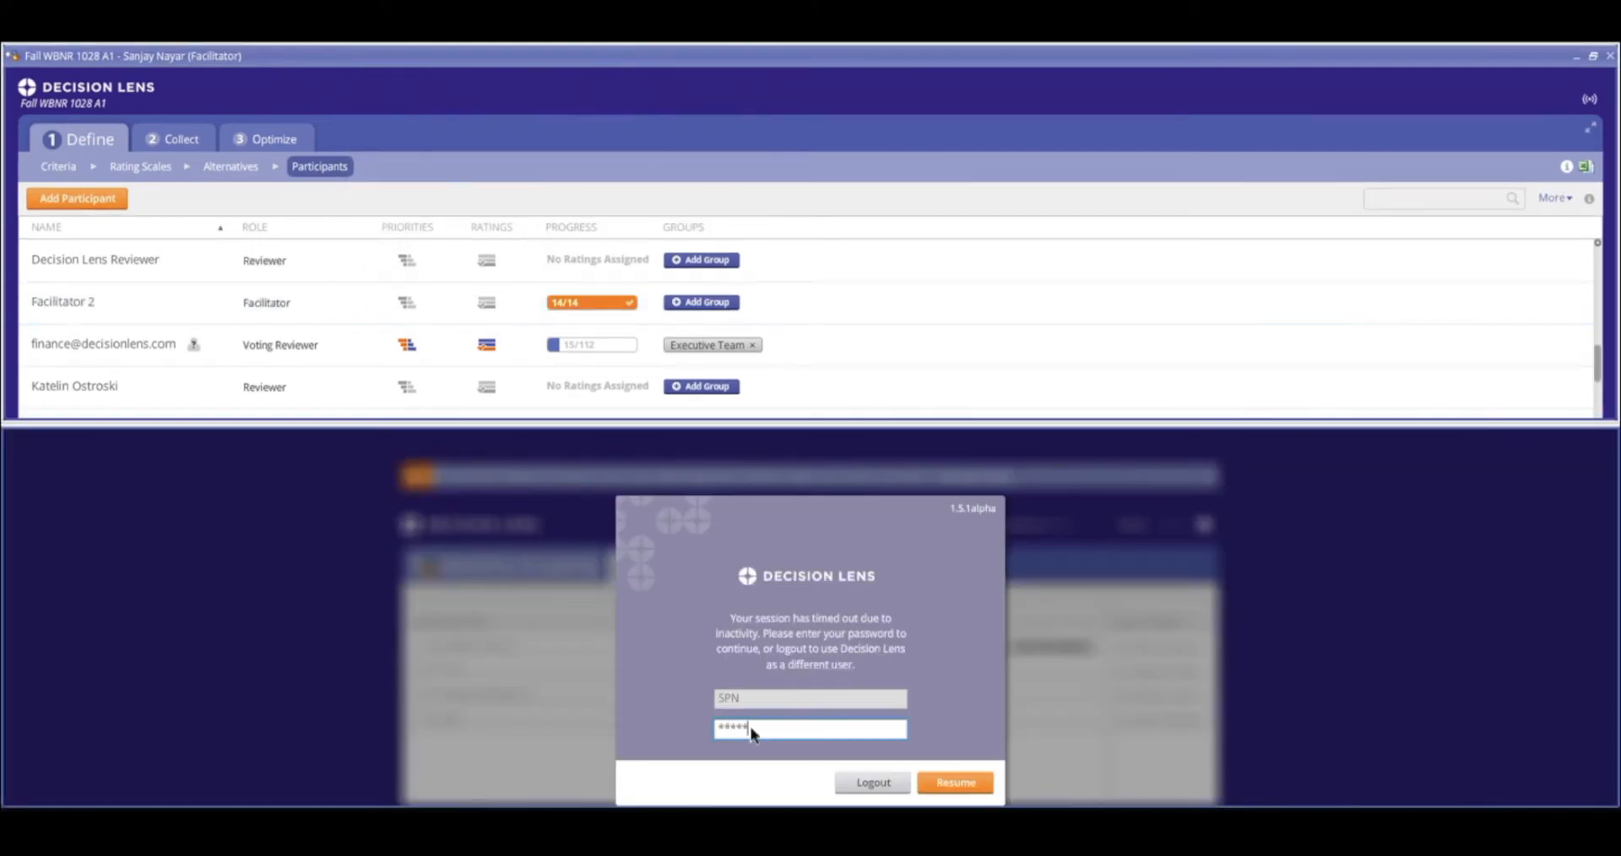
pyautogui.press('Return')
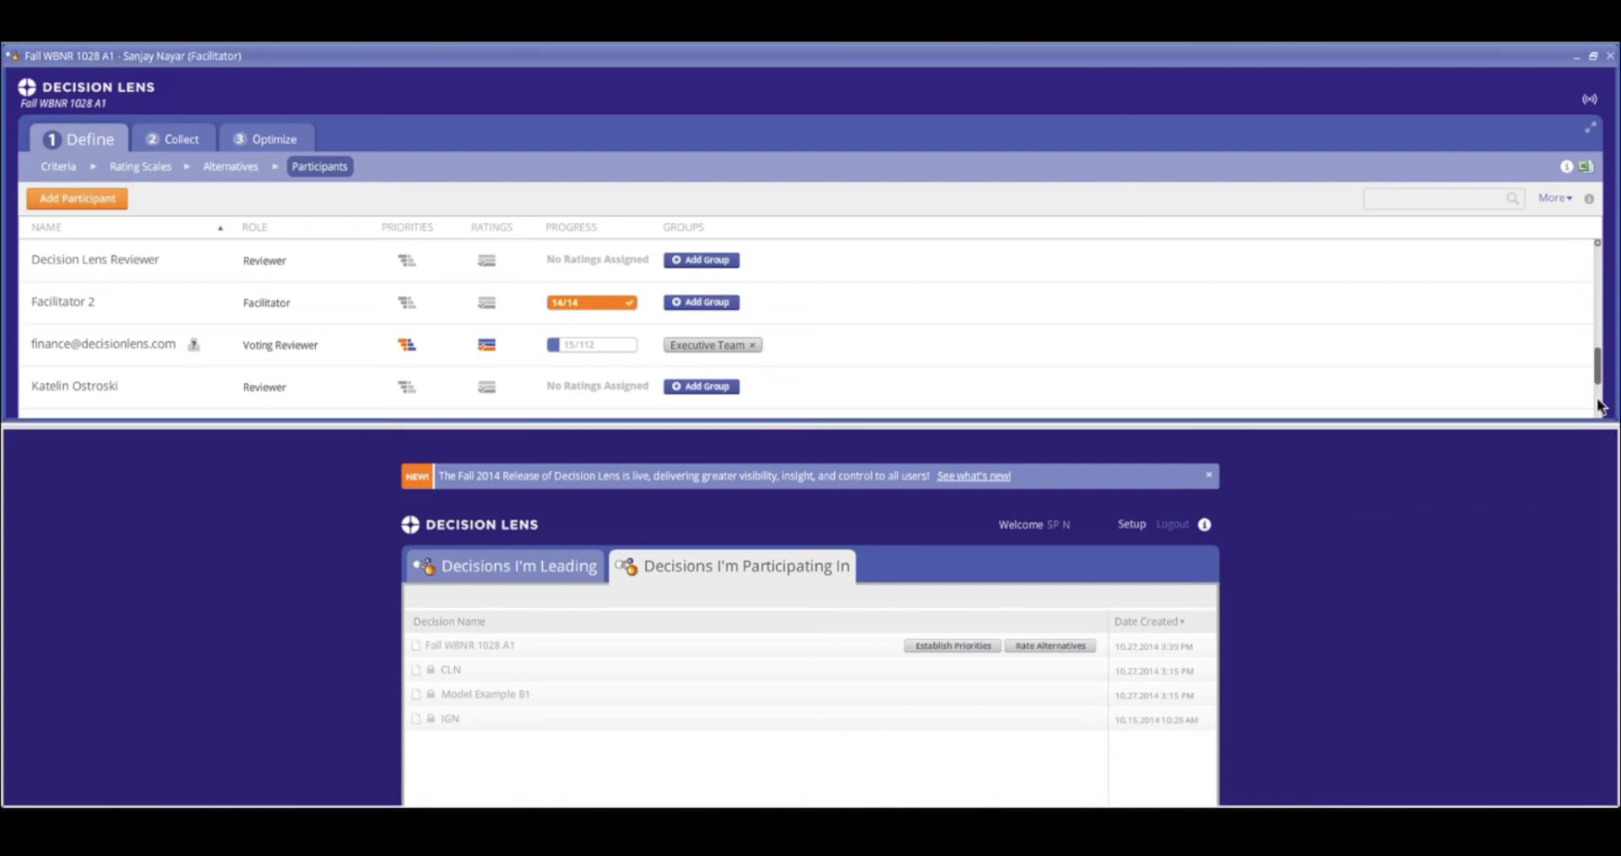
# Switch the signed-in voter's ratings assignment off and back on, and turn off the tiled view.
pyautogui.scroll(-5, 1600, 376)
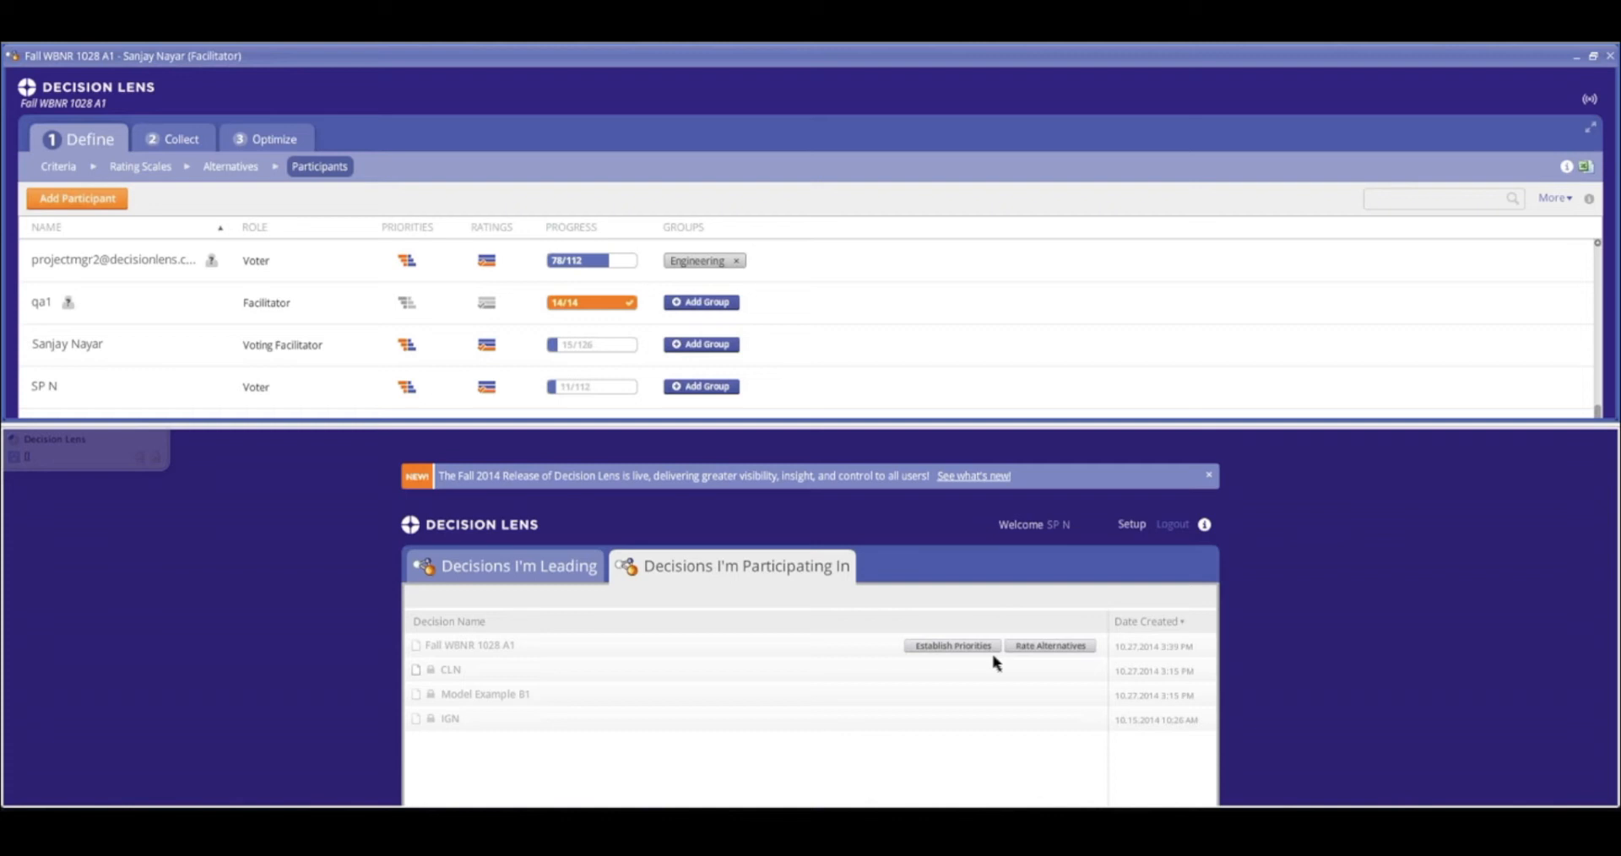
pyautogui.click(407, 386)
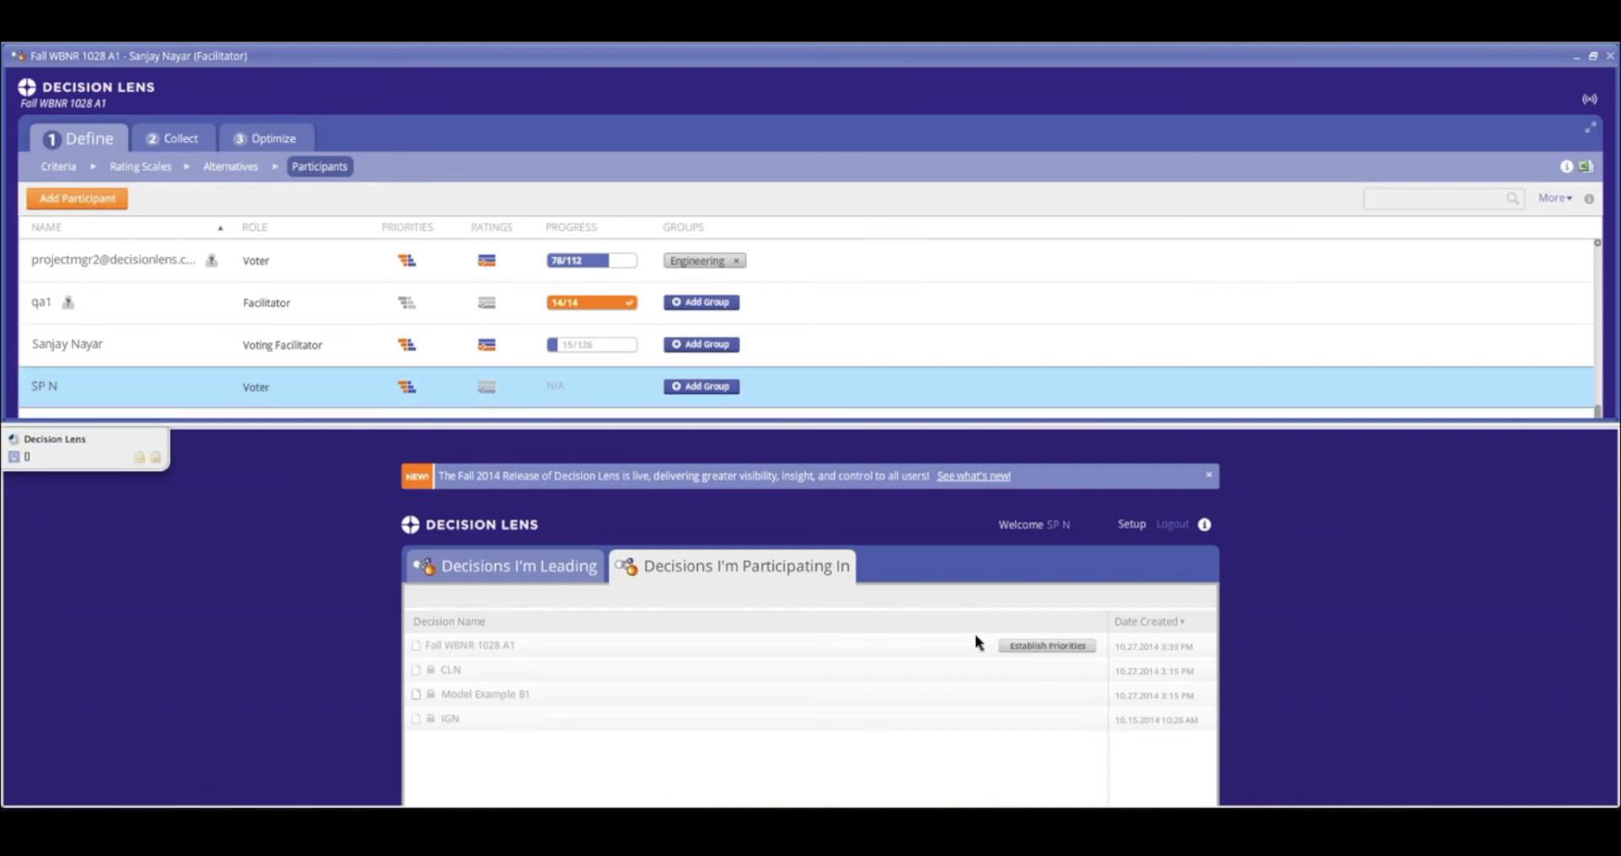
pyautogui.click(488, 390)
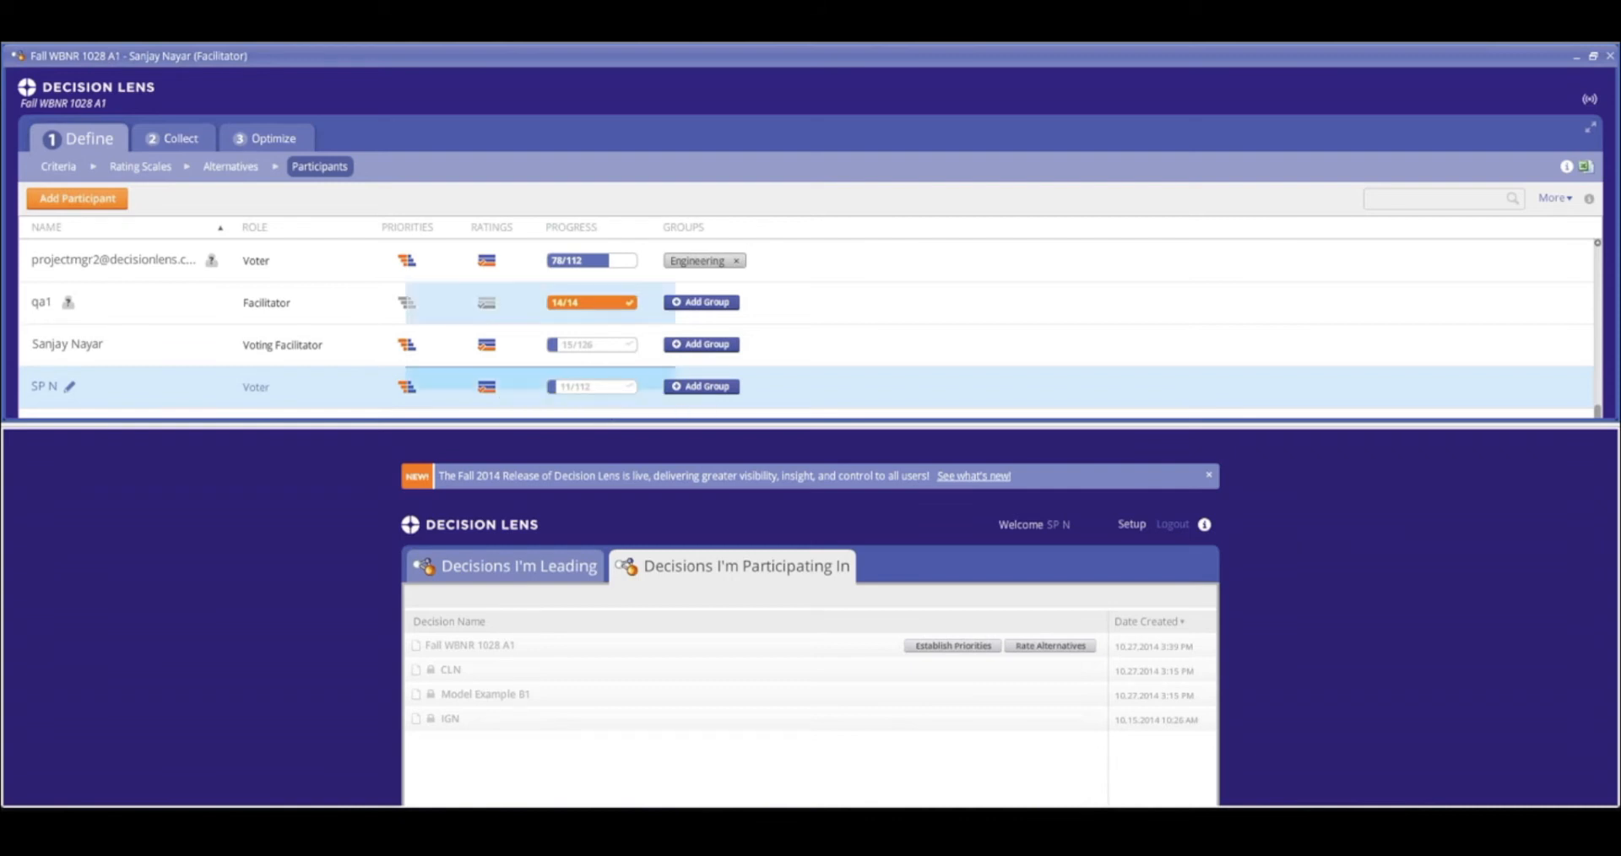
pyautogui.click(367, 8)
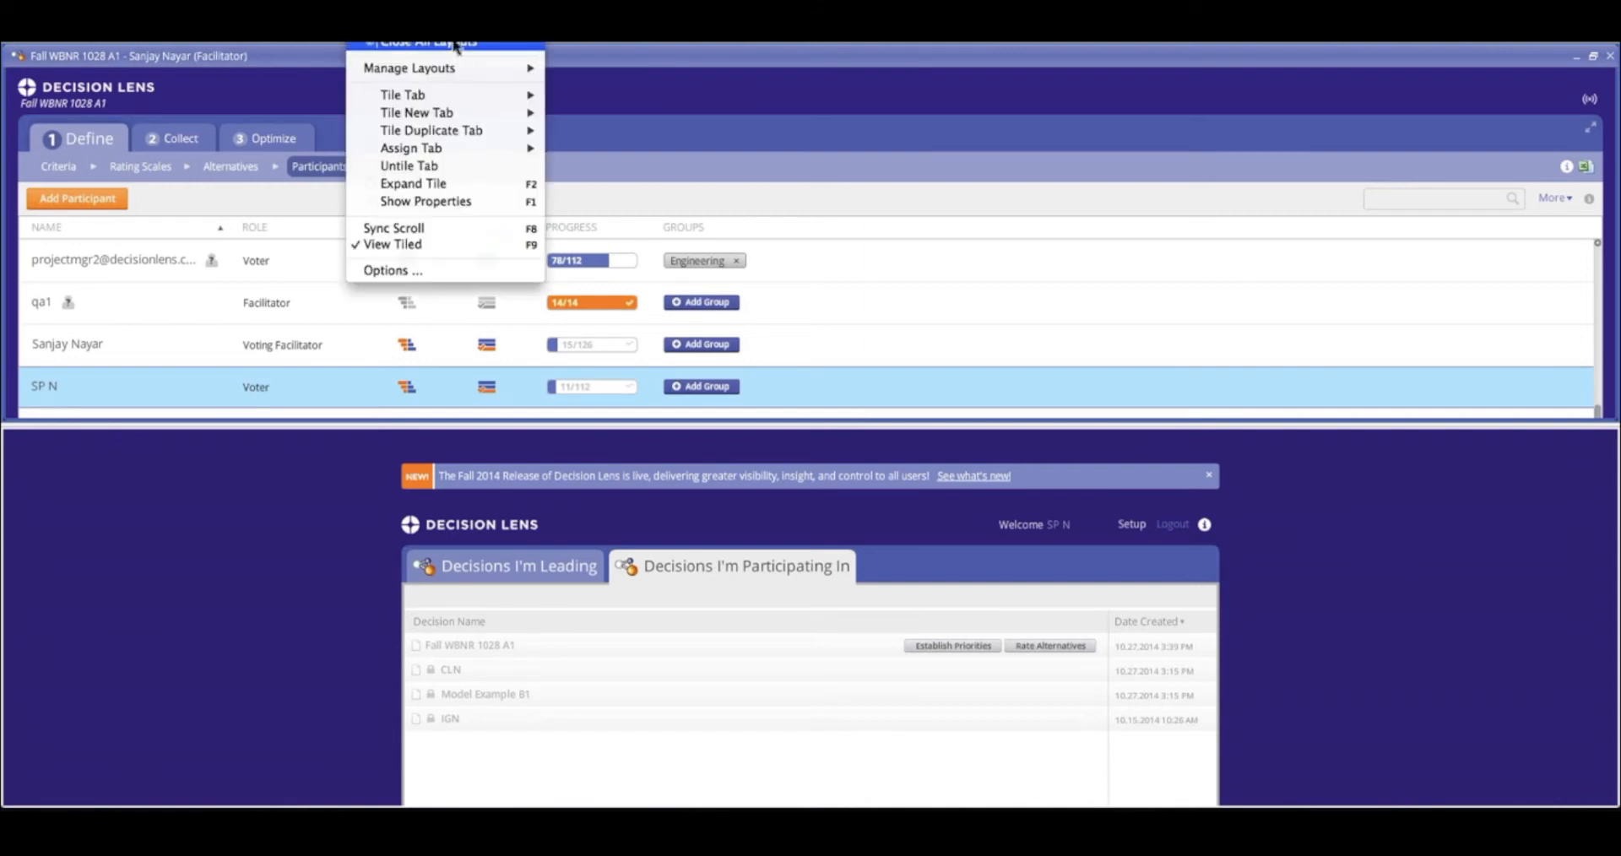
pyautogui.click(393, 245)
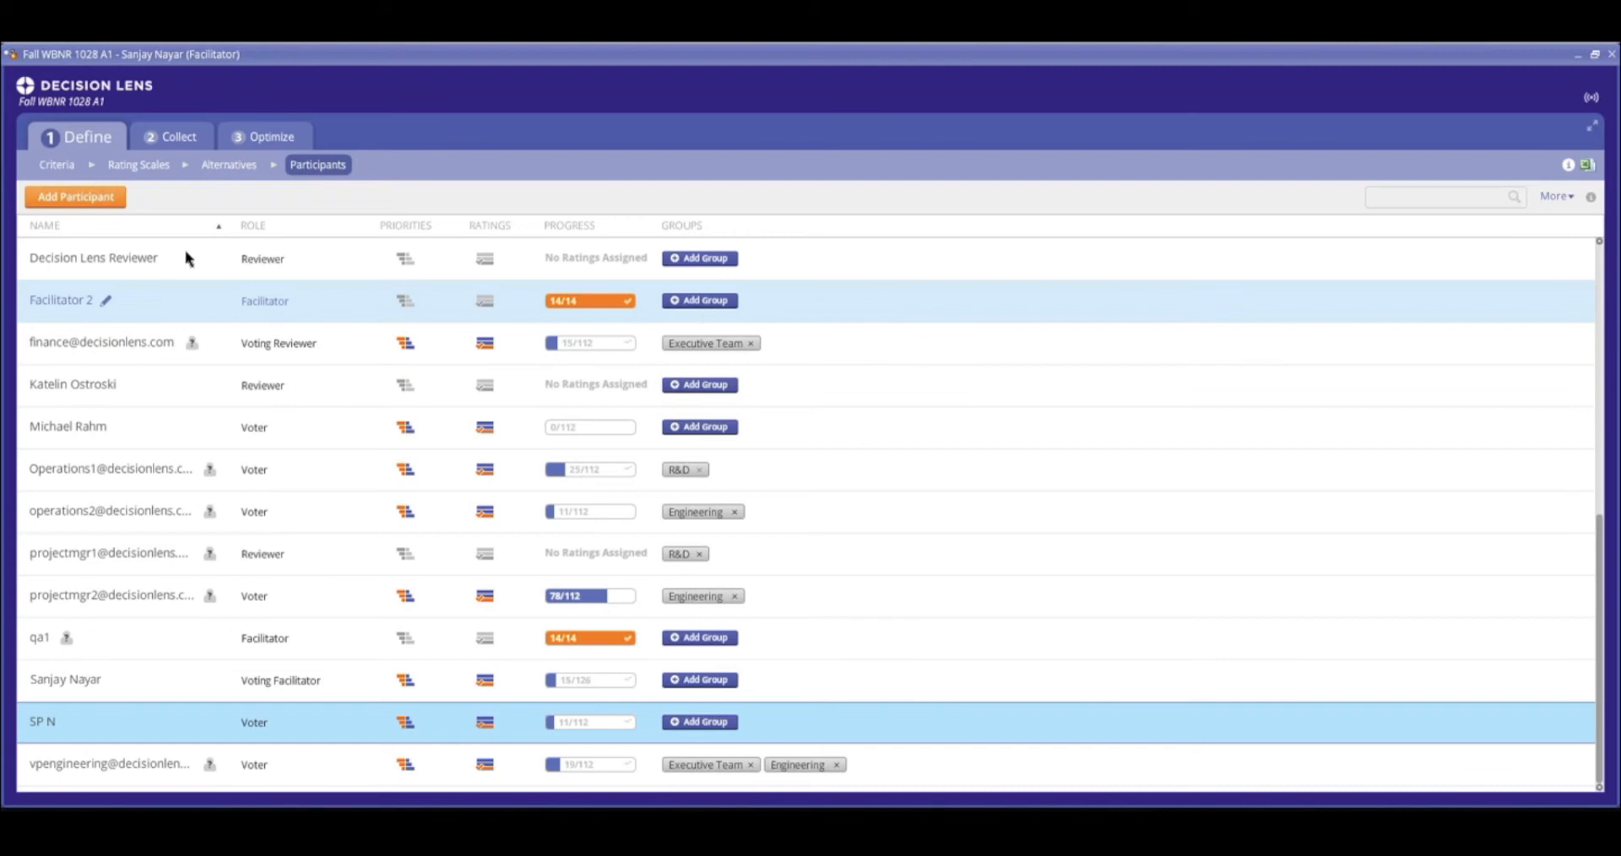
# Remove the Priorities assignment from the first seven participants in the list together and apply the change.
pyautogui.click(89, 263)
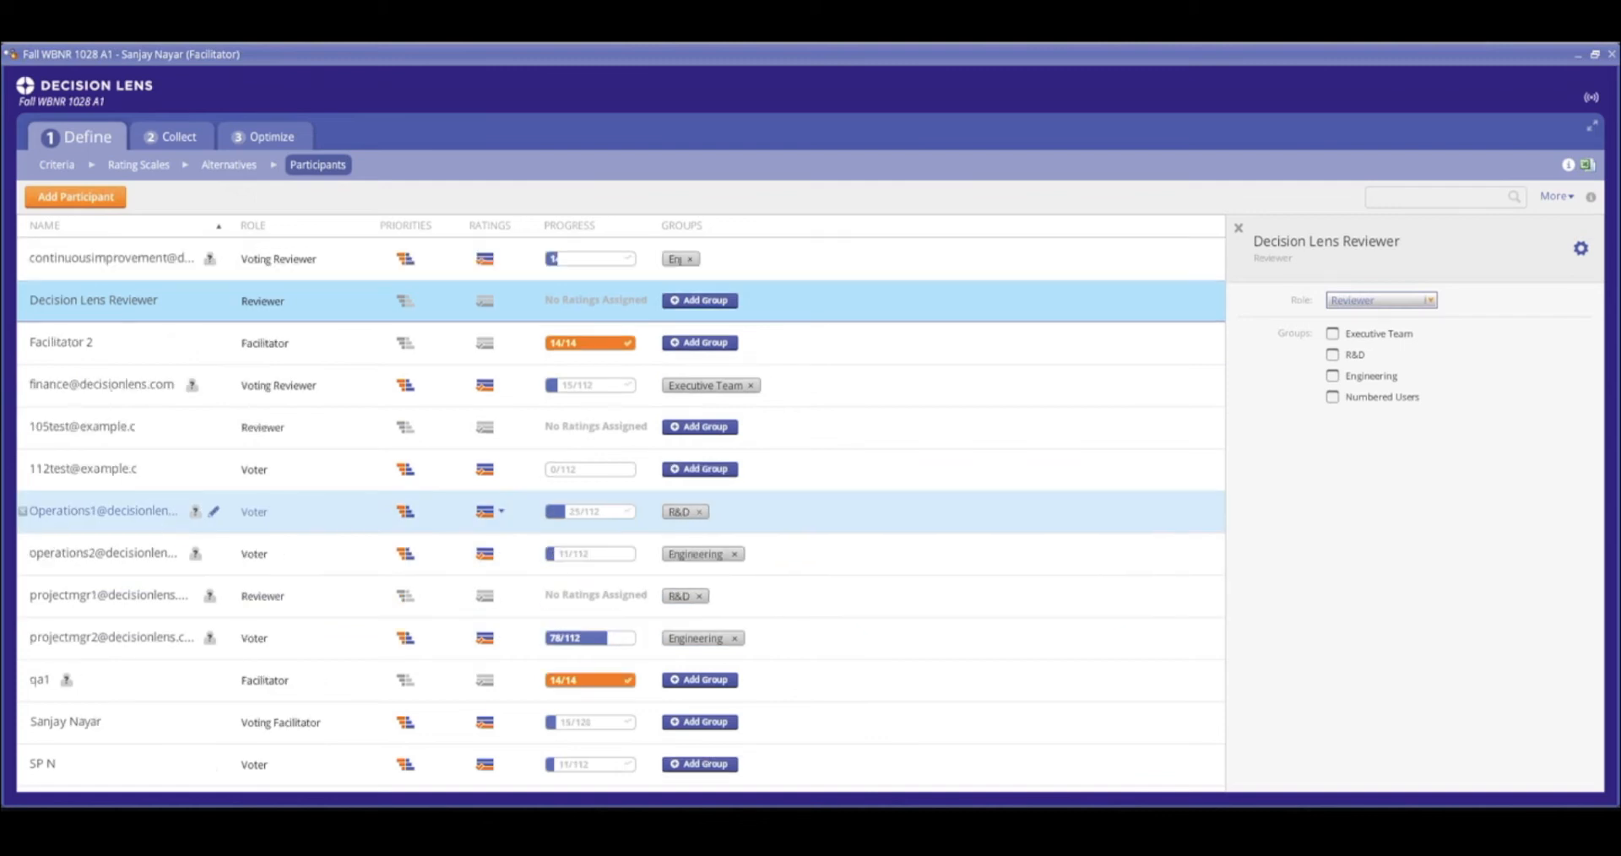
pyautogui.click(95, 272)
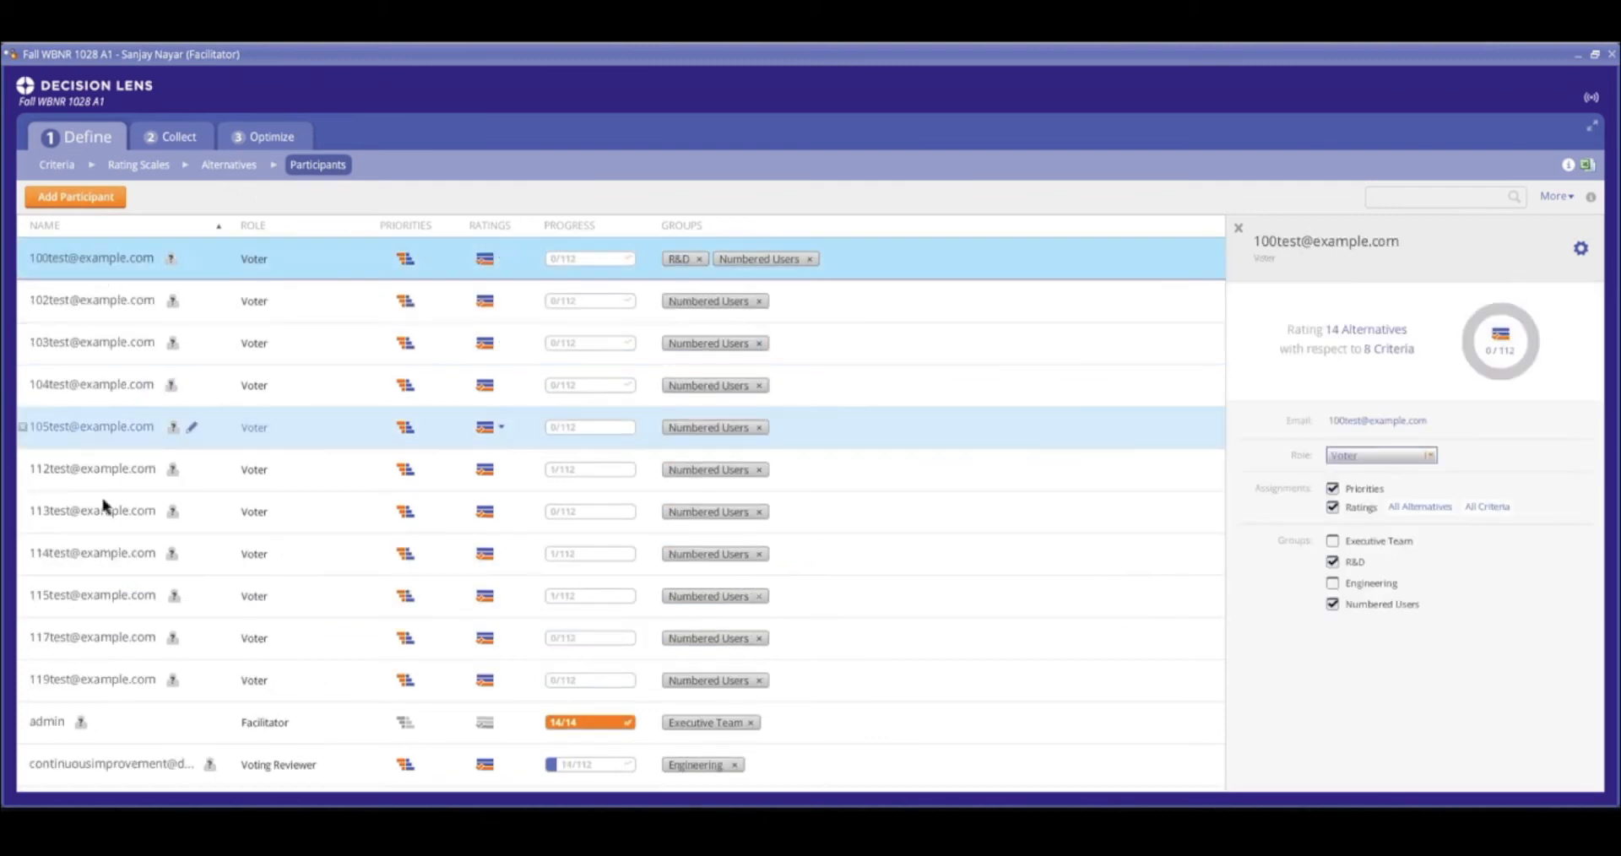
pyautogui.keyDown('shift'); pyautogui.click(104, 507); pyautogui.keyUp('shift')
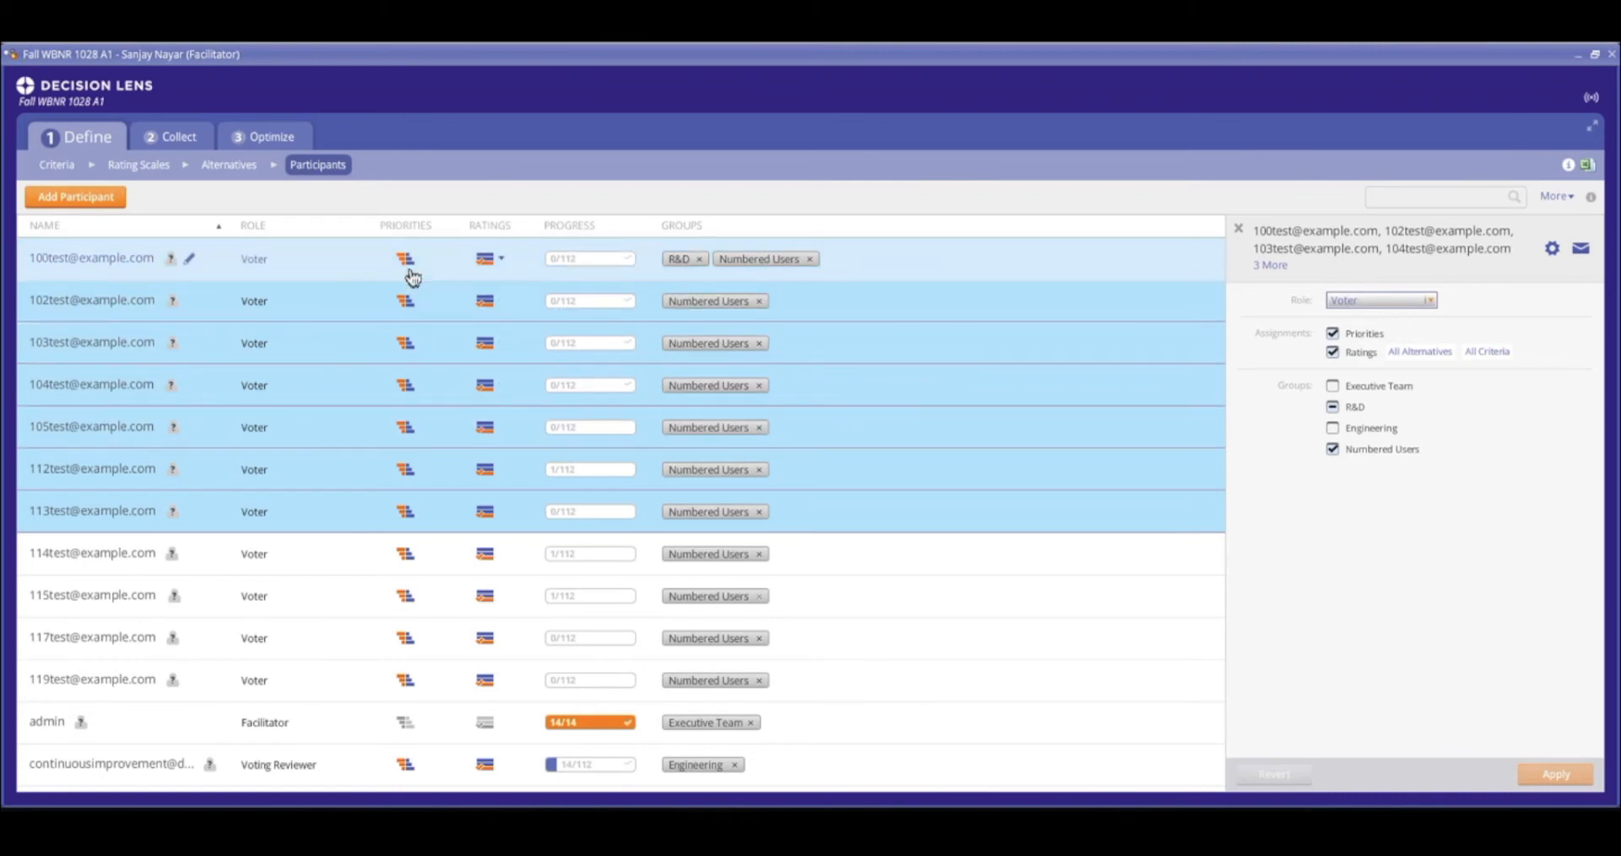
pyautogui.click(1334, 335)
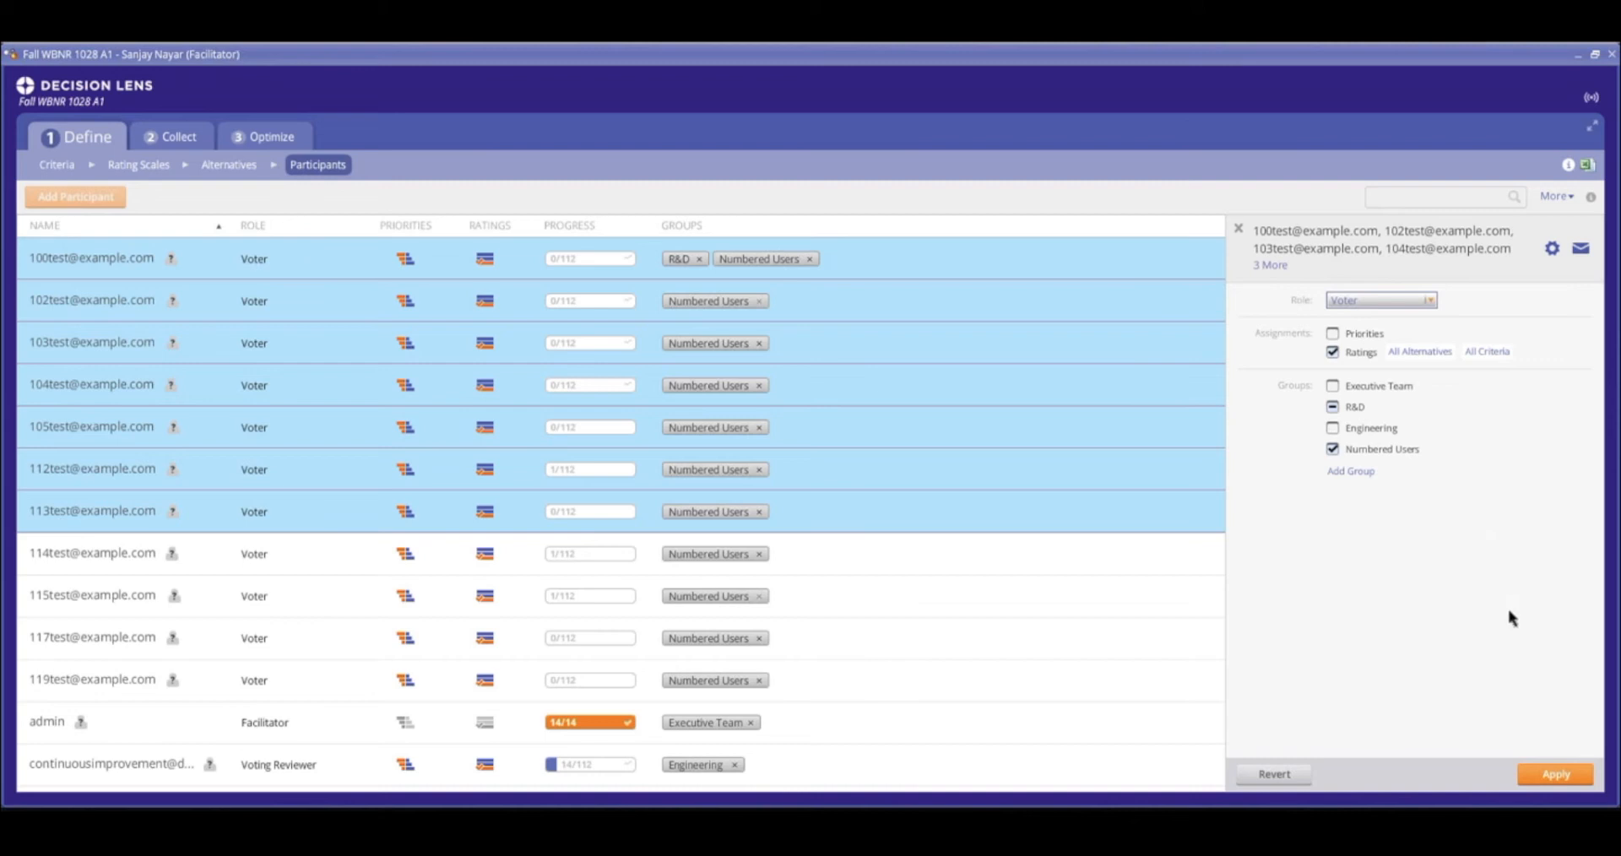
pyautogui.click(1558, 776)
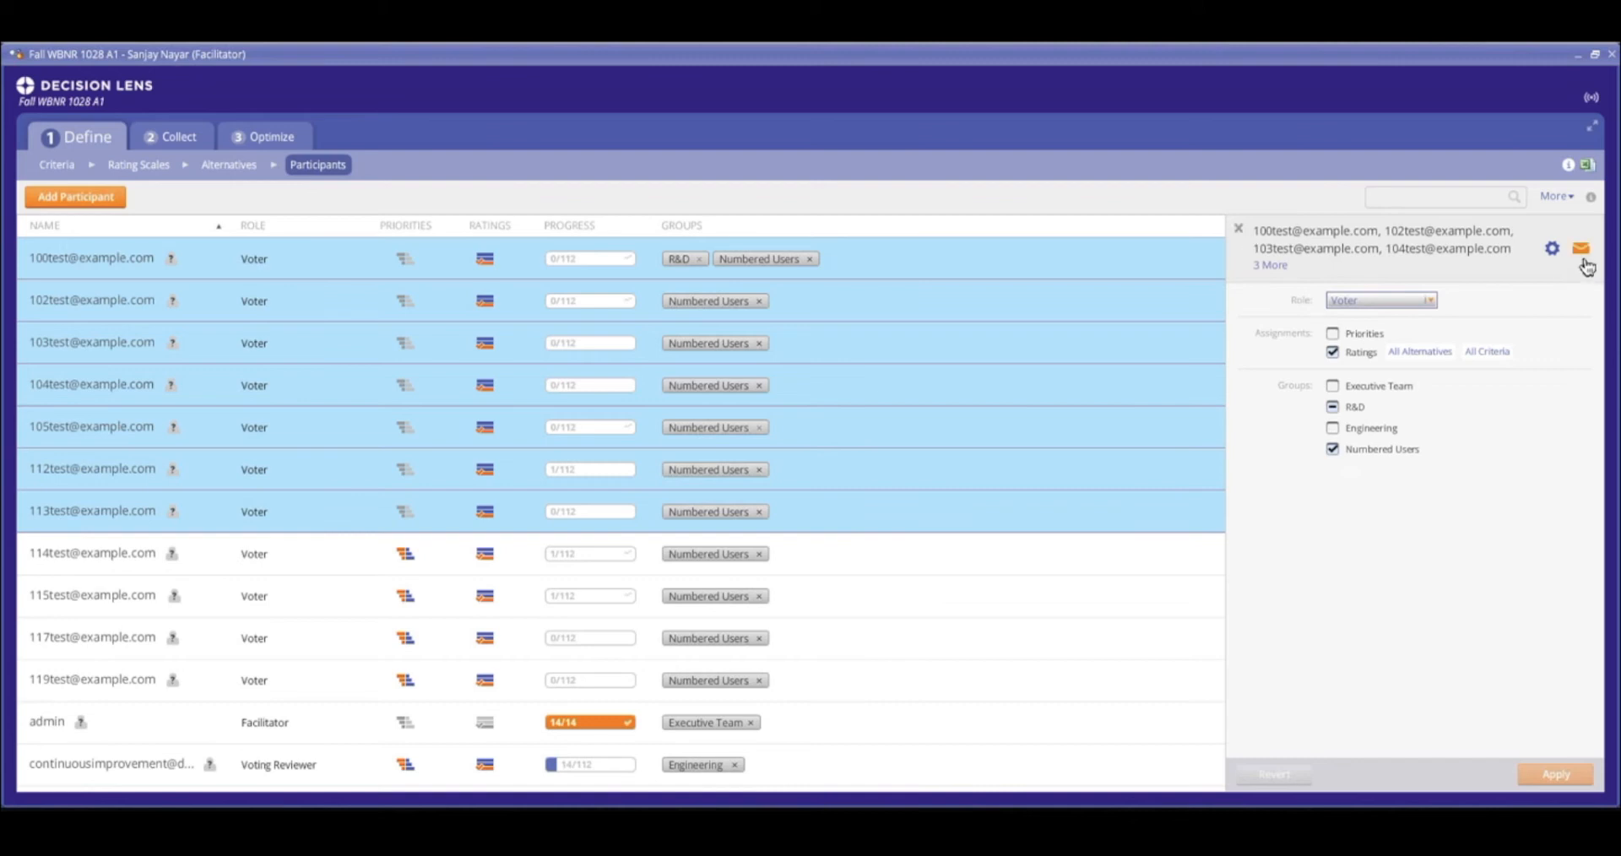
# Check the actions available for the selected participants and close their details.
pyautogui.click(1553, 253)
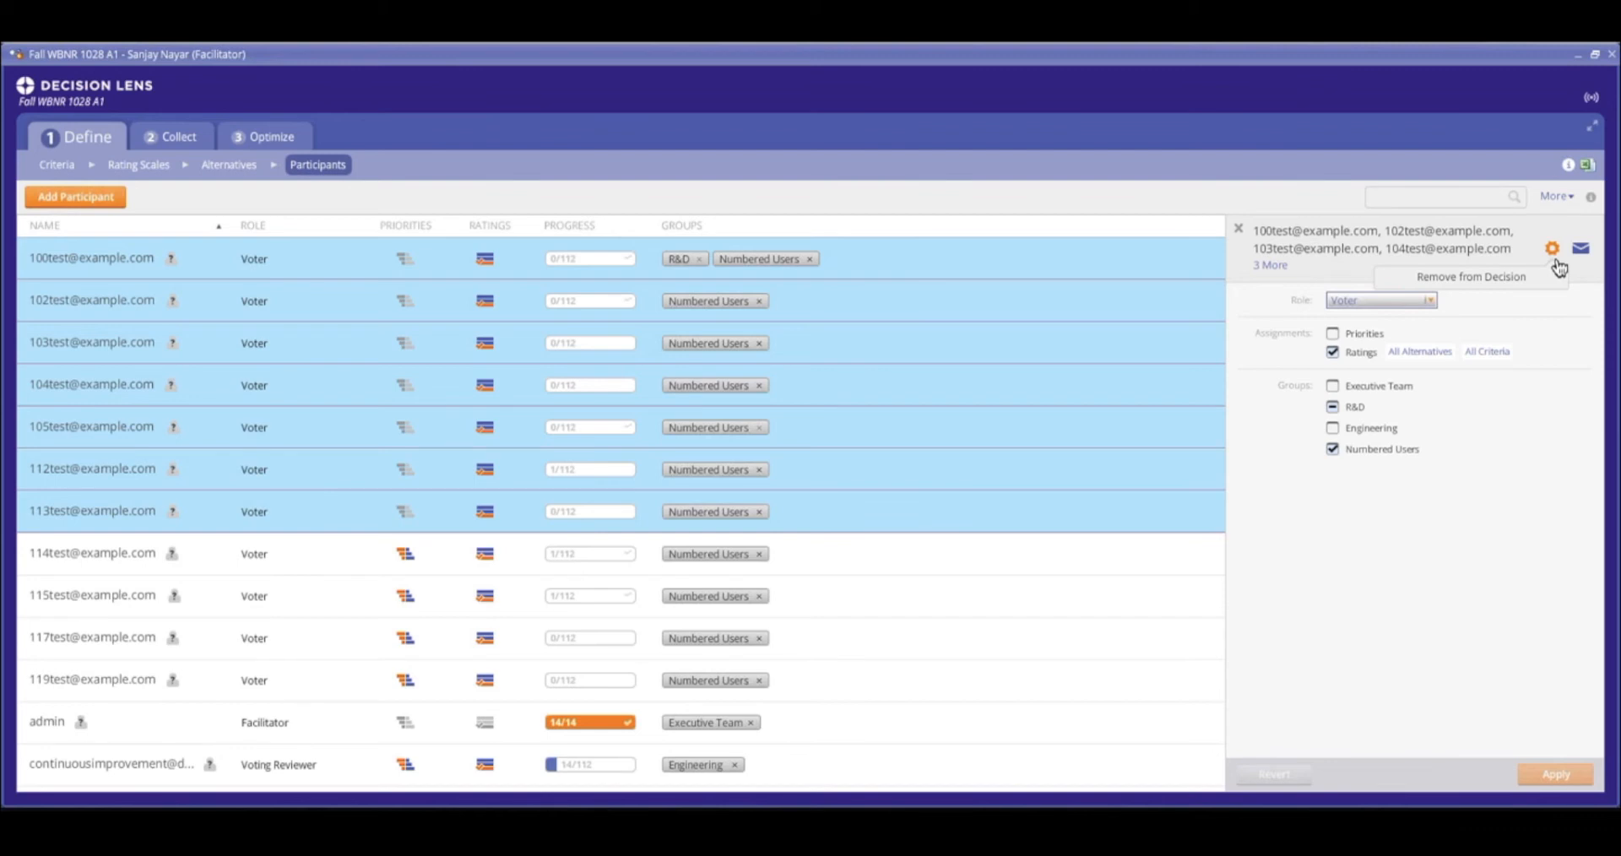
pyautogui.click(1556, 260)
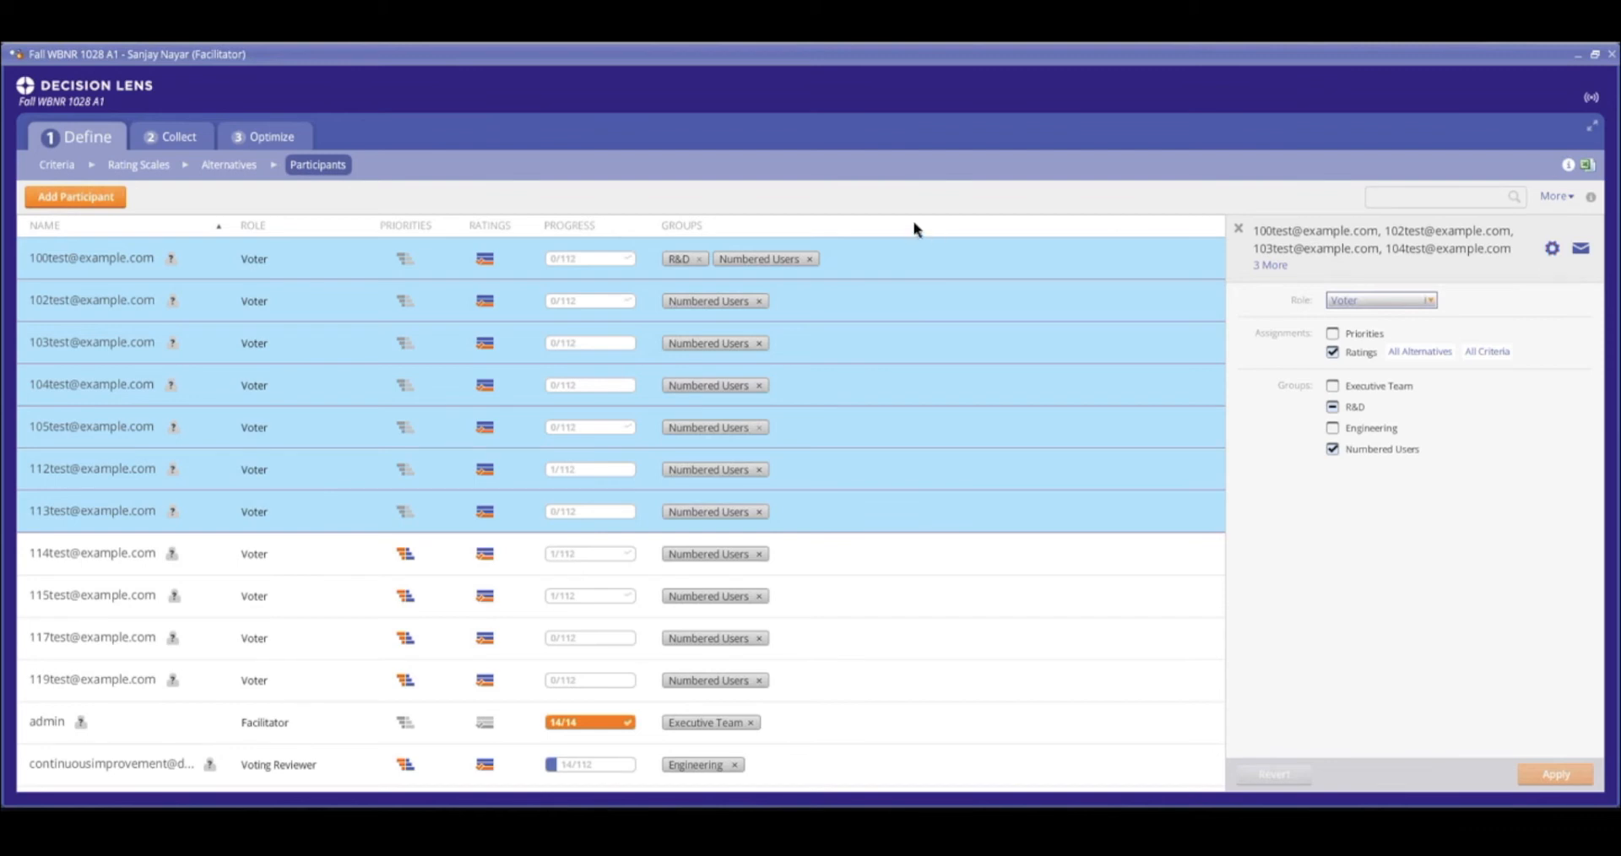
pyautogui.click(1239, 230)
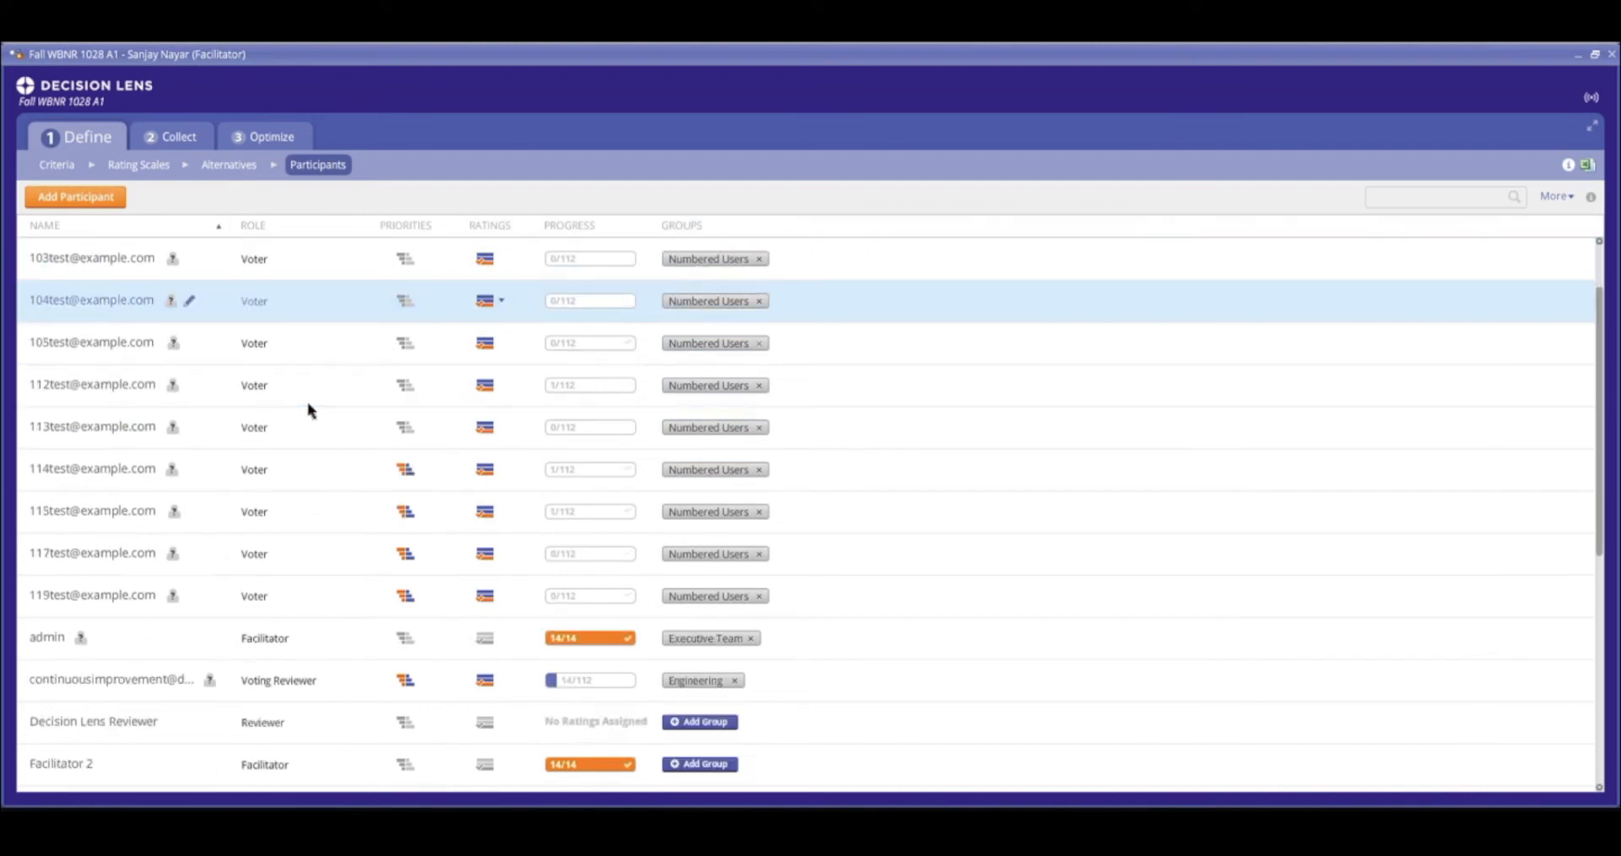
# Change the role of the second-to-last participant in the list to Reviewer.
pyautogui.scroll(-8, 308, 412)
pyautogui.click(345, 726)
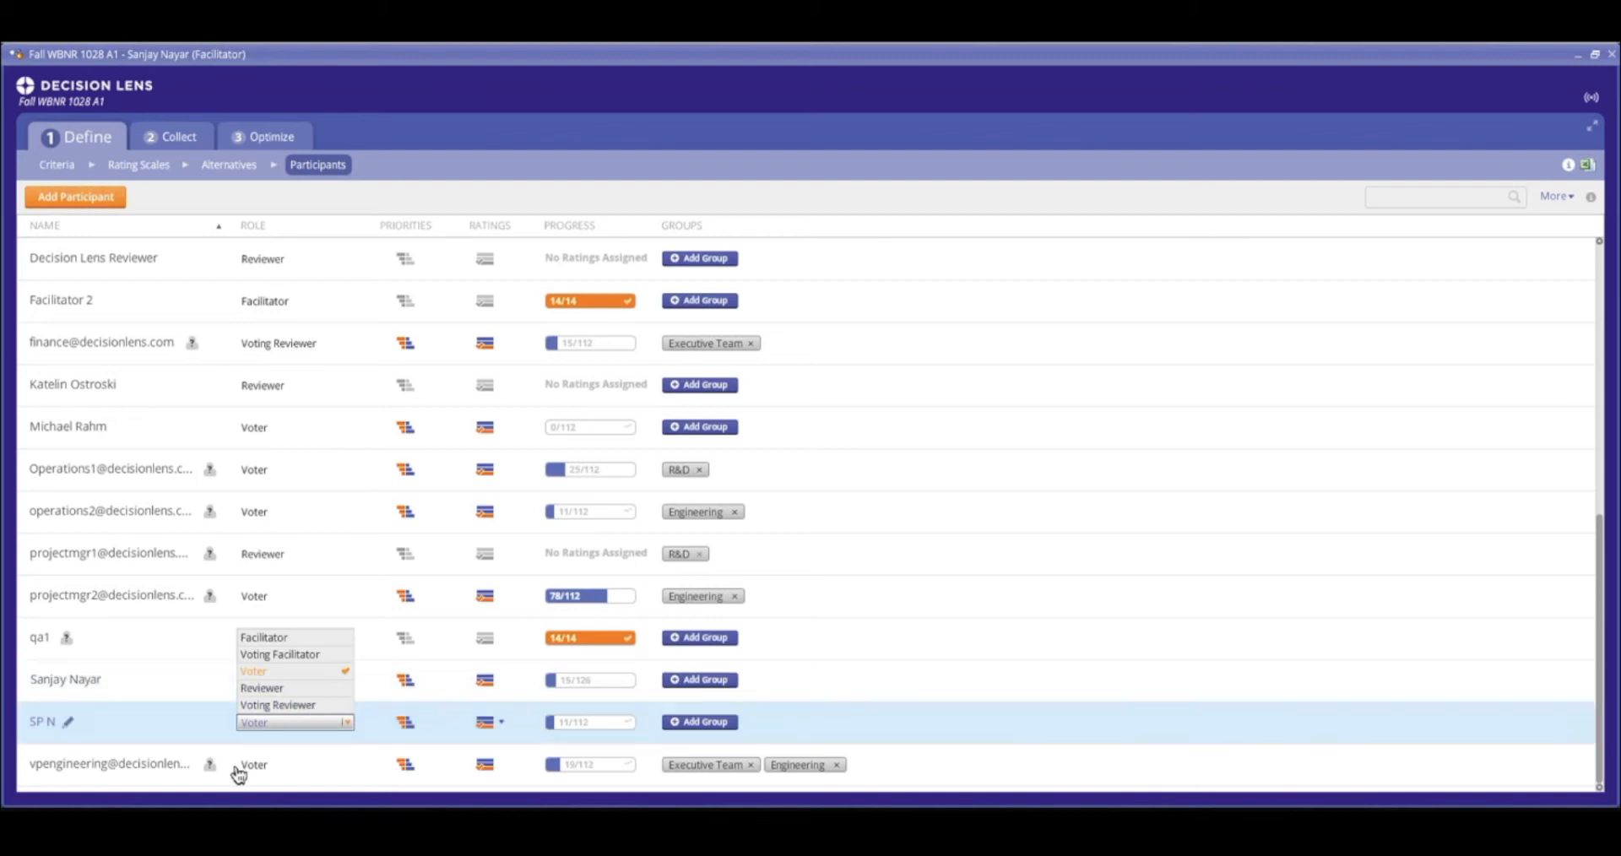
pyautogui.click(287, 691)
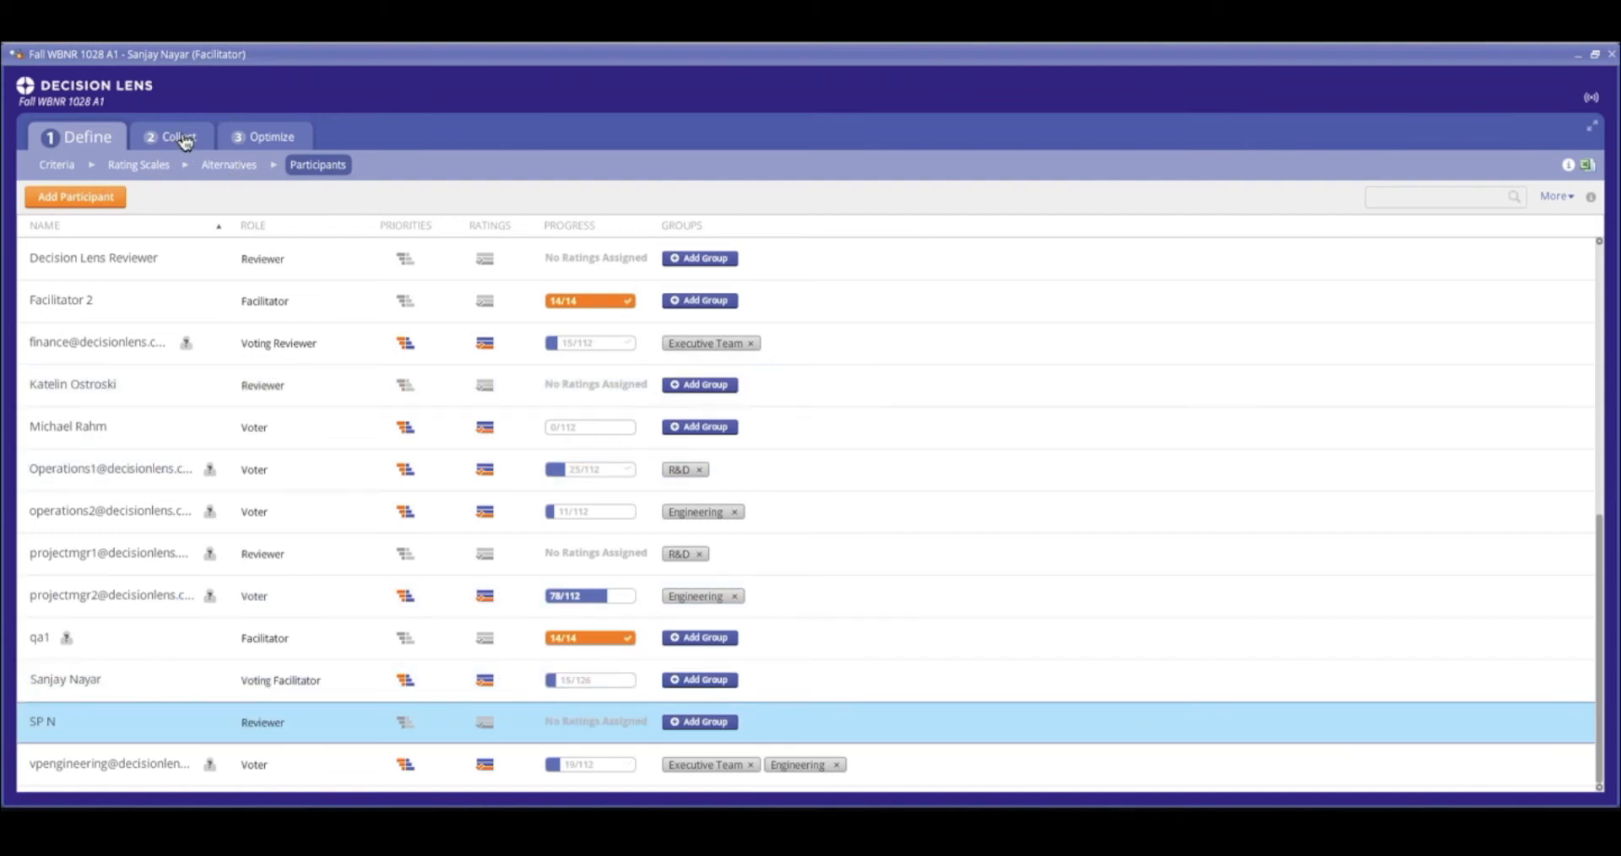
# View the decision's alternatives and the Allocate page of its Optimize stage.
pyautogui.click(228, 169)
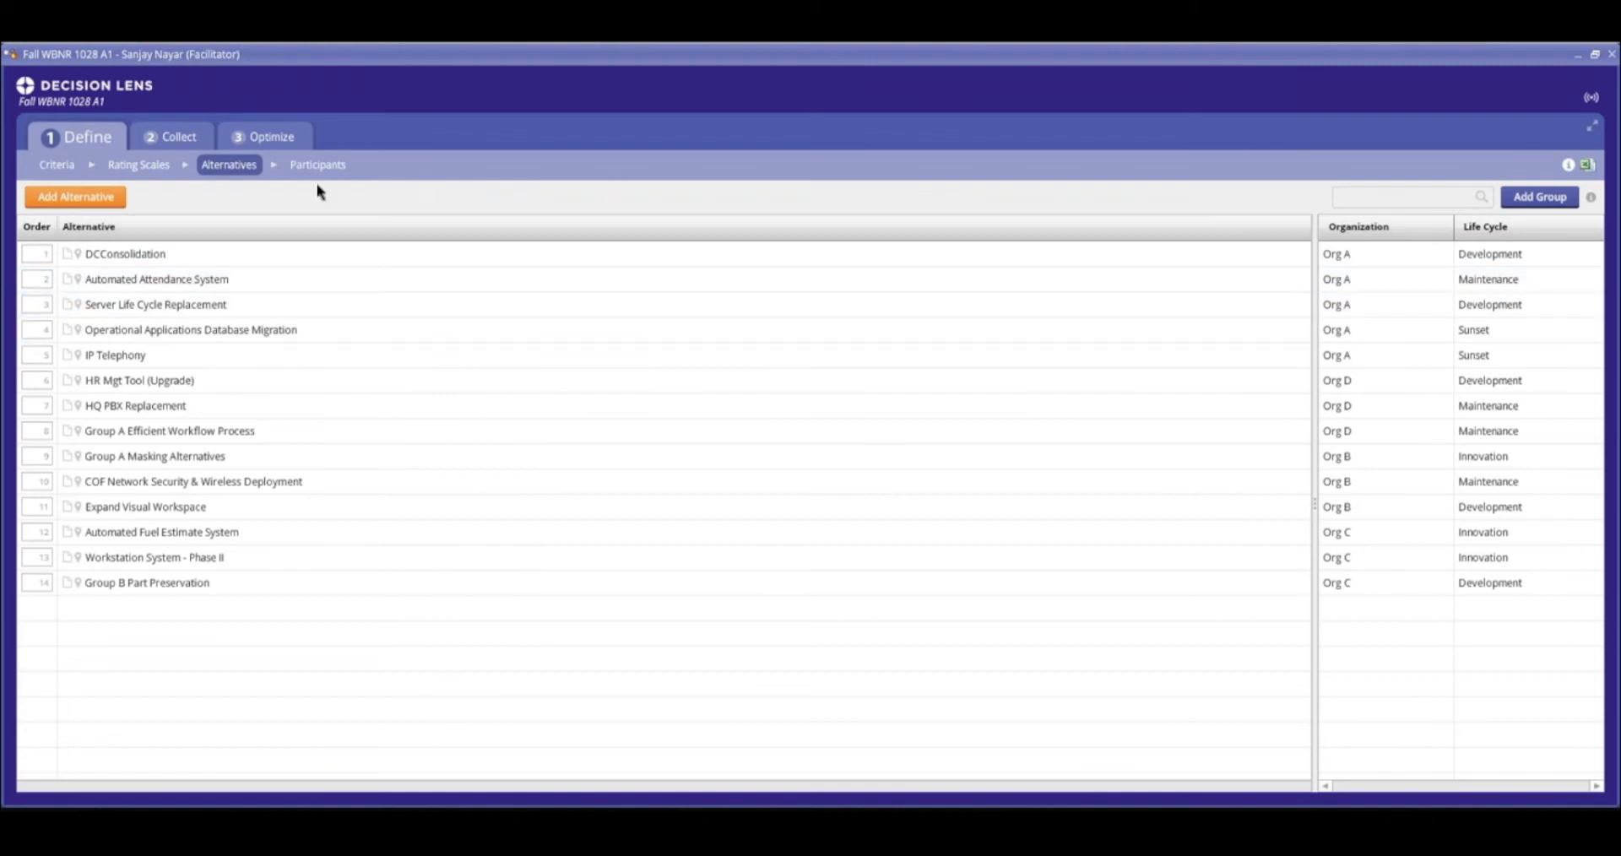
pyautogui.click(277, 145)
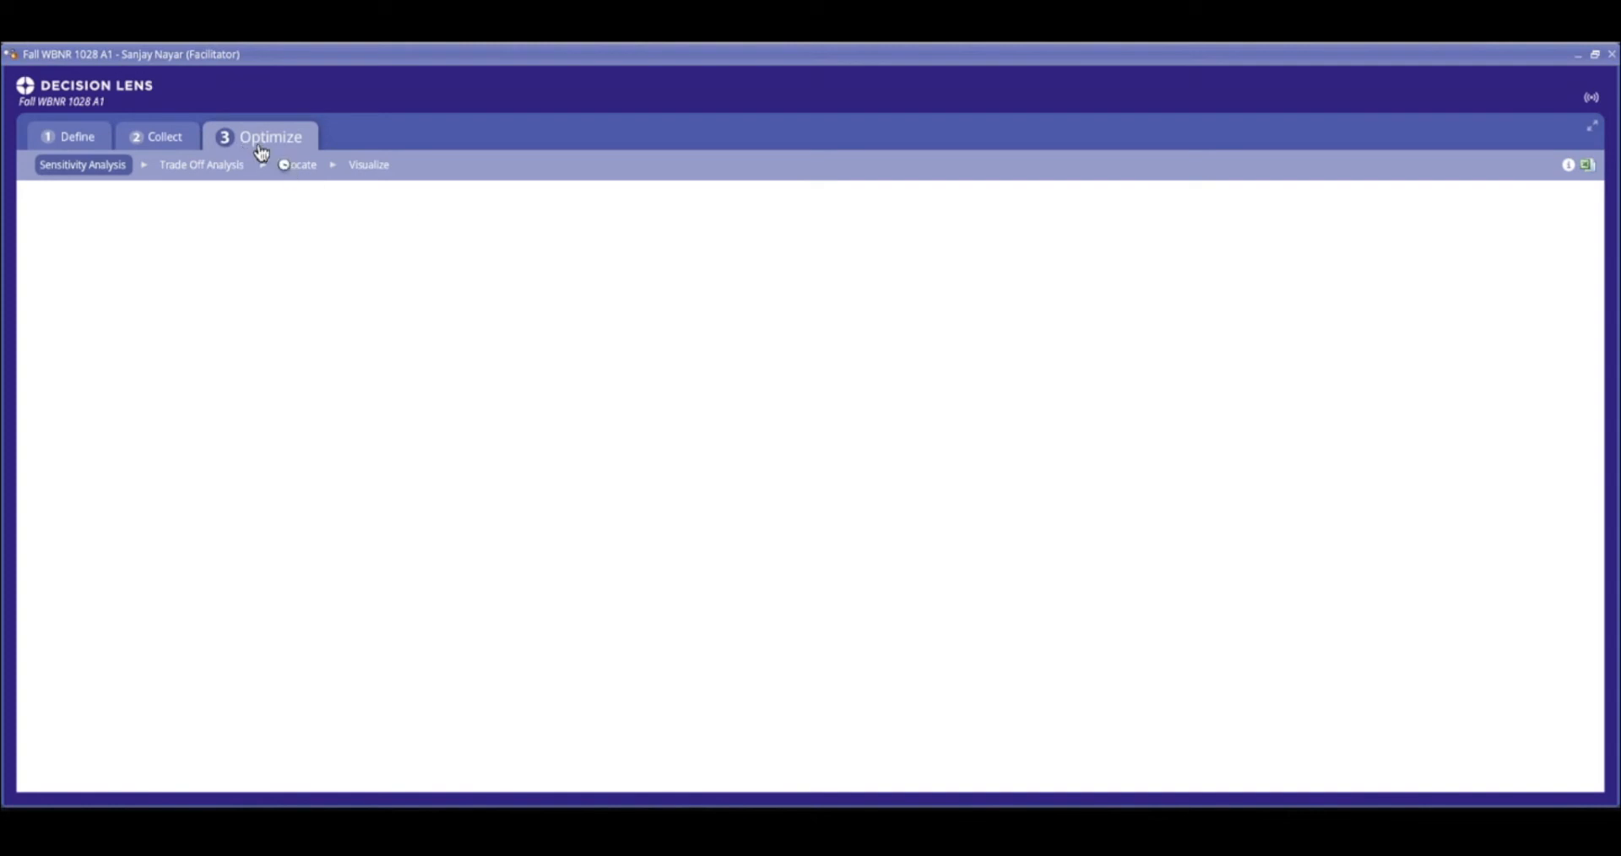
pyautogui.click(297, 164)
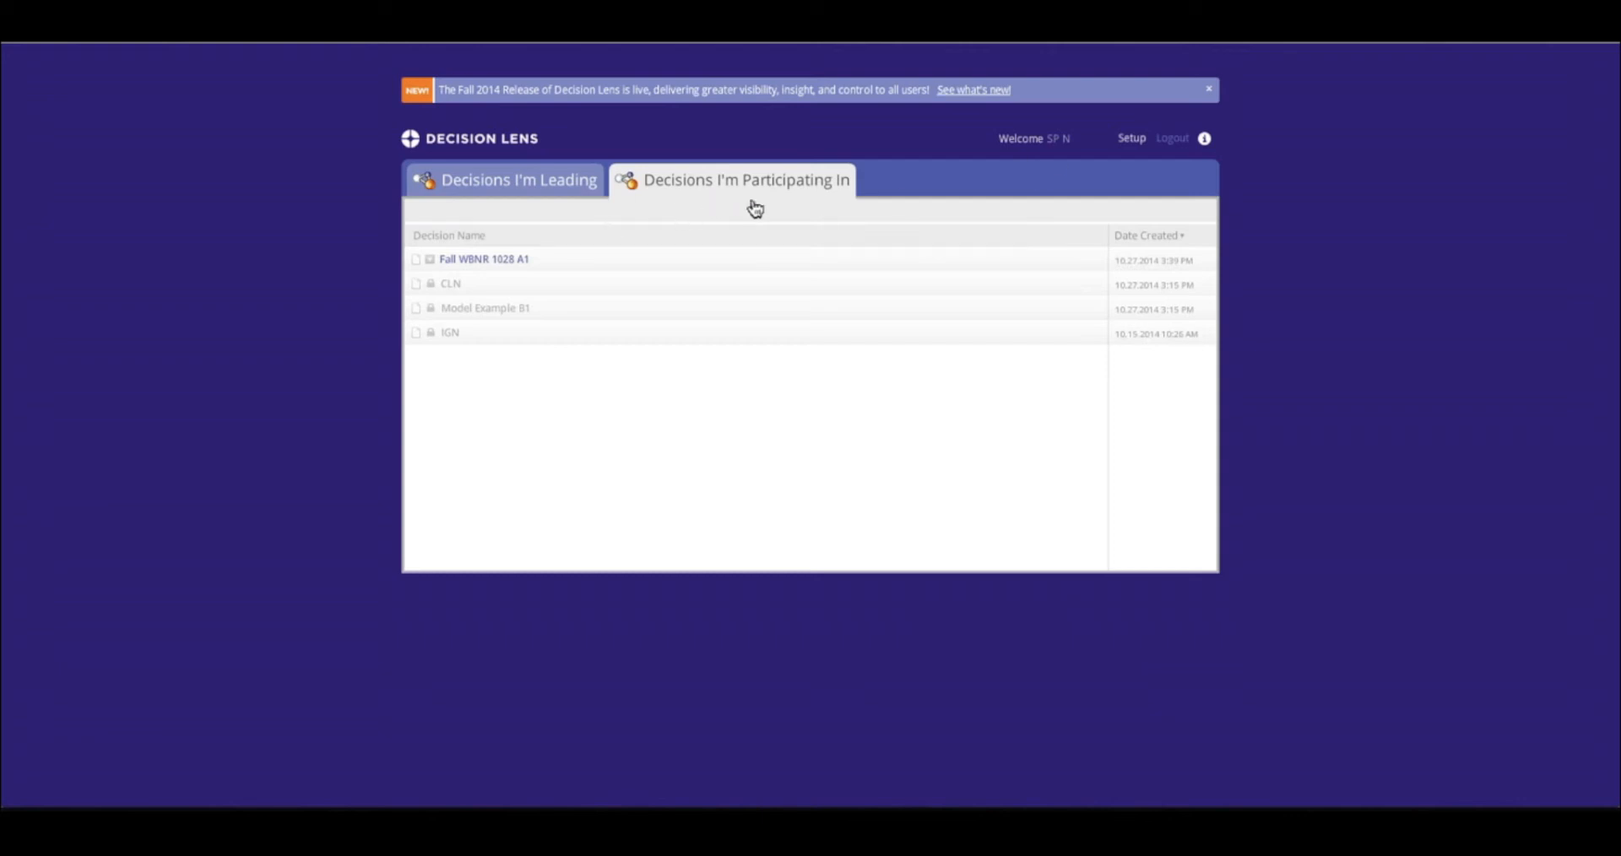
# Open the Fall WBNR 1028 A1 decision as the reviewer and view the admin participant's details.
pyautogui.click(501, 262)
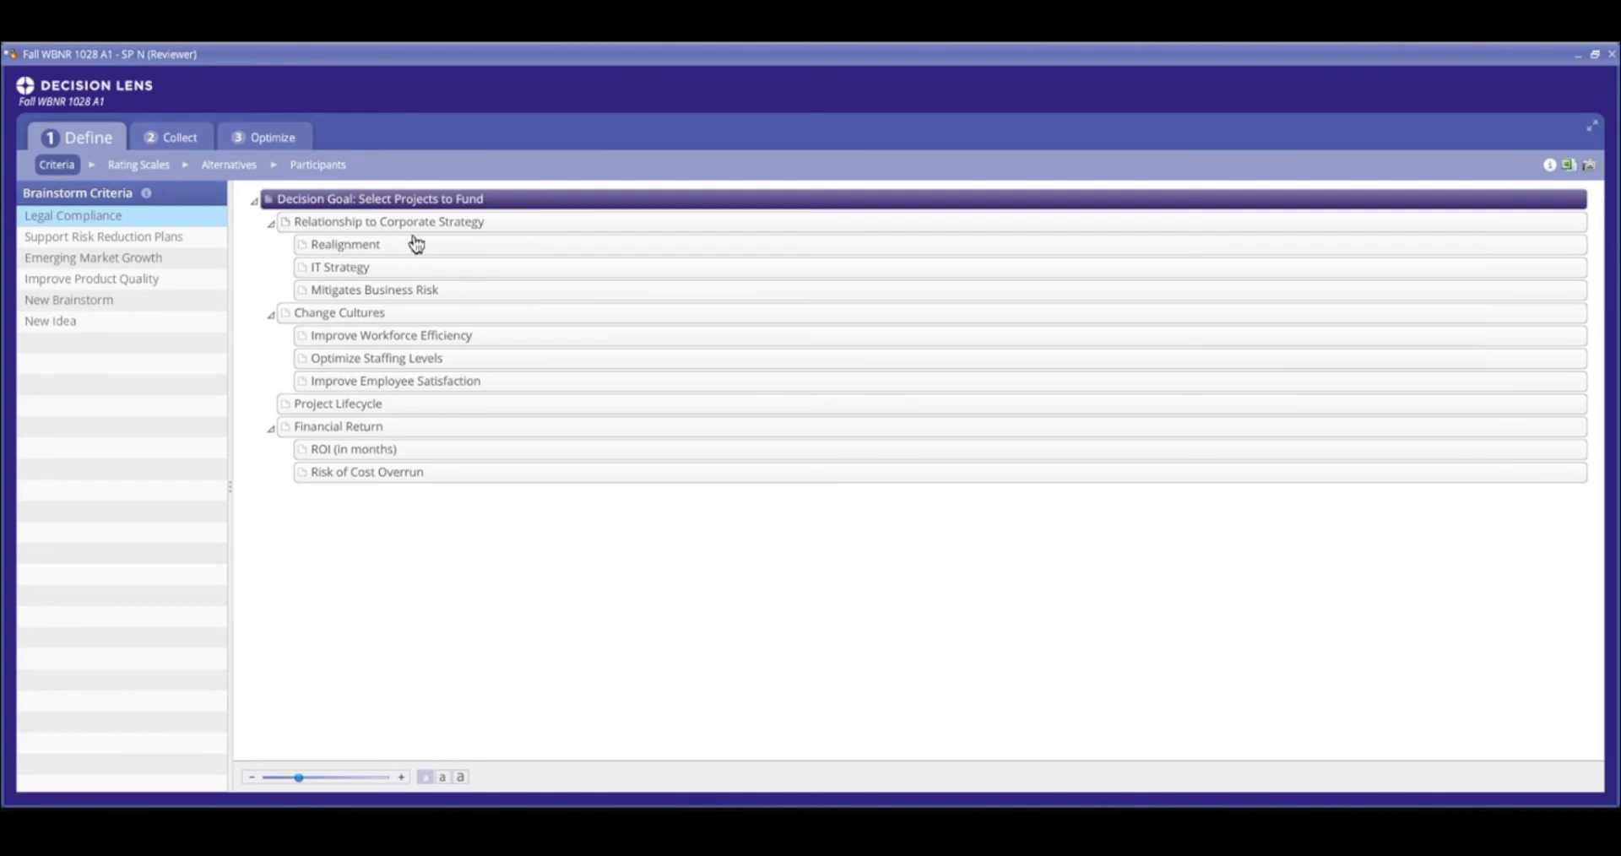
pyautogui.click(314, 166)
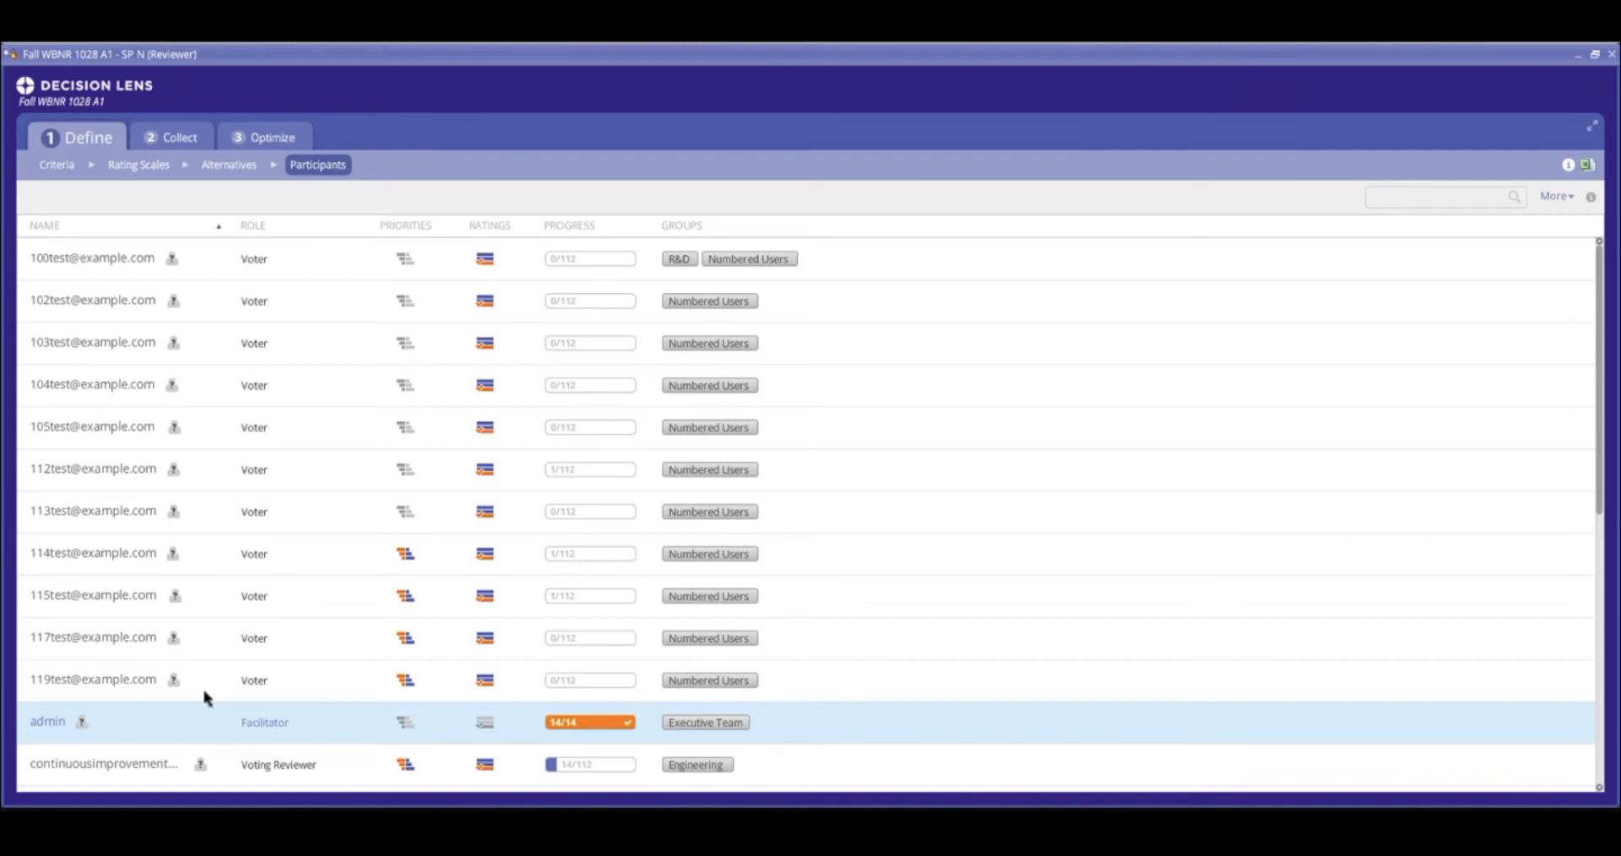
pyautogui.click(57, 731)
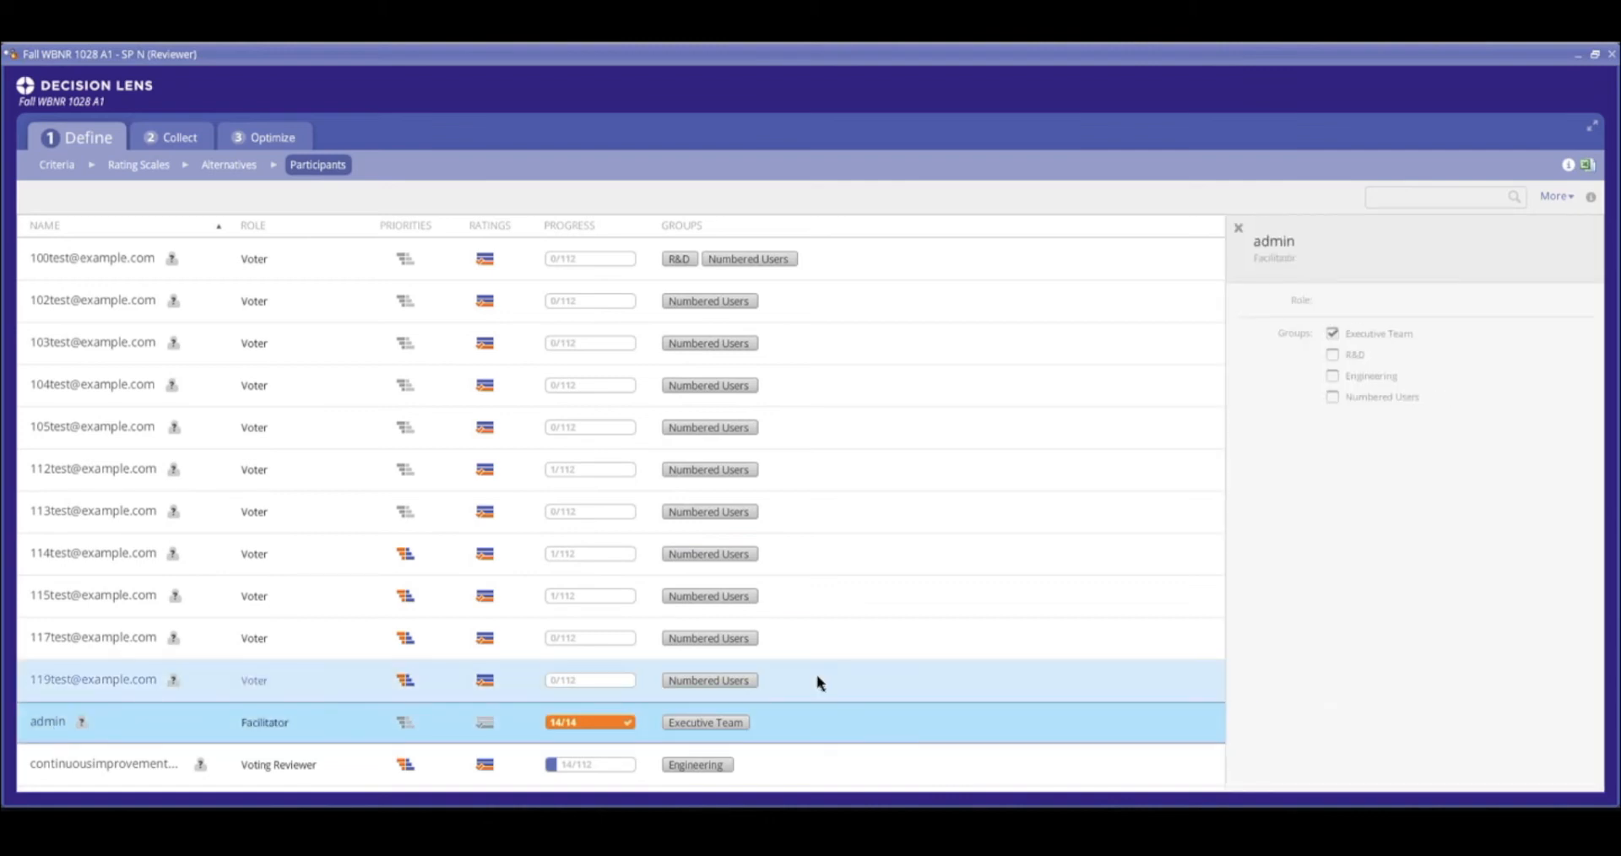
pyautogui.scroll(-1, 401, 561)
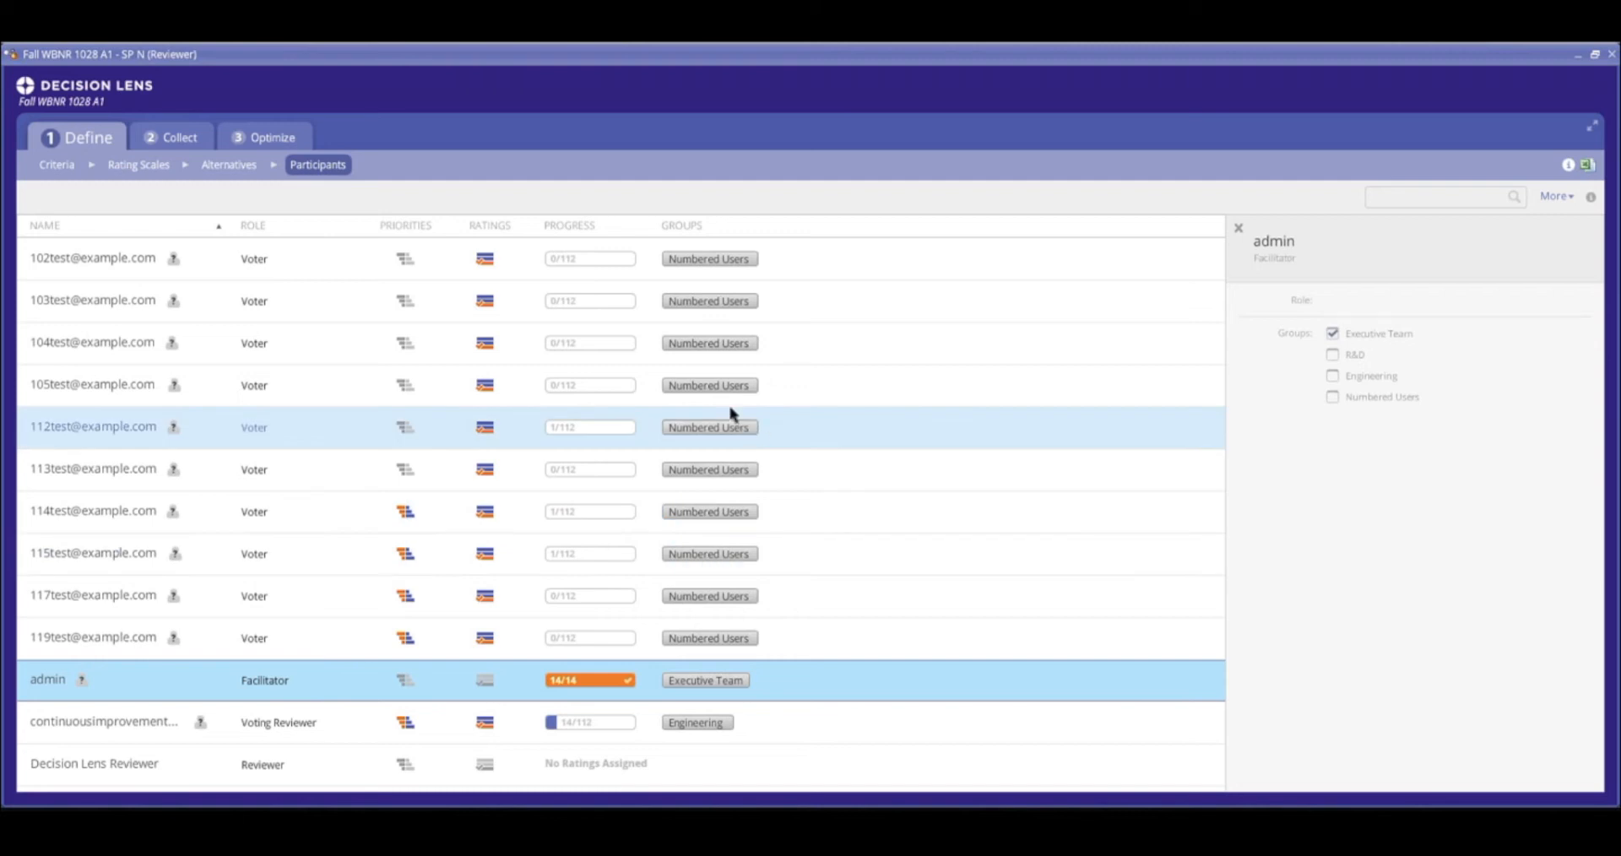
# View the collected priority judgments and try raising the Financial Return weight in the Optimize stage's Sensitivity Analysis.
pyautogui.click(155, 138)
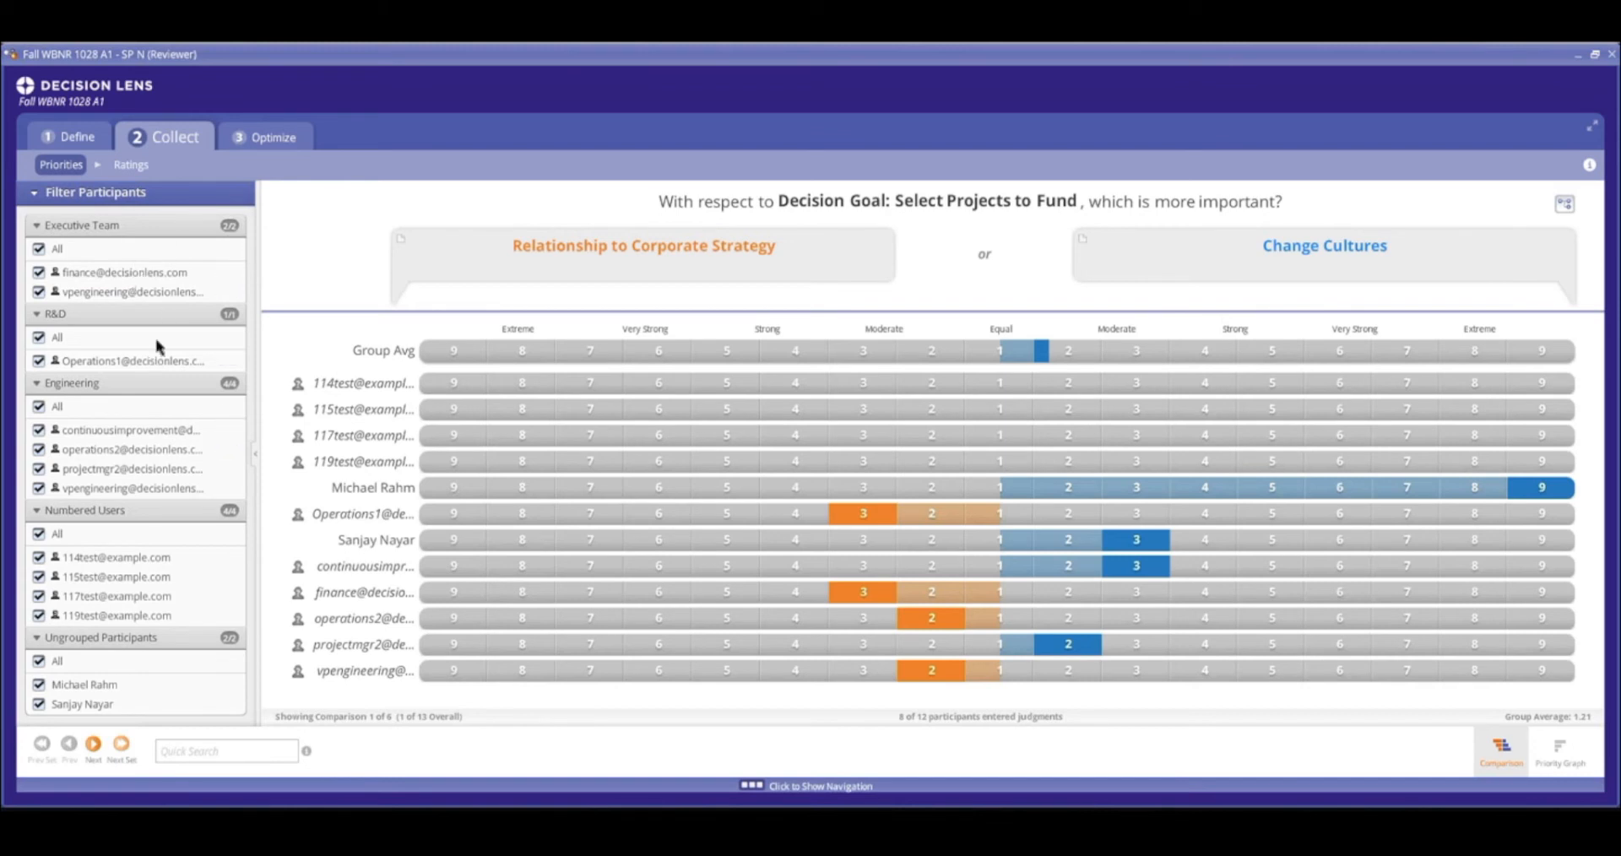
pyautogui.click(272, 144)
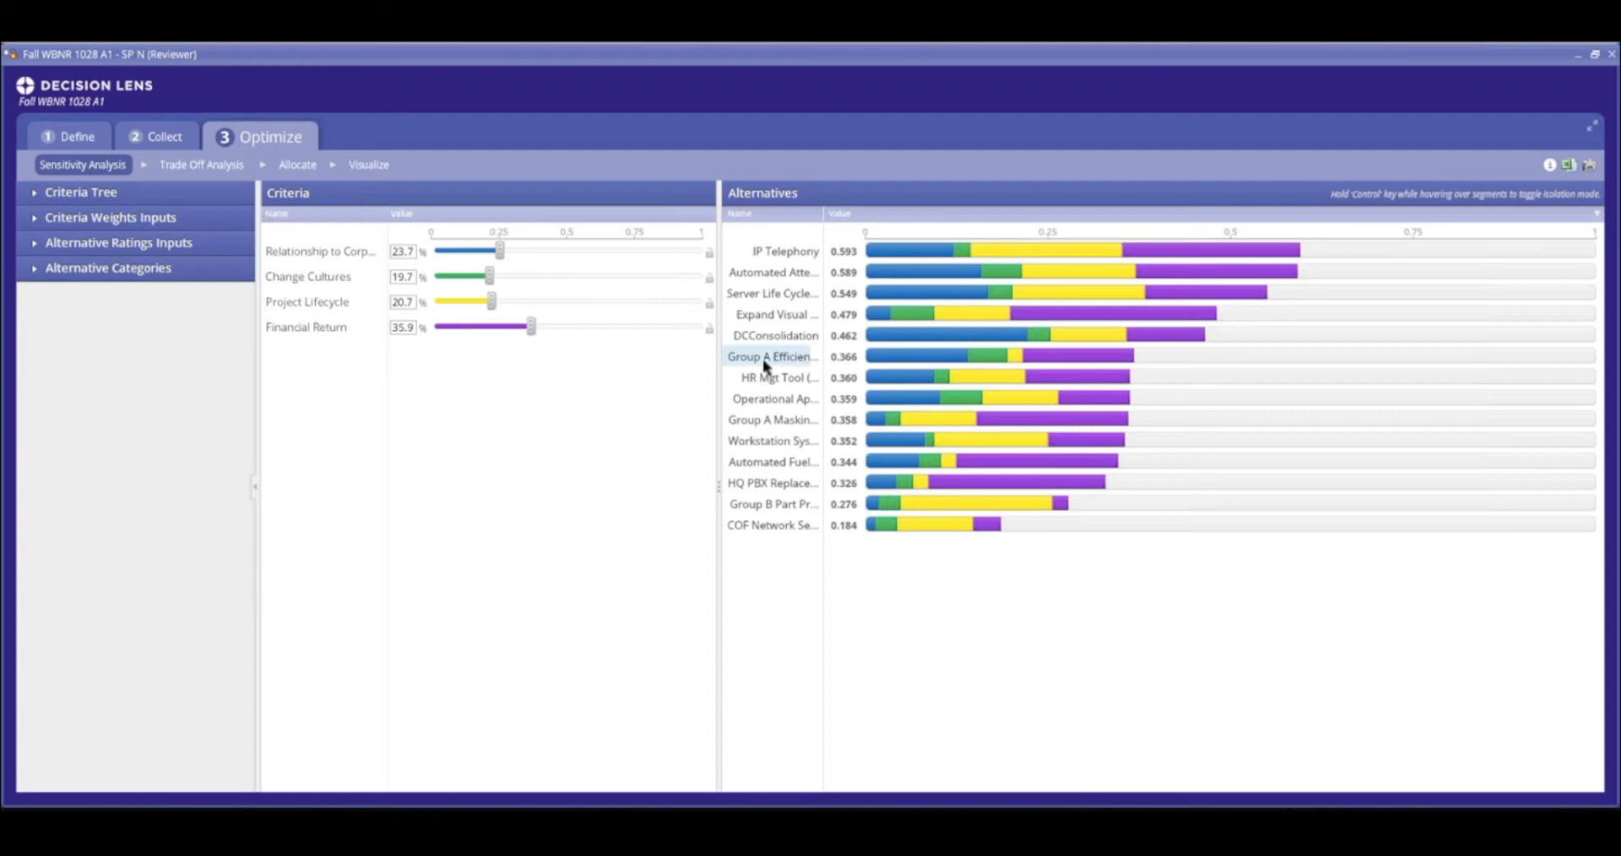
pyautogui.moveTo(532, 328); pyautogui.dragTo(626, 328)
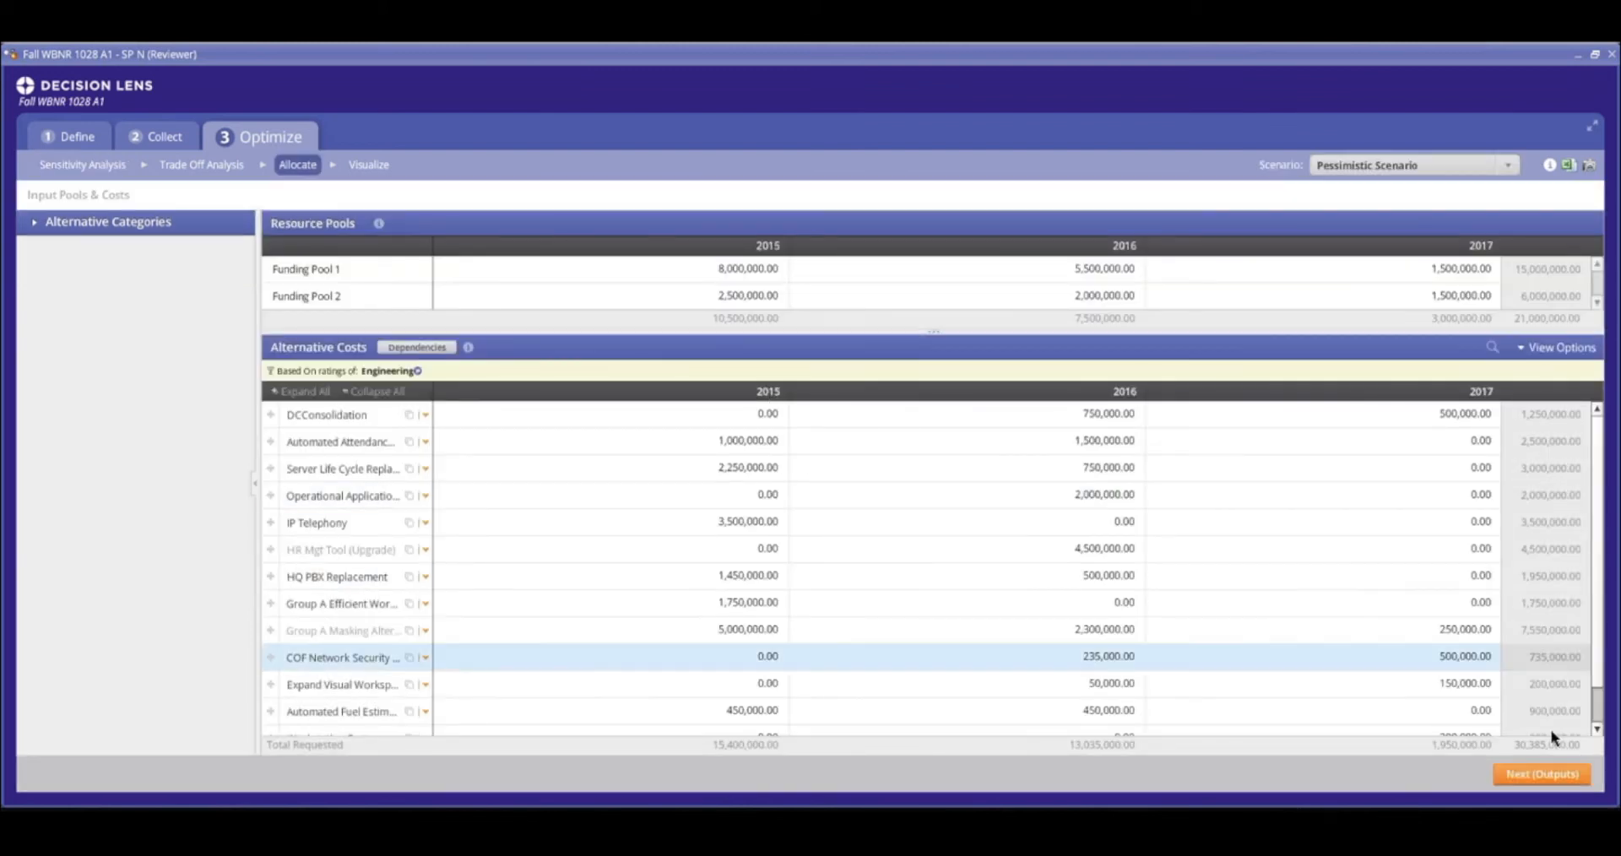
# View the allocation outputs of the Pessimistic Scenario and check the list of scenarios.
pyautogui.click(1538, 784)
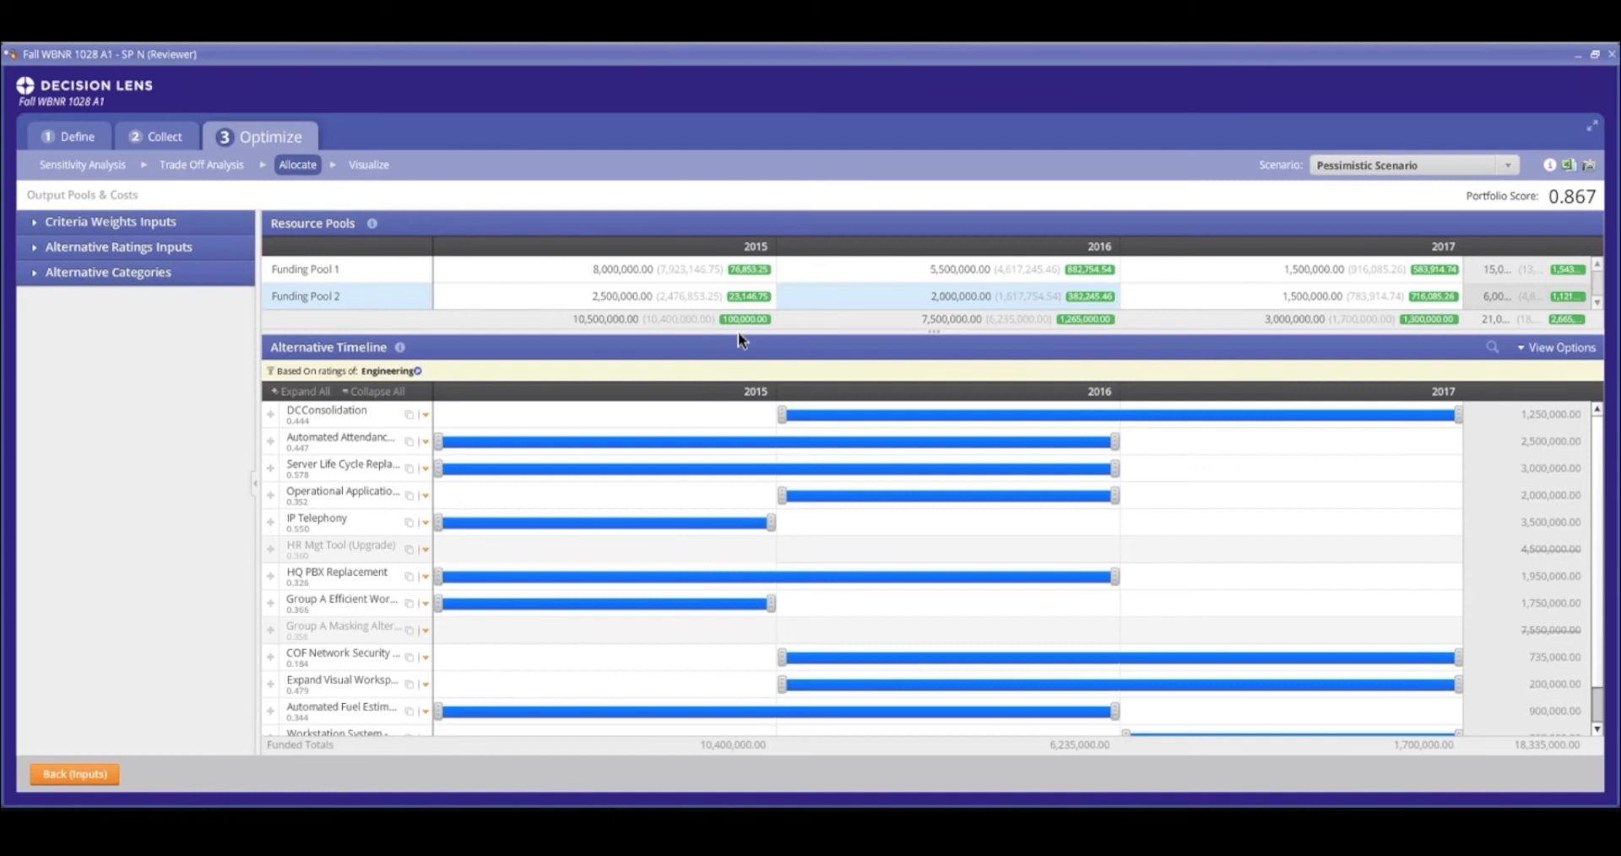
pyautogui.click(1511, 168)
pyautogui.click(1511, 168)
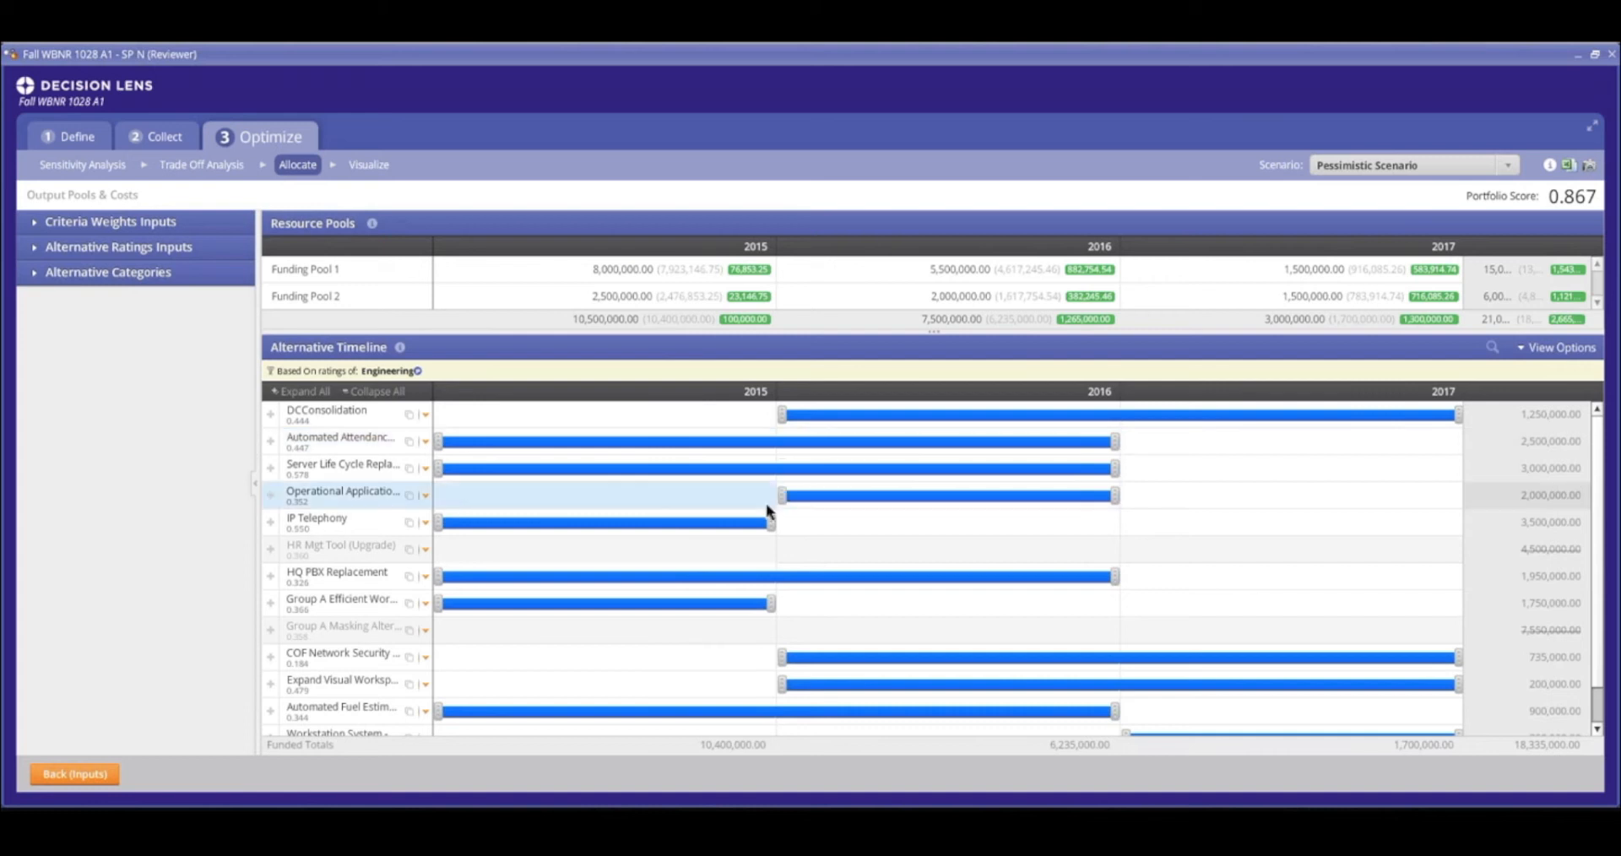
# Defund DCConsolidation and move IP Telephony's funding bar to 2017 in the alternative timeline.
pyautogui.click(426, 416)
pyautogui.click(405, 444)
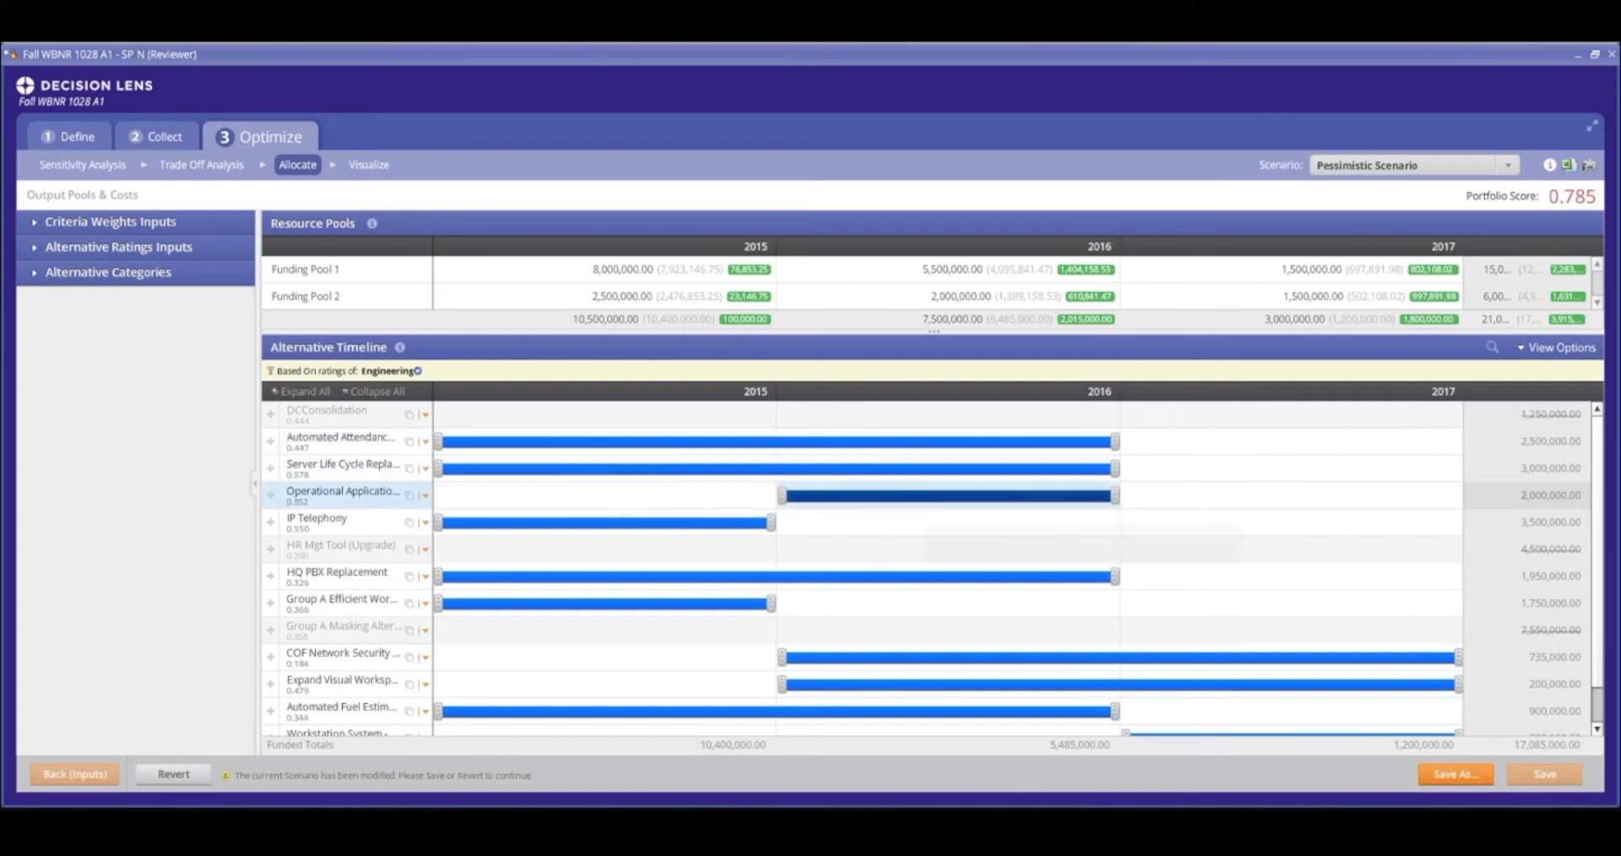
pyautogui.moveTo(747, 523); pyautogui.dragTo(1358, 550)
pyautogui.click(725, 510)
pyautogui.click(991, 381)
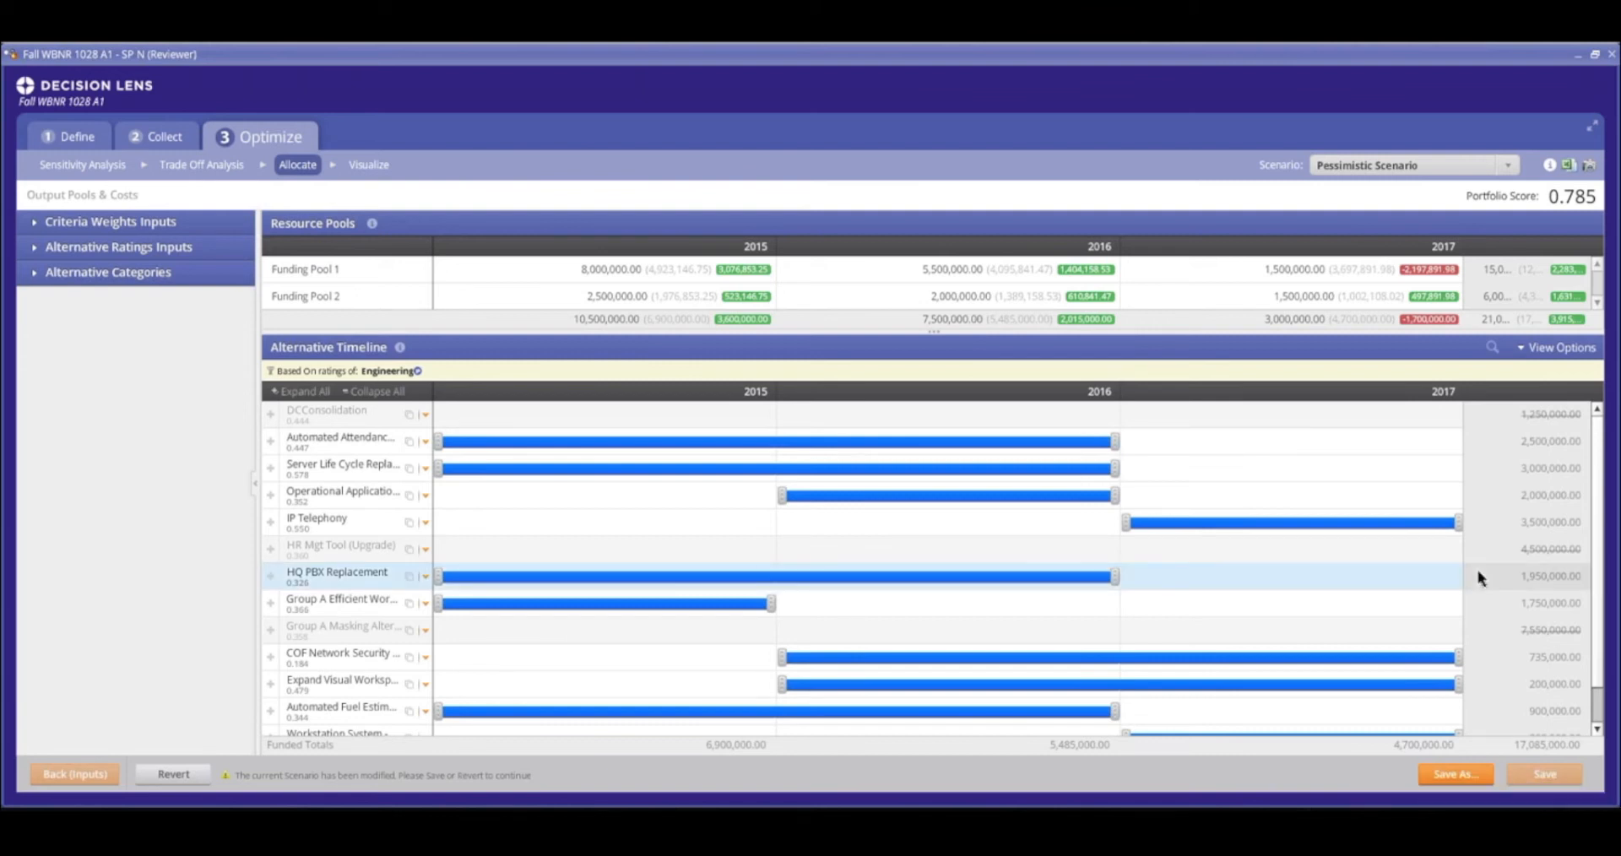
# Save the modified allocation as a new scenario, keeping the suggested name and description.
pyautogui.click(1454, 775)
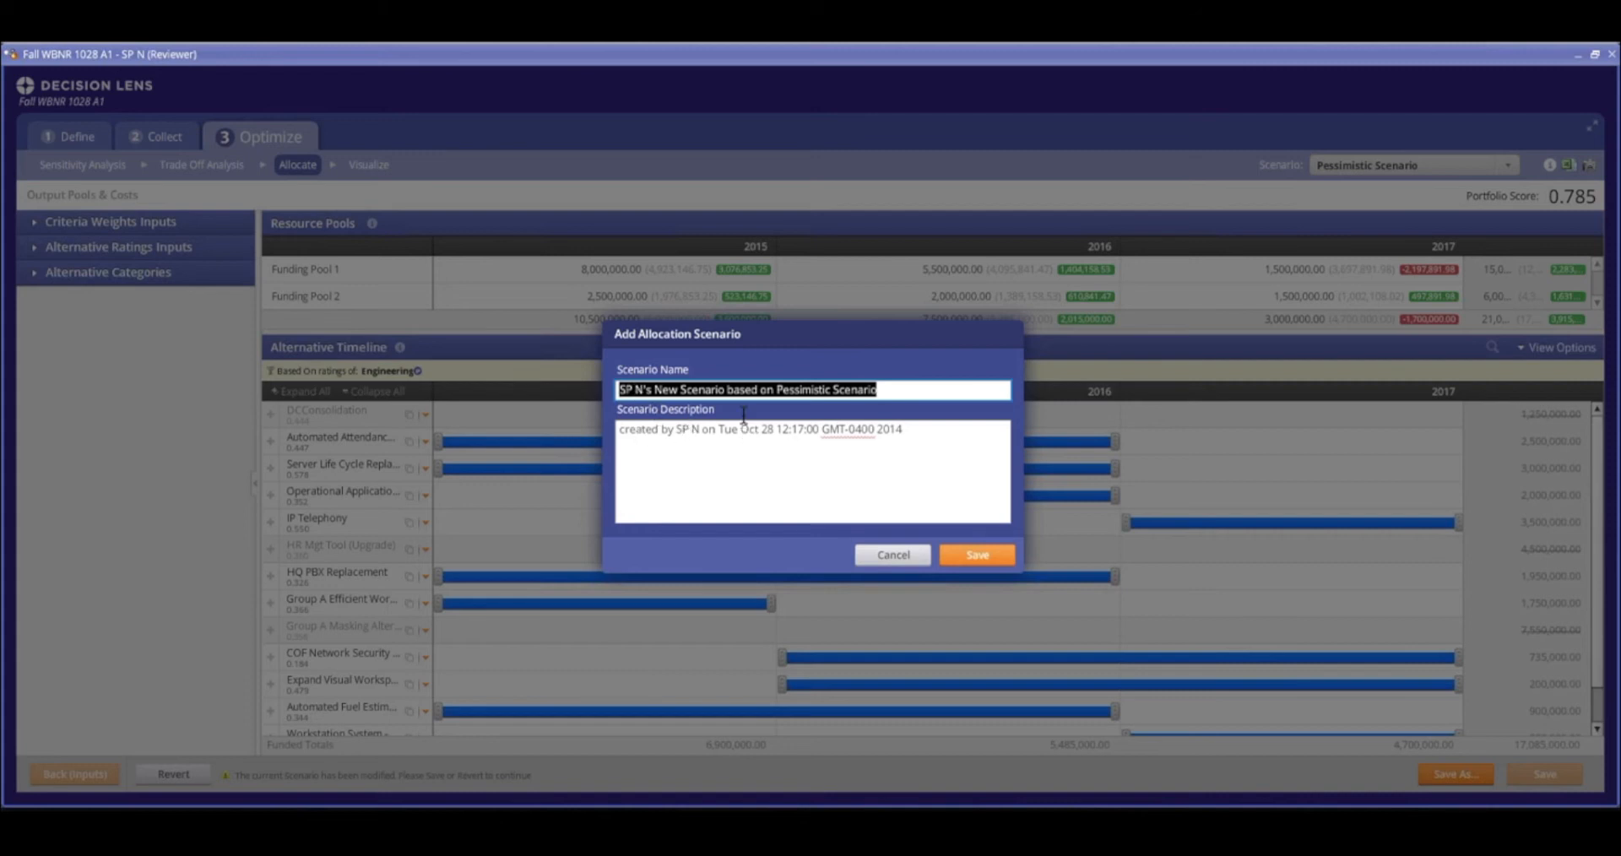
pyautogui.click(977, 554)
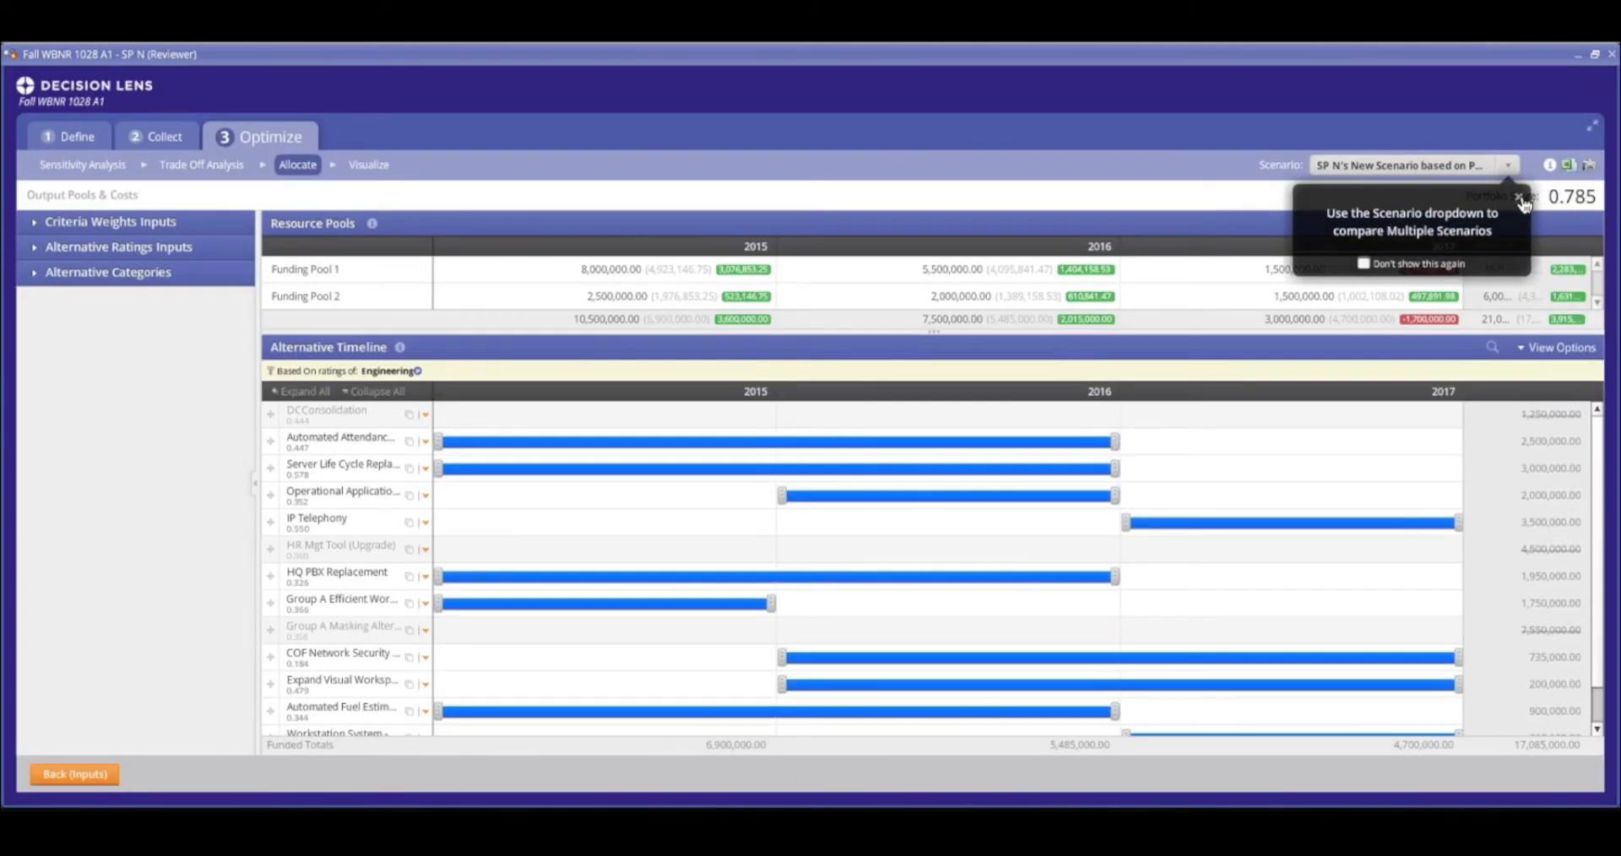
# Compare the new reviewer-created scenario with Optimized at .797 and Pessimistic Scenario, and close the comparison.
pyautogui.click(1508, 166)
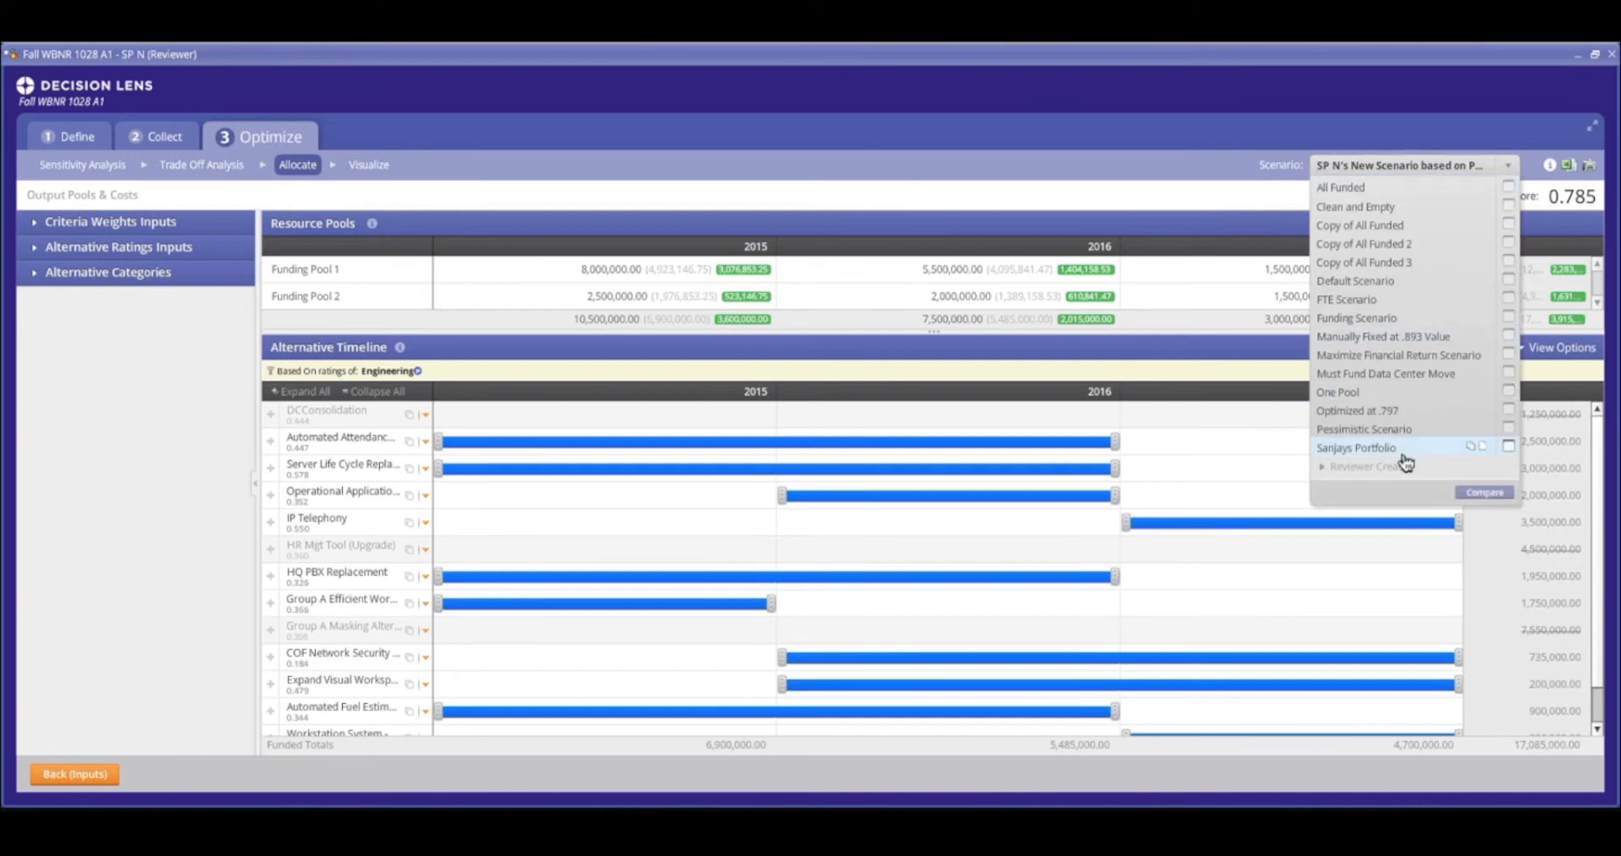
pyautogui.click(1329, 472)
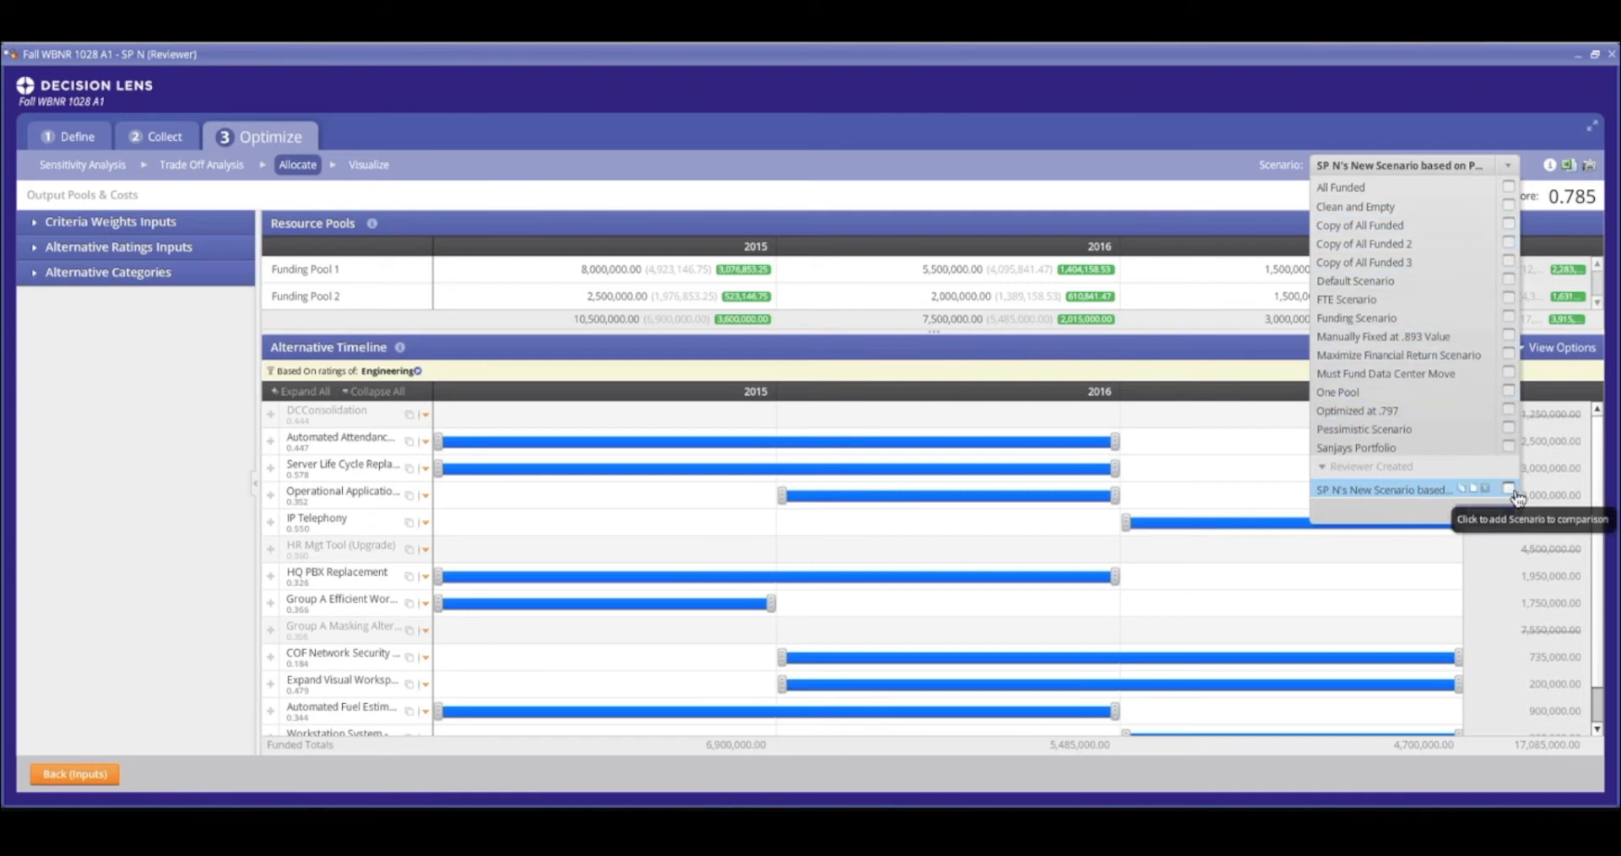
pyautogui.click(1509, 490)
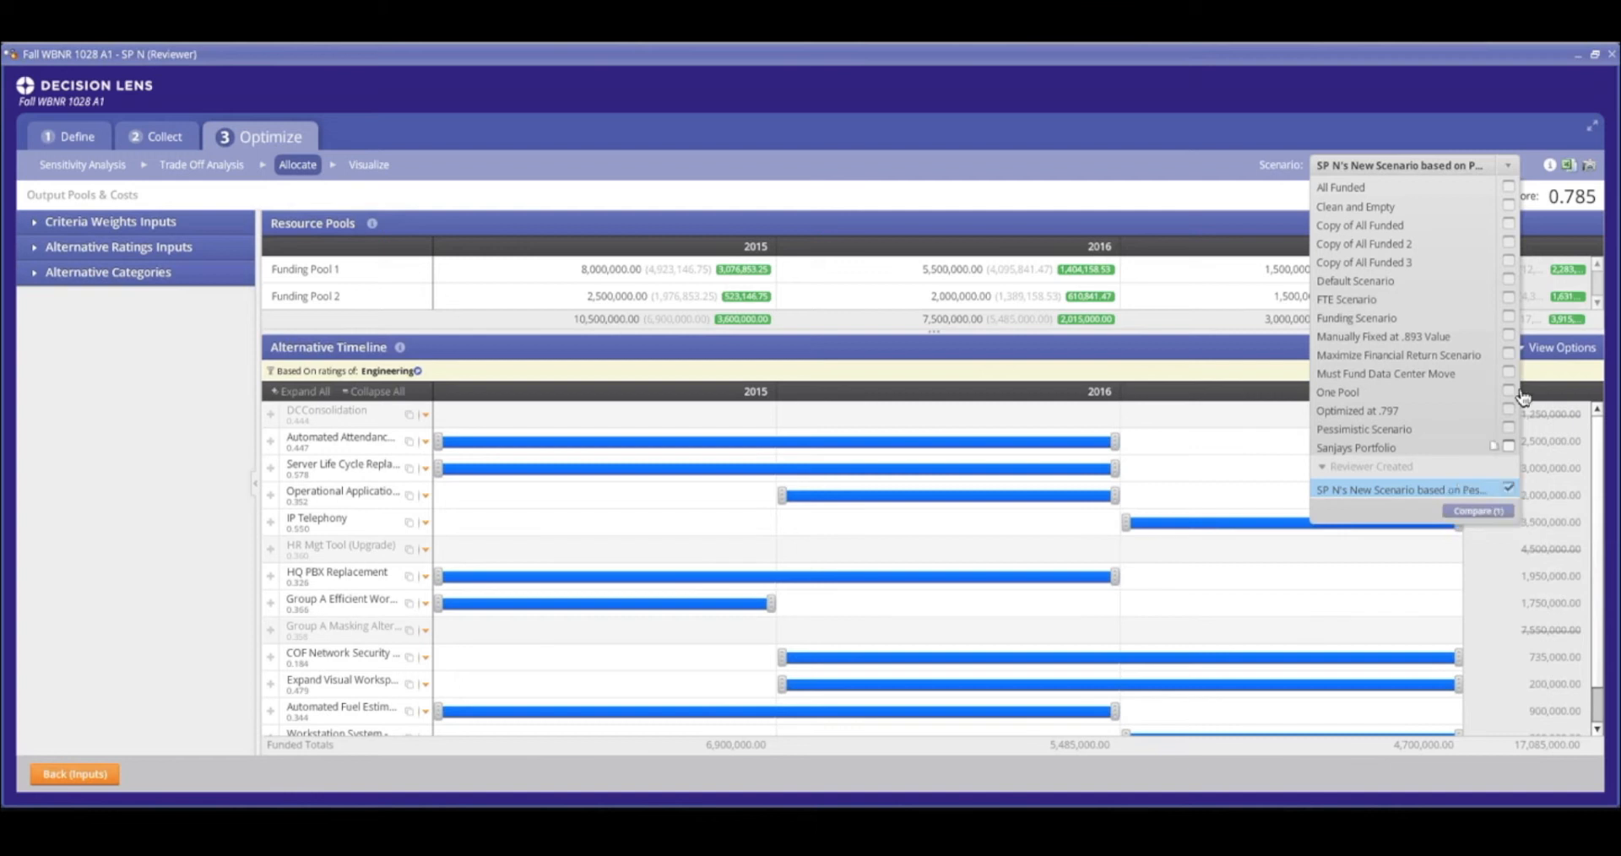
pyautogui.click(1509, 411)
pyautogui.click(1509, 428)
pyautogui.click(1478, 511)
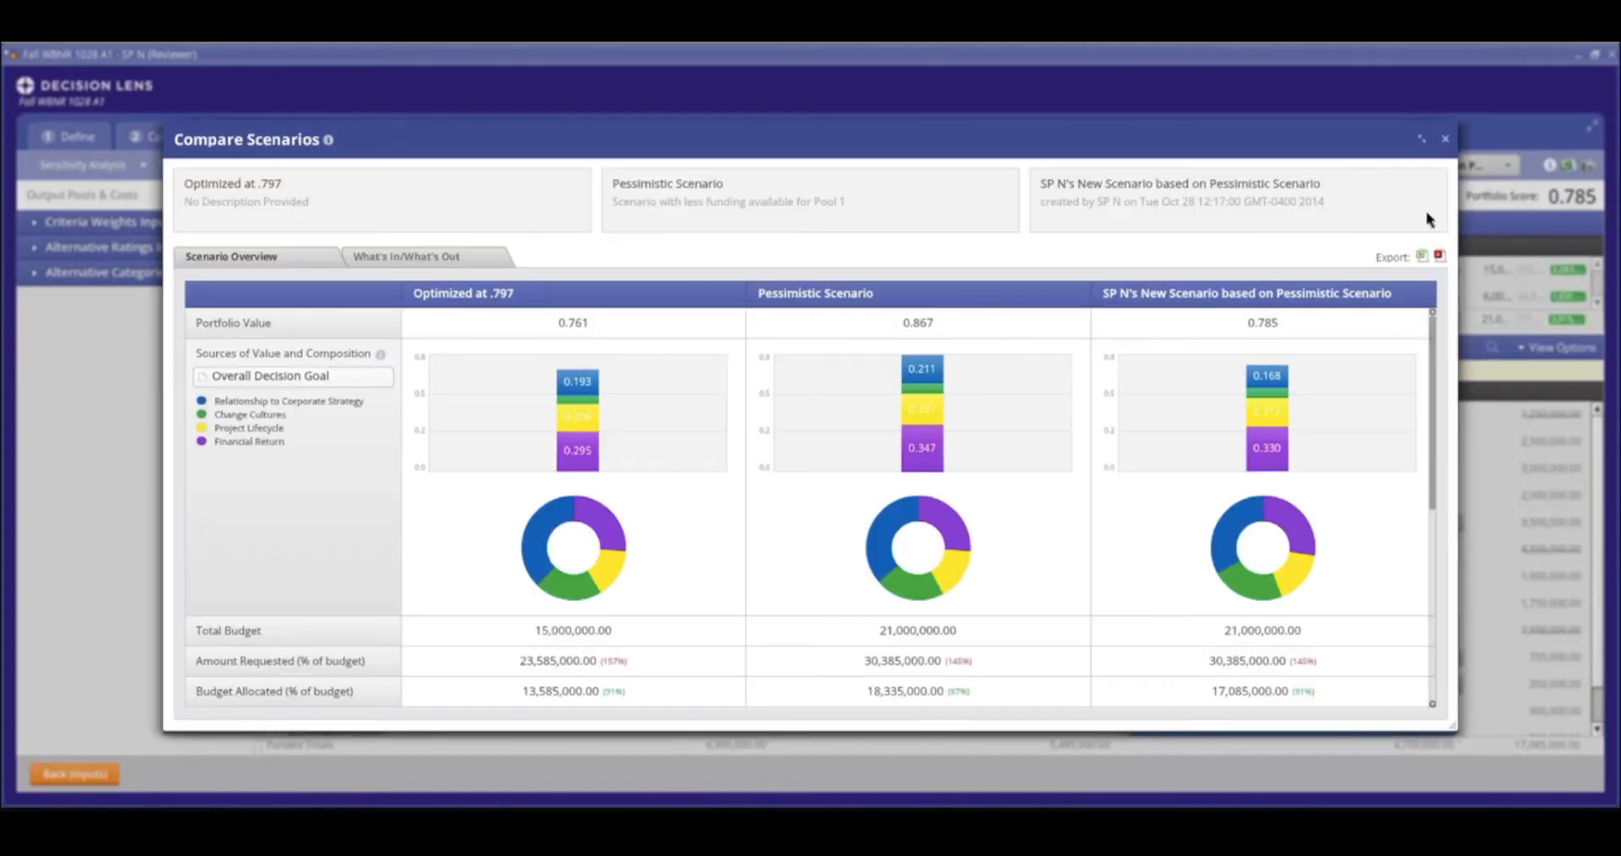
pyautogui.click(1447, 142)
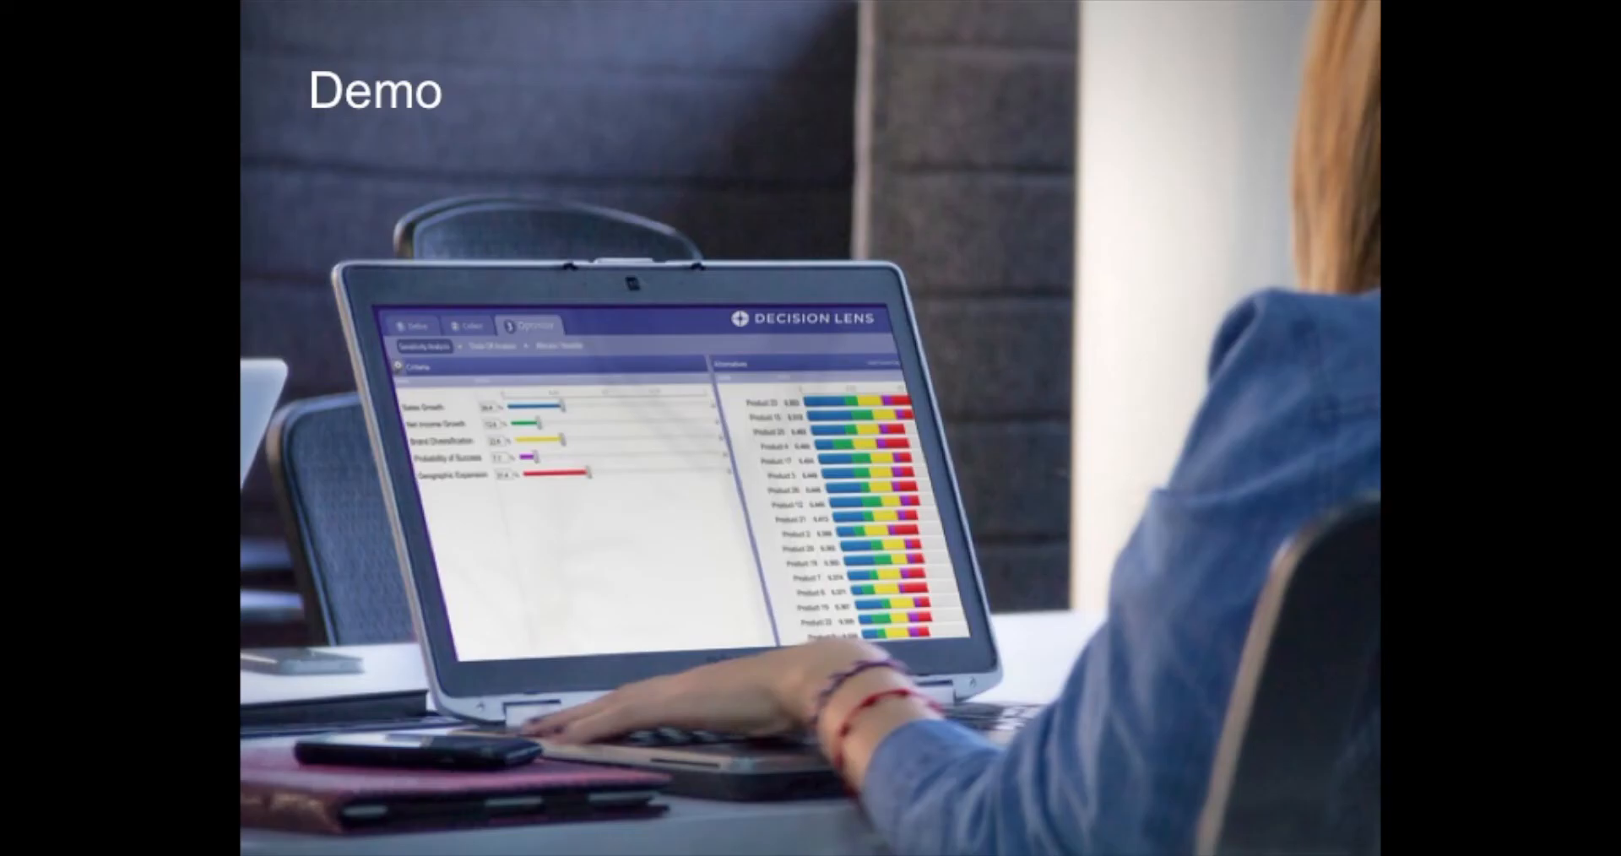
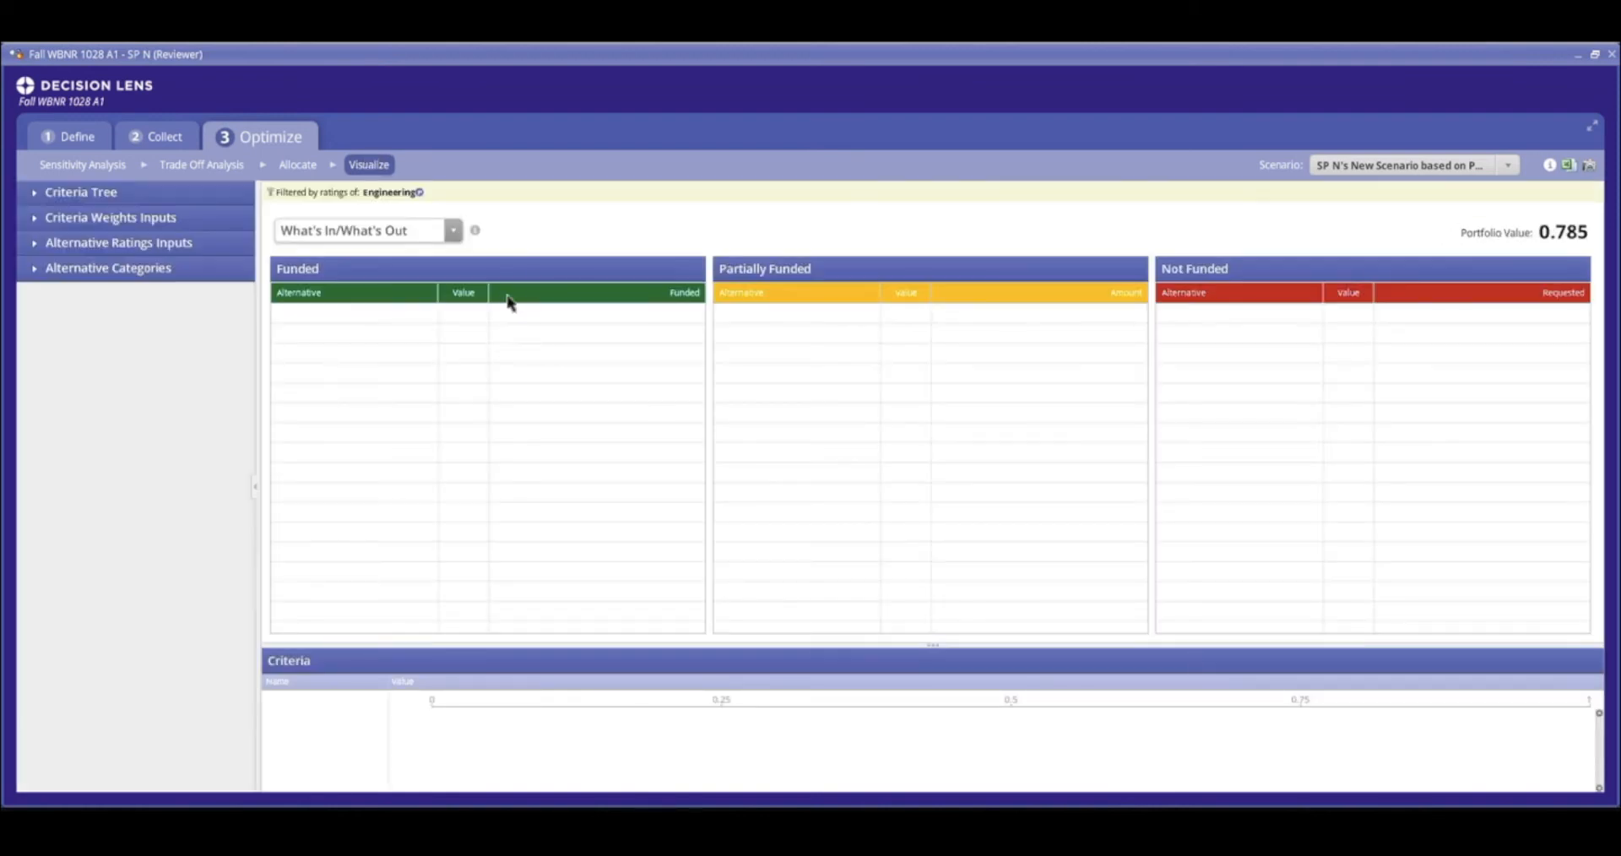
# Visualize the new scenario as a Bubble Chart and zoom in on the central cluster of bubbles.
pyautogui.click(455, 231)
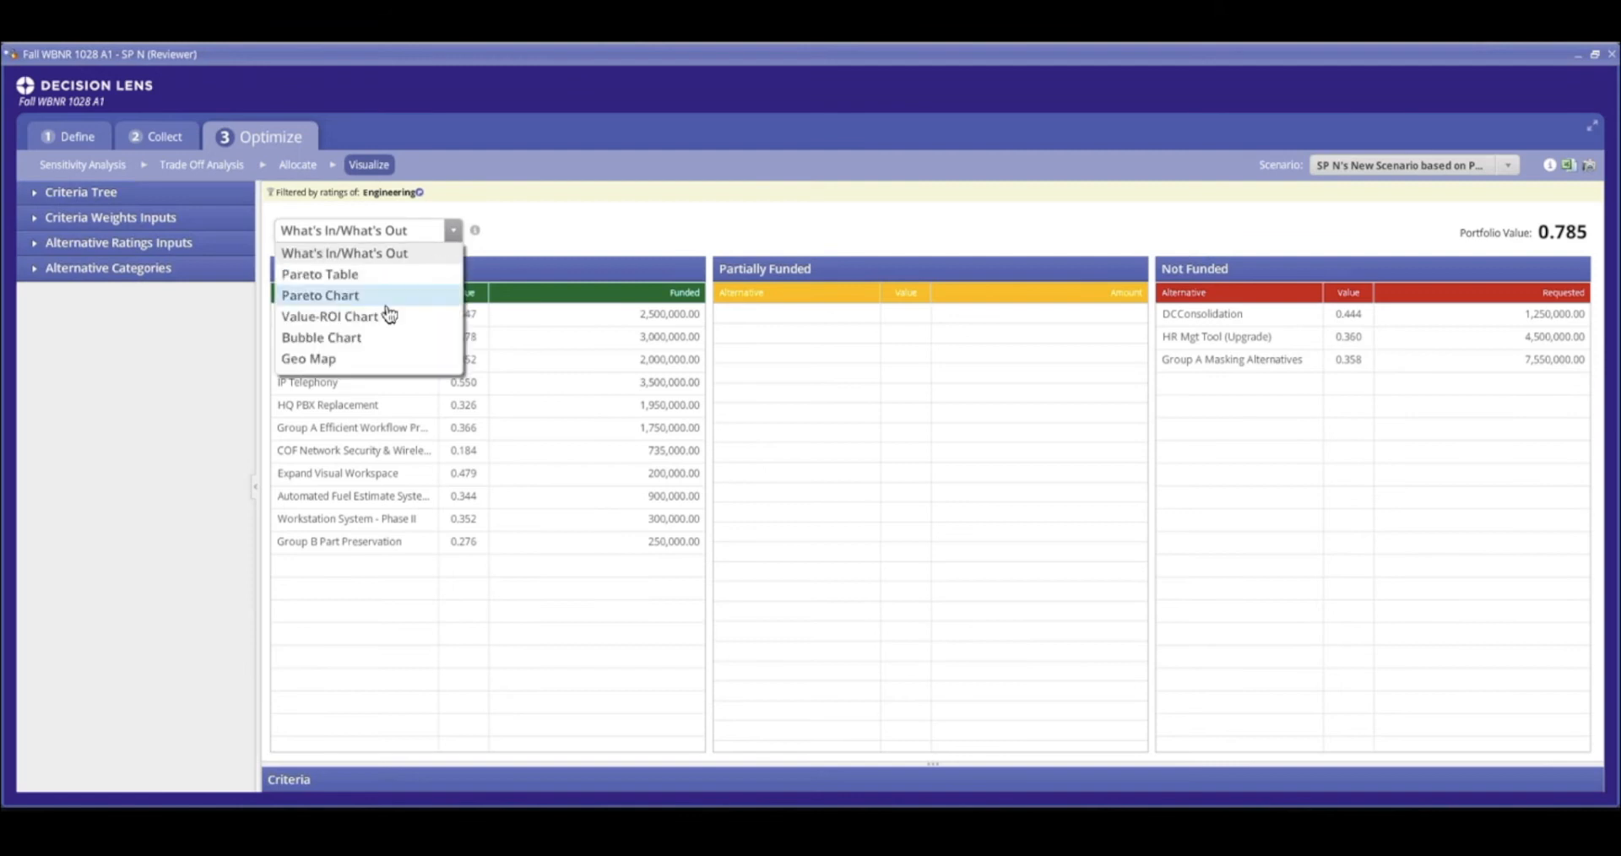
pyautogui.click(354, 338)
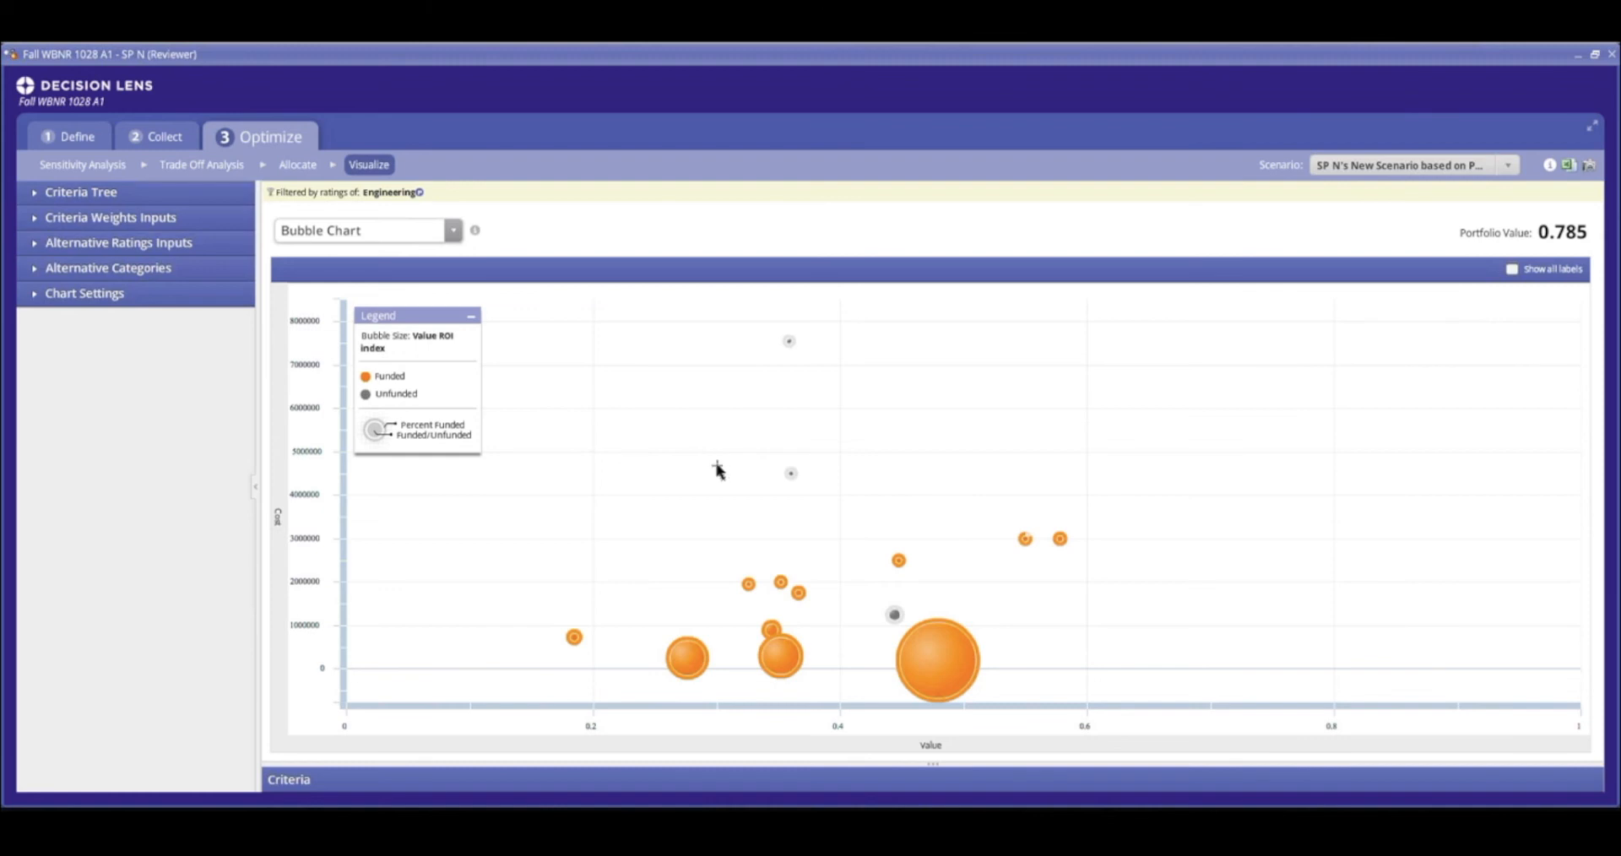
pyautogui.moveTo(717, 463); pyautogui.dragTo(1100, 705)
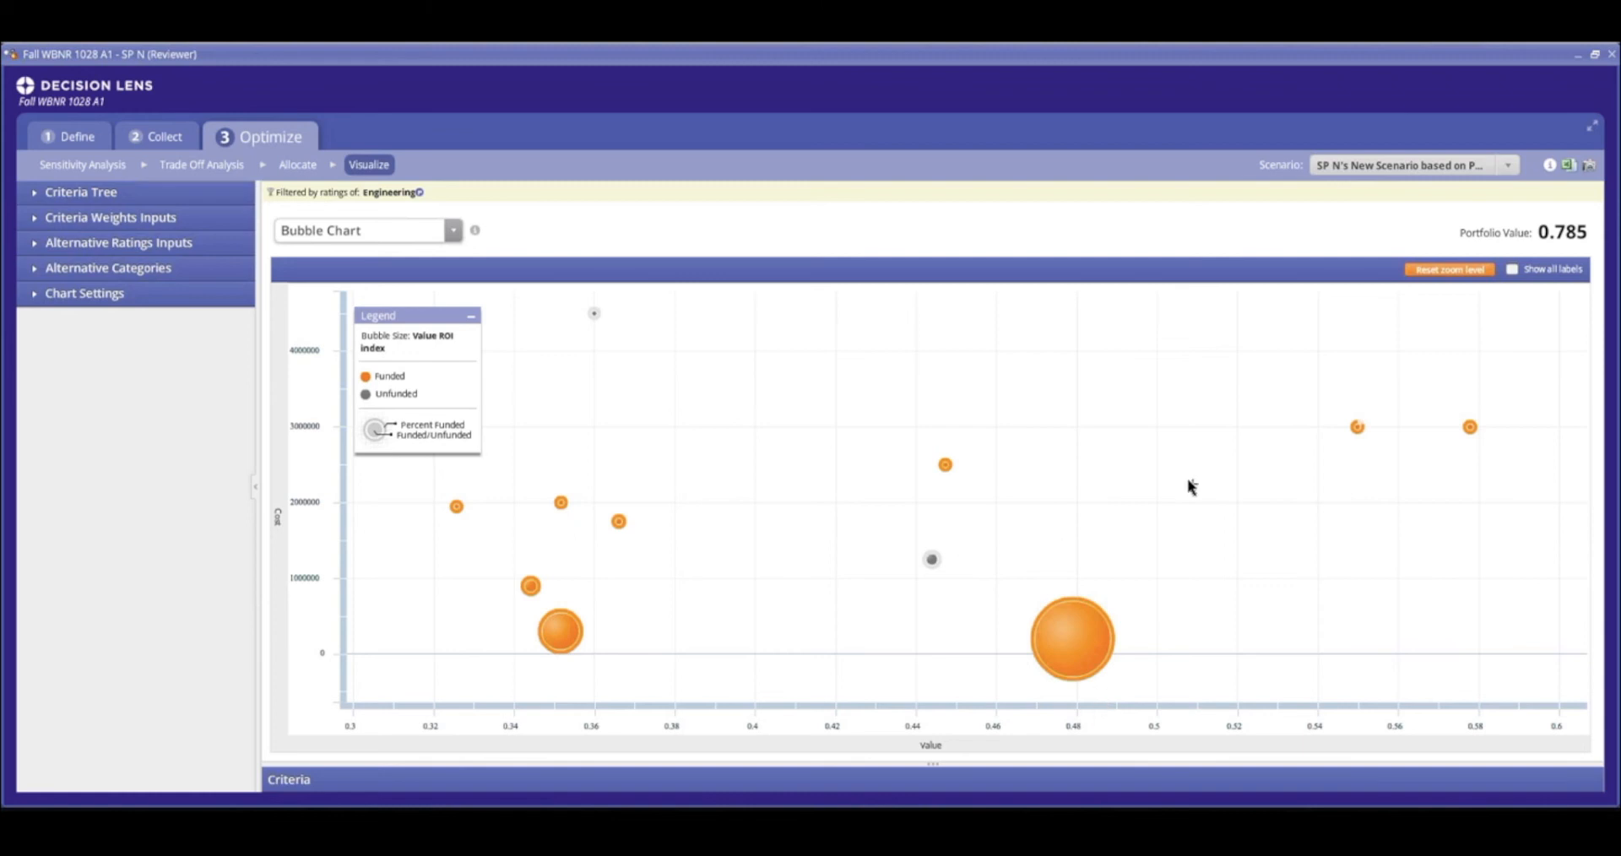
# Color the chart's bubbles by Organization.
pyautogui.click(50, 296)
pyautogui.click(59, 433)
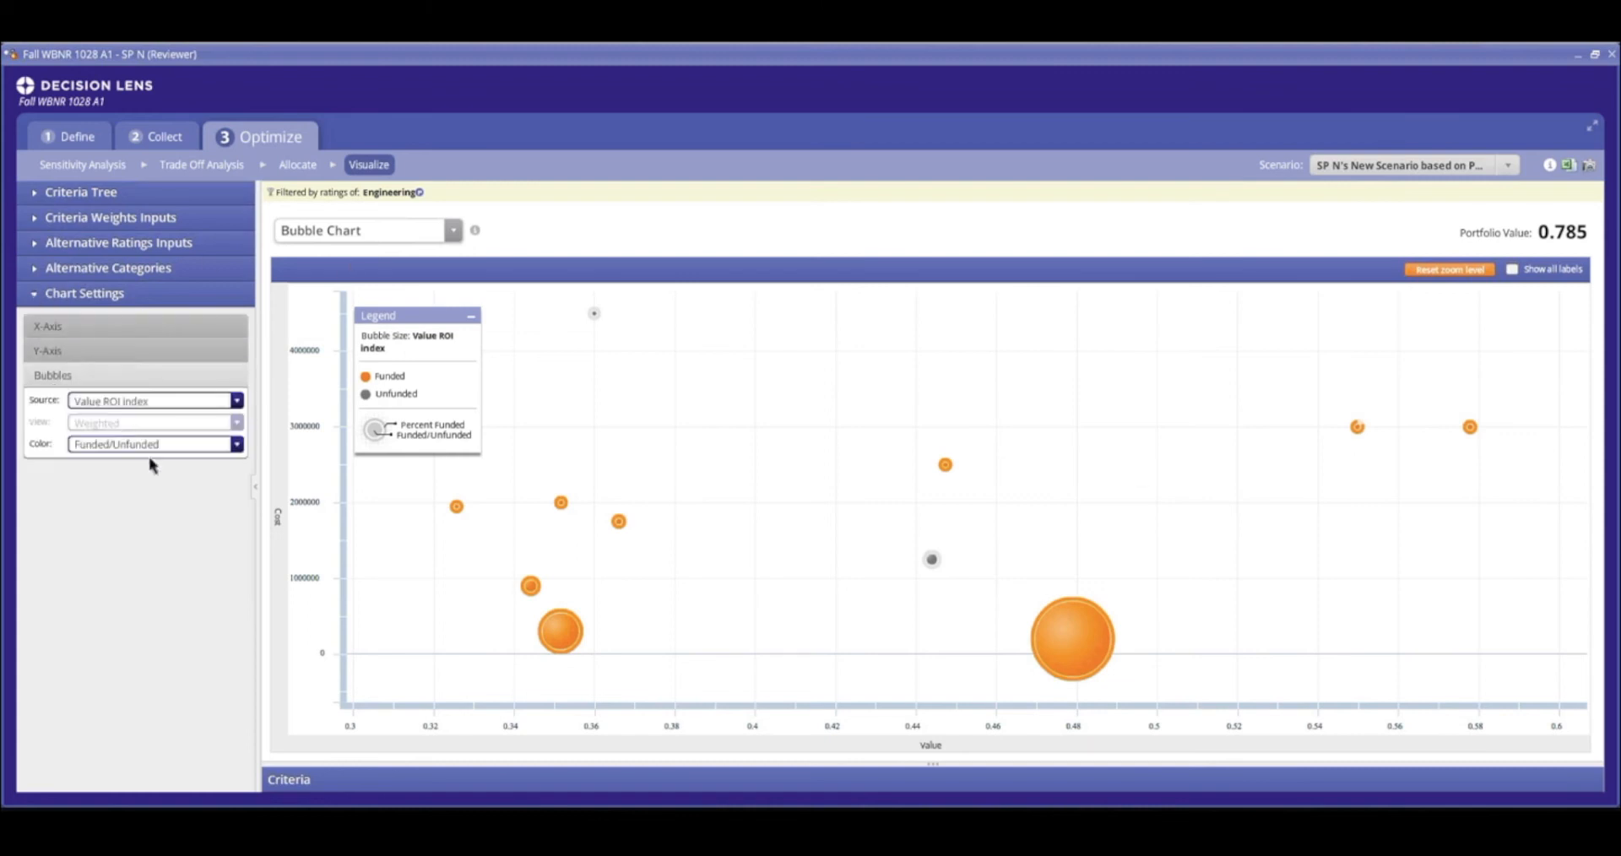
pyautogui.click(174, 447)
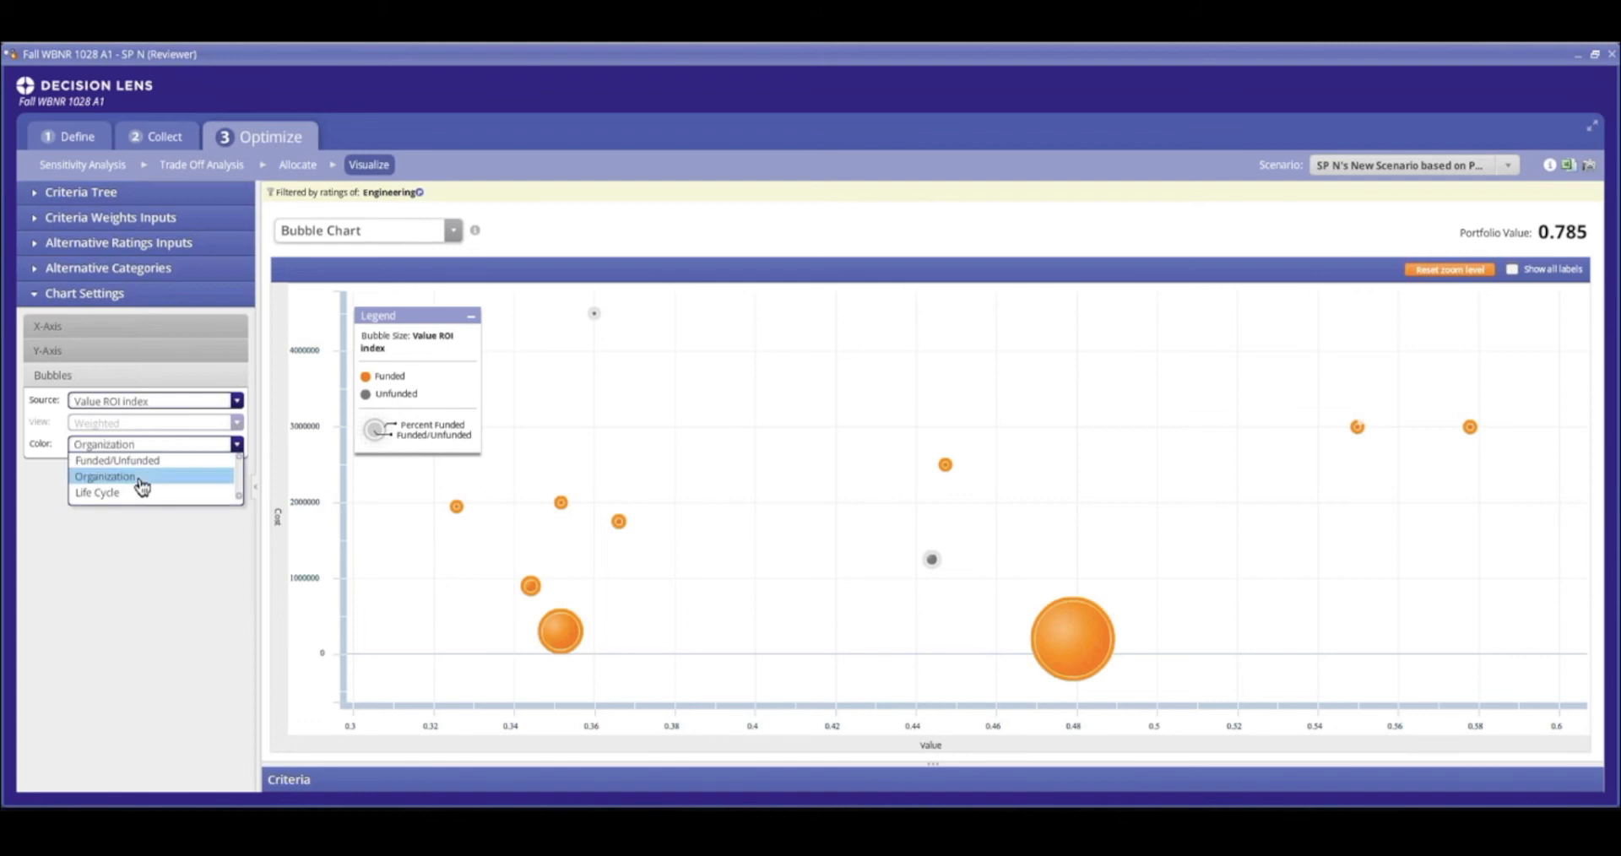
pyautogui.click(148, 485)
# Zoom in on a few bubbles, reset the zoom level, and briefly show the labels of all bubbles.
pyautogui.moveTo(692, 518); pyautogui.dragTo(855, 641)
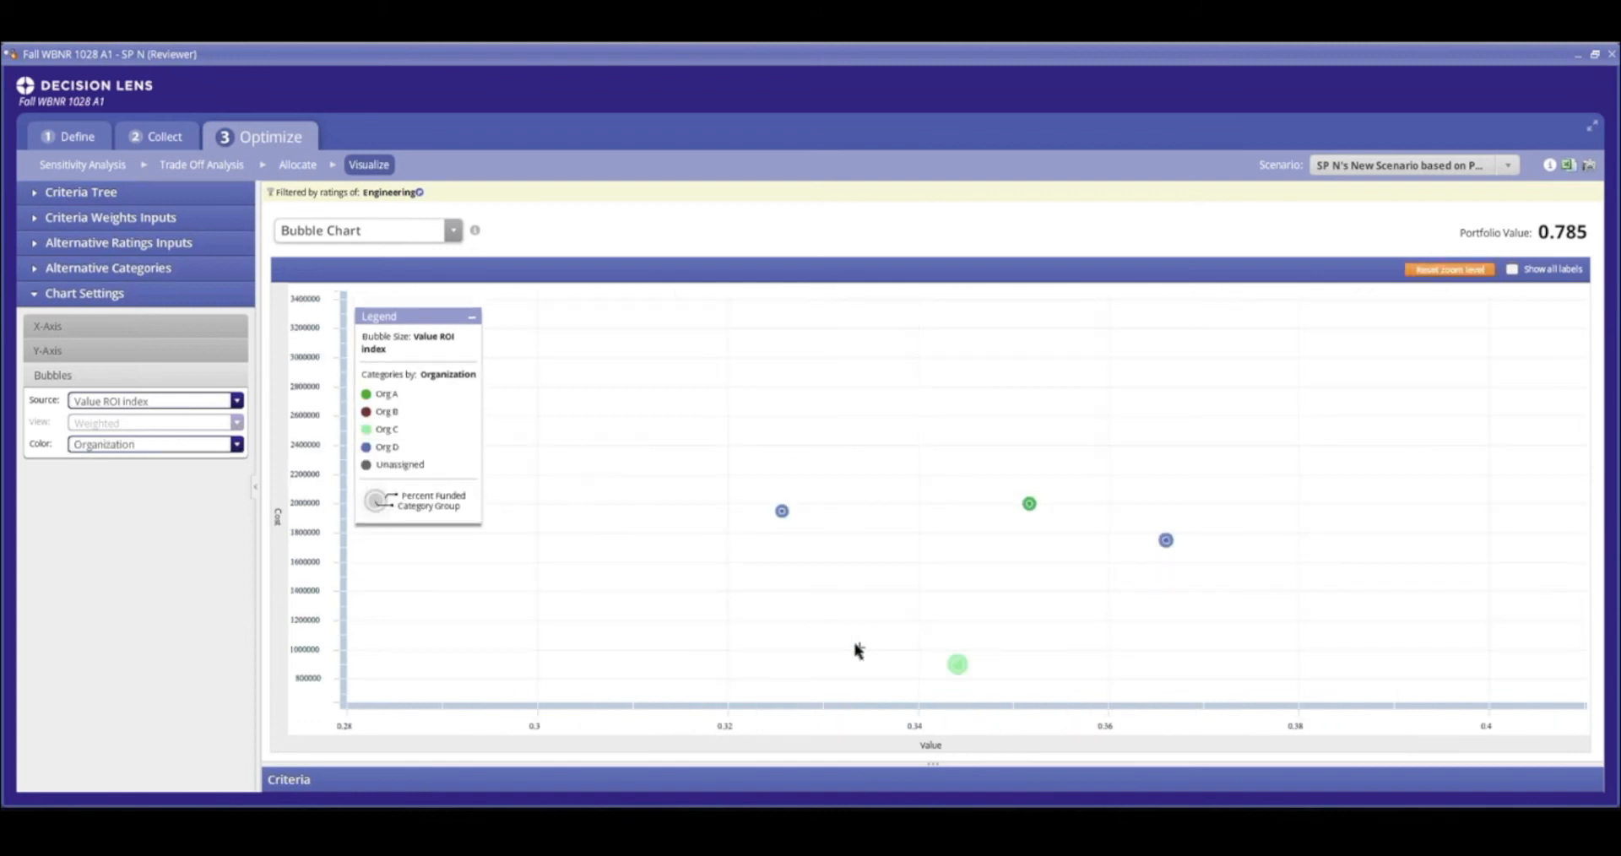
pyautogui.click(1473, 275)
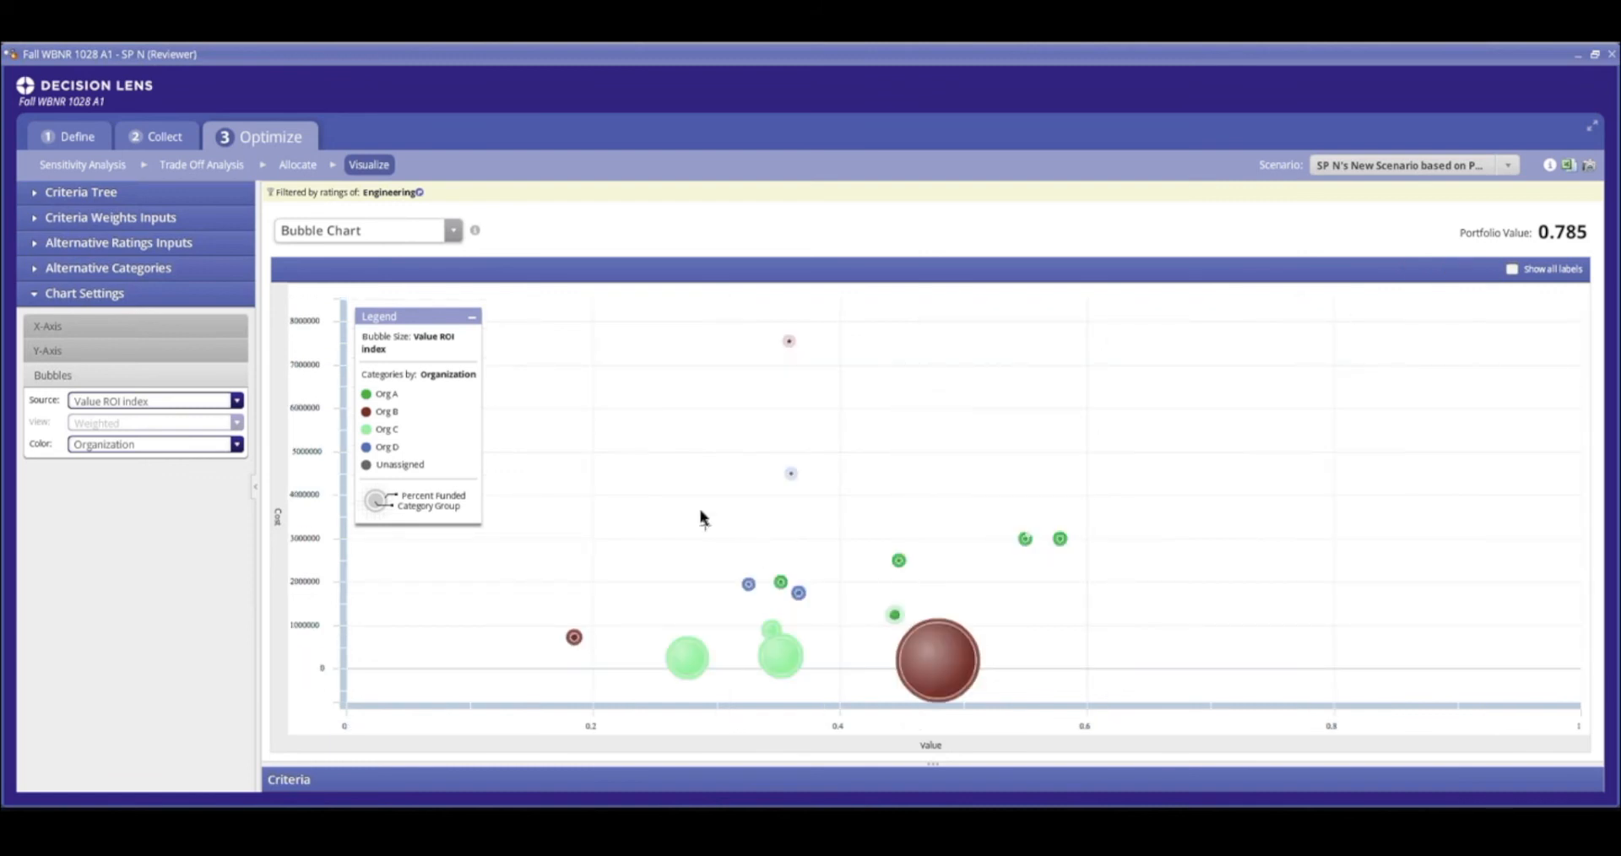
pyautogui.click(1537, 271)
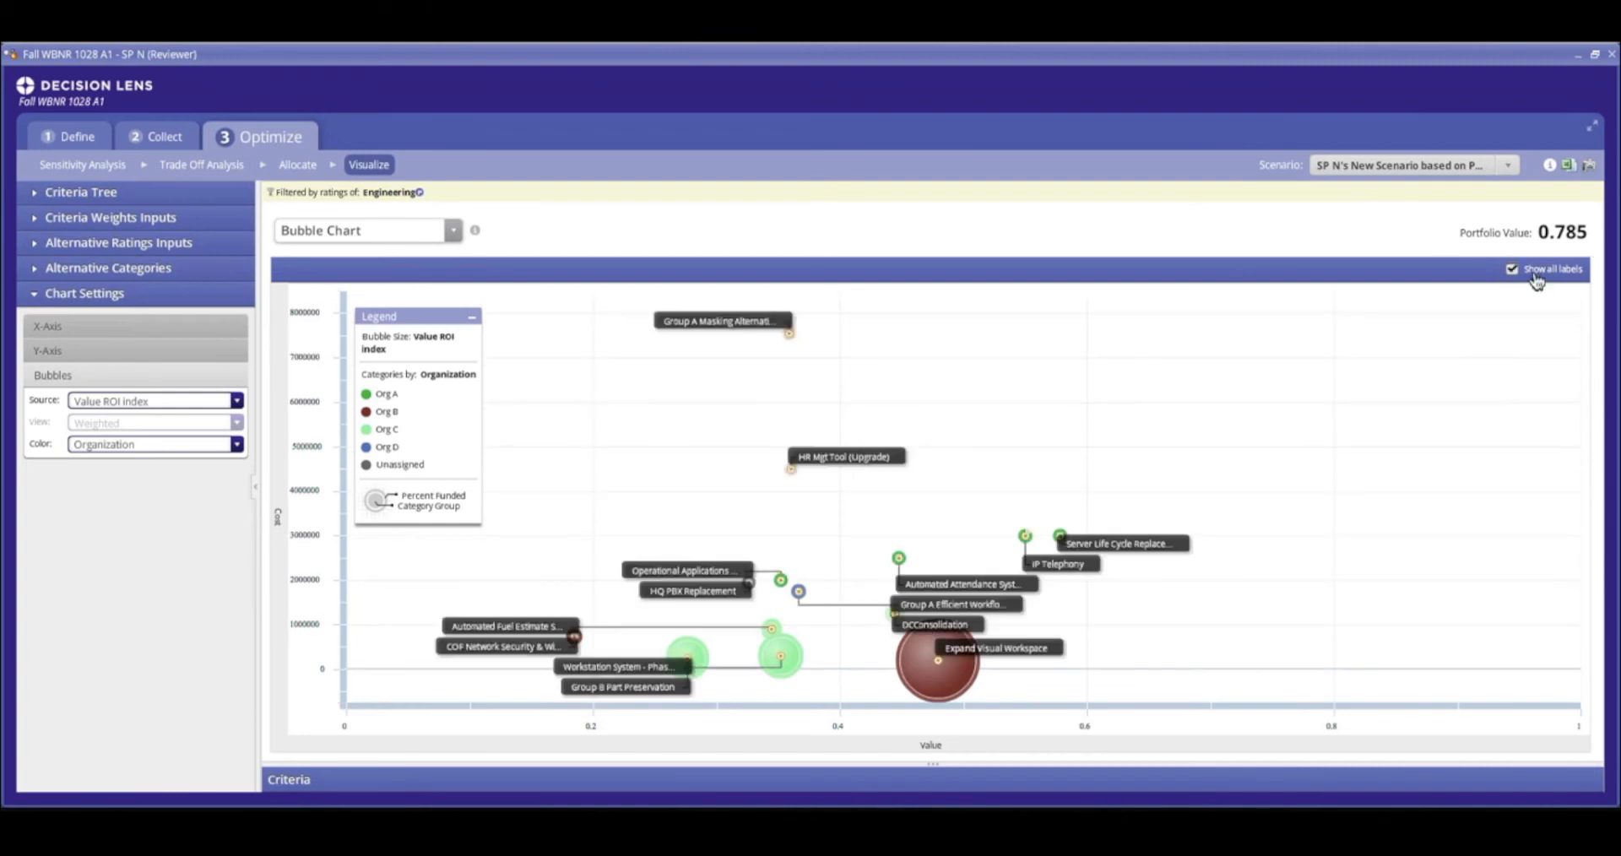
pyautogui.click(1536, 279)
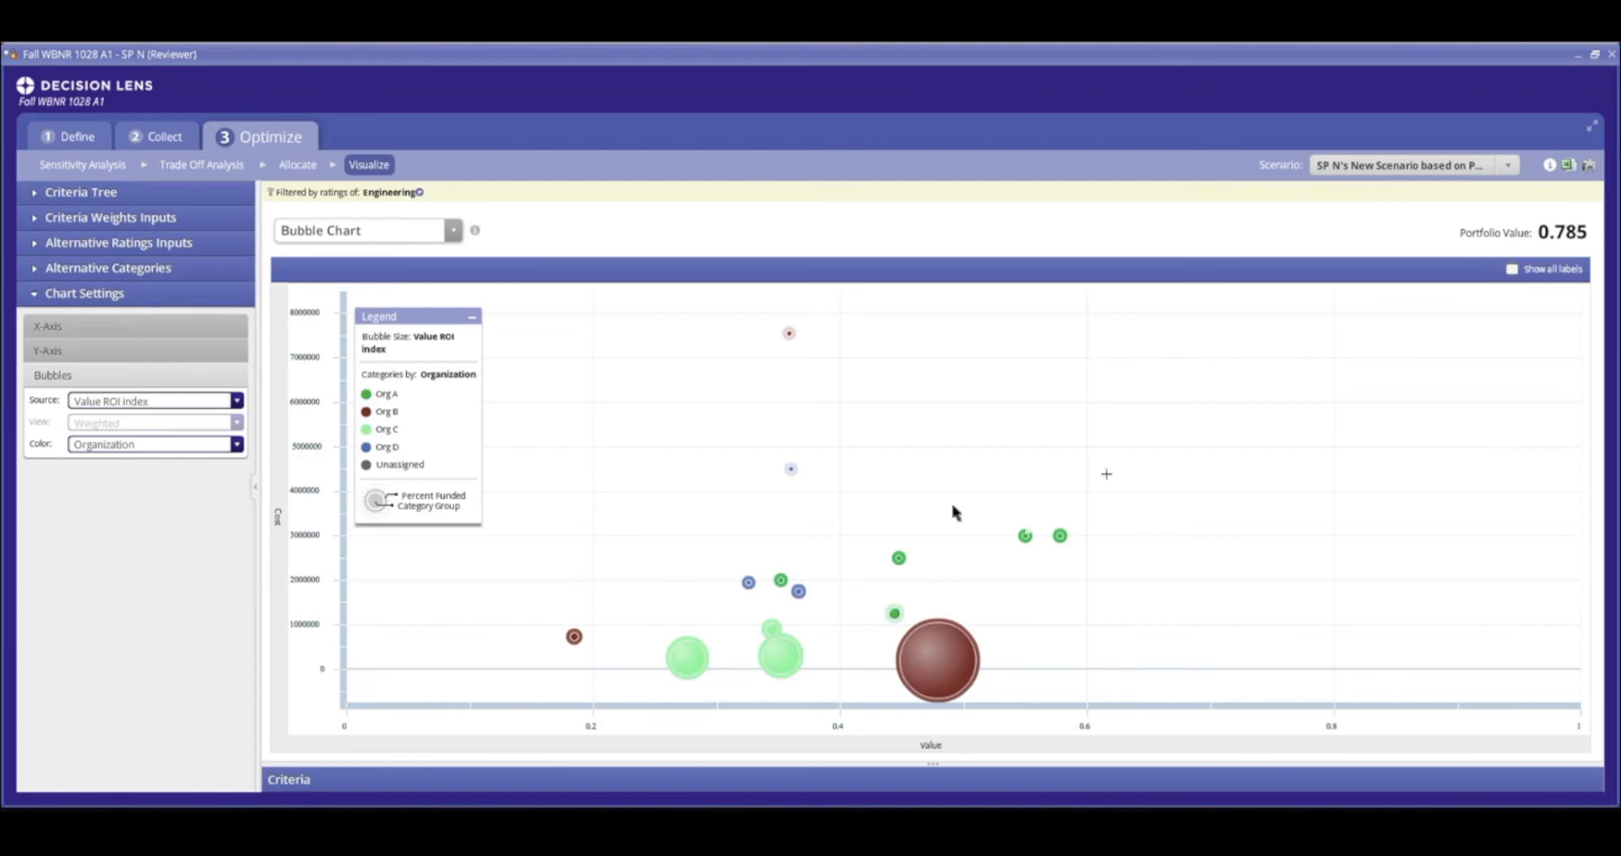
# Label the Group A Masking Alternatives and IP Telephony bubbles and zoom in on the chart area containing both.
pyautogui.click(789, 336)
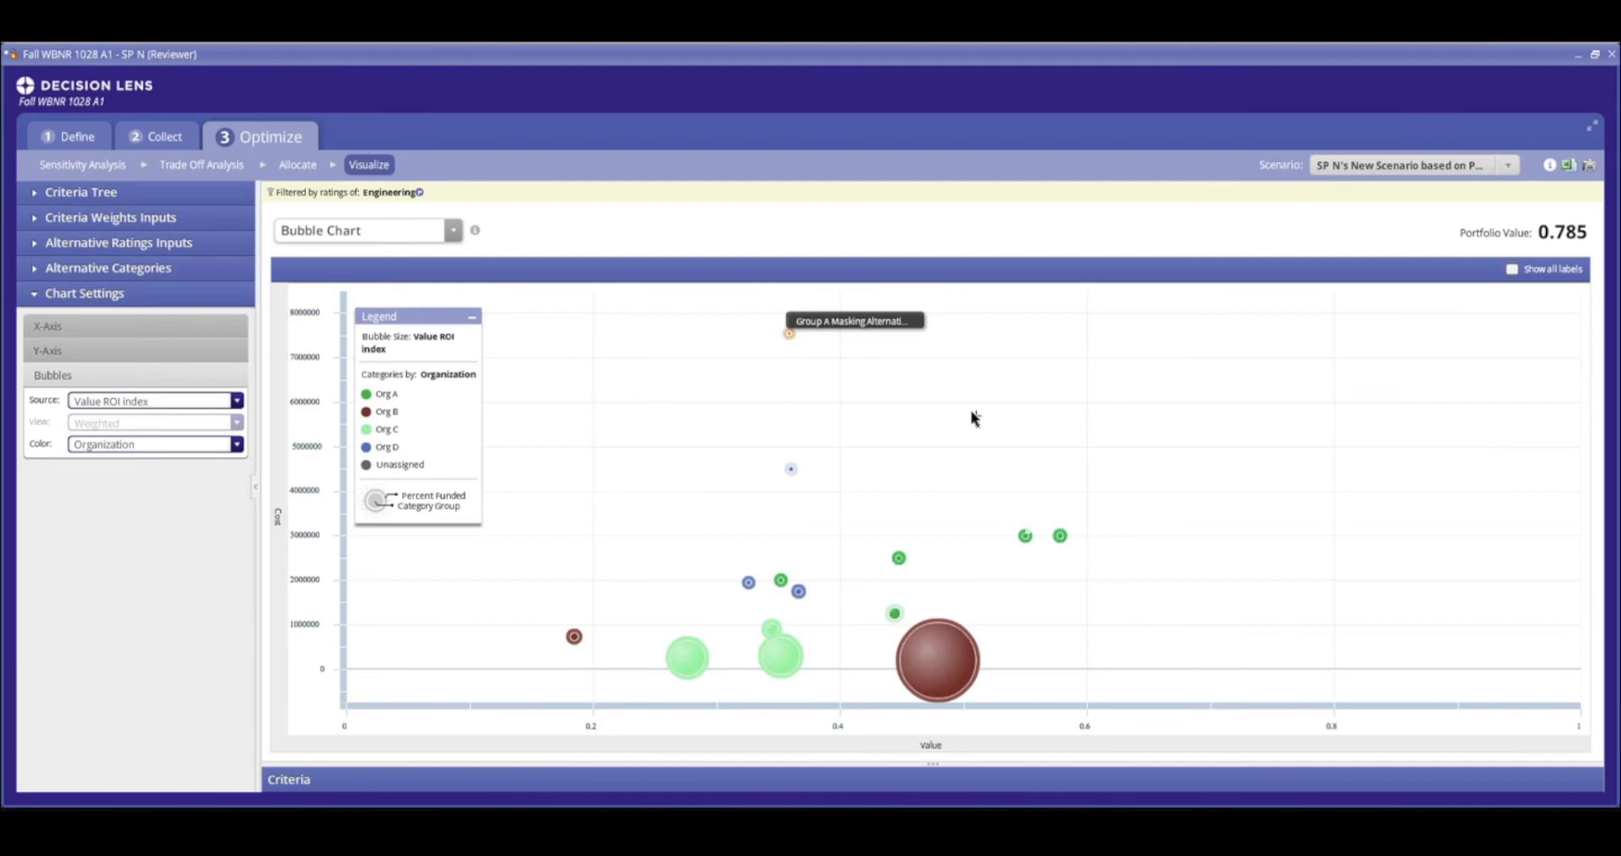
pyautogui.click(1026, 541)
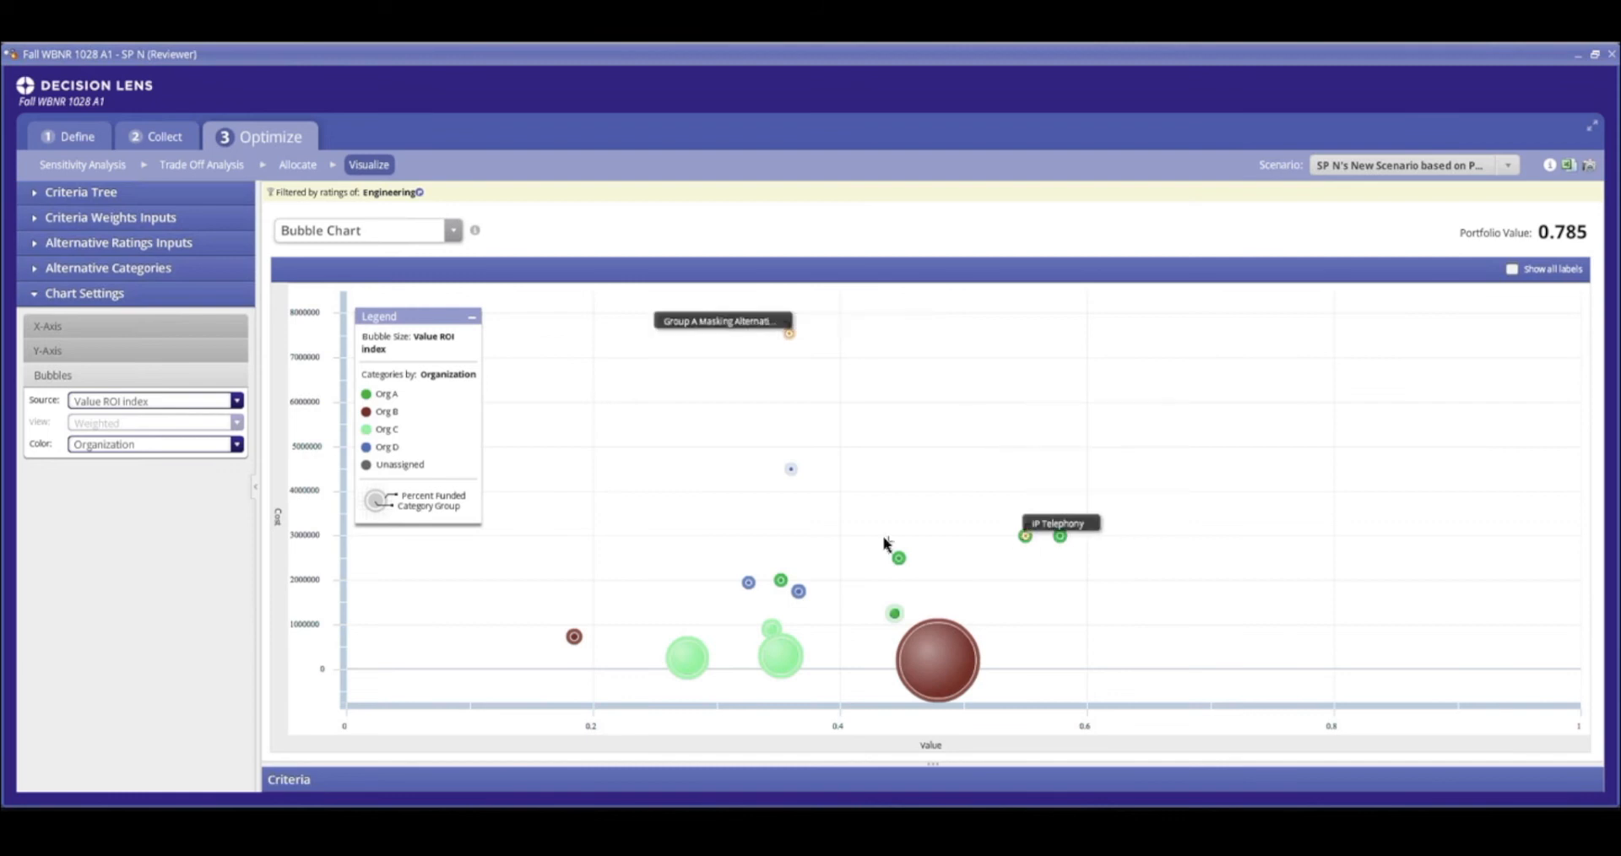
pyautogui.moveTo(1124, 576); pyautogui.dragTo(581, 316)
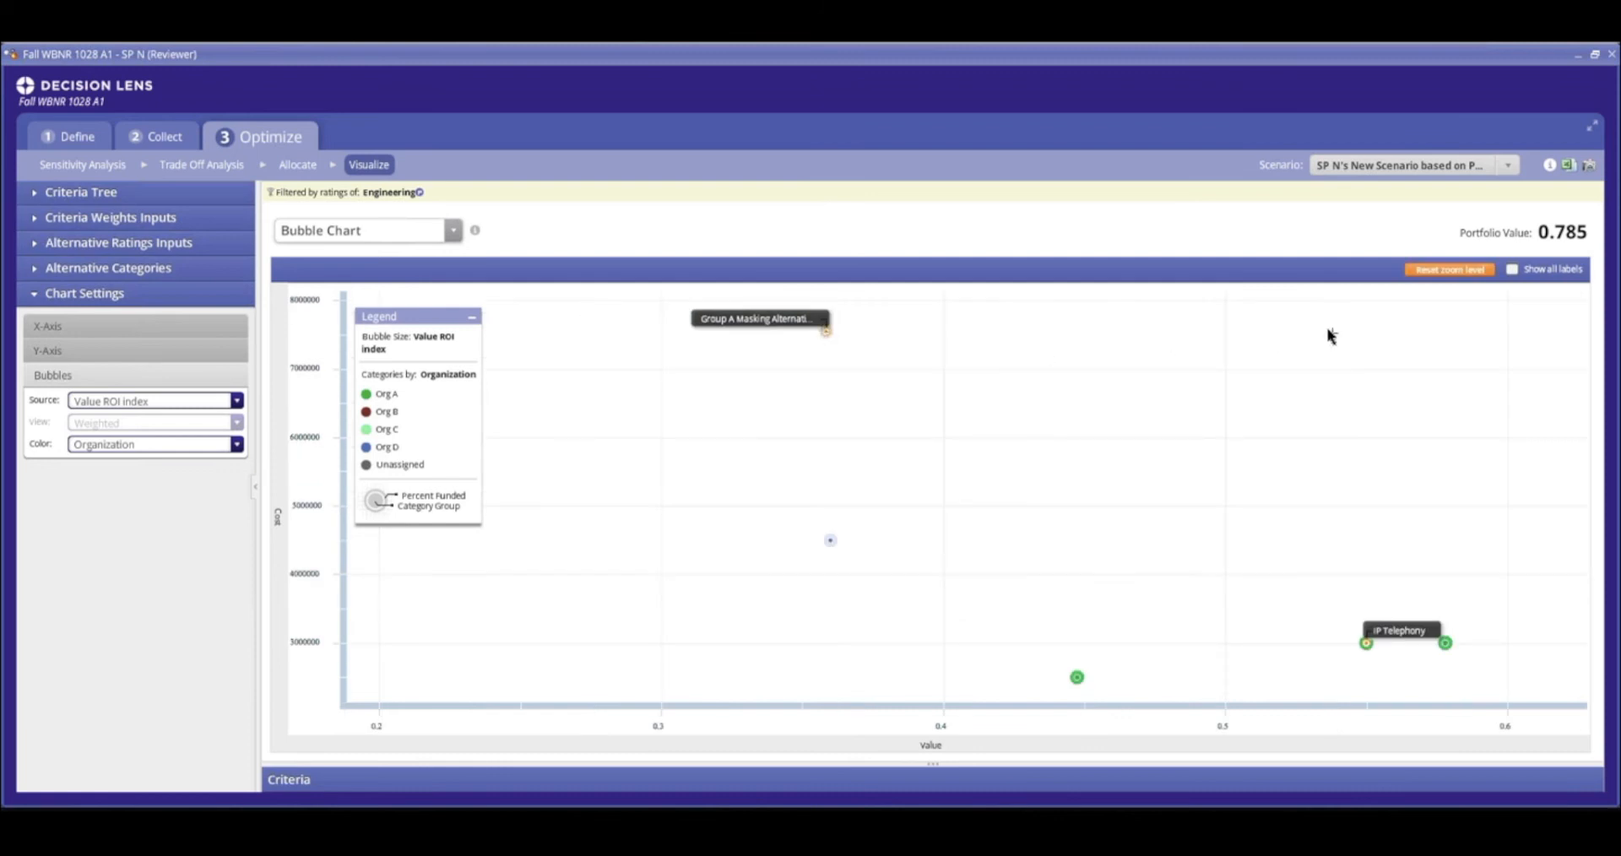
# View the Define stage's alternatives and its participants list.
pyautogui.rightClick(90, 146)
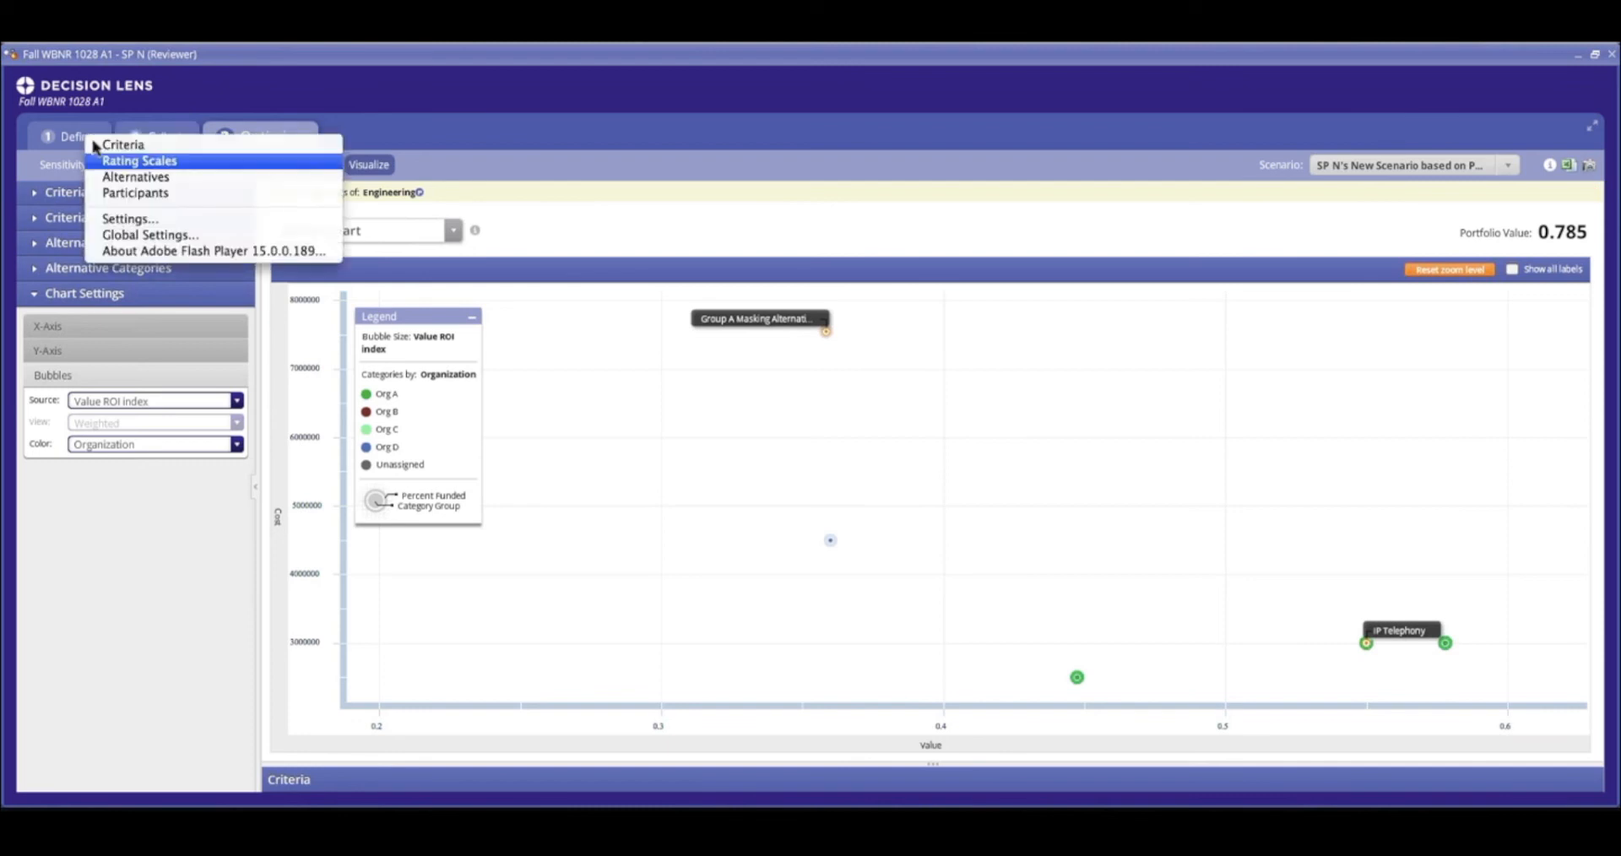
pyautogui.click(146, 177)
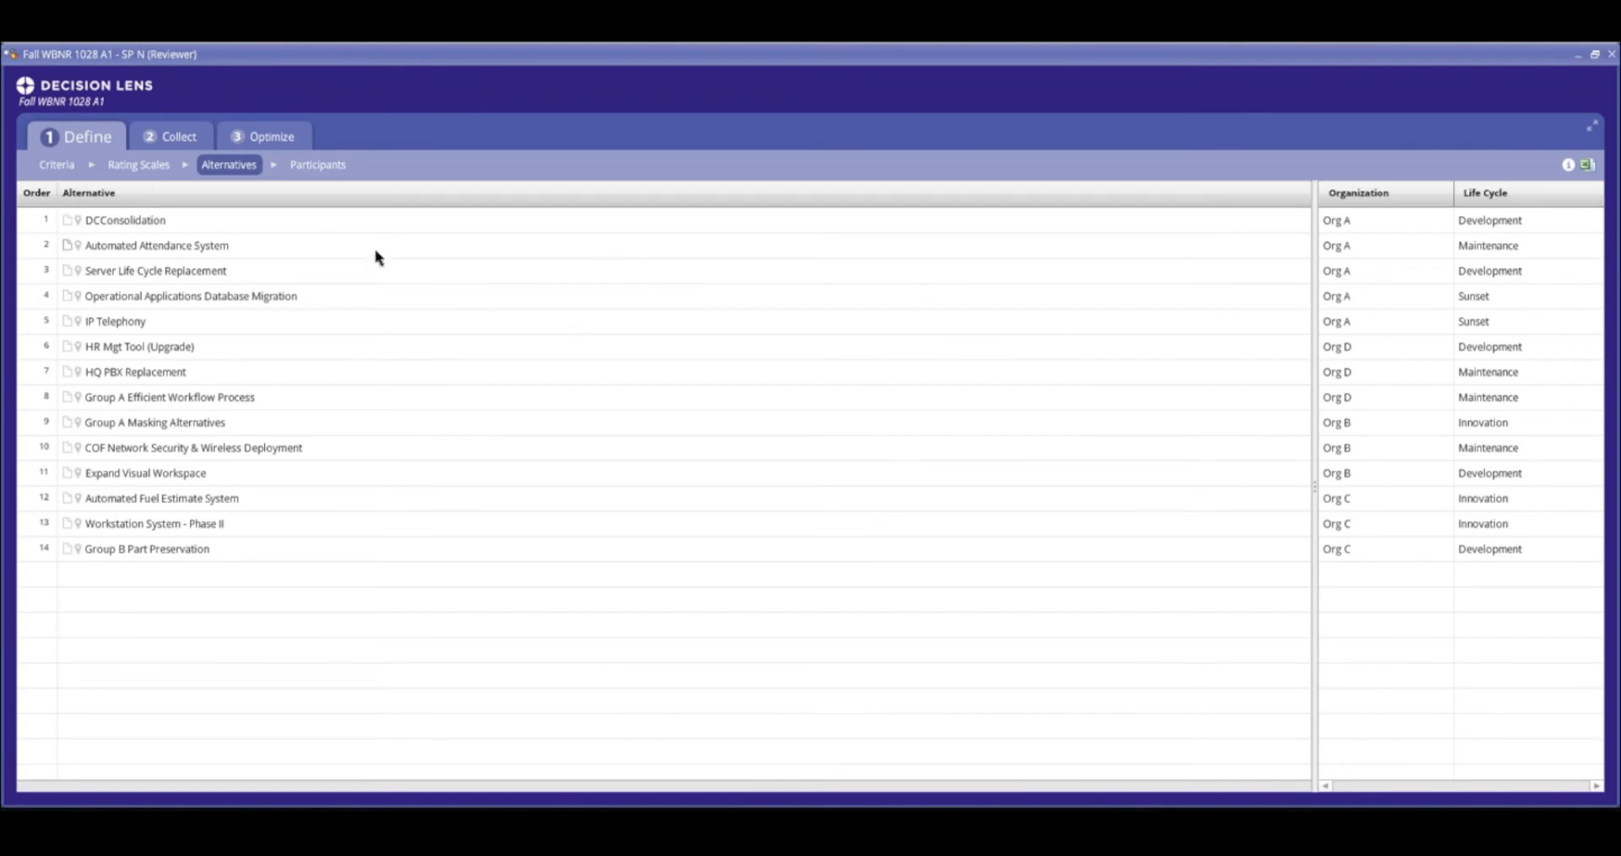
pyautogui.click(339, 173)
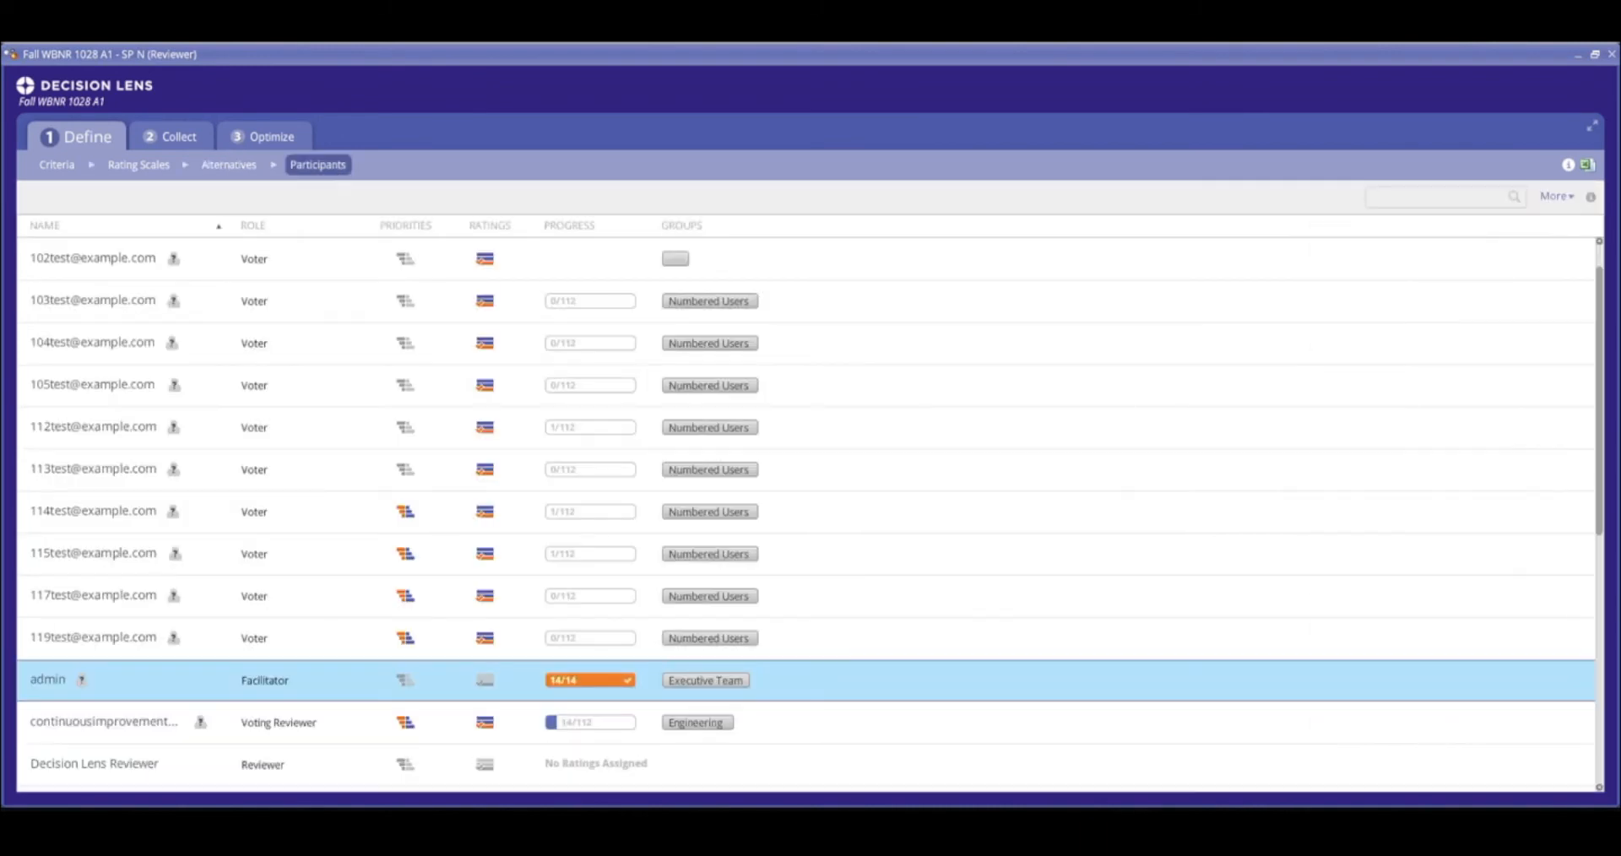
# Search the participants list for "eng", also trying shorter and altered search text.
pyautogui.click(1469, 206)
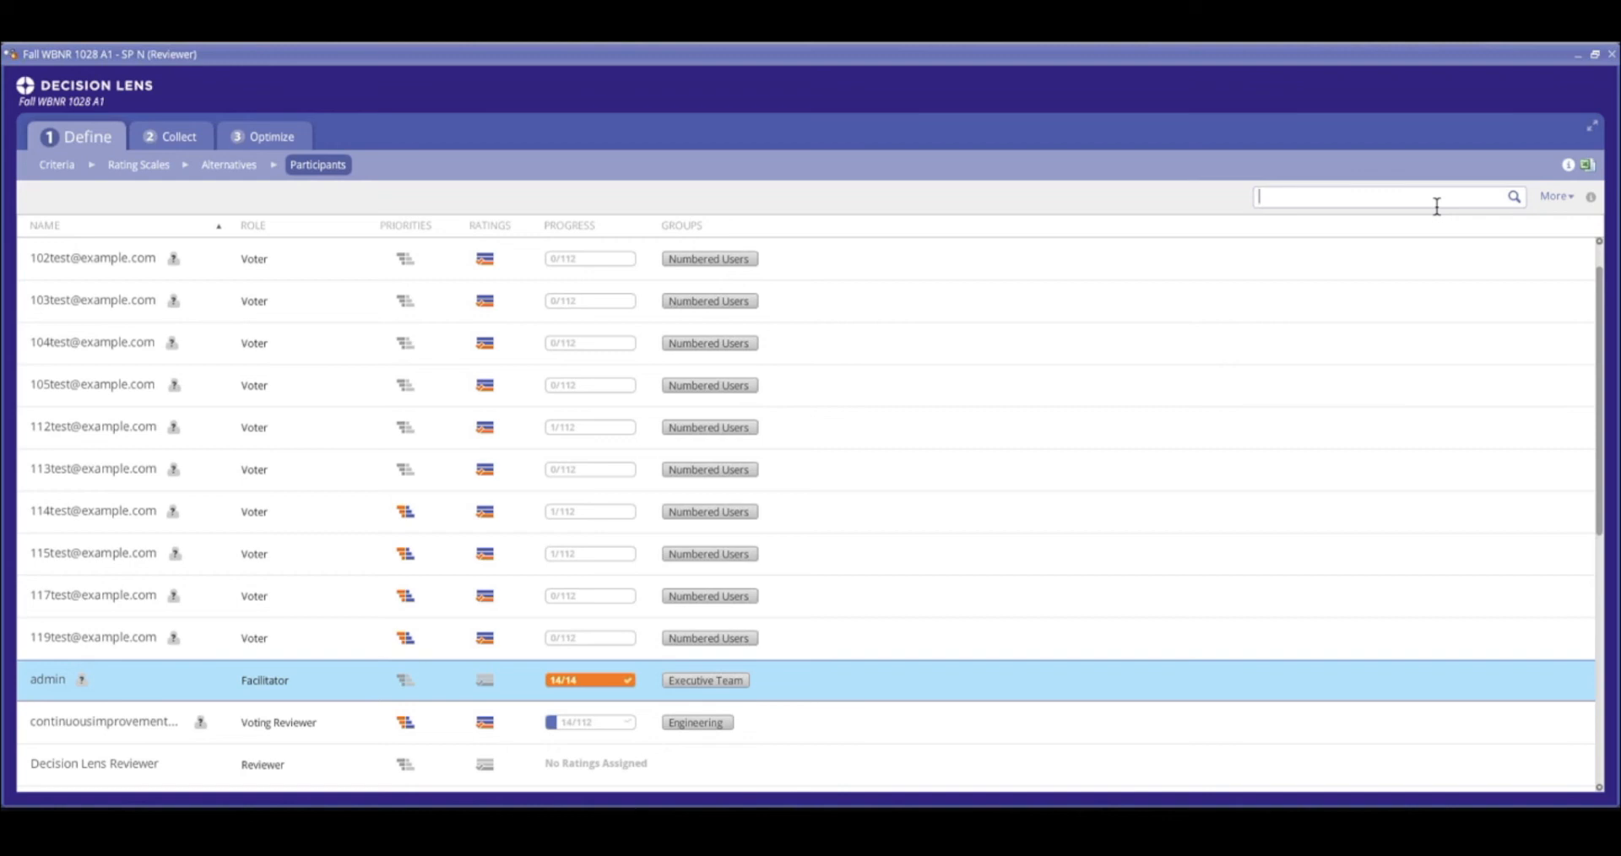
pyautogui.write('eng')
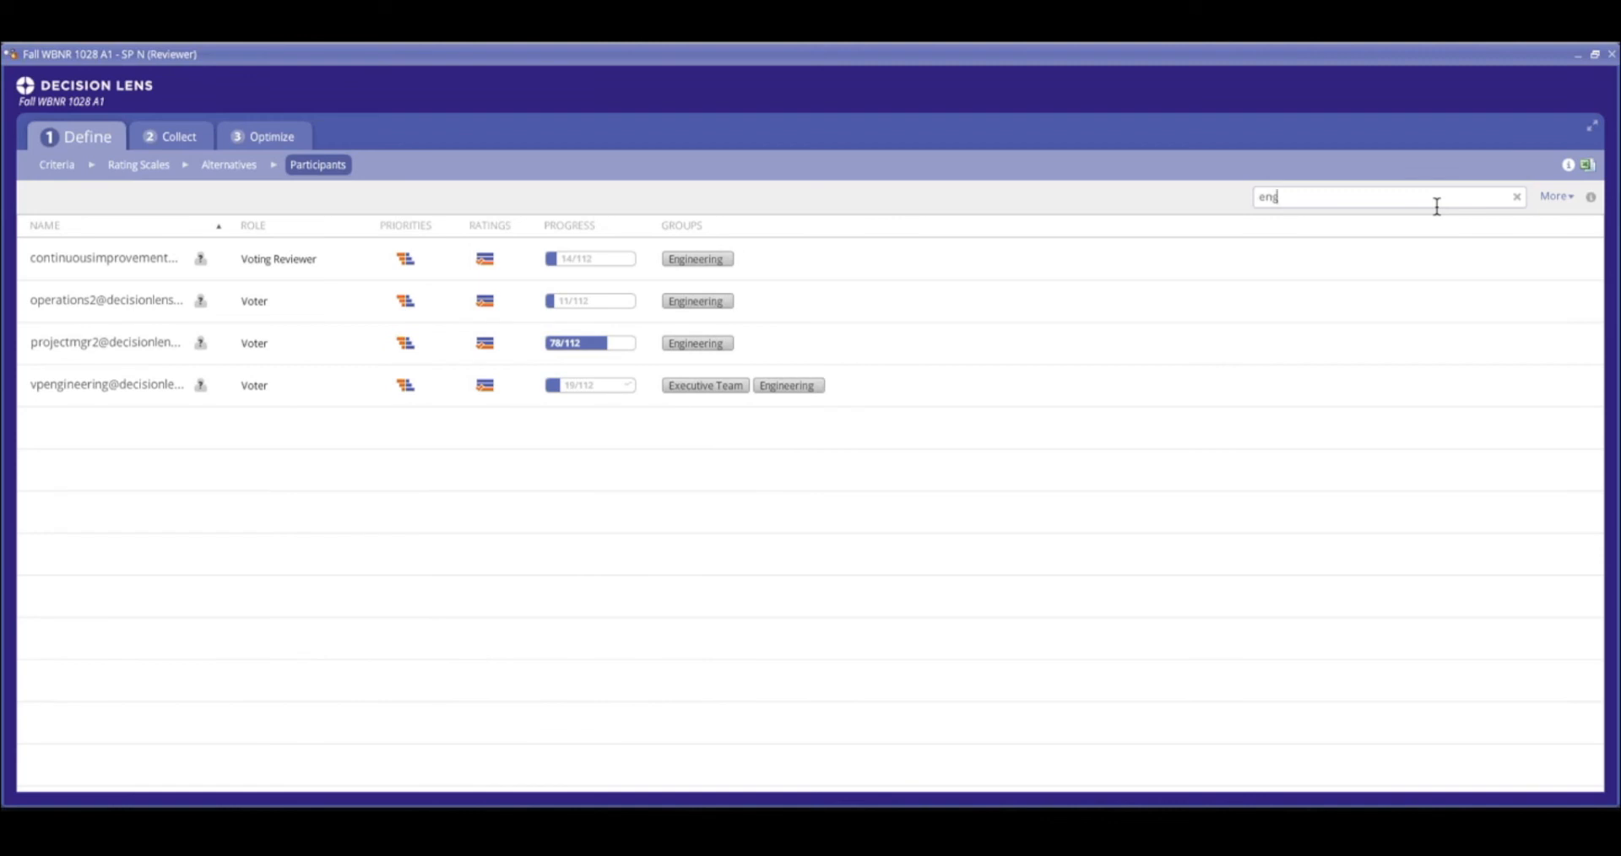
pyautogui.press('BackSpace')
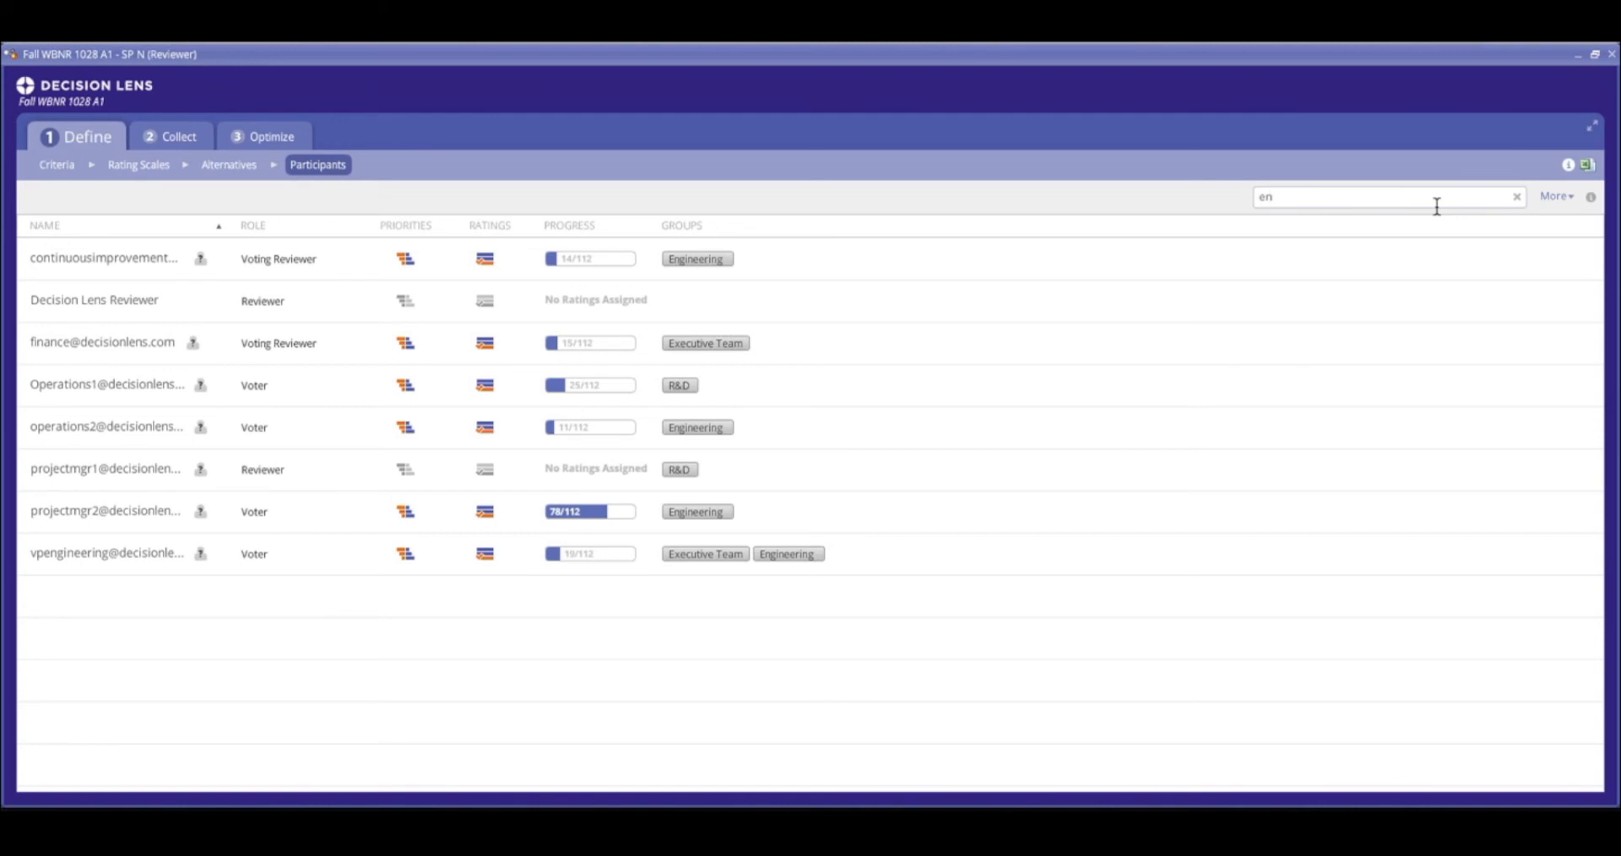
pyautogui.write('n')
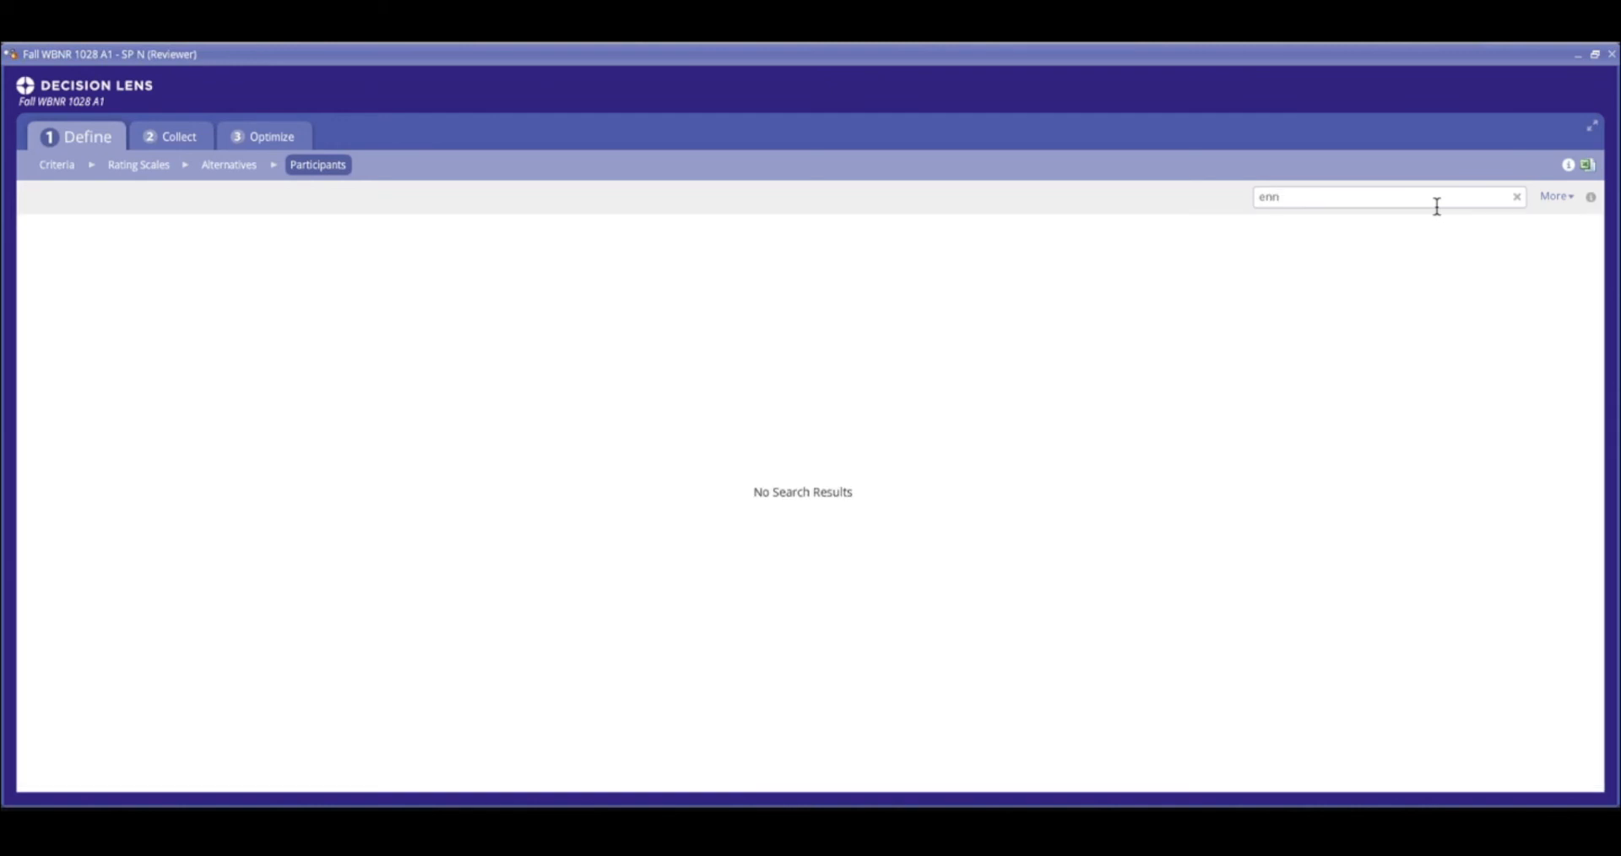
pyautogui.press('BackSpace')
pyautogui.press('BackSpace')
pyautogui.write('r')
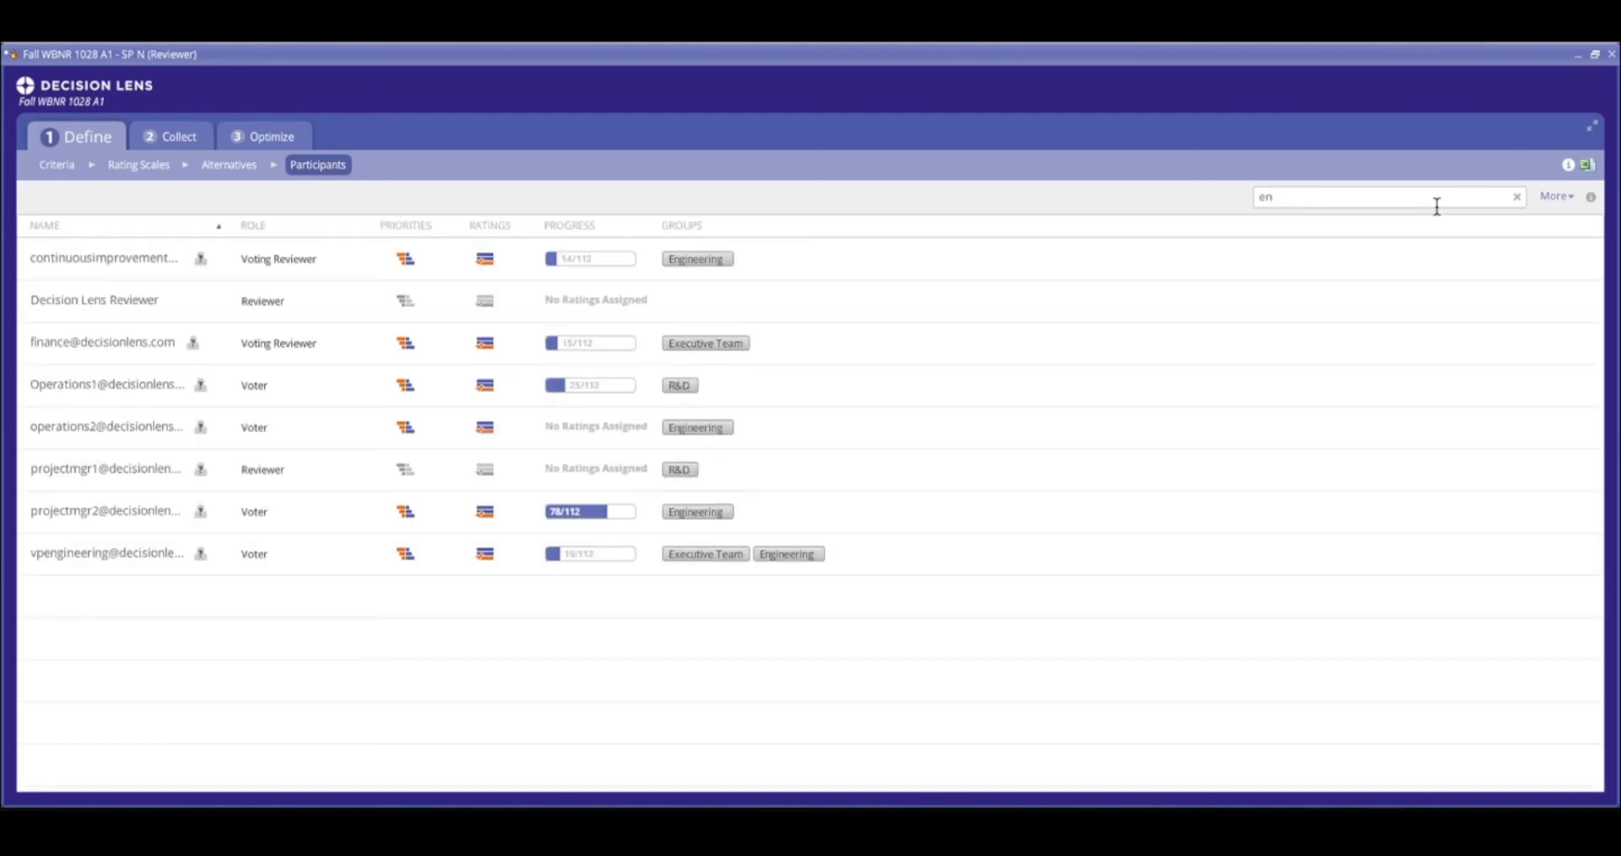
pyautogui.write('g')
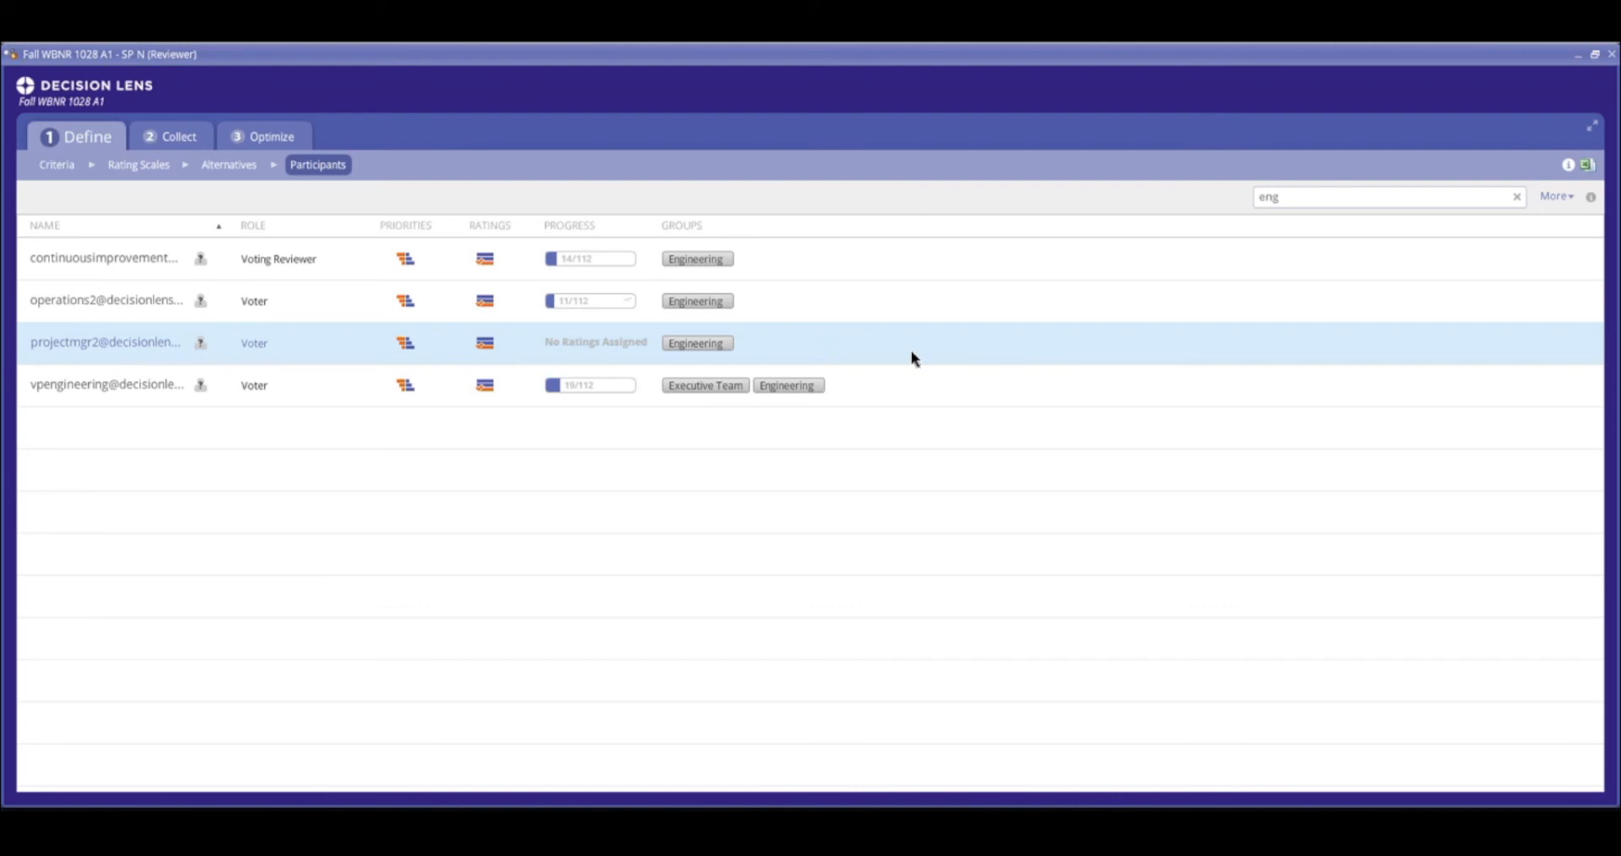
# View the details of the participants filtered by "eng" one after another, and close the details.
pyautogui.click(126, 272)
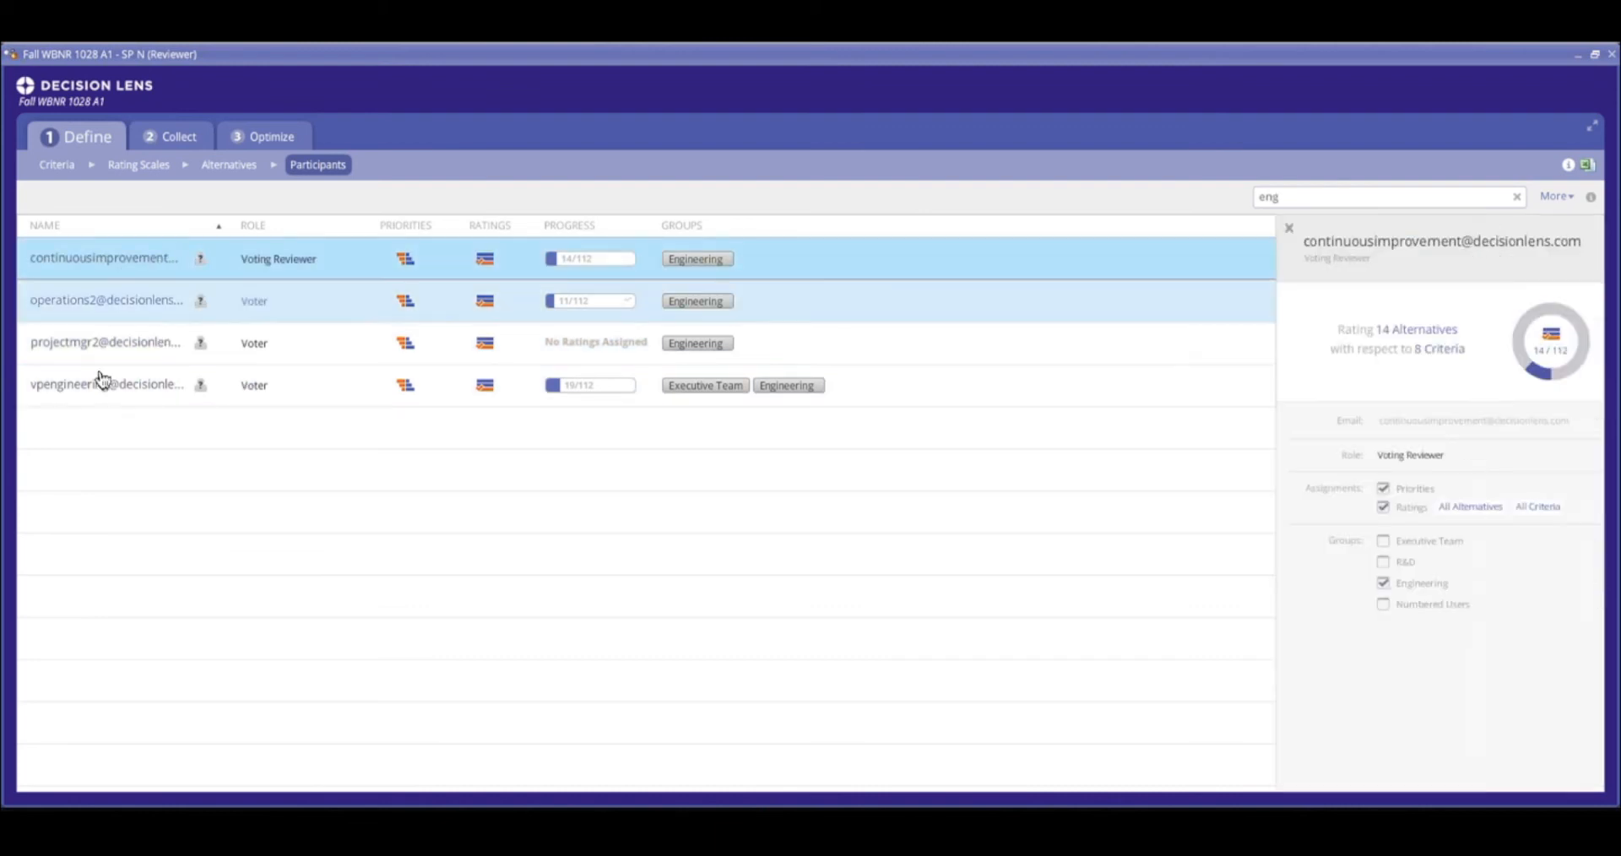
pyautogui.click(87, 386)
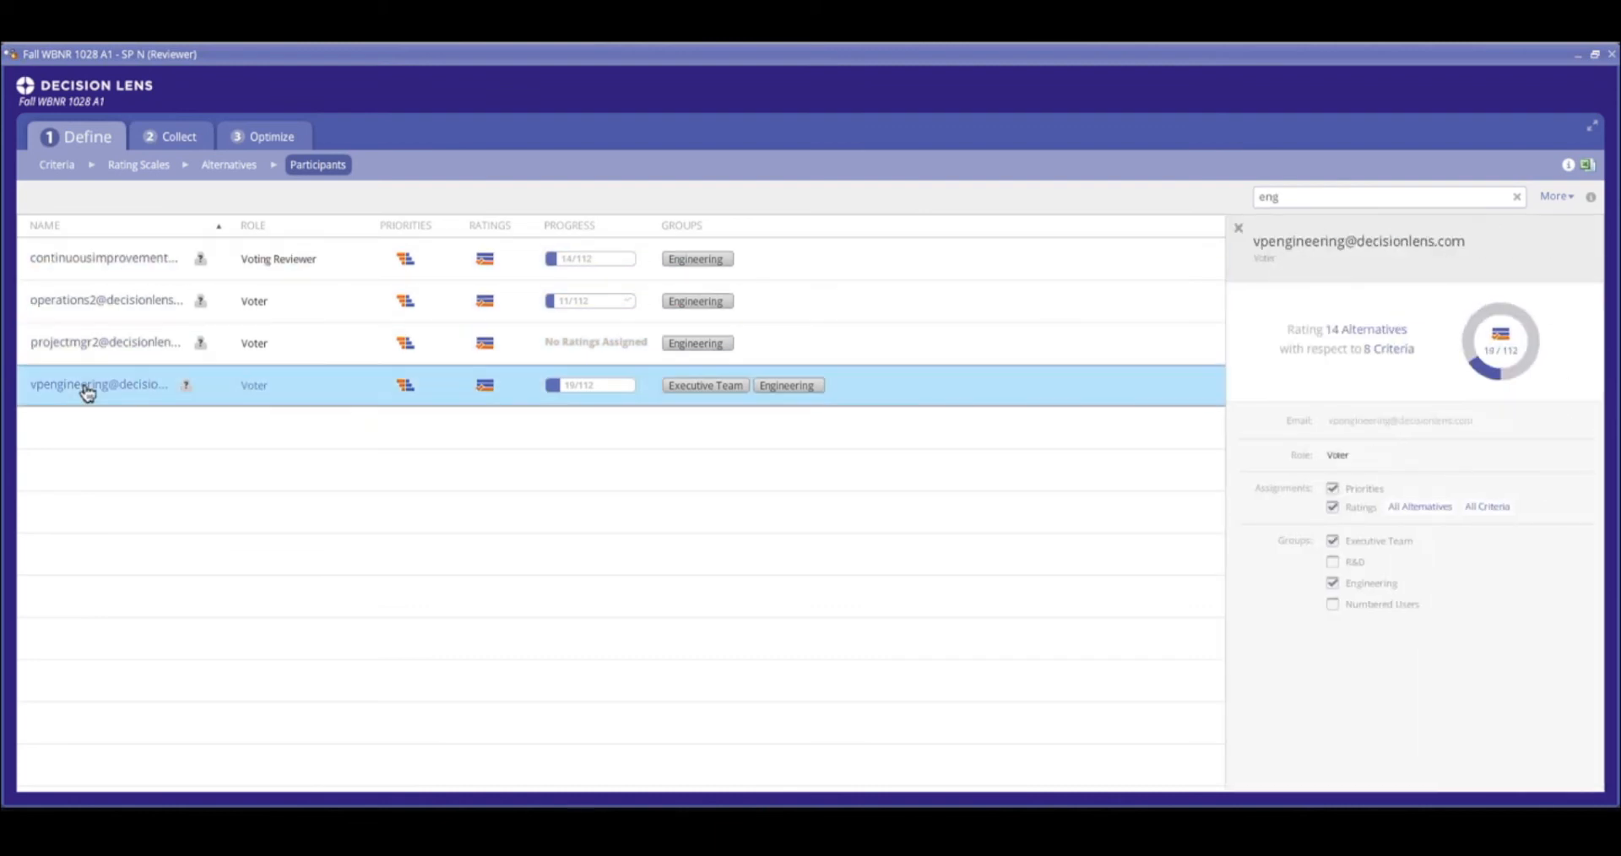
pyautogui.click(83, 272)
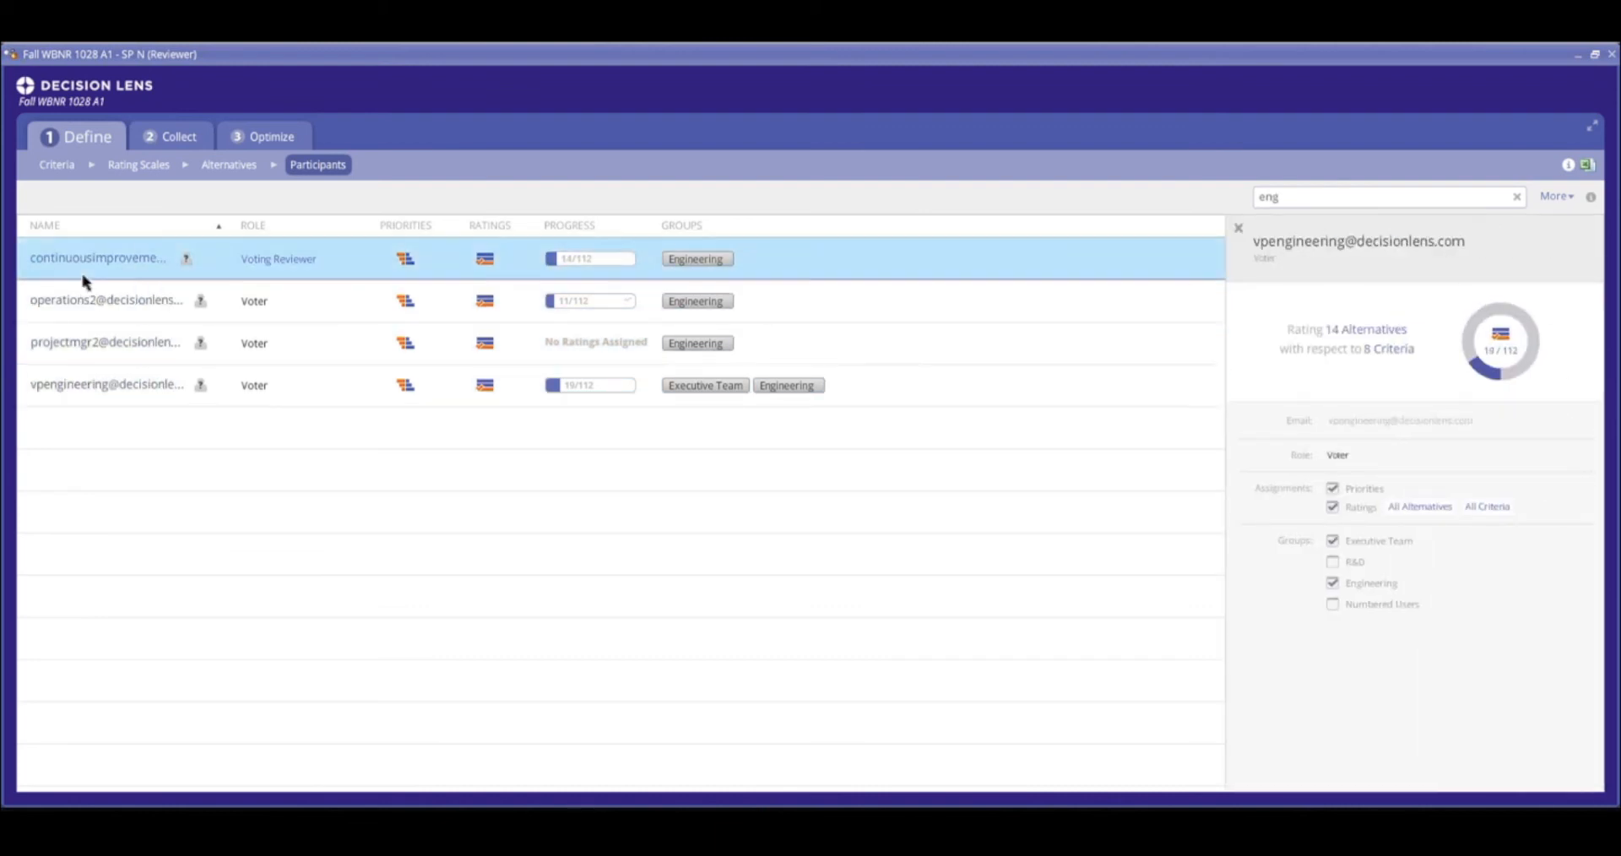
pyautogui.click(102, 323)
pyautogui.click(105, 344)
pyautogui.click(94, 387)
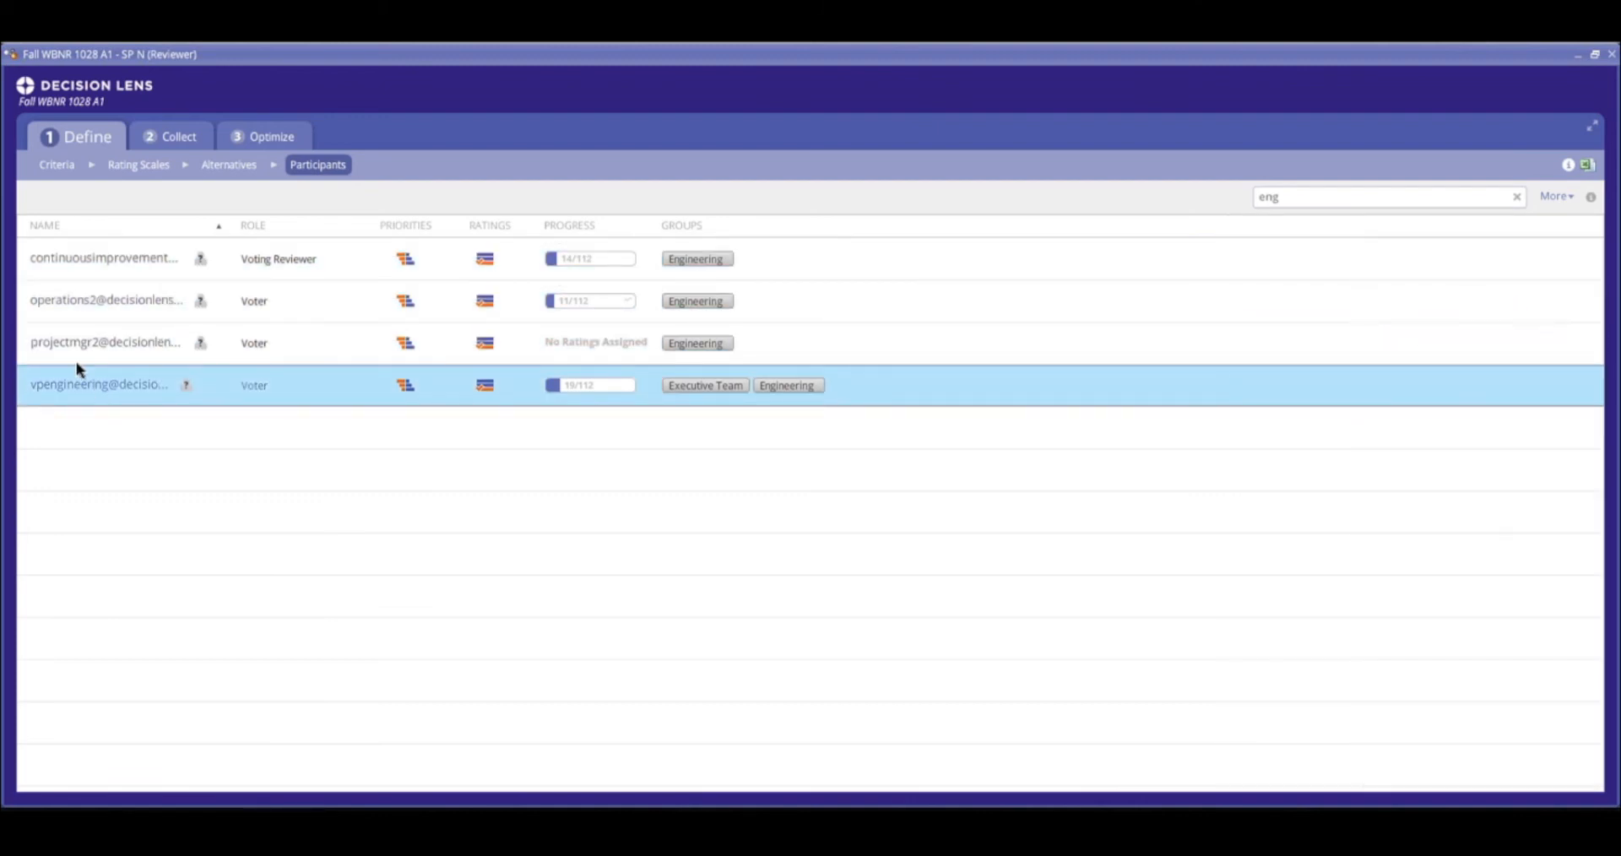
pyautogui.click(76, 360)
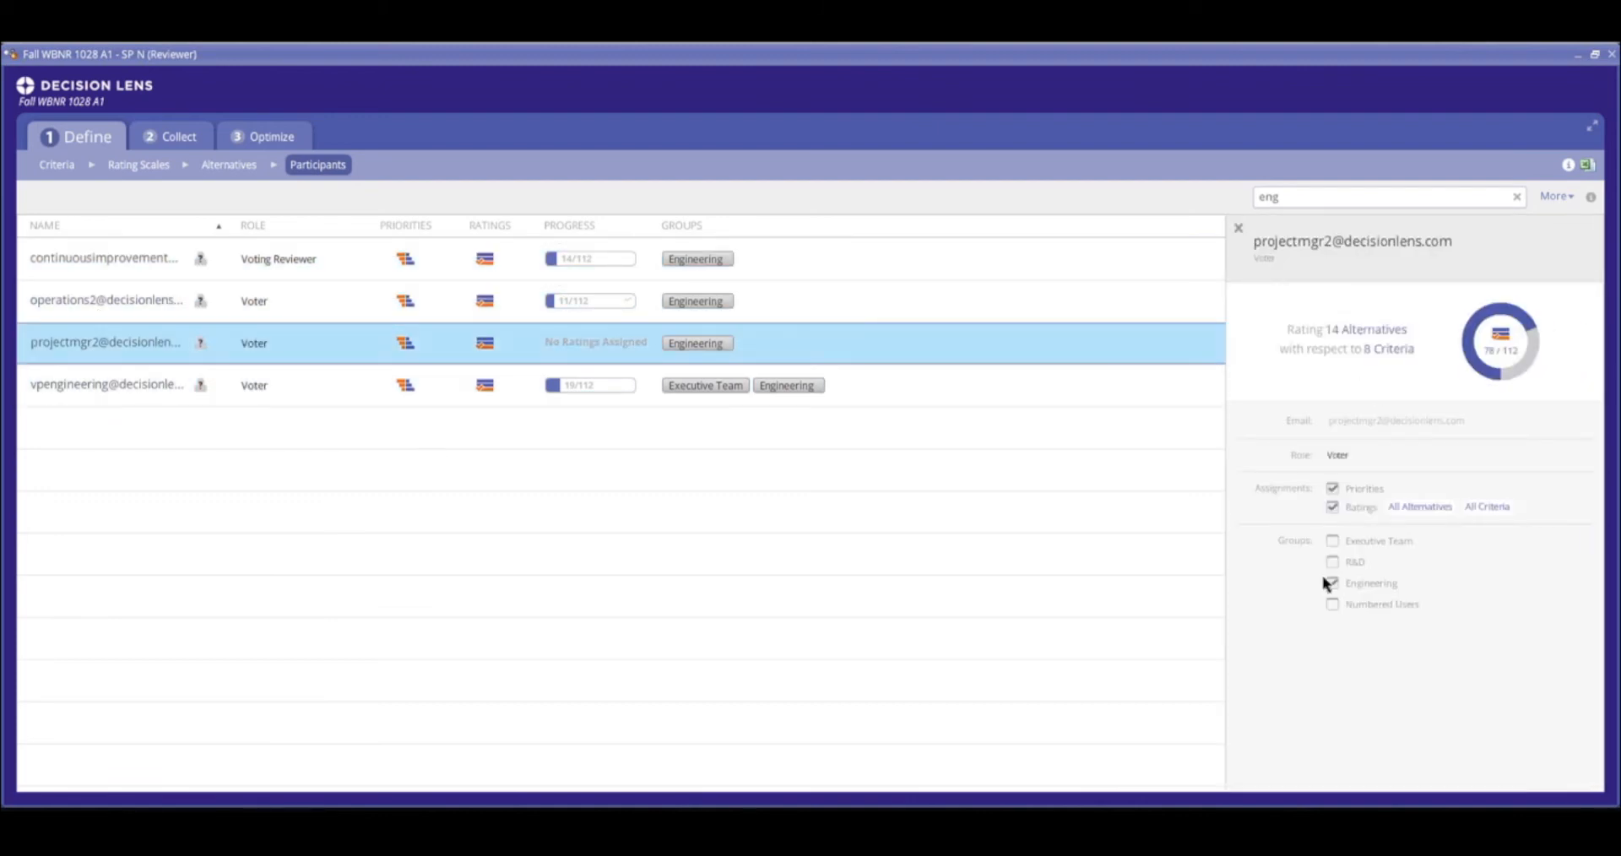
pyautogui.click(1239, 228)
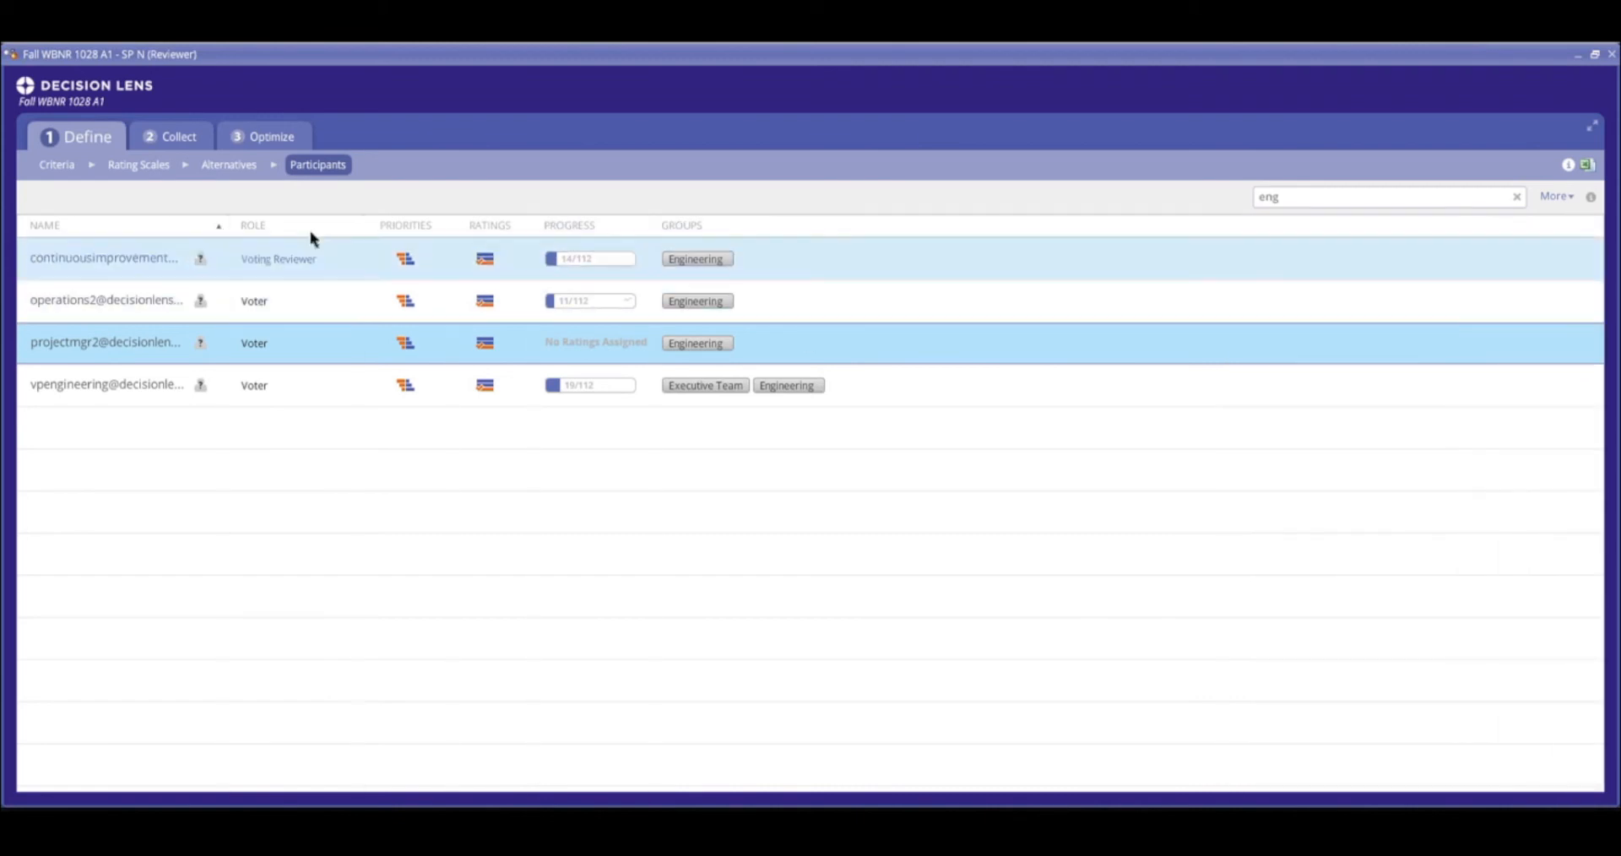
# Search the Optimize stage's allocation timeline for "grou" and view the funding options of Group A Masking Alternatives.
pyautogui.click(268, 145)
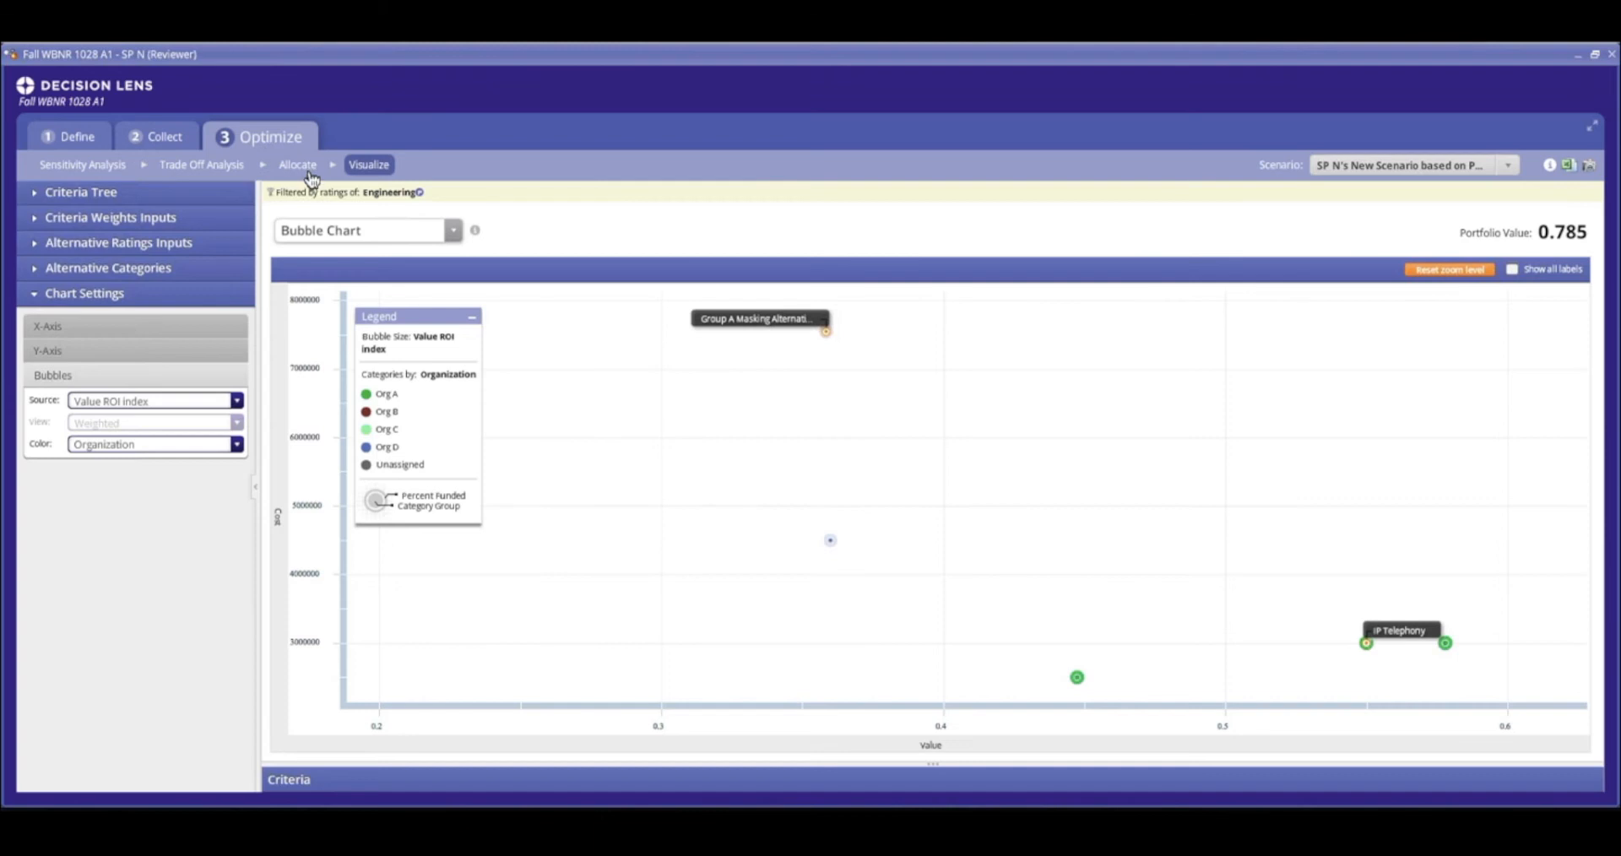
pyautogui.click(310, 175)
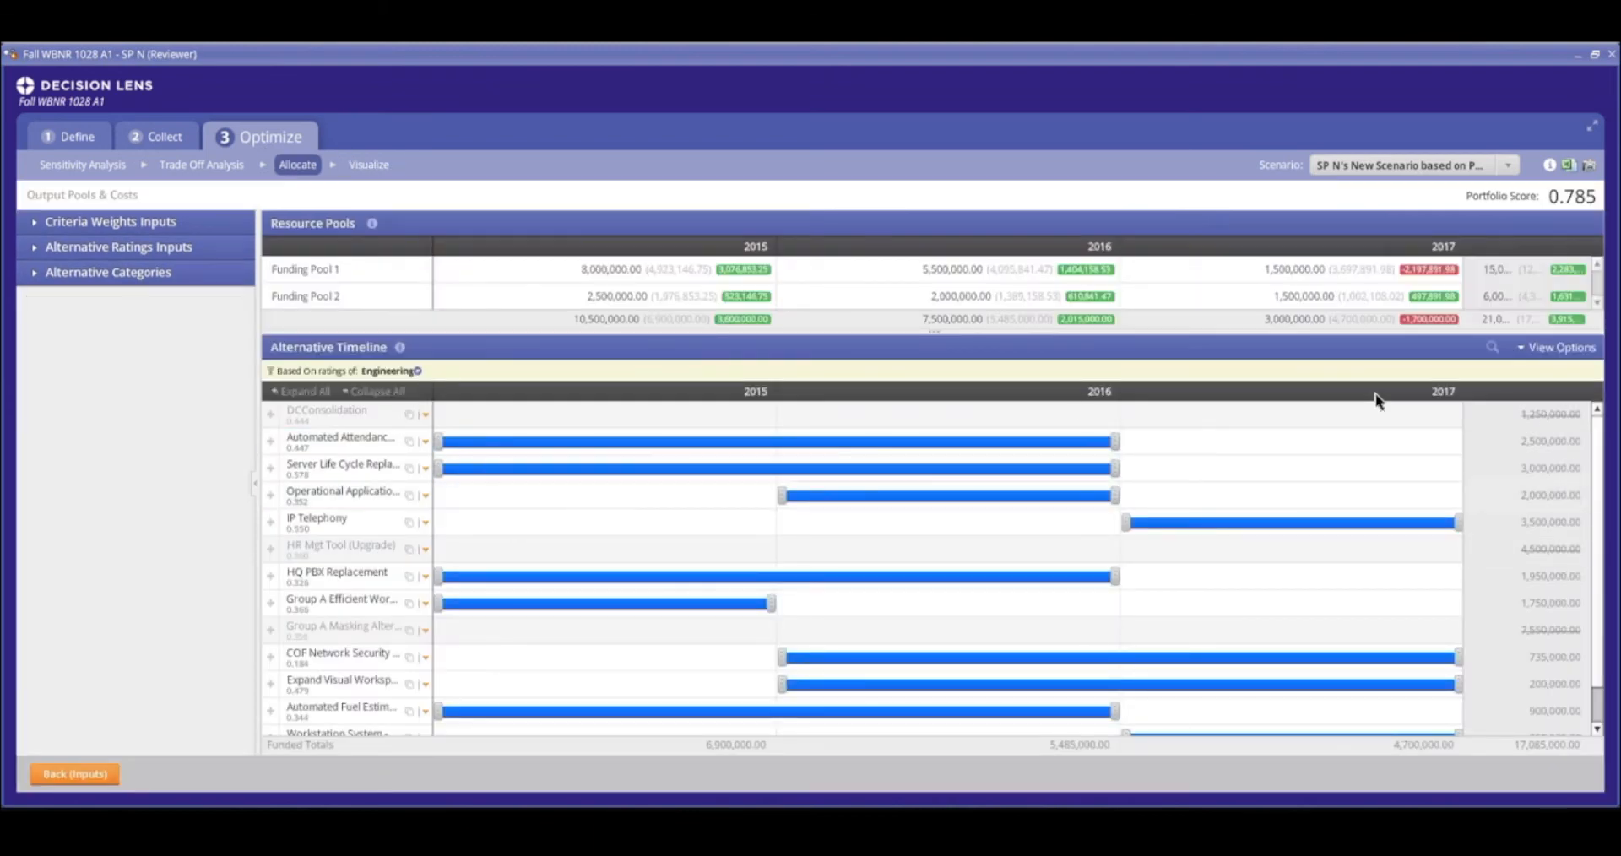
pyautogui.click(1501, 348)
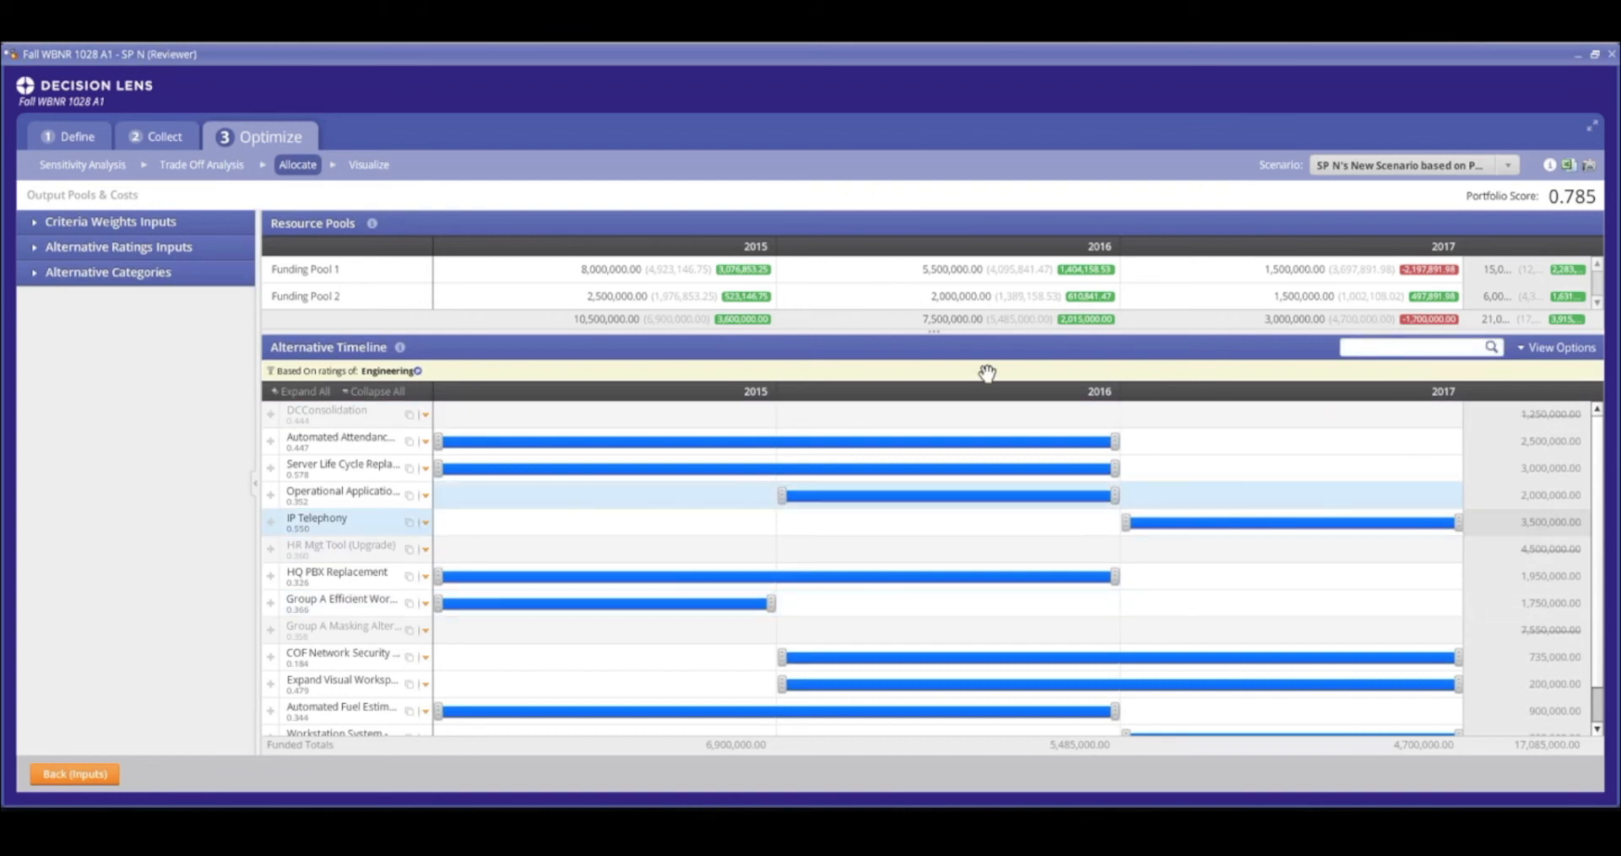
pyautogui.write('grou')
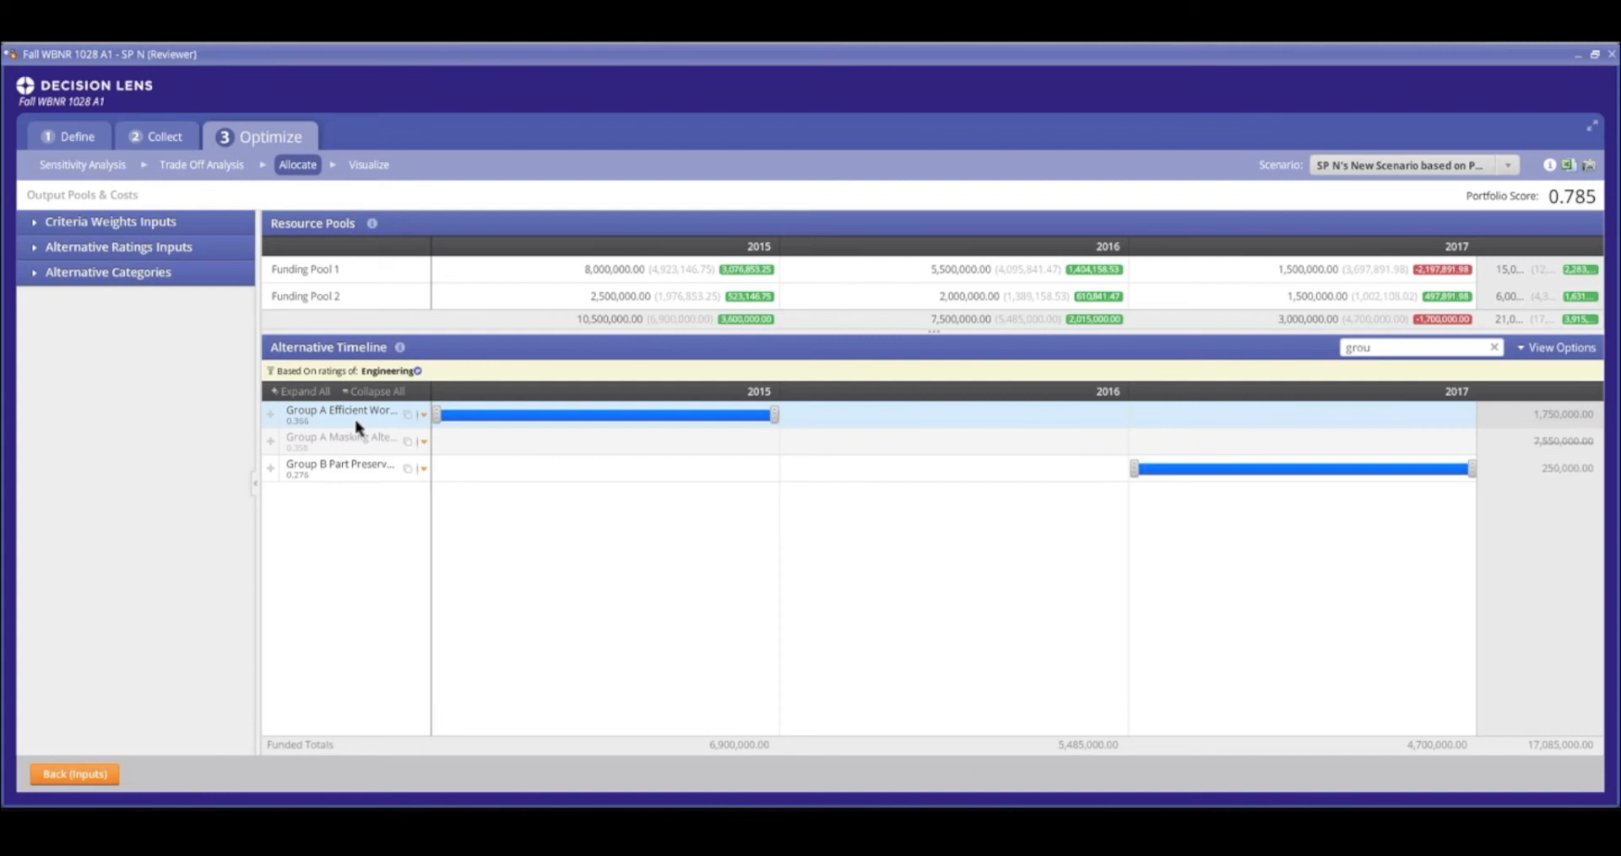
pyautogui.click(422, 442)
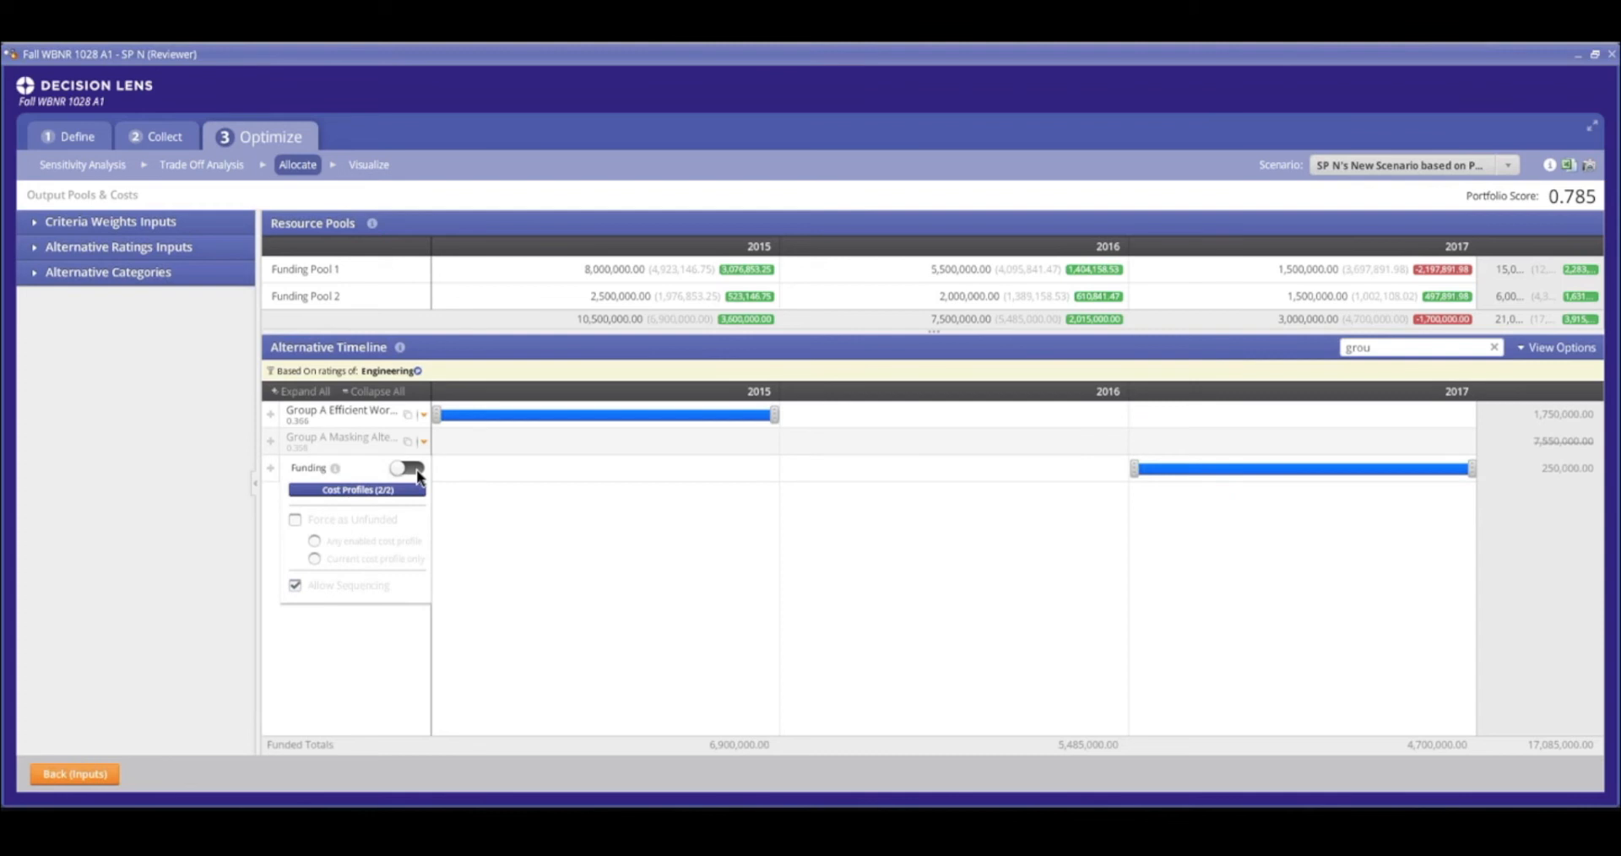
pyautogui.click(676, 226)
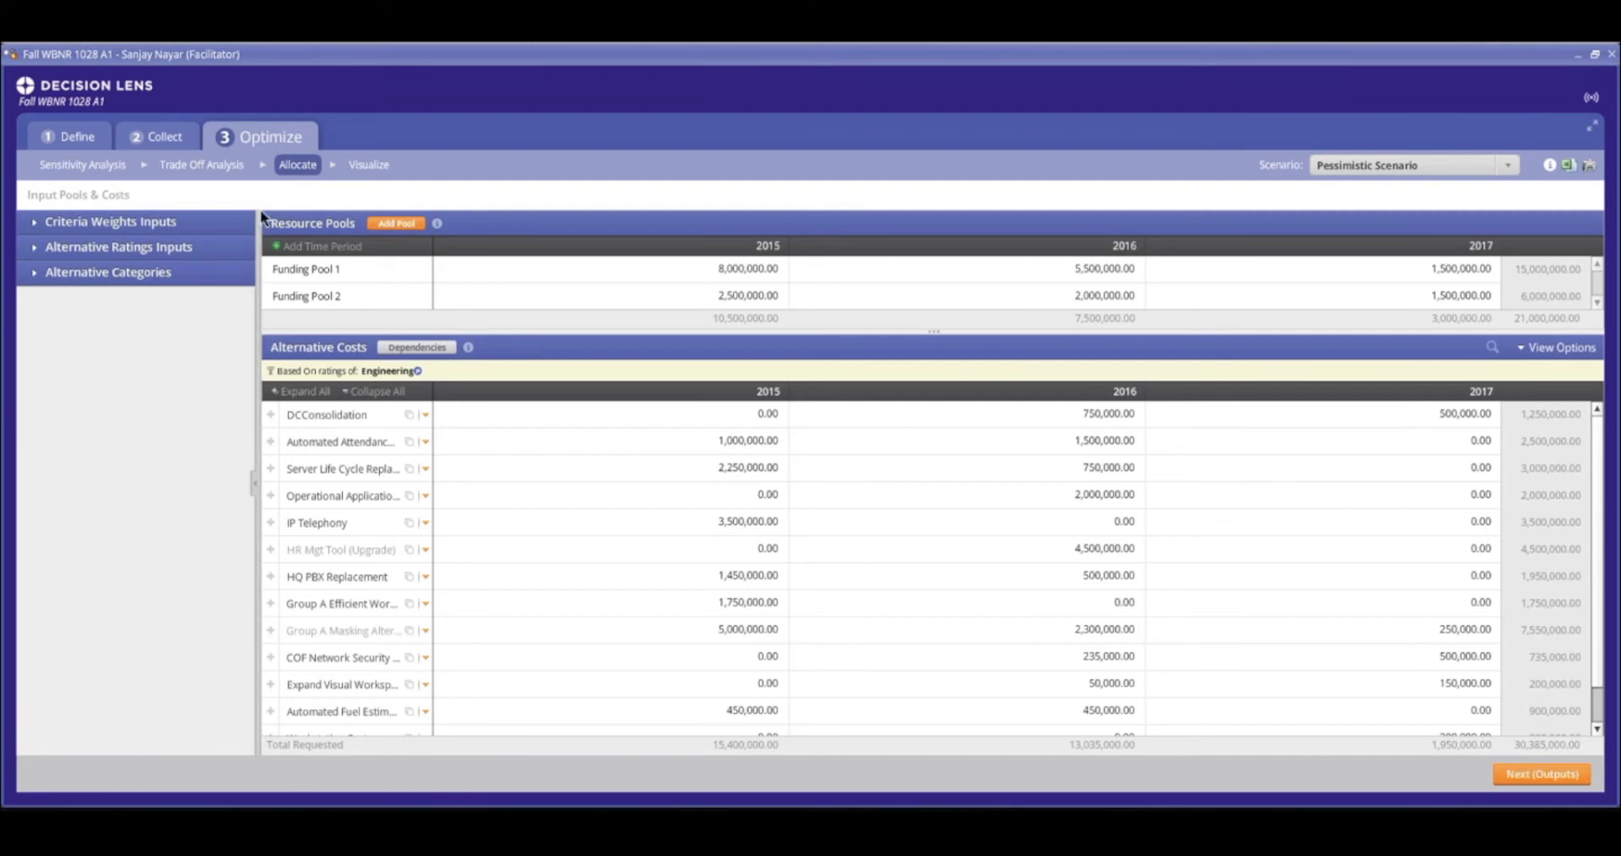
# As facilitator, select the alternatives from HR Mgt Tool (Upgrade) through Group A Masking Alternatives in the Define stage.
pyautogui.click(25, 129)
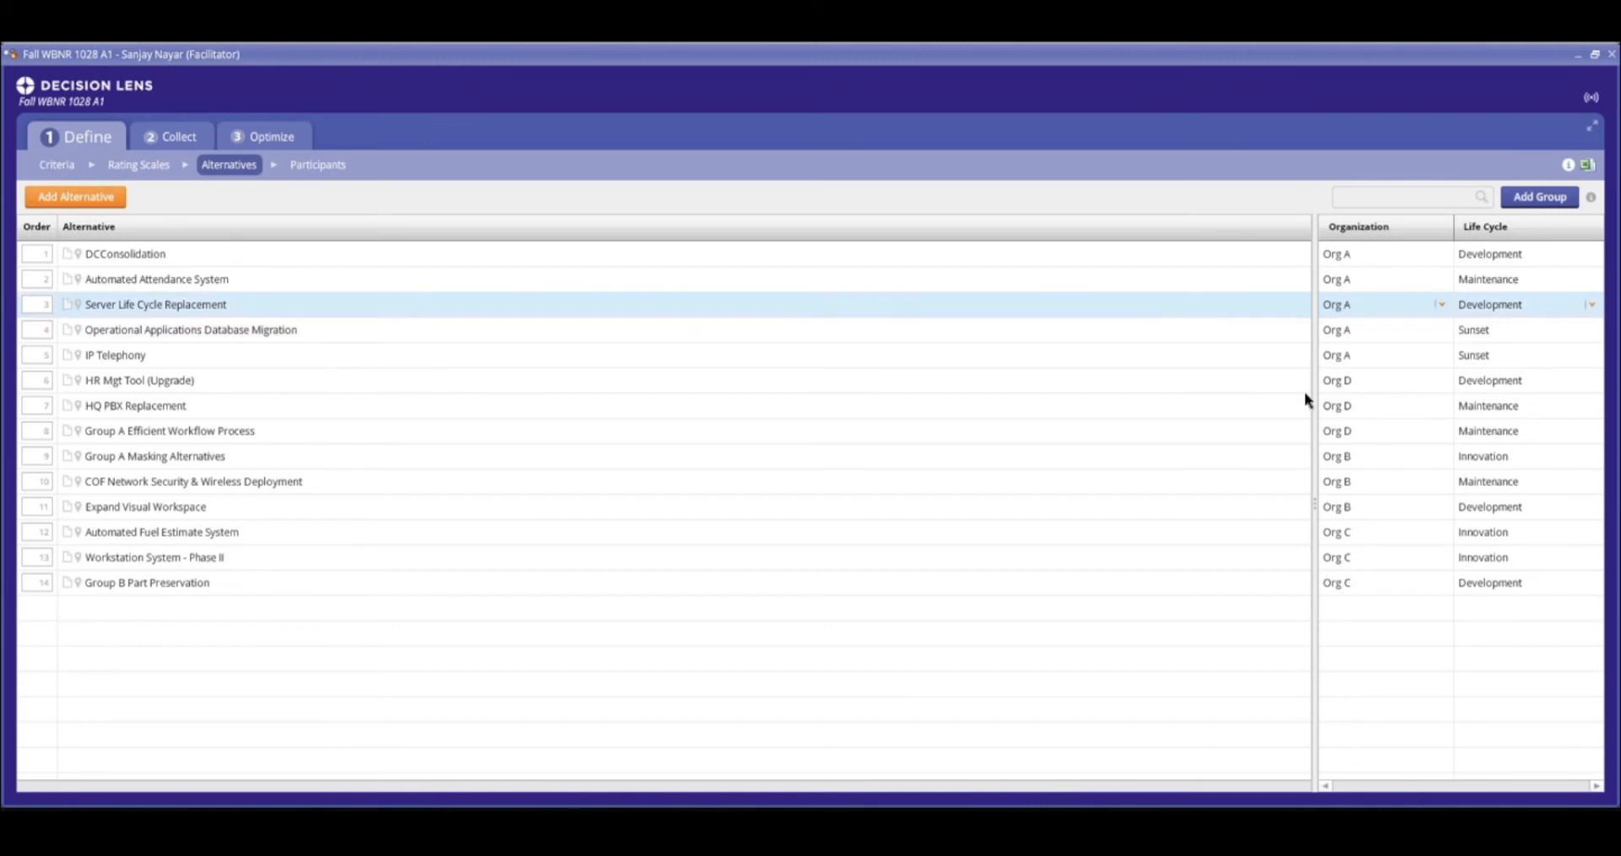
pyautogui.click(662, 380)
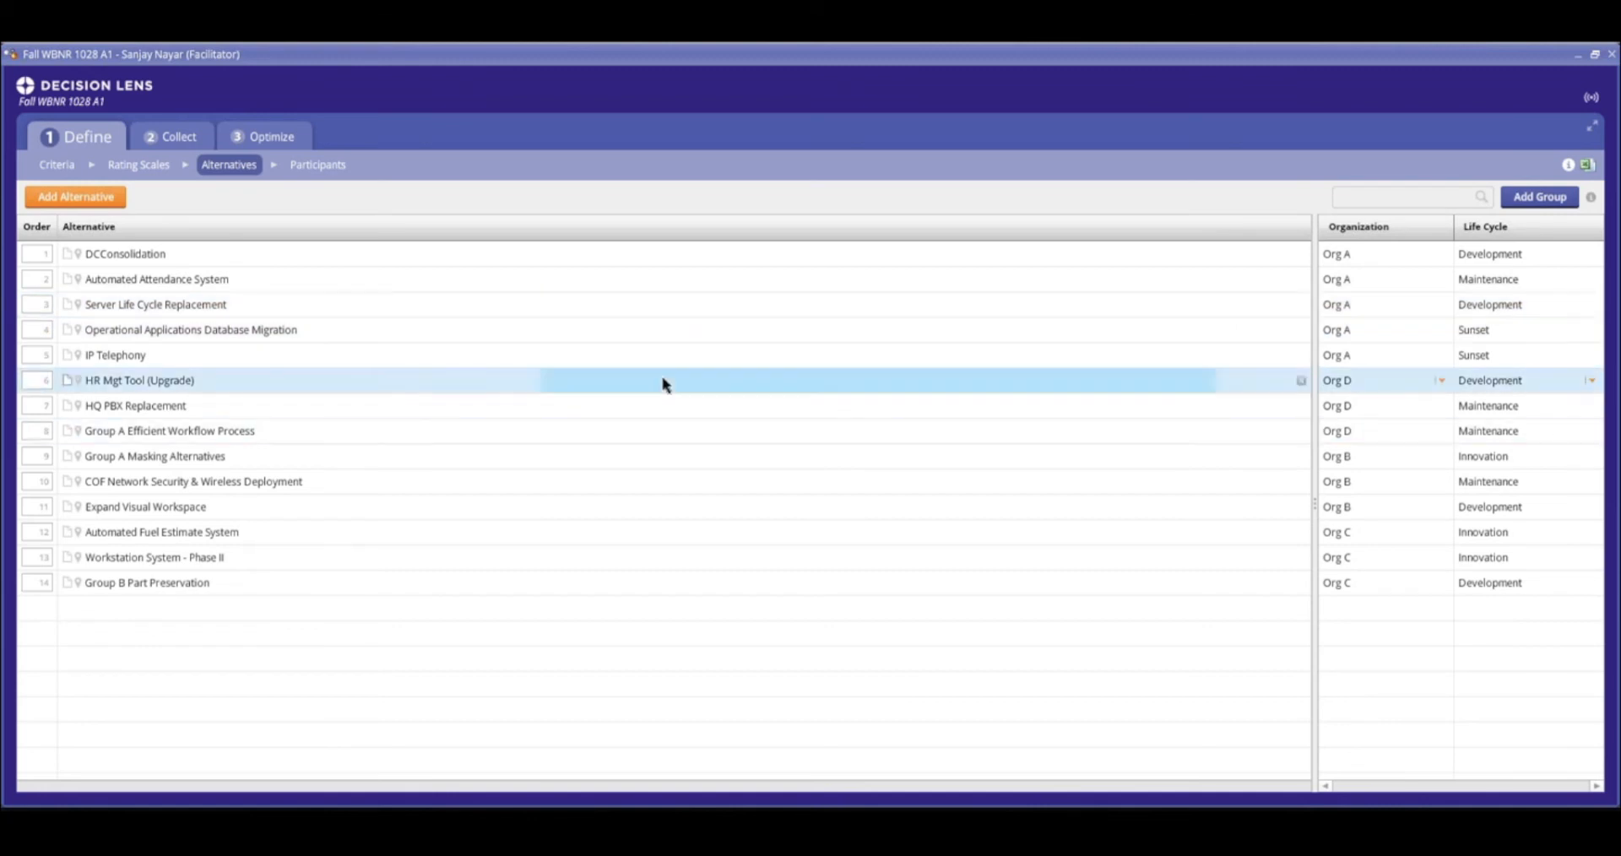
pyautogui.keyDown('shift'); pyautogui.click(615, 473); pyautogui.keyUp('shift')
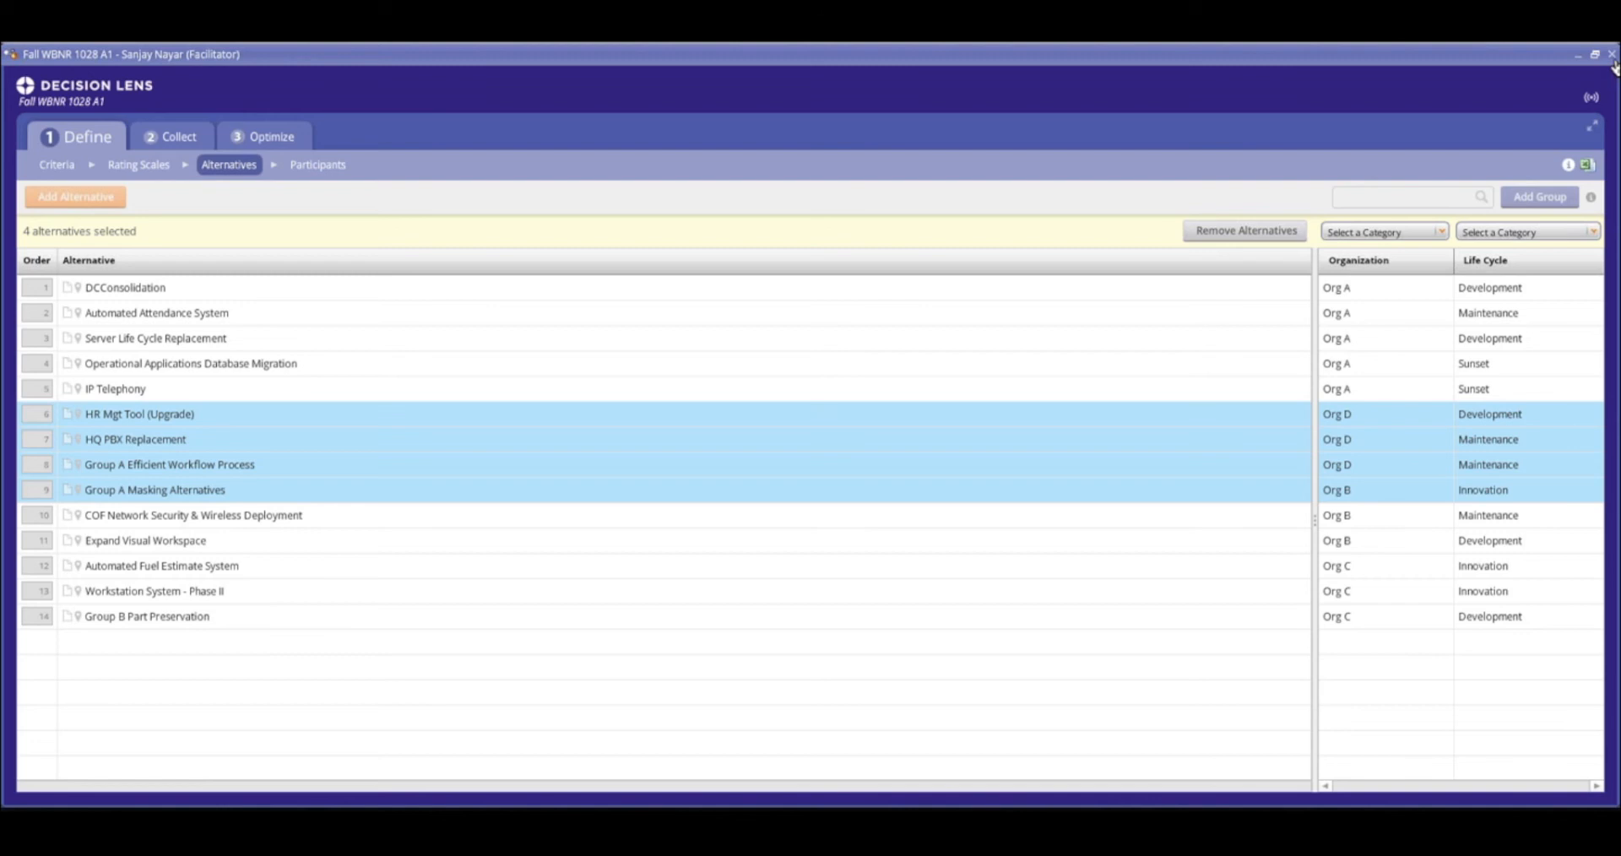
# Close the decision, view the spreadsheet in Excel, and start importing spreadsheet data into Fall WBNR 1028 A1, agreeing to close its sessions.
pyautogui.click(1612, 56)
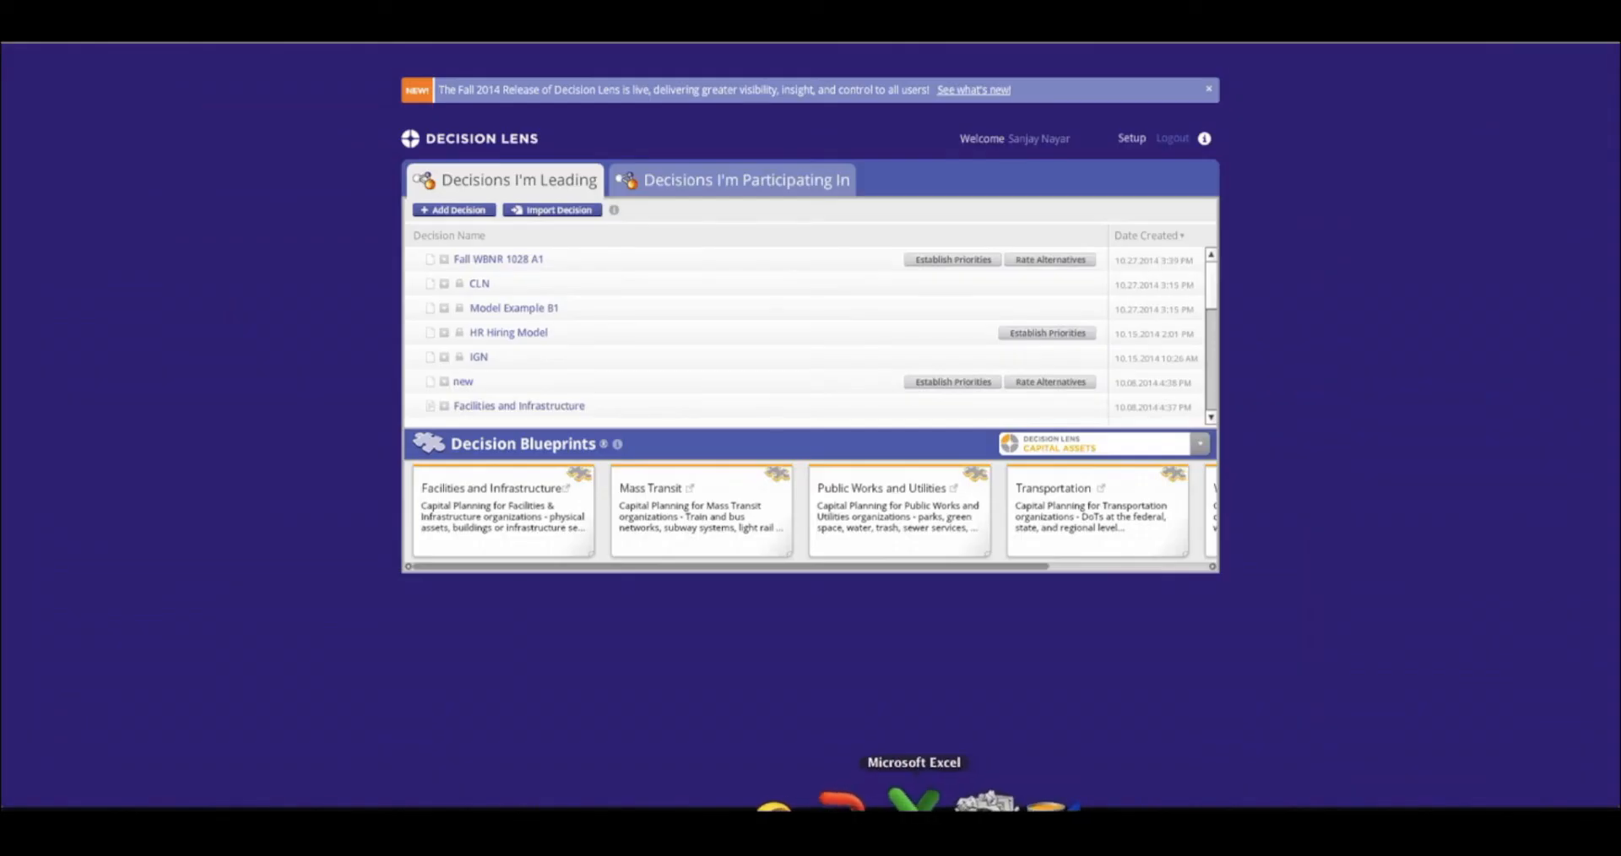
pyautogui.click(913, 798)
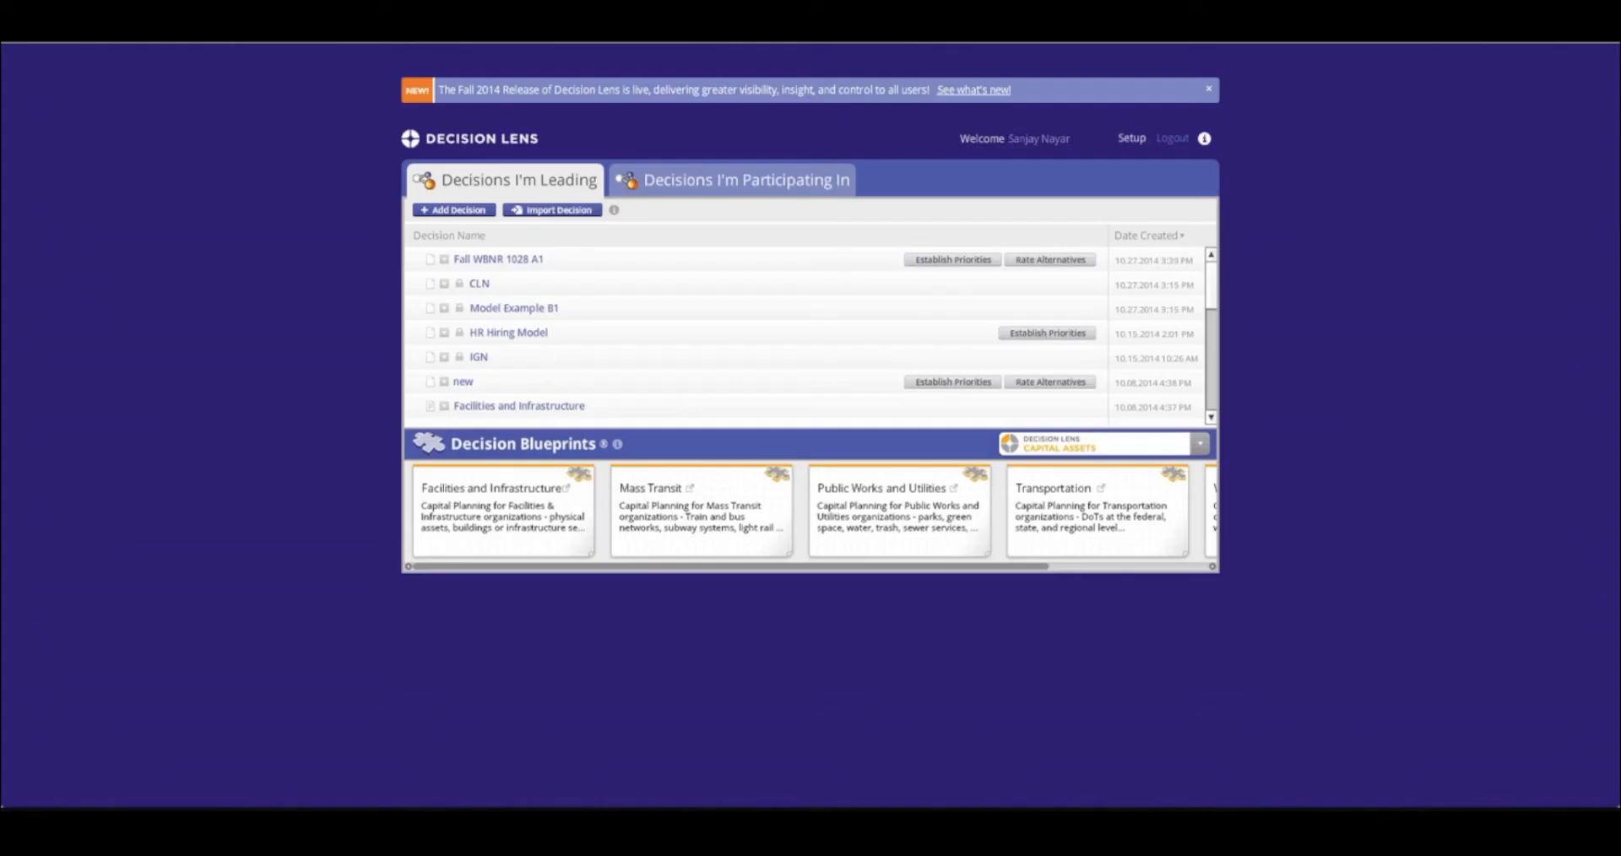
pyautogui.click(445, 259)
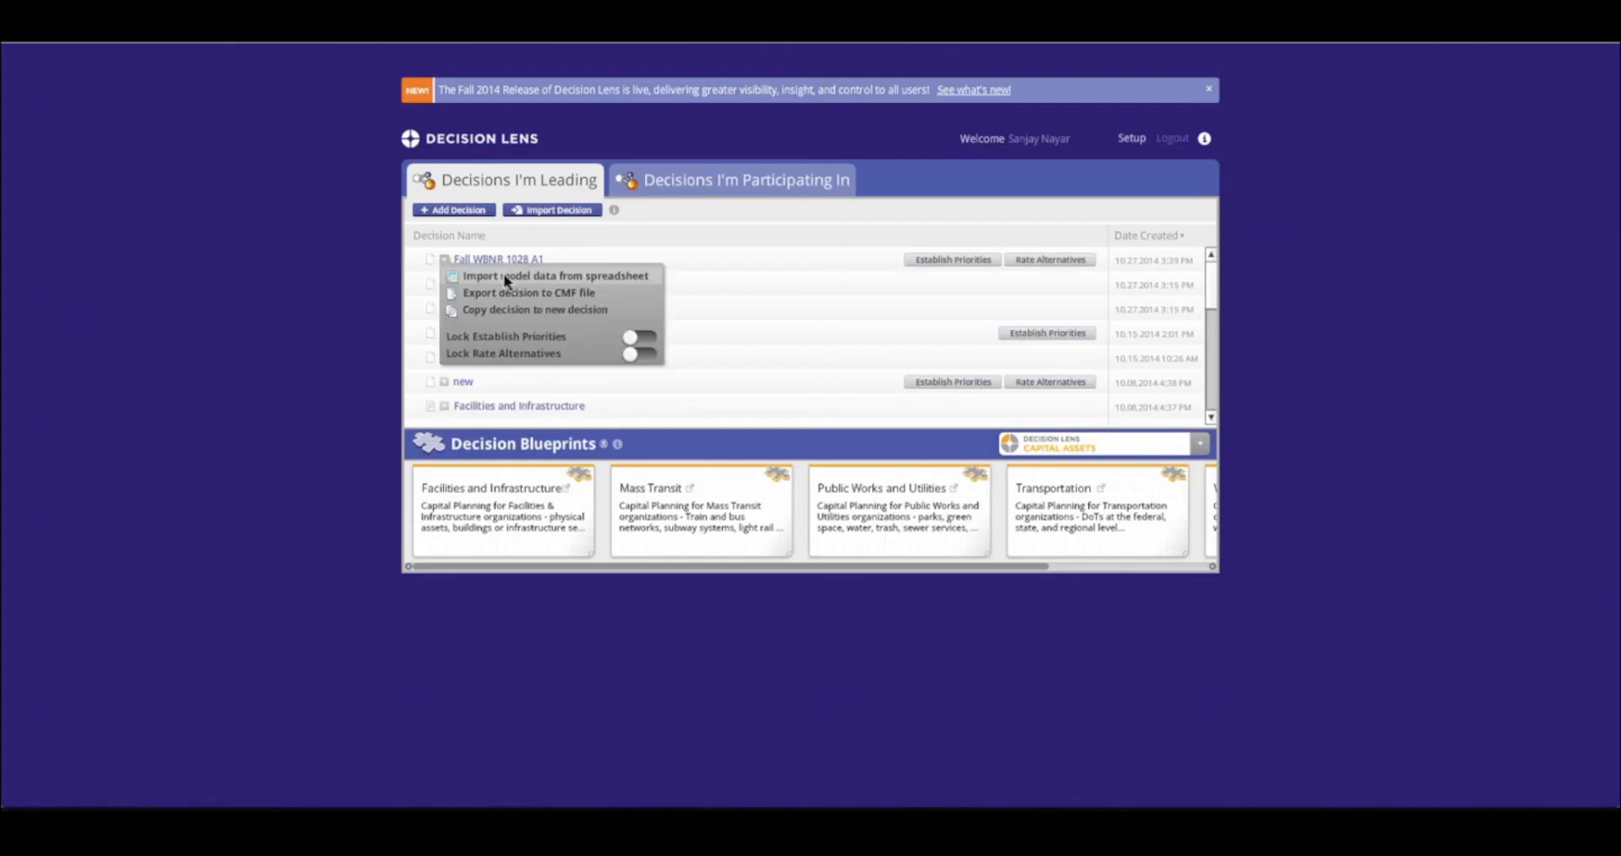
pyautogui.click(505, 277)
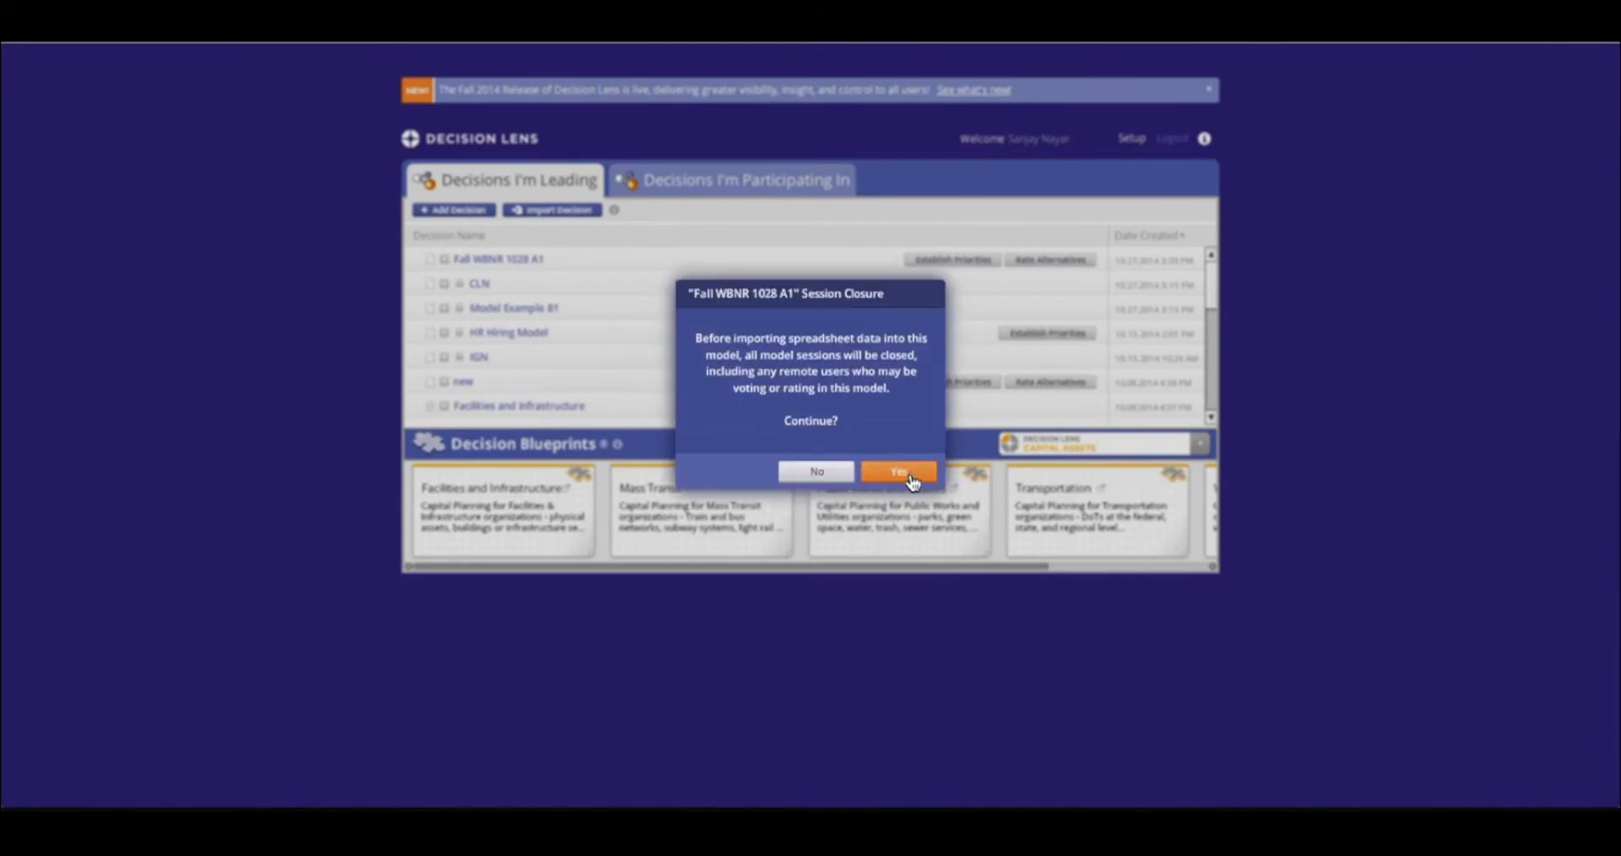
pyautogui.click(912, 472)
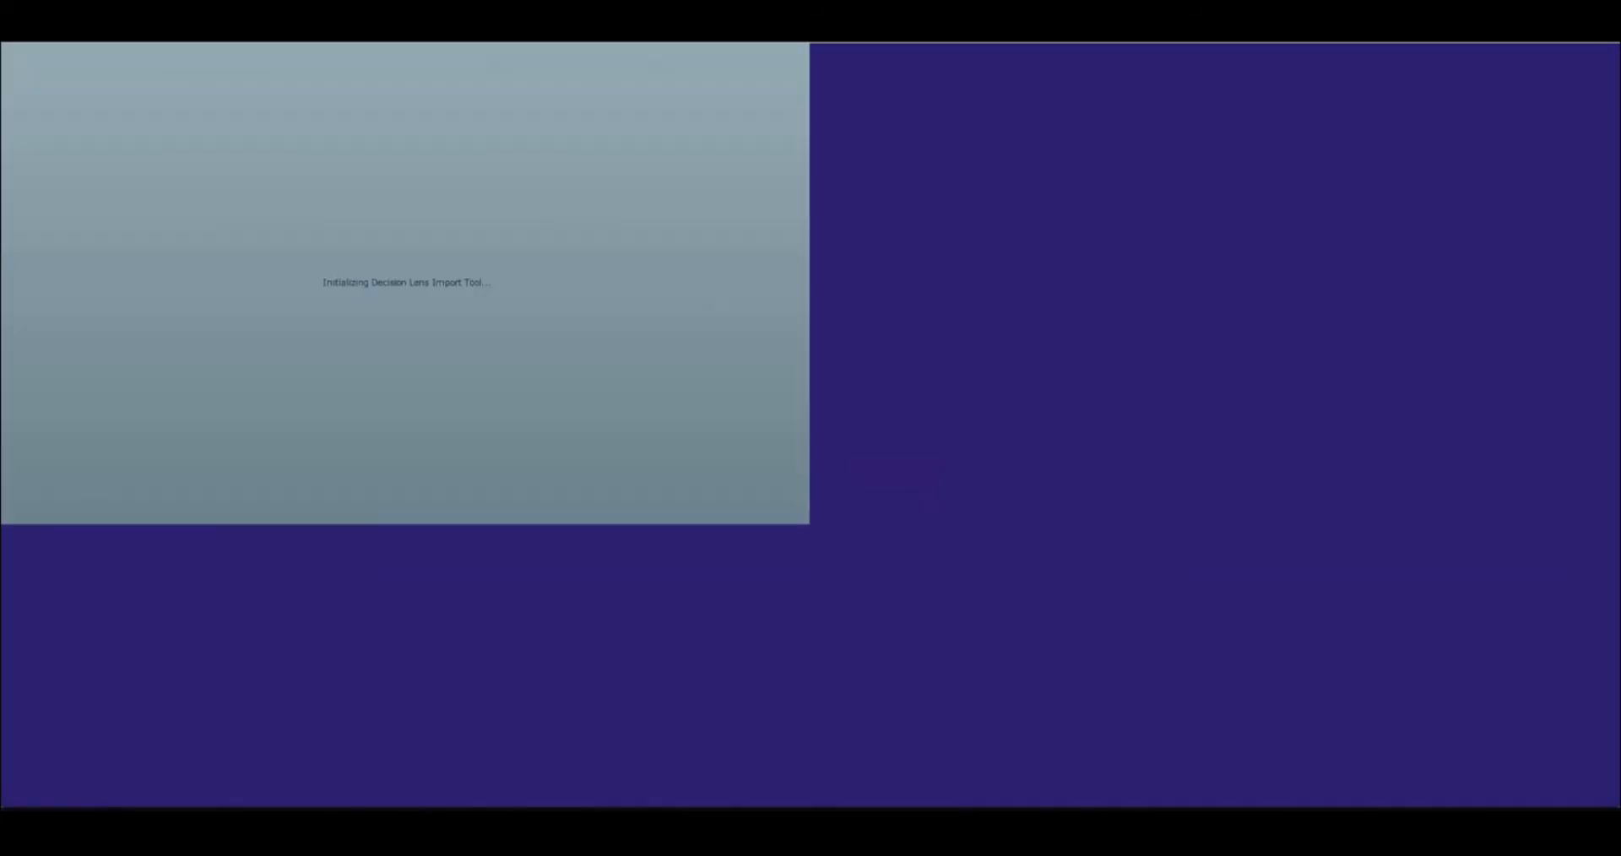
# Load the altcatimp spreadsheet from the Desktop and choose Alternative Categories as the import type.
pyautogui.click(221, 208)
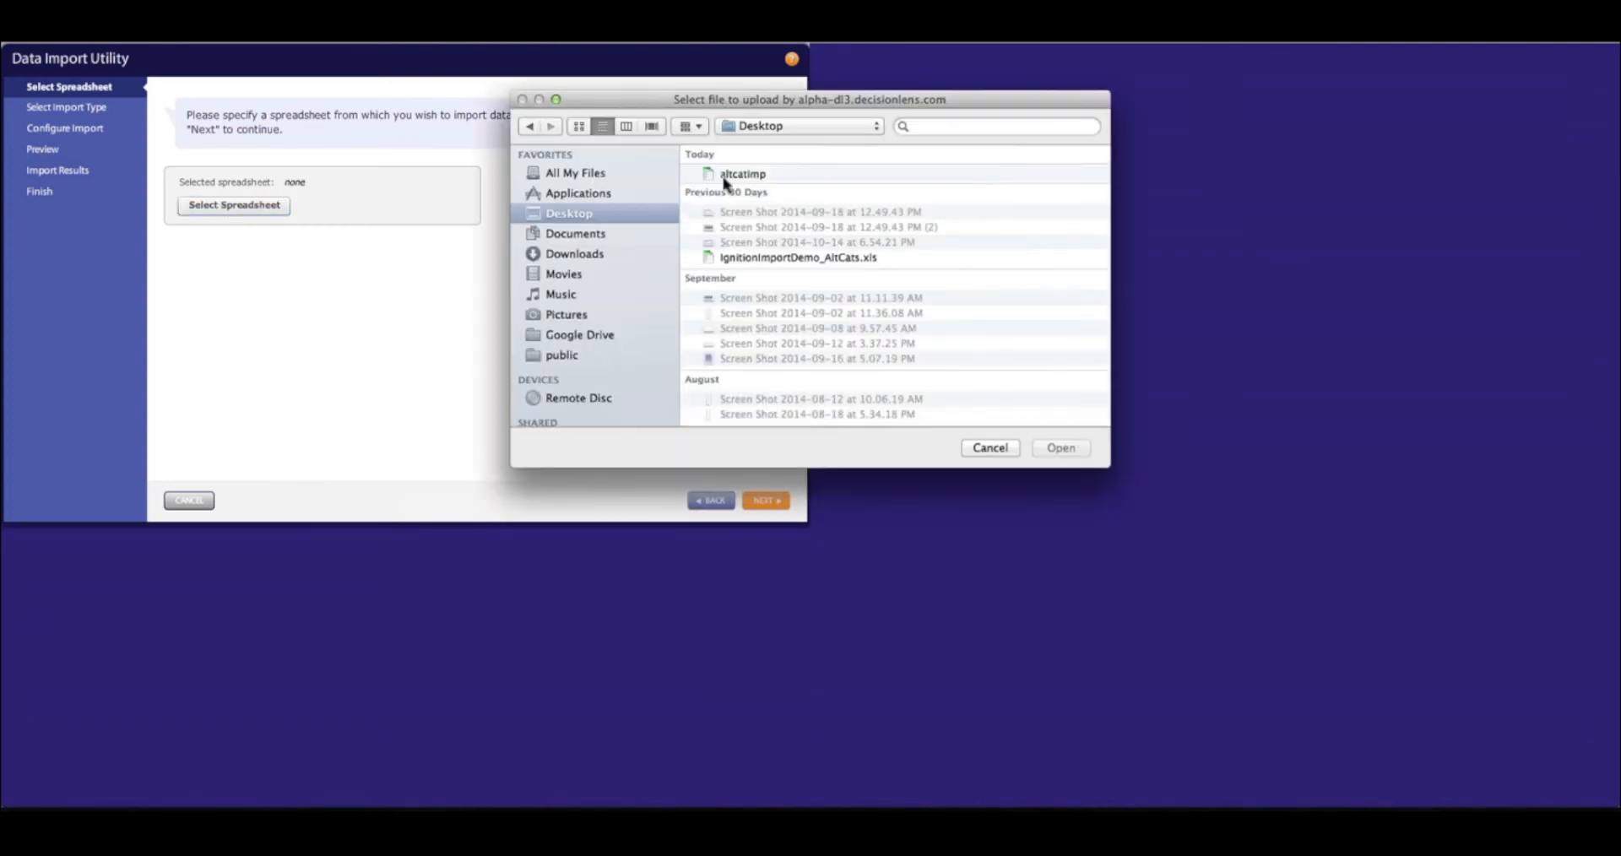
pyautogui.click(743, 175)
pyautogui.click(1060, 449)
pyautogui.click(765, 500)
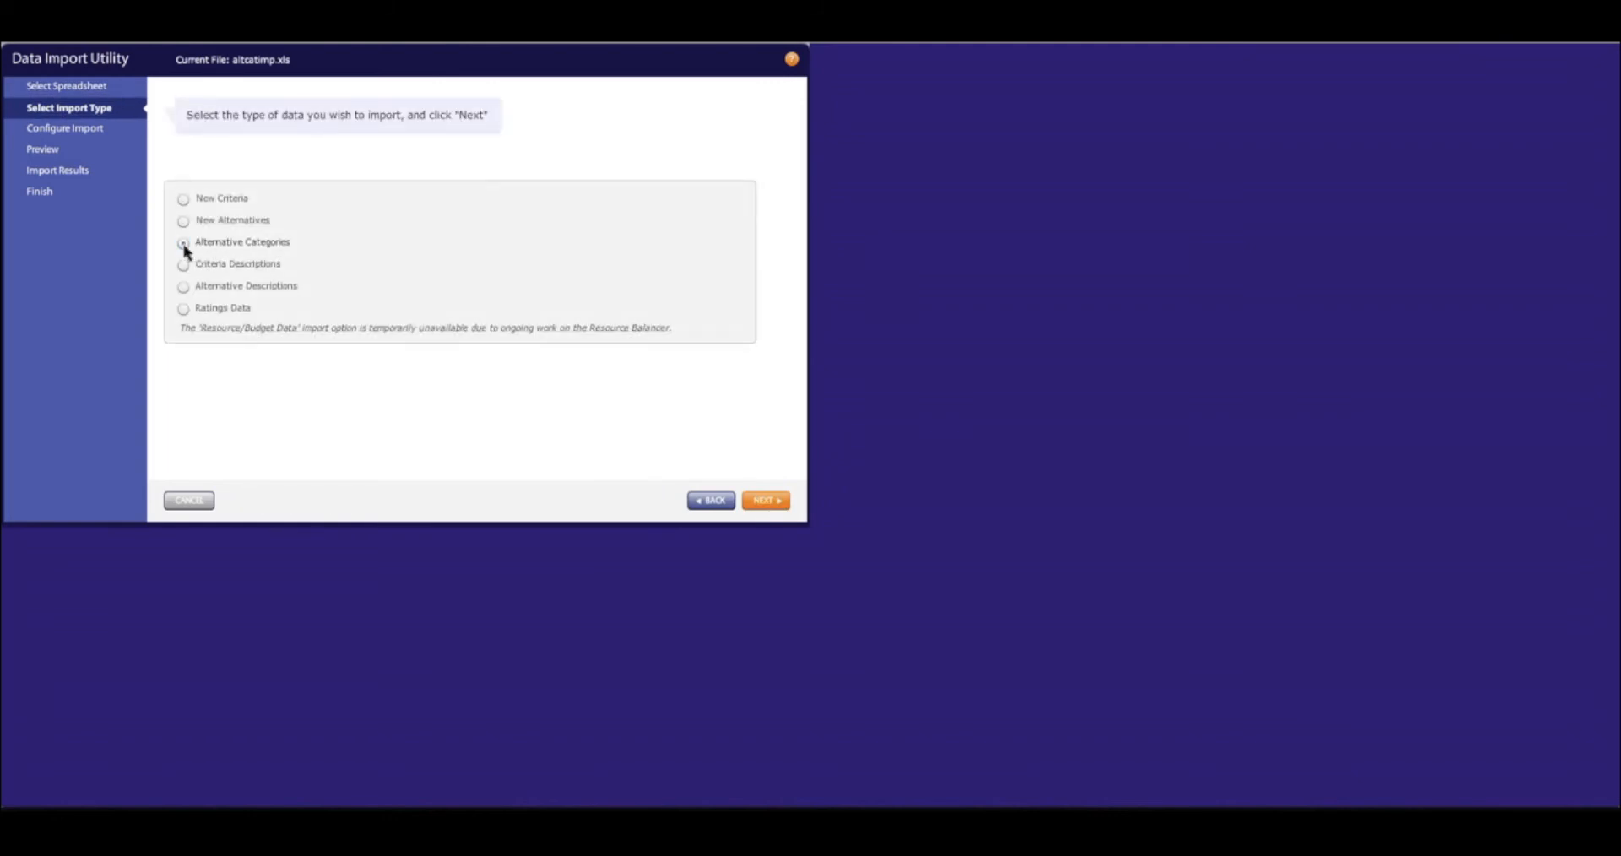
pyautogui.click(765, 501)
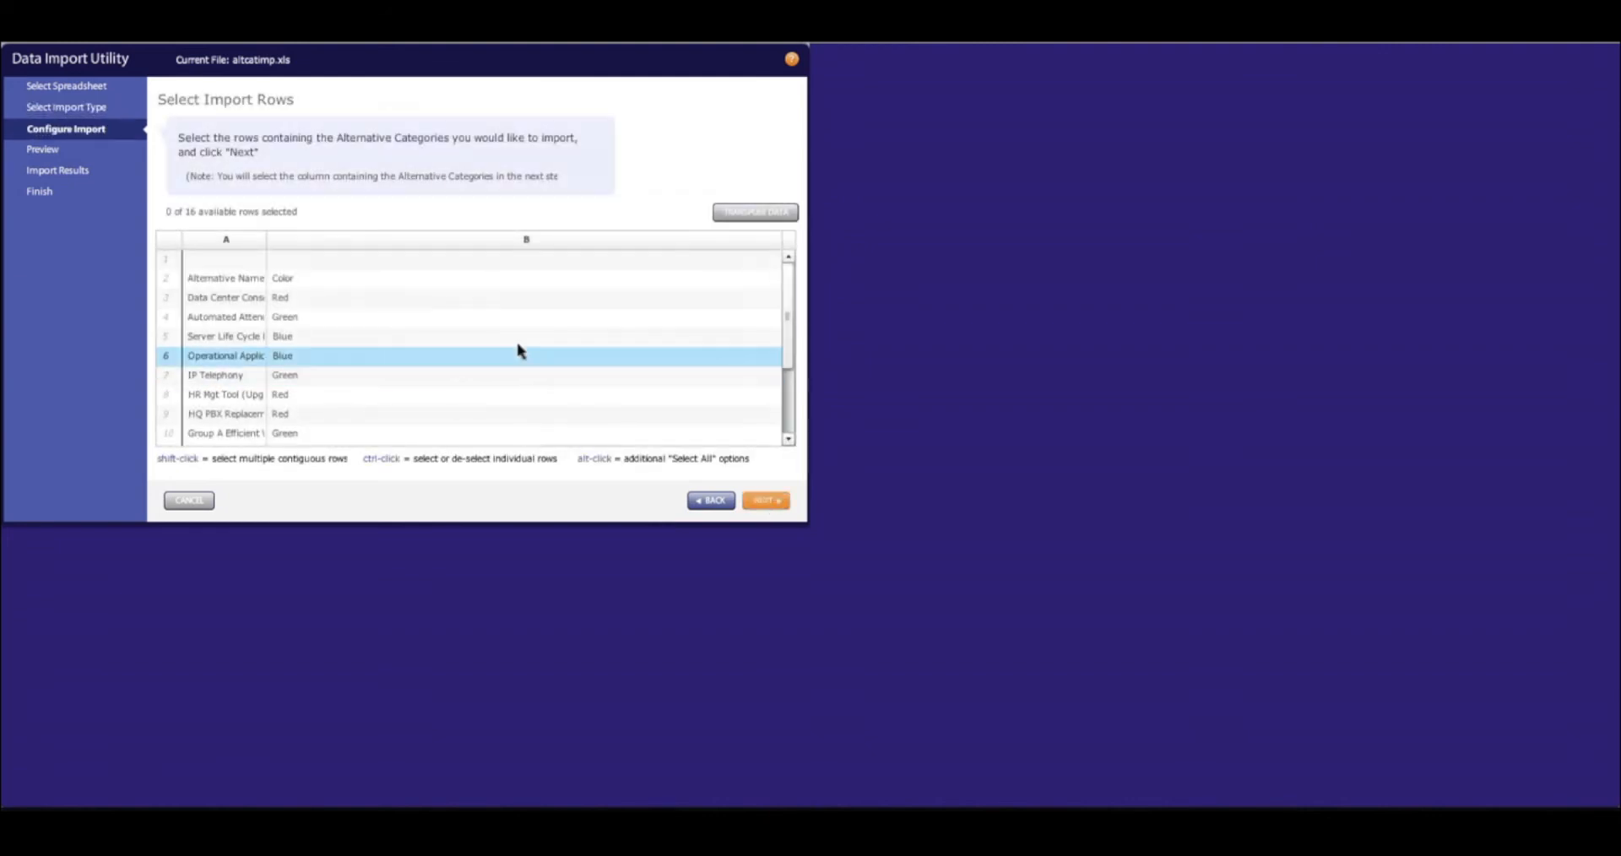
# Select spreadsheet rows 3 to 16 for import and column B as the one containing the alternative categories.
pyautogui.click(332, 311)
pyautogui.scroll(-6, 391, 347)
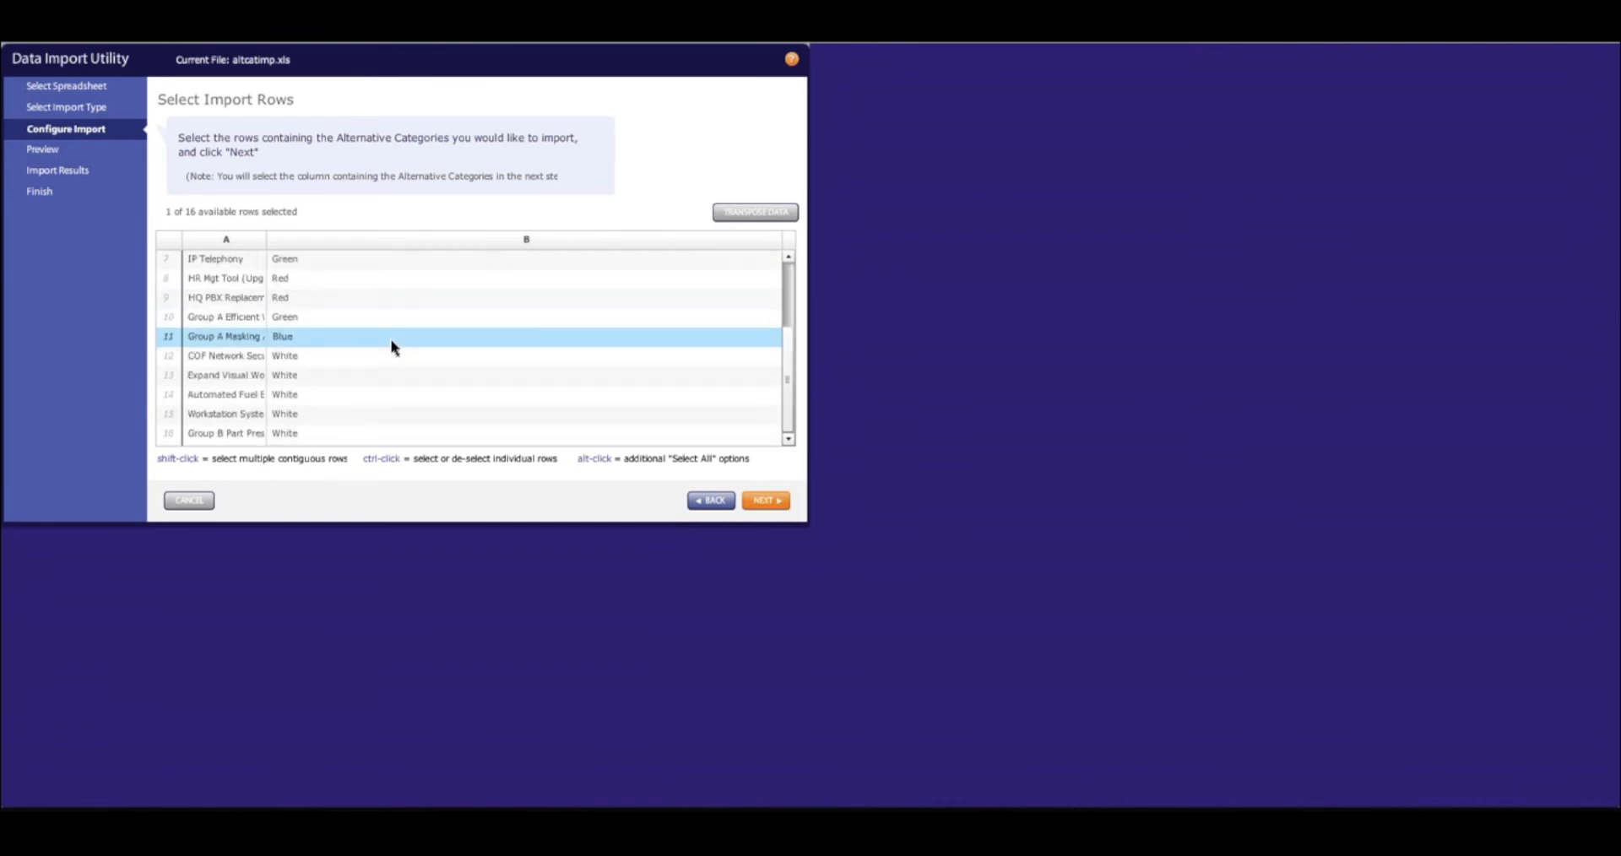
pyautogui.keyDown('shift'); pyautogui.click(326, 433); pyautogui.keyUp('shift')
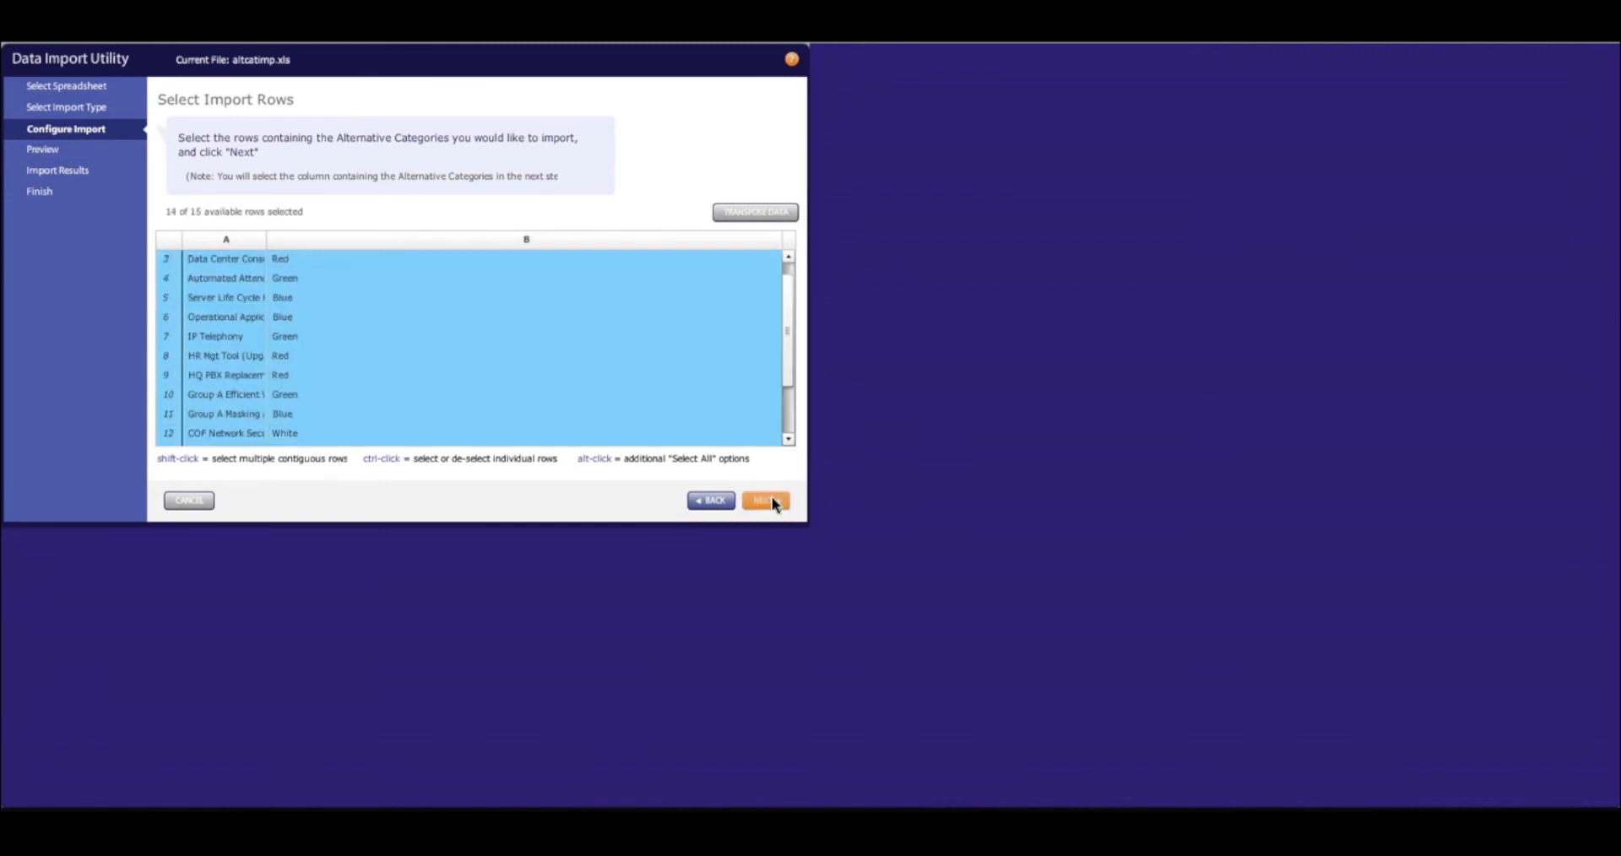
pyautogui.click(773, 498)
pyautogui.click(339, 205)
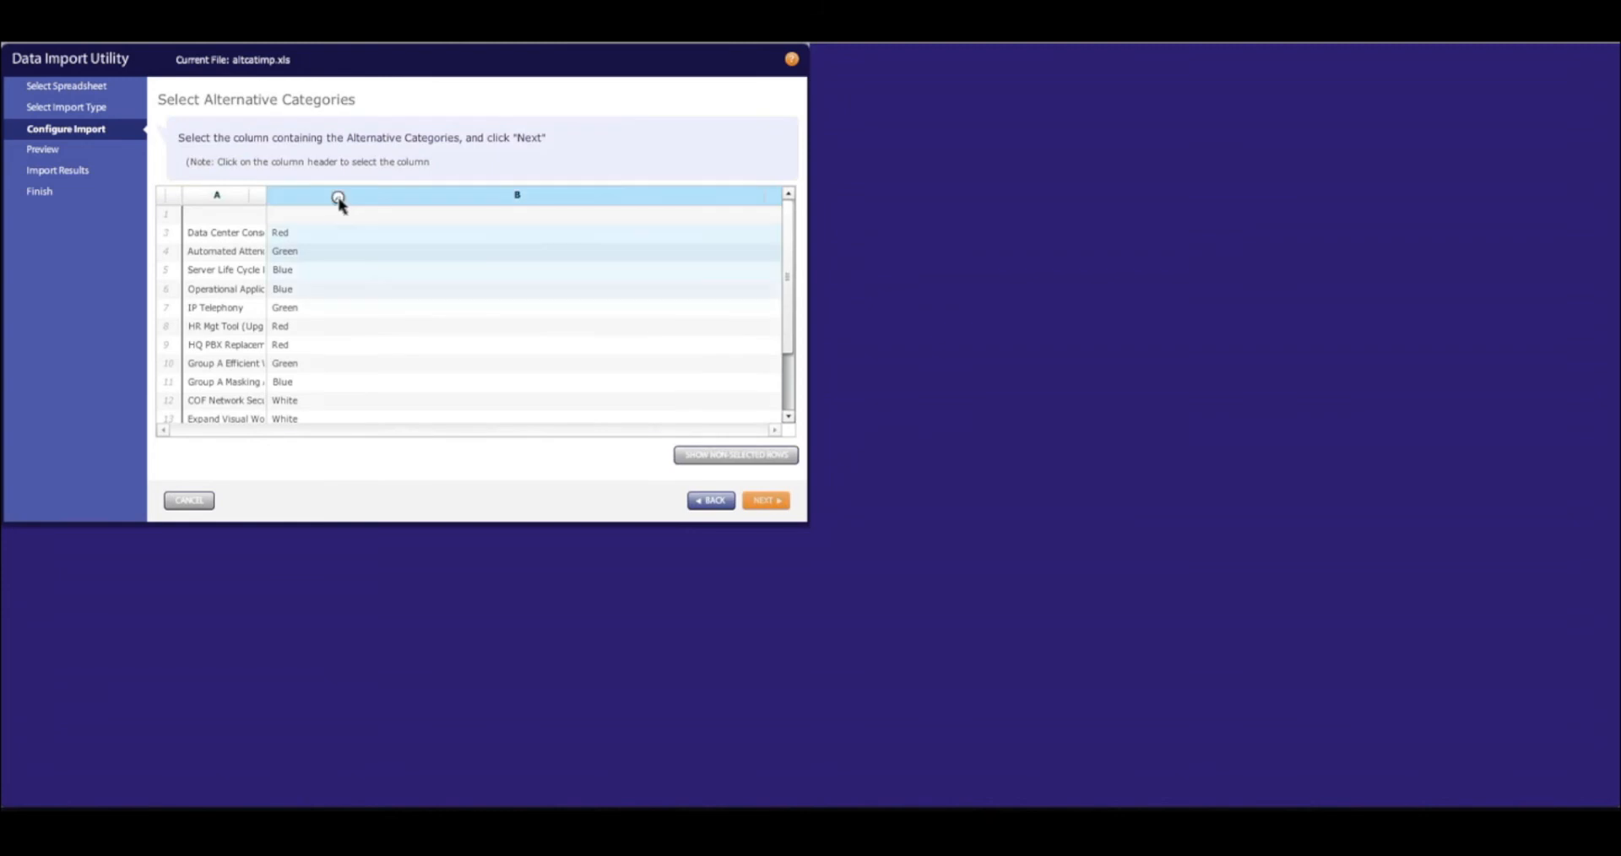
pyautogui.click(767, 502)
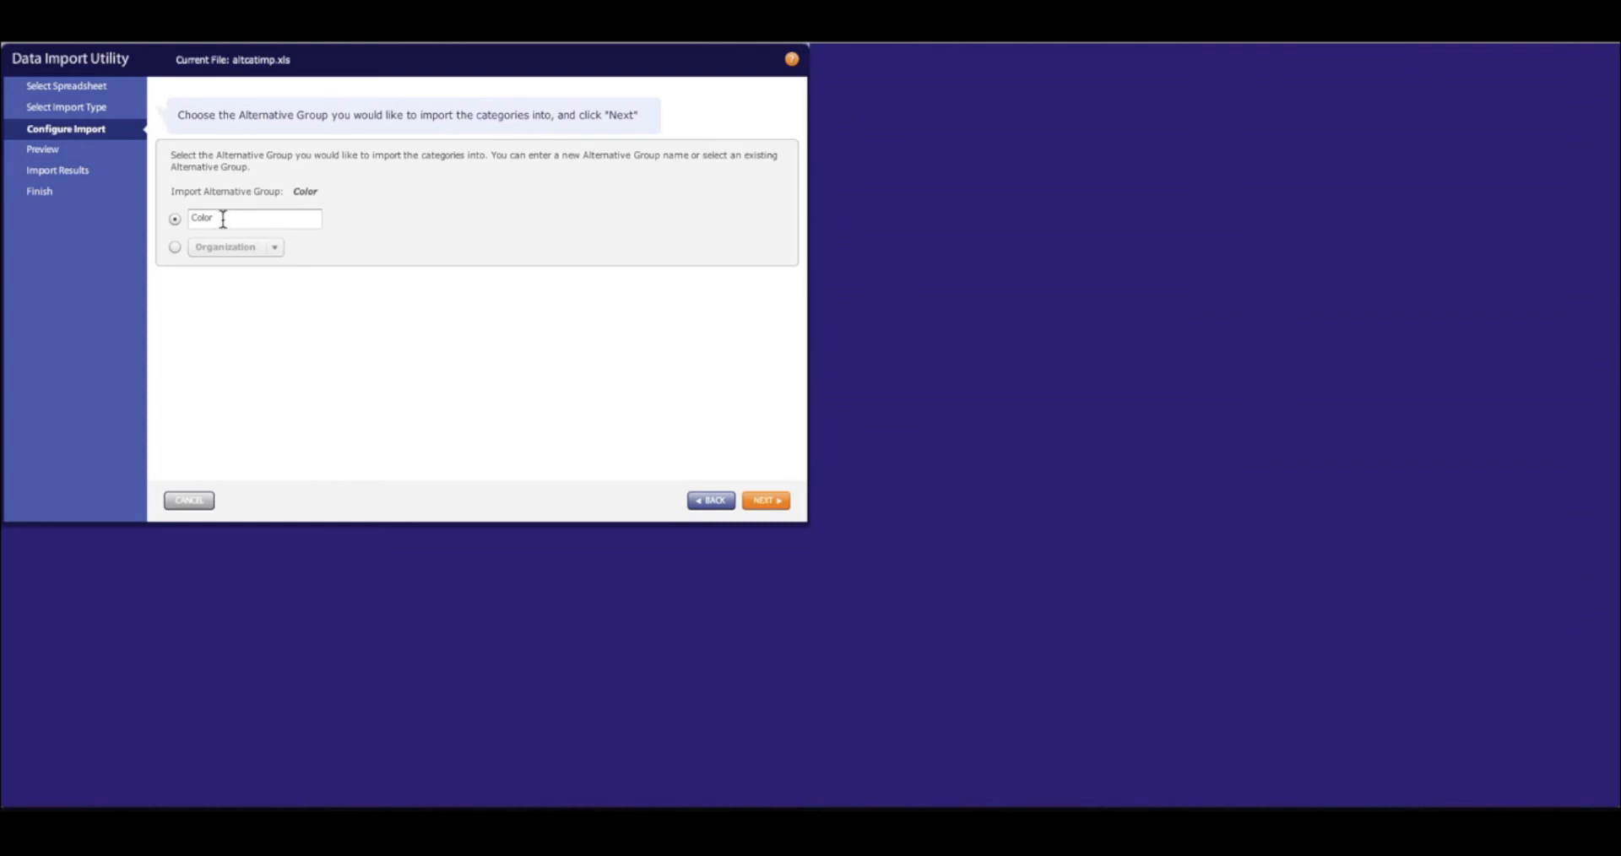
# Check the column heading in the Excel spreadsheet and set the categories to import into a new alternative group named Color.
pyautogui.press('super+Tab')
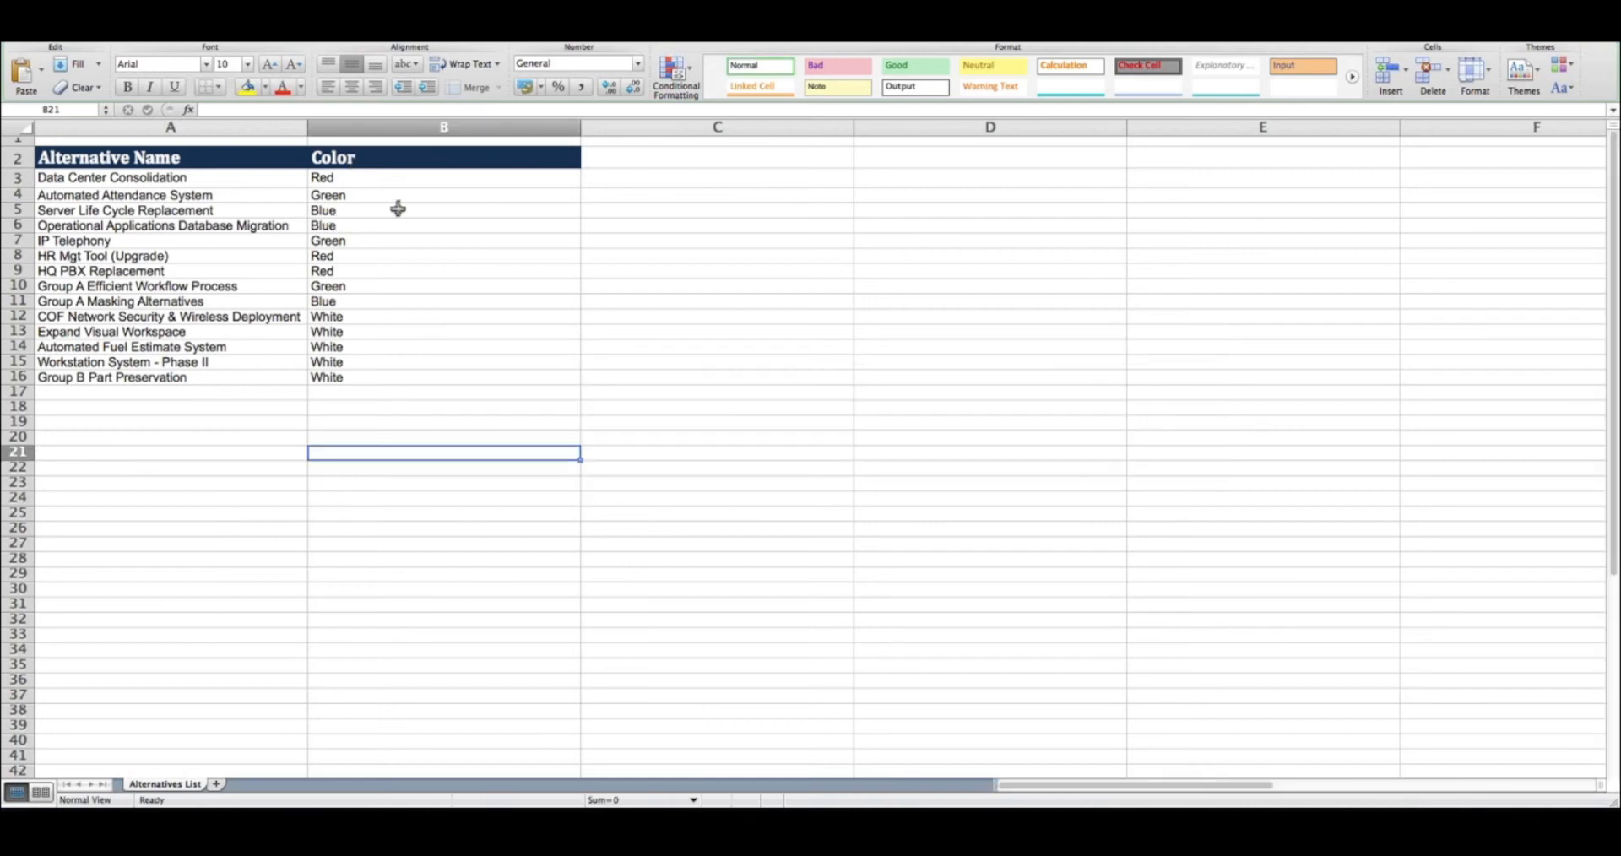
pyautogui.press('super+Tab')
pyautogui.click(249, 221)
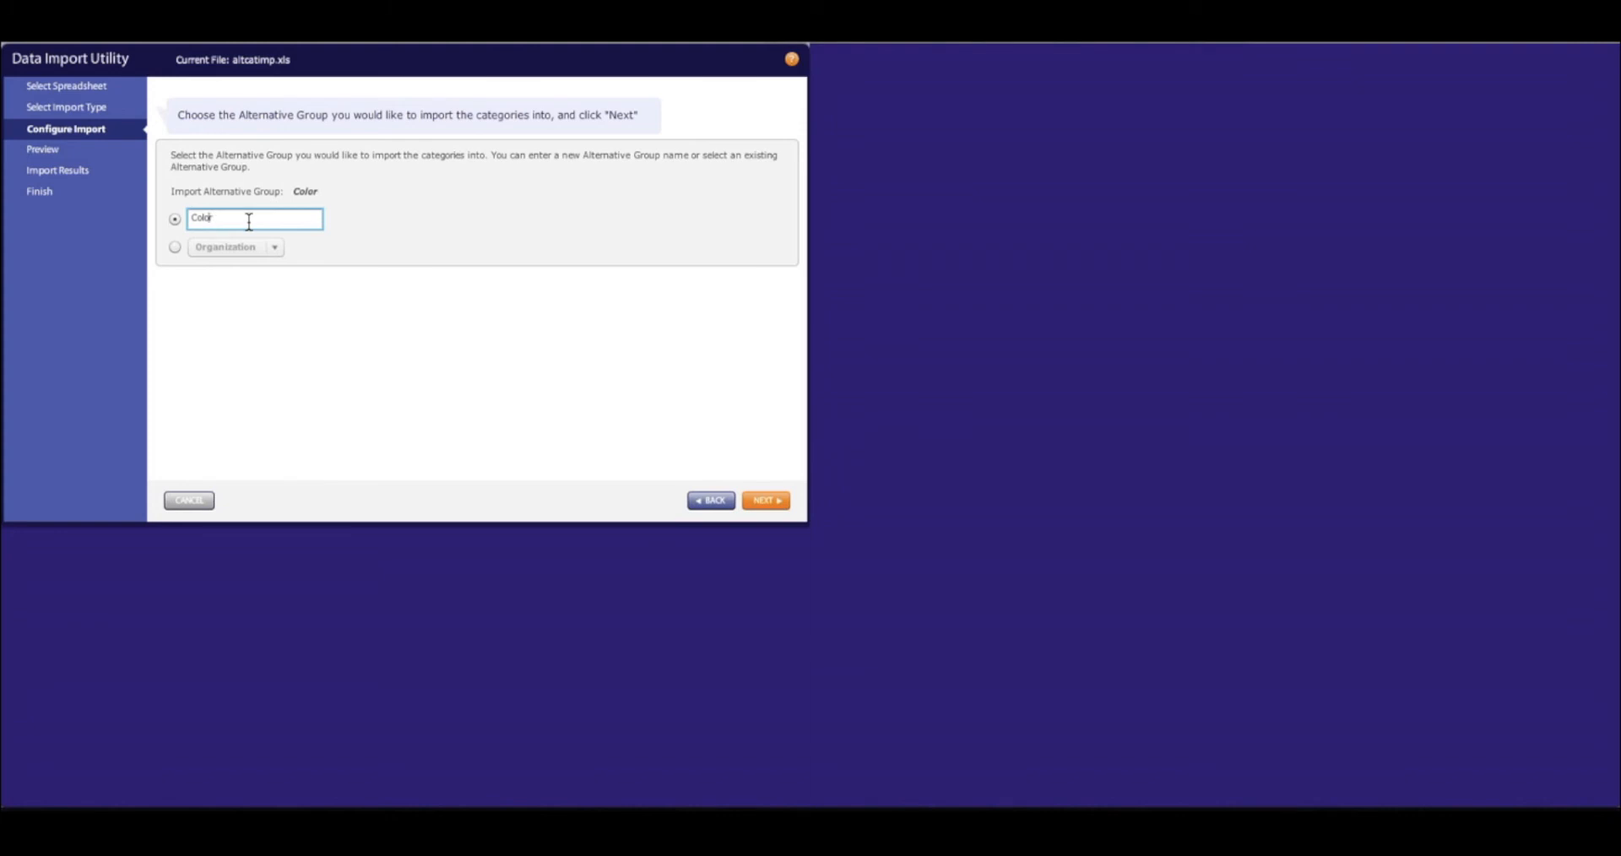
pyautogui.click(175, 248)
pyautogui.click(275, 253)
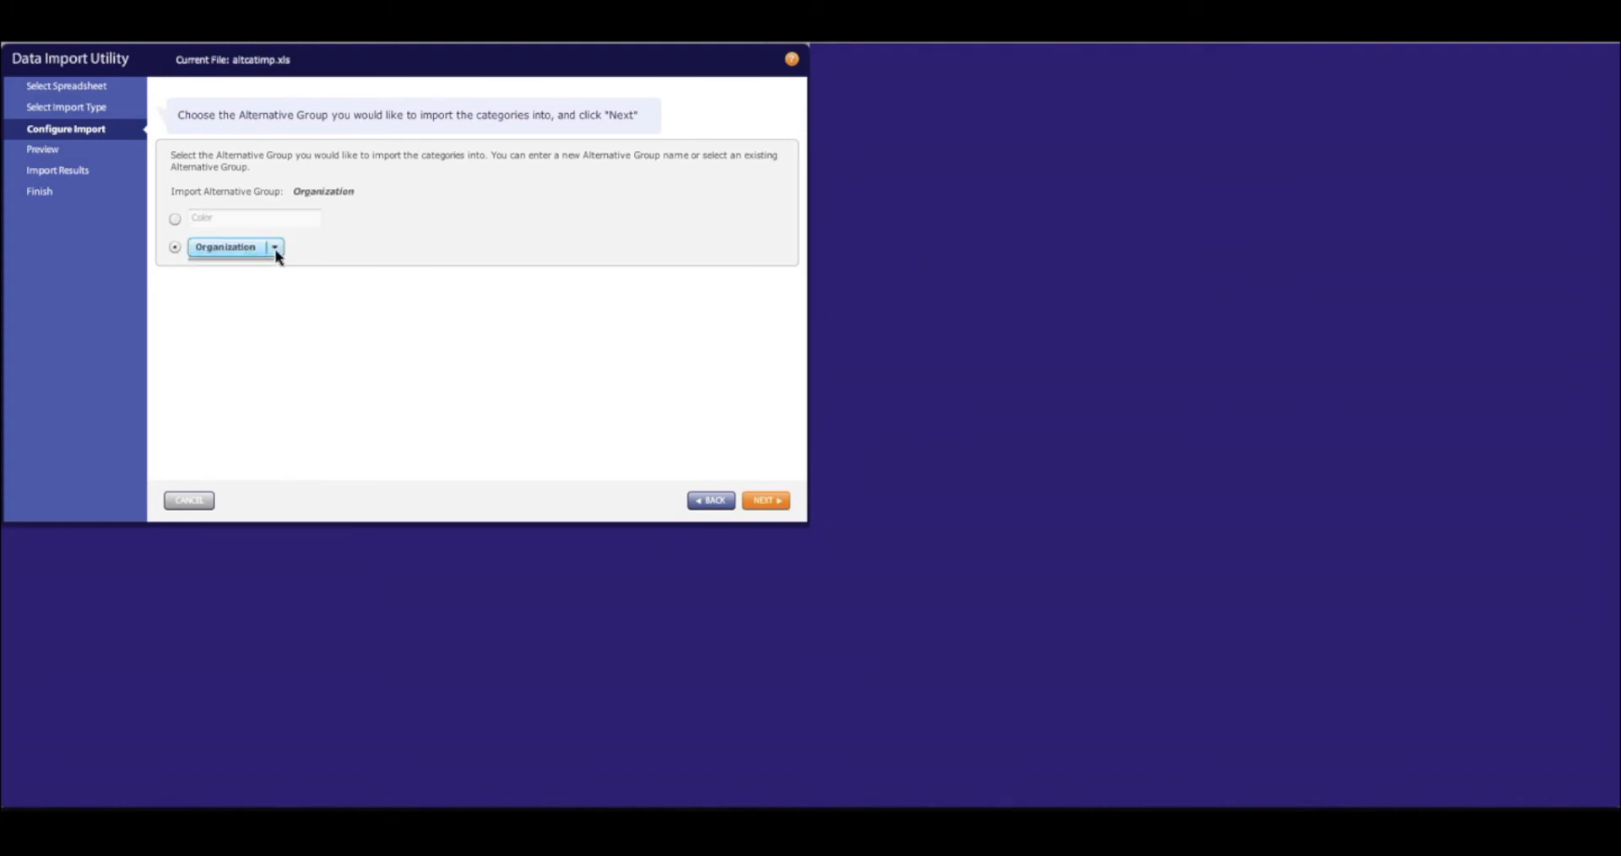
pyautogui.click(175, 219)
pyautogui.click(768, 500)
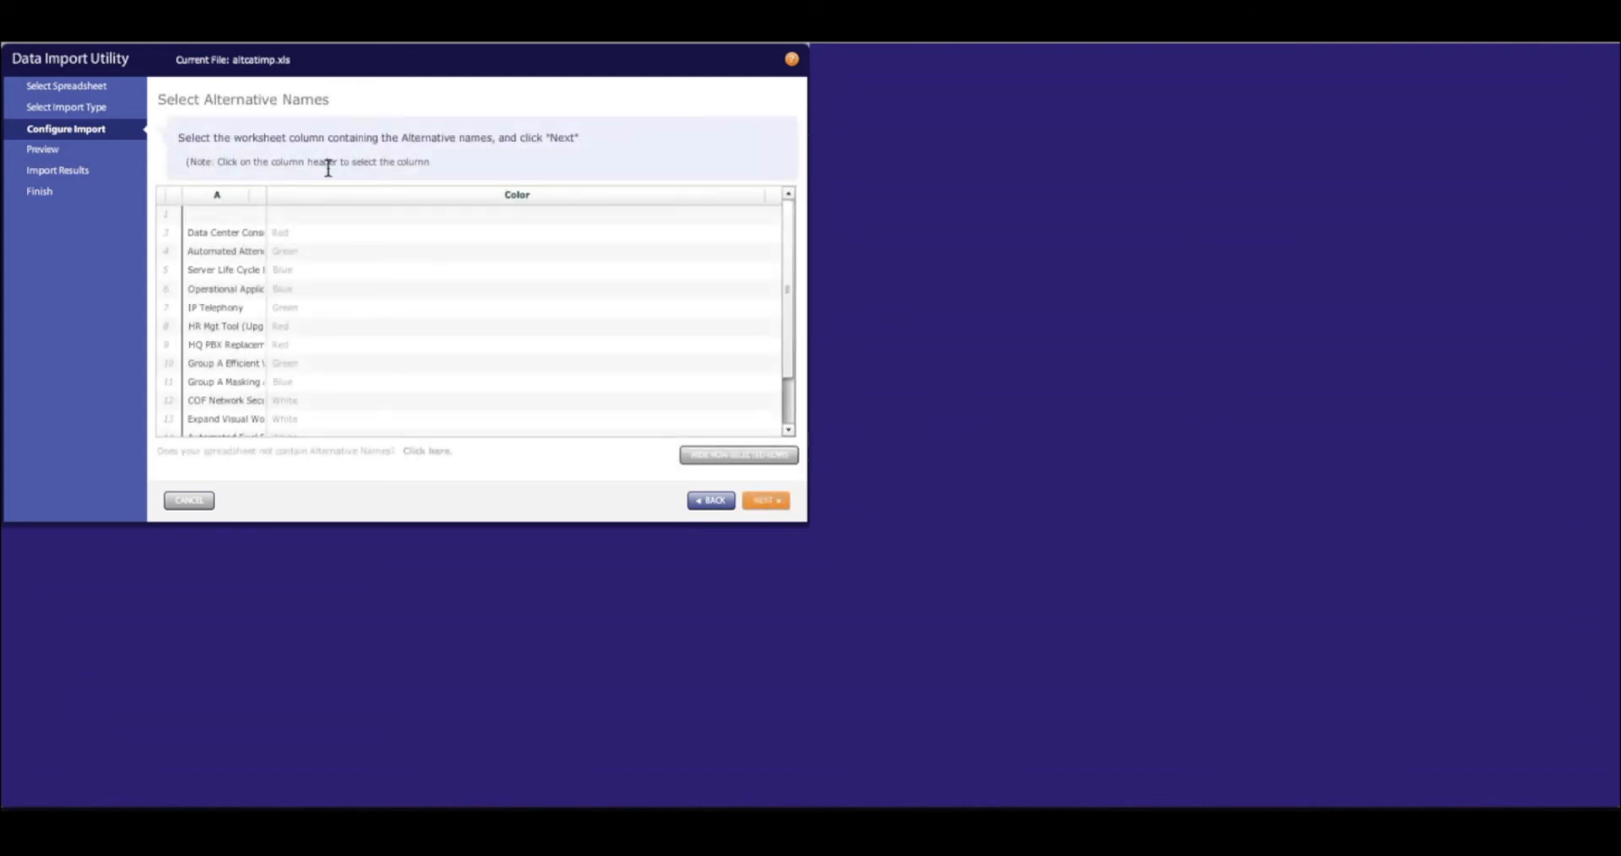
# Select column A as the worksheet column containing the alternative names.
pyautogui.click(221, 201)
pyautogui.click(222, 201)
pyautogui.click(766, 502)
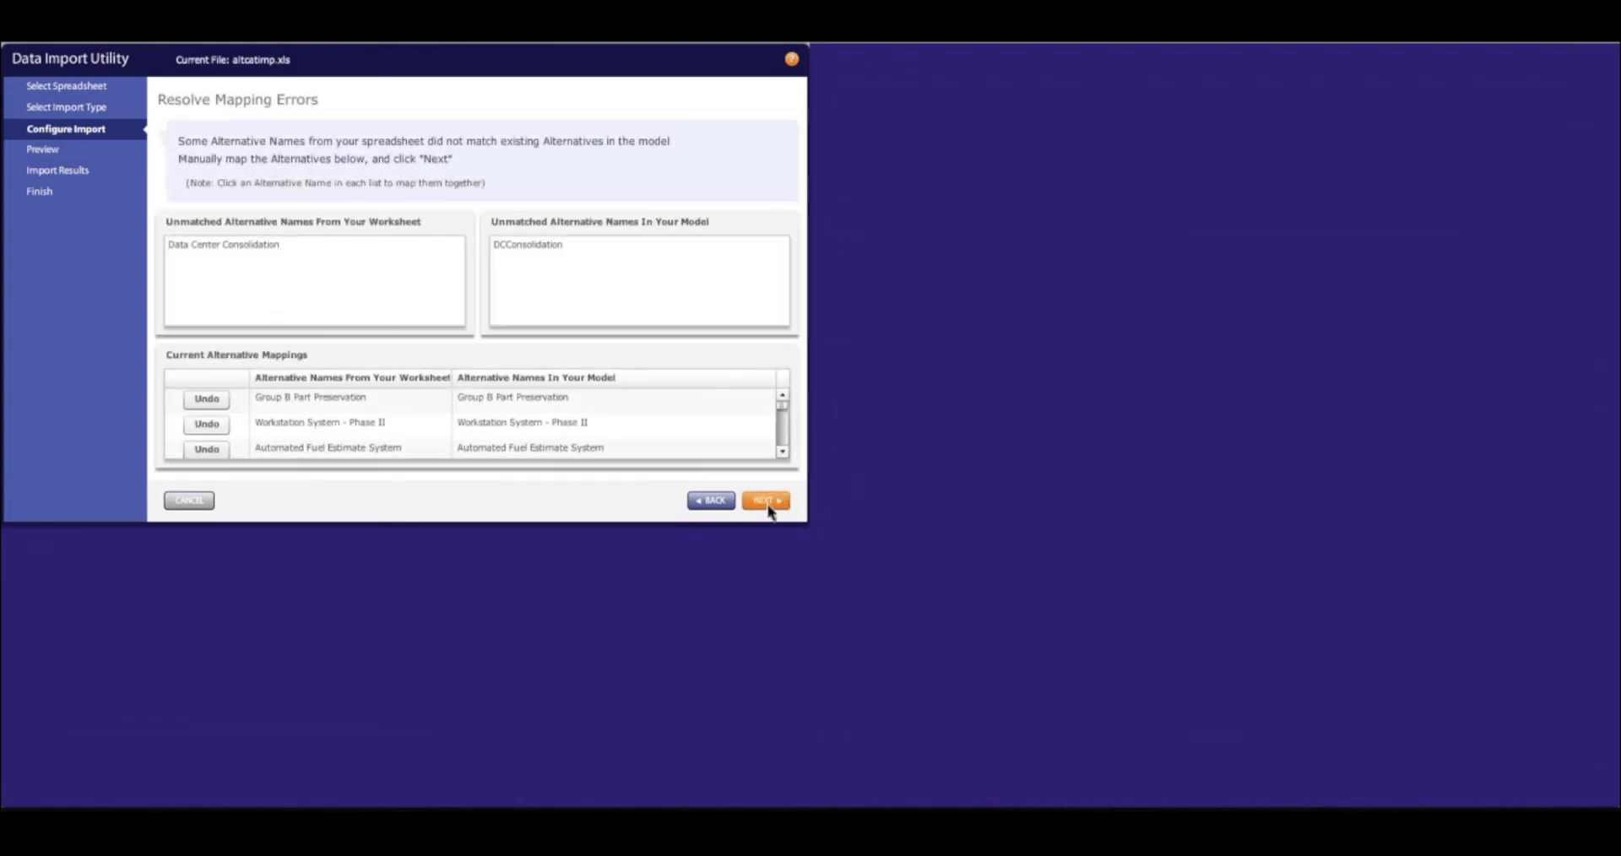
# Map the worksheet's Data Center Consolidation to DCConsolidation in the model and run the import.
pyautogui.click(360, 251)
pyautogui.click(533, 252)
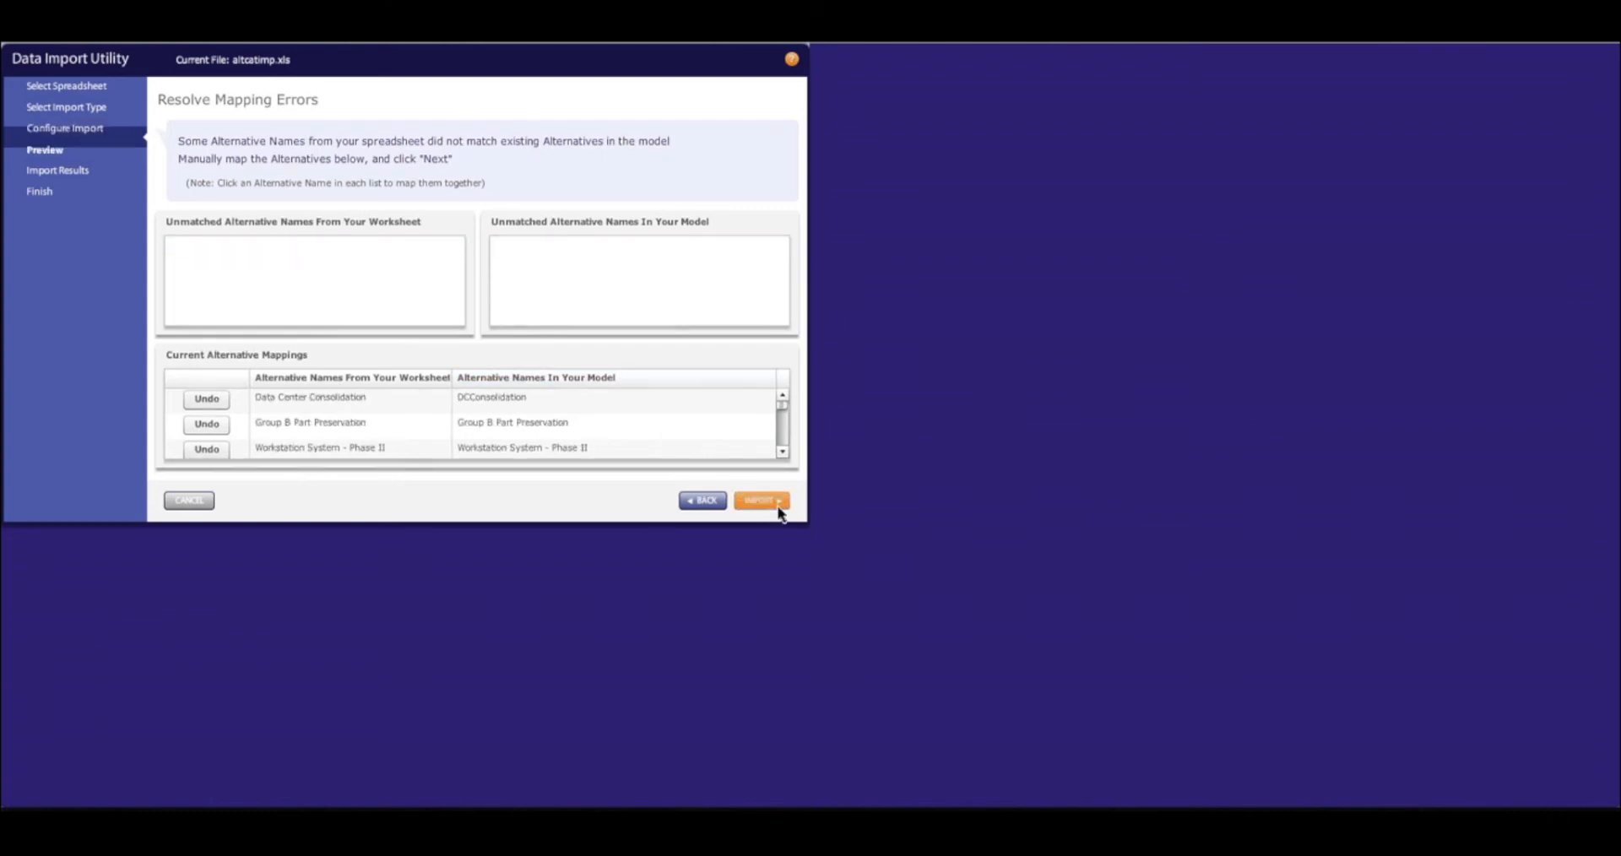
pyautogui.click(778, 507)
pyautogui.click(777, 507)
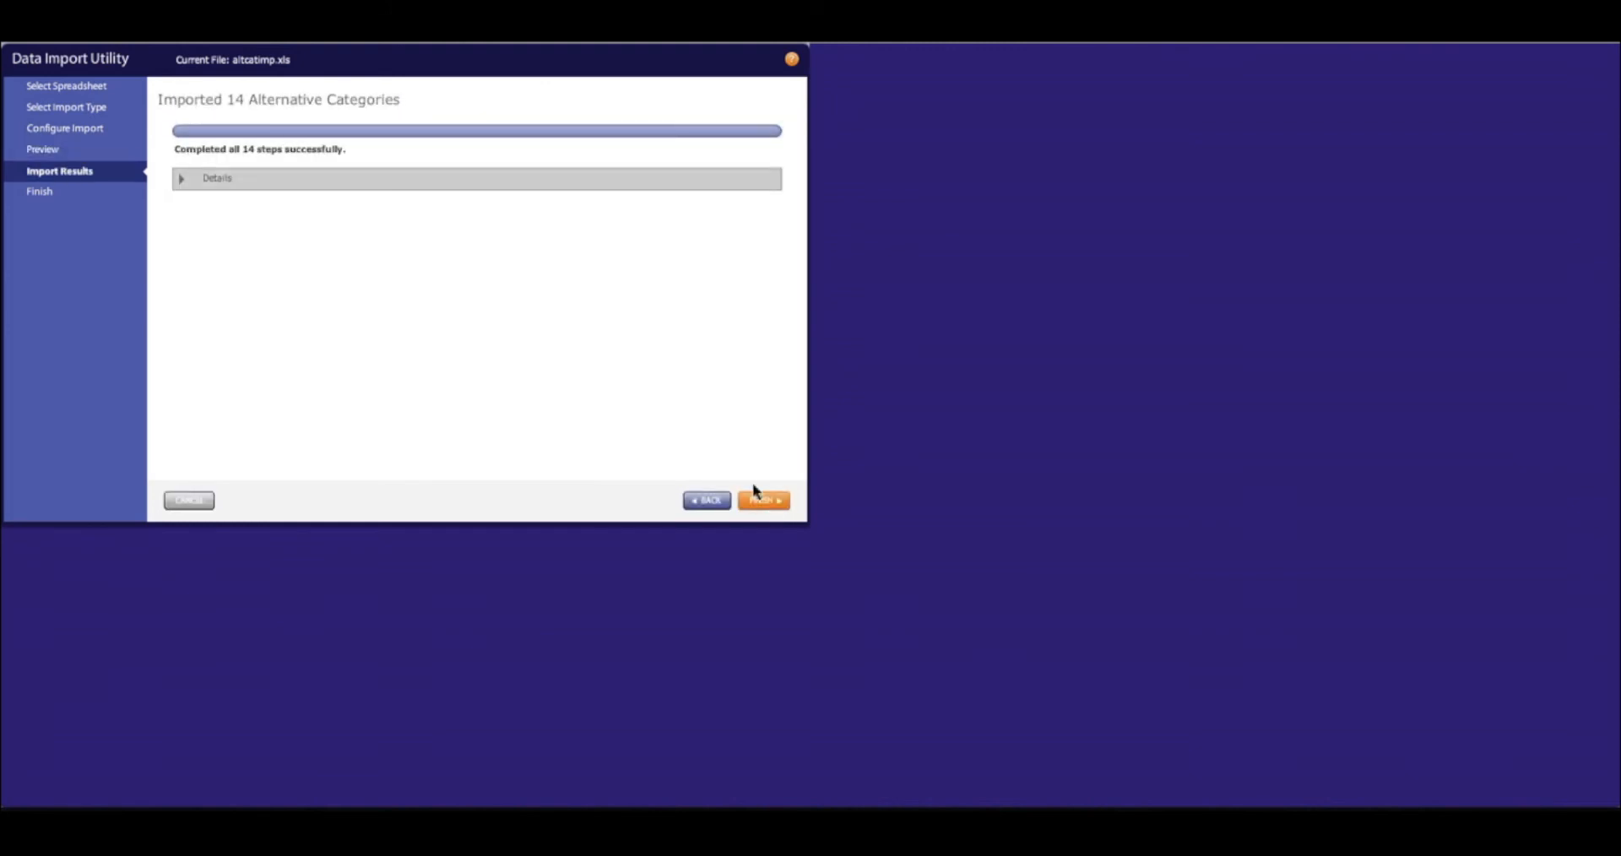
# Finish the data import, exit to the model and show its alternatives in the Define stage.
pyautogui.click(765, 500)
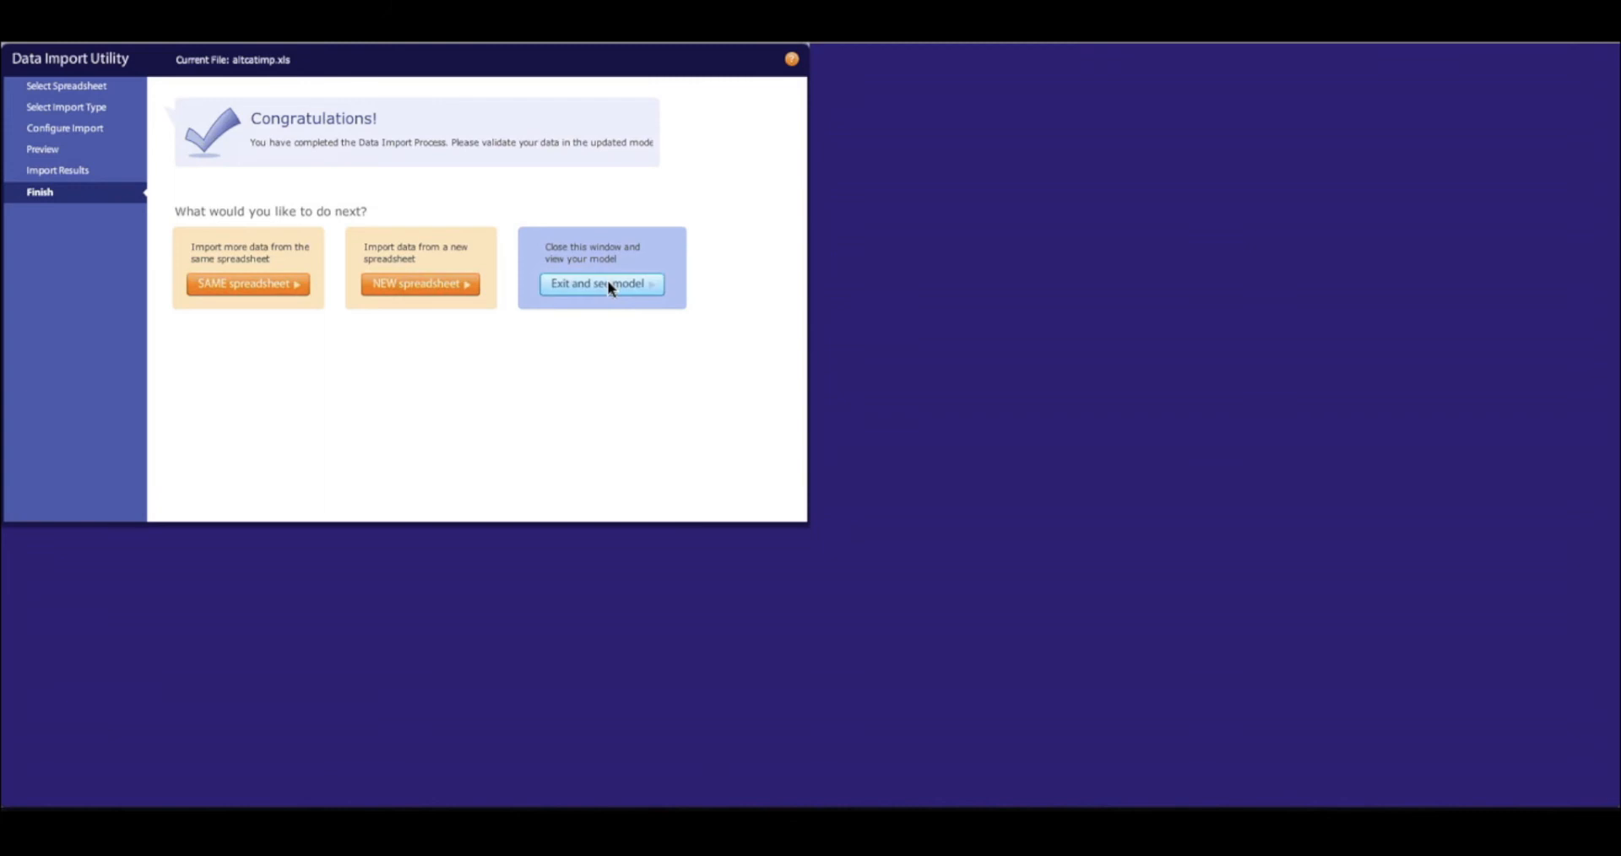
pyautogui.click(609, 285)
pyautogui.press('Return')
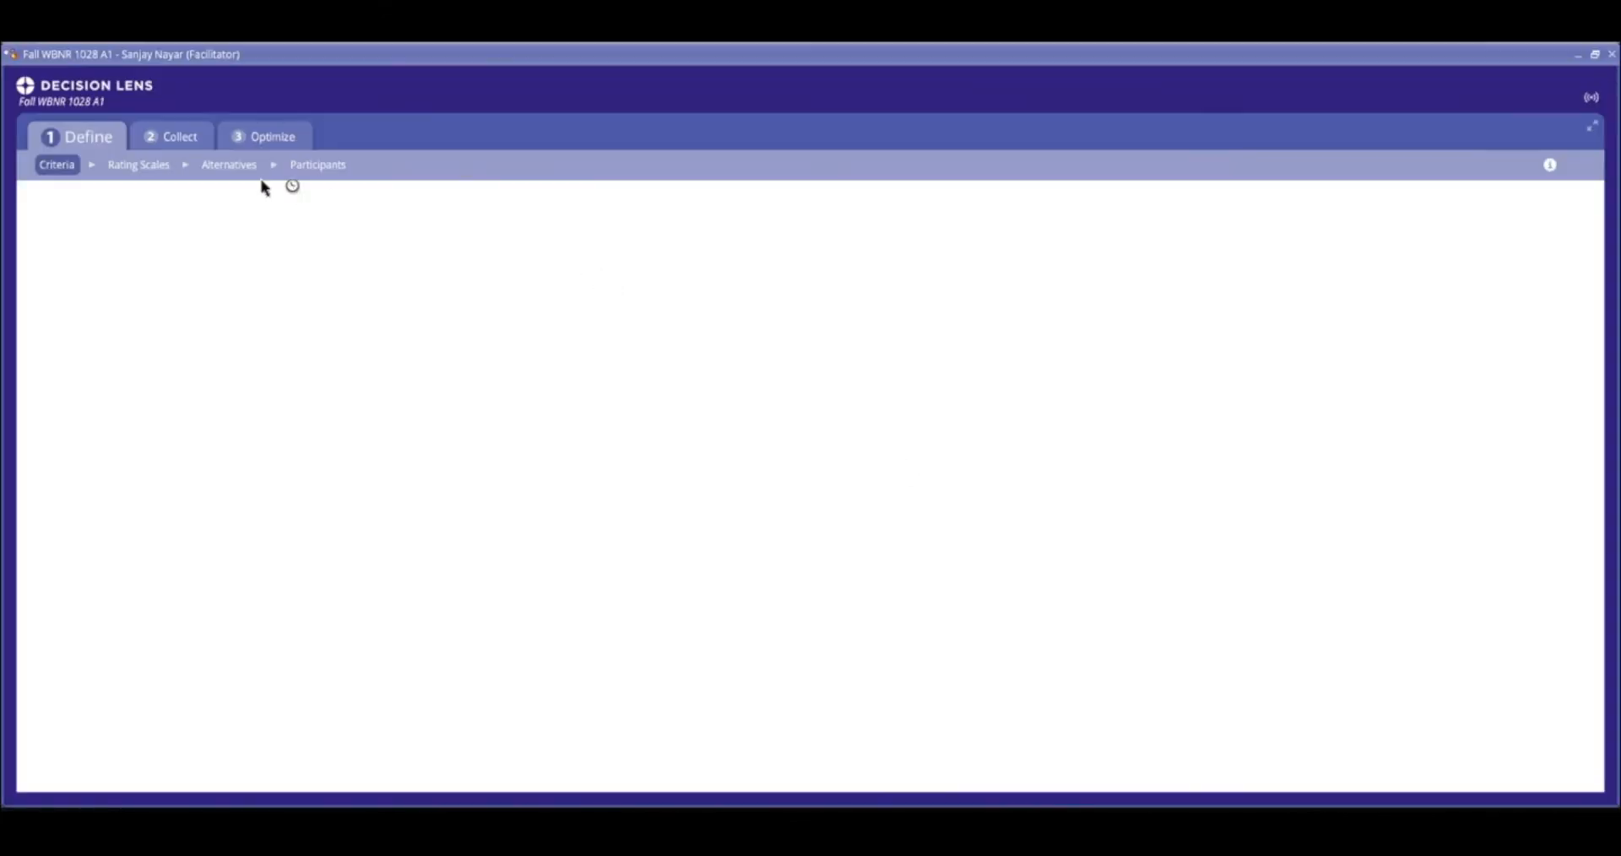
pyautogui.click(229, 164)
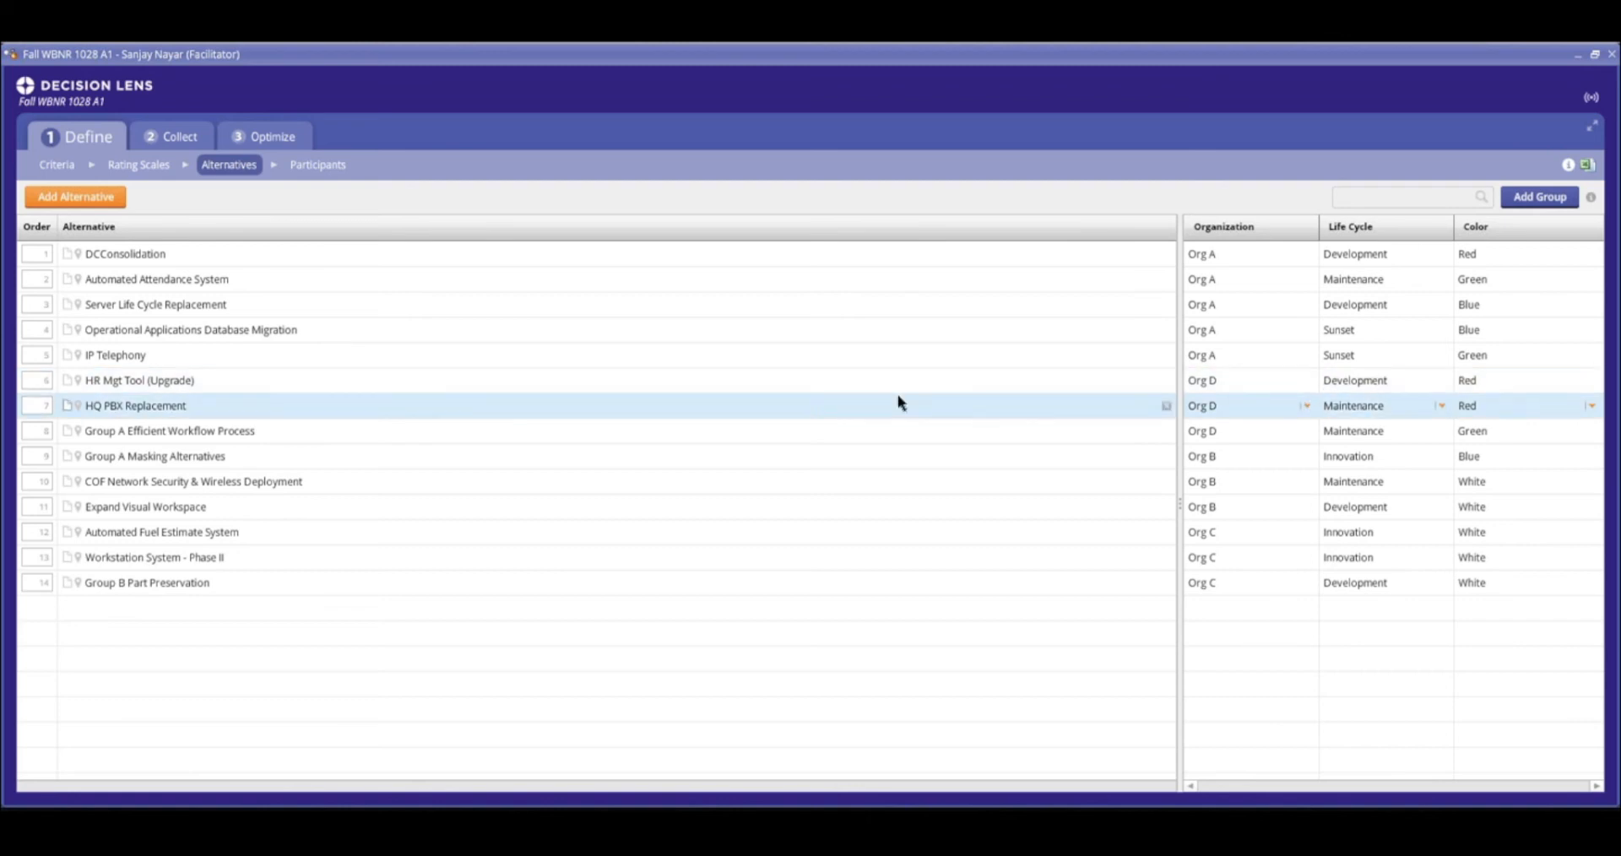
# Export the decision's participants to a spreadsheet, open model_participants.xls in Microsoft Excel and enlarge its window.
pyautogui.click(326, 166)
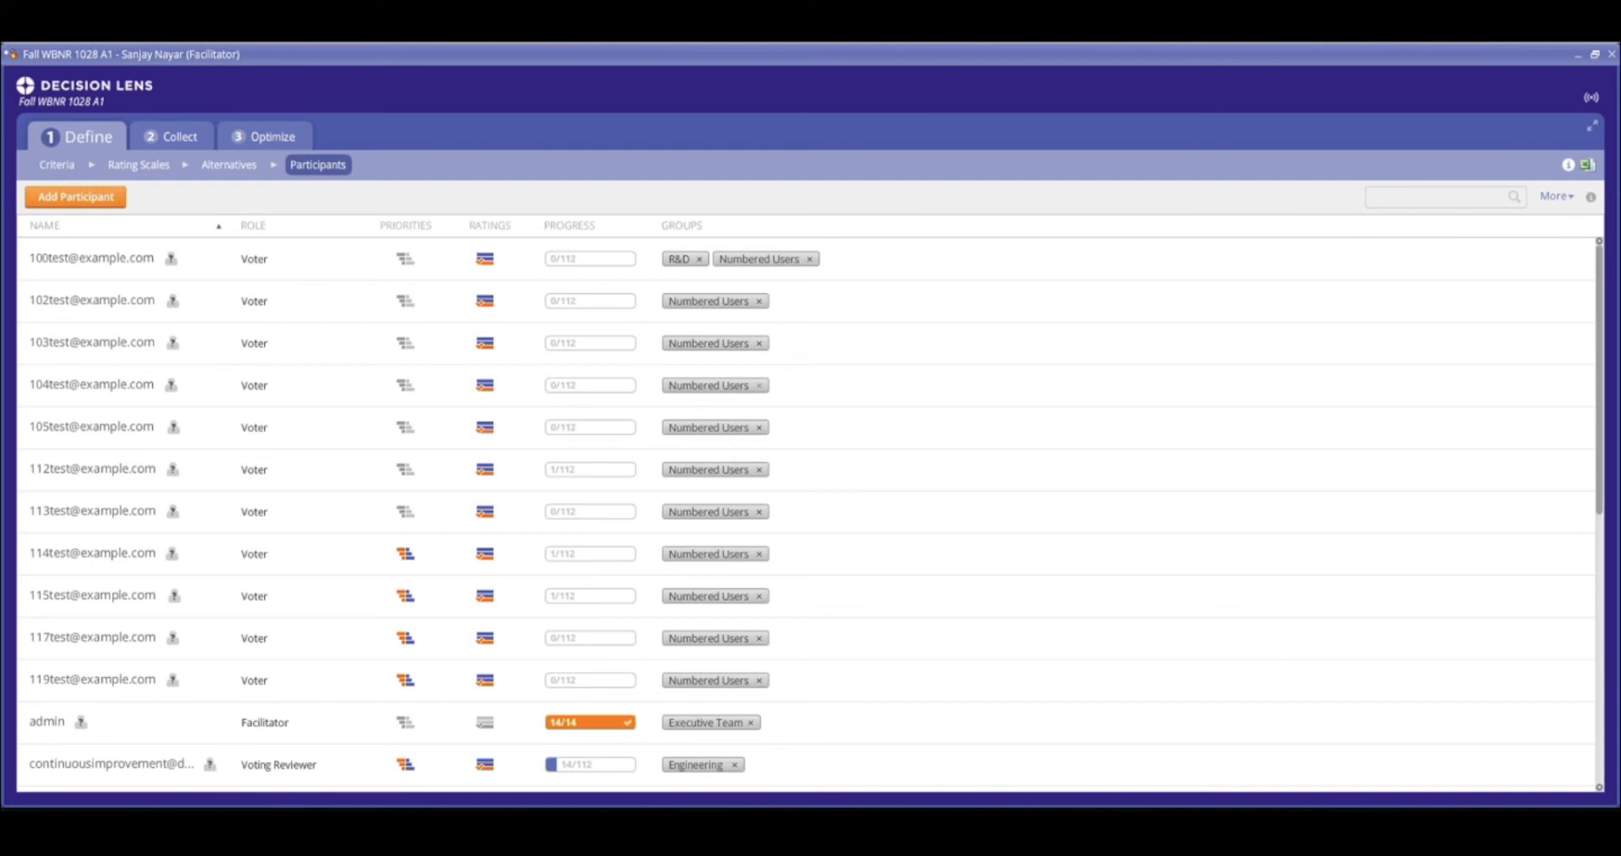
pyautogui.click(1587, 165)
pyautogui.click(899, 477)
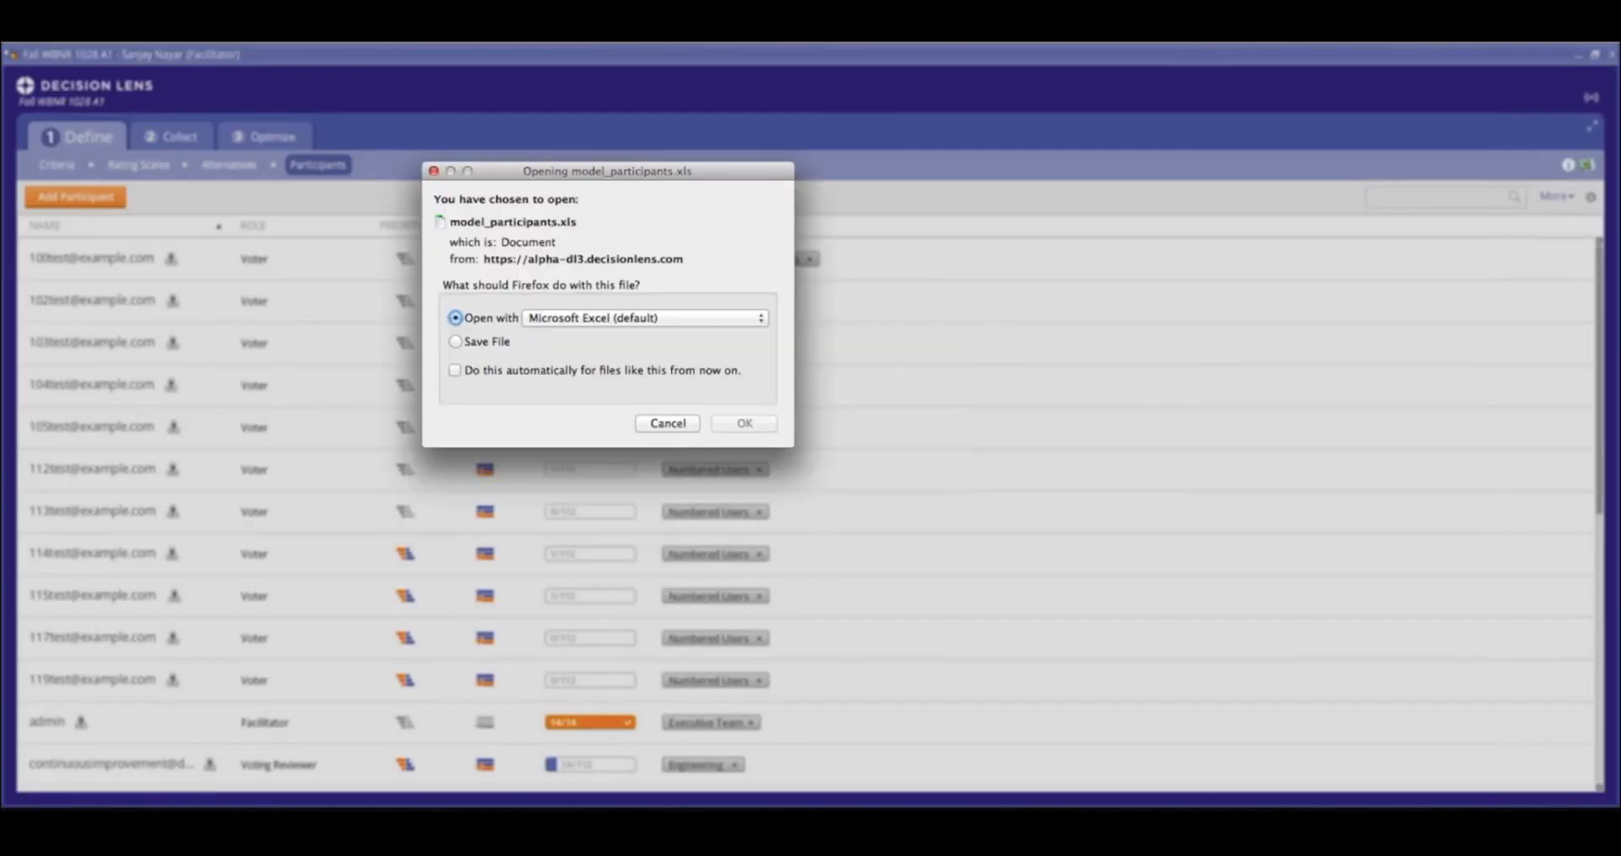
pyautogui.click(750, 425)
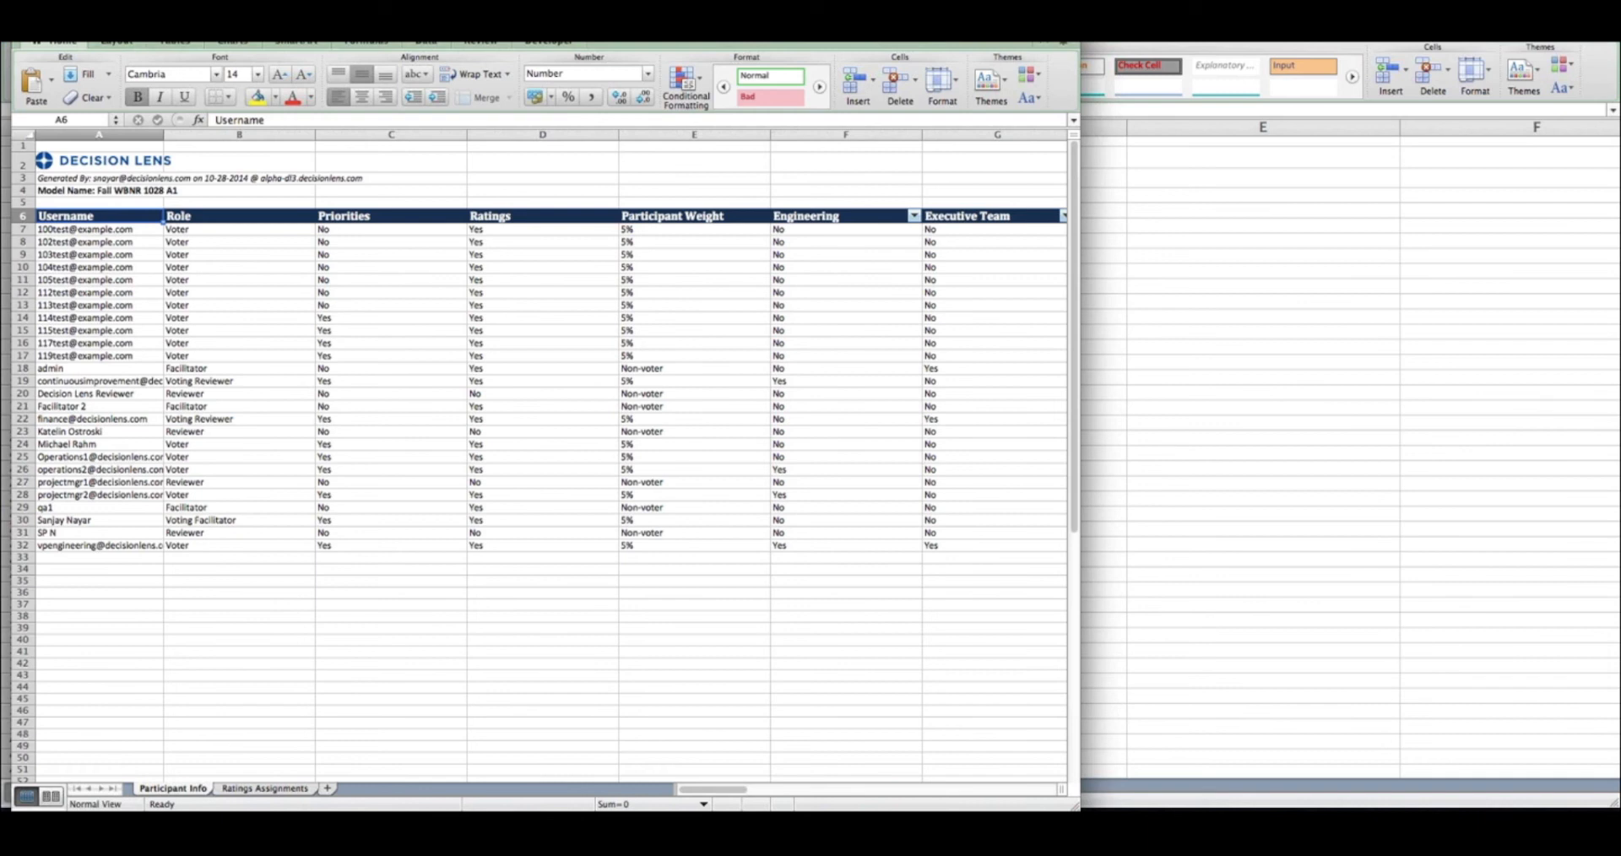
pyautogui.click(51, 4)
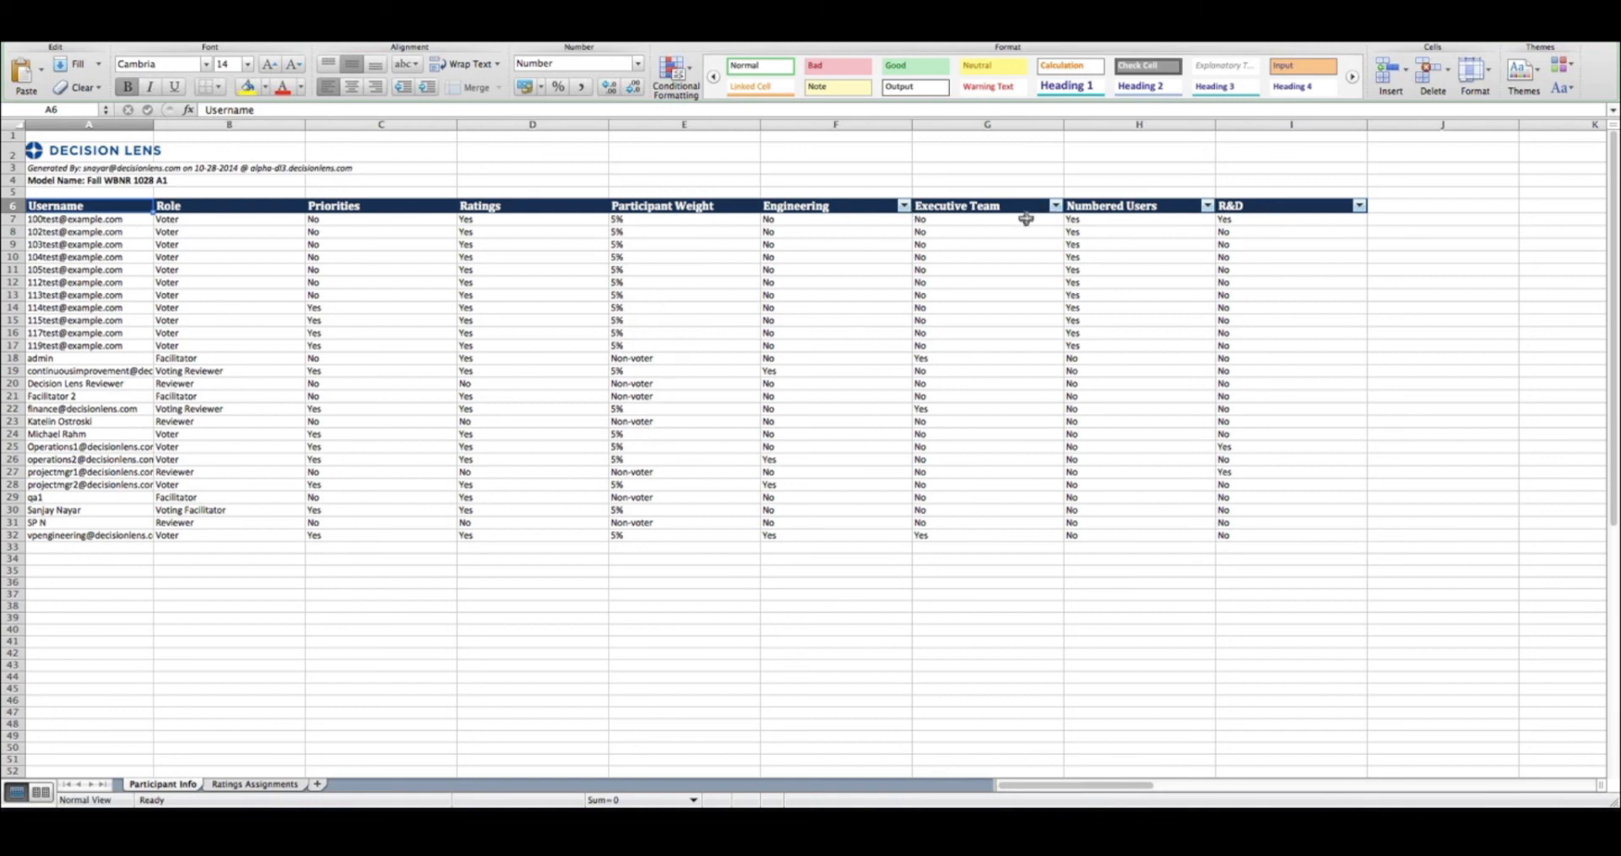
# Filter the Participant Info sheet's Engineering column to show only Yes.
pyautogui.click(904, 206)
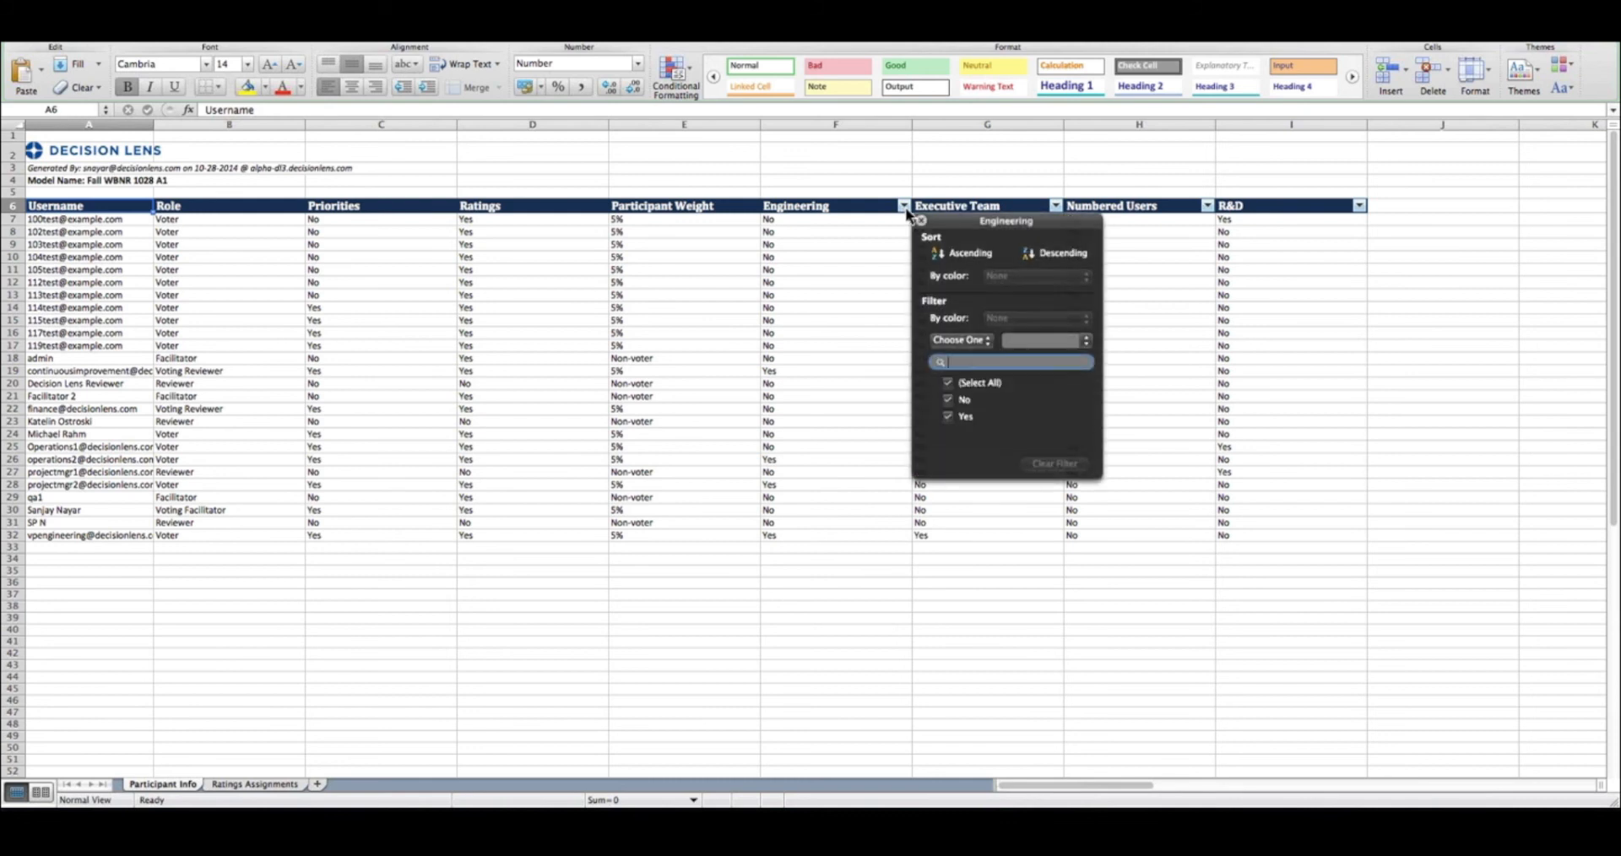
pyautogui.click(906, 208)
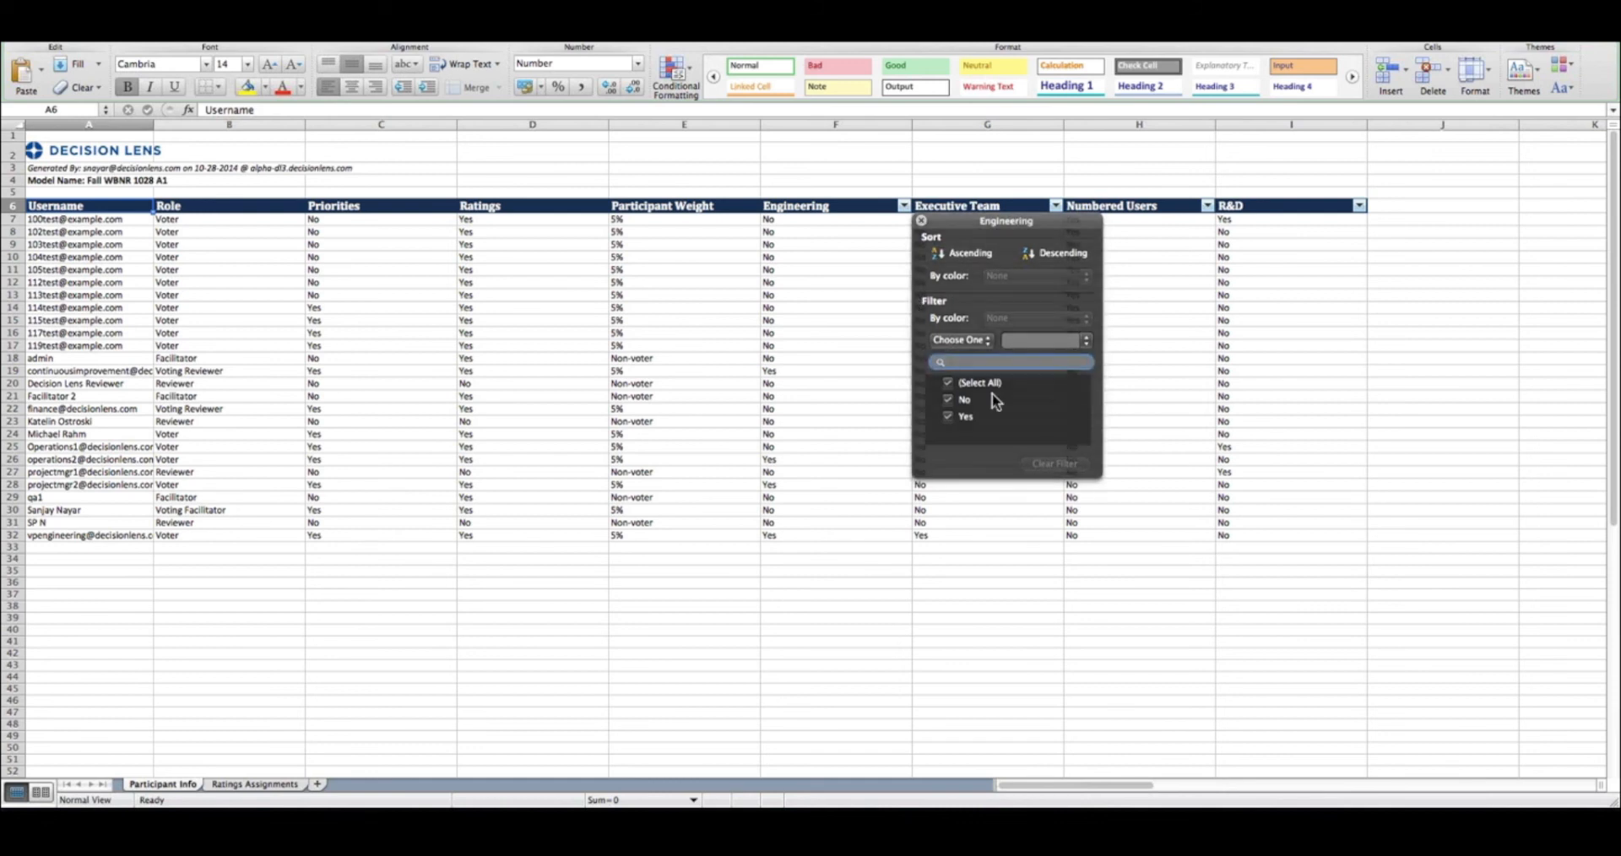
pyautogui.click(948, 400)
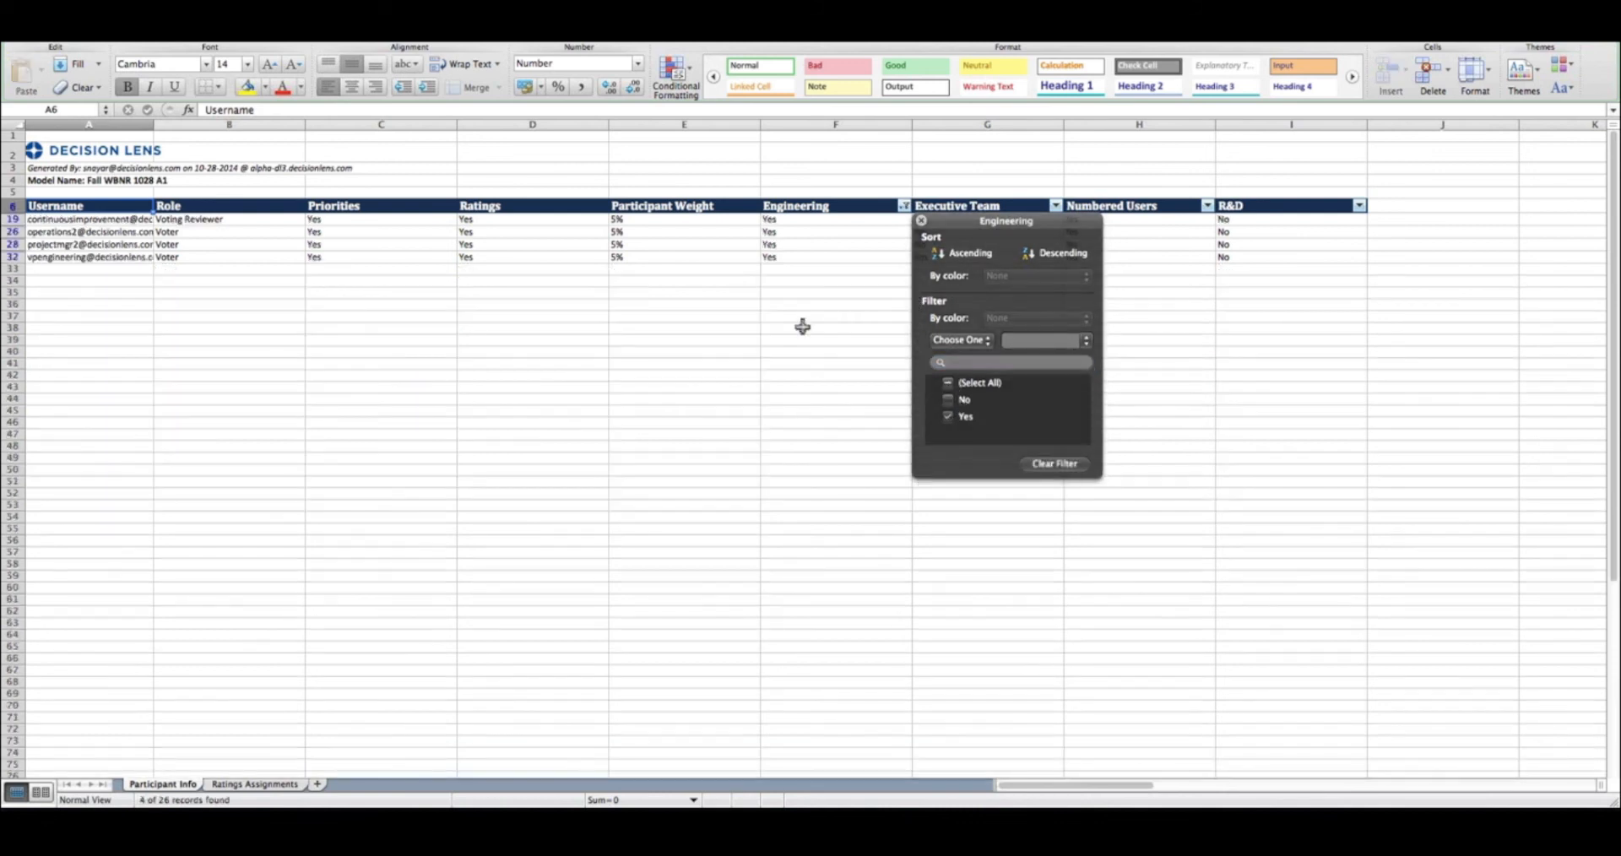
pyautogui.click(836, 399)
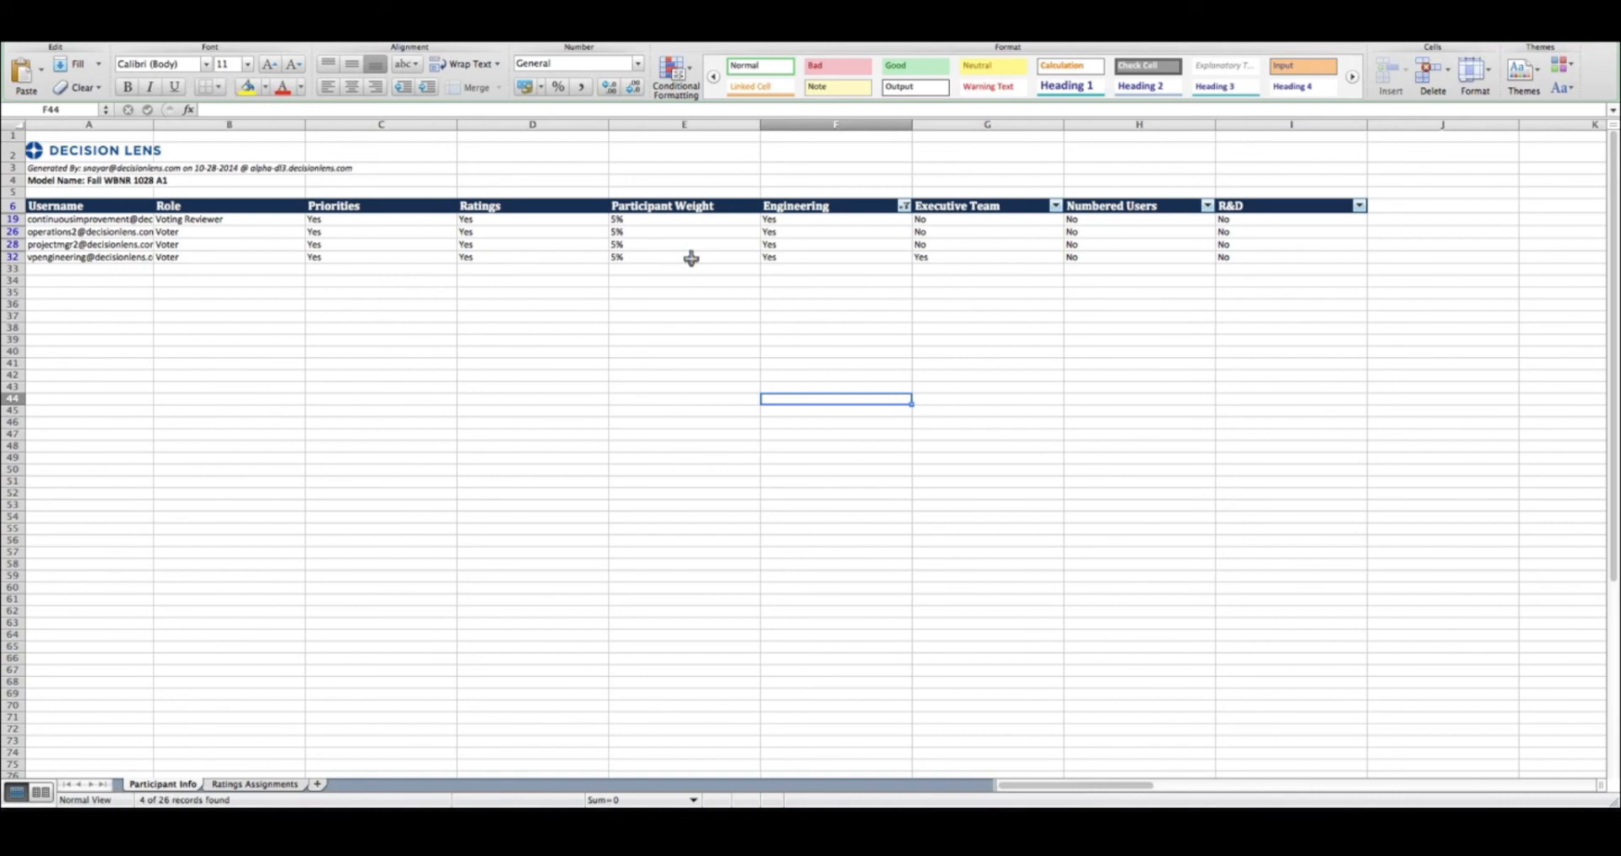
# Examine the progress, total assigned, criteria ratings and alternative ratings columns on the Ratings Assignments sheet.
pyautogui.click(270, 786)
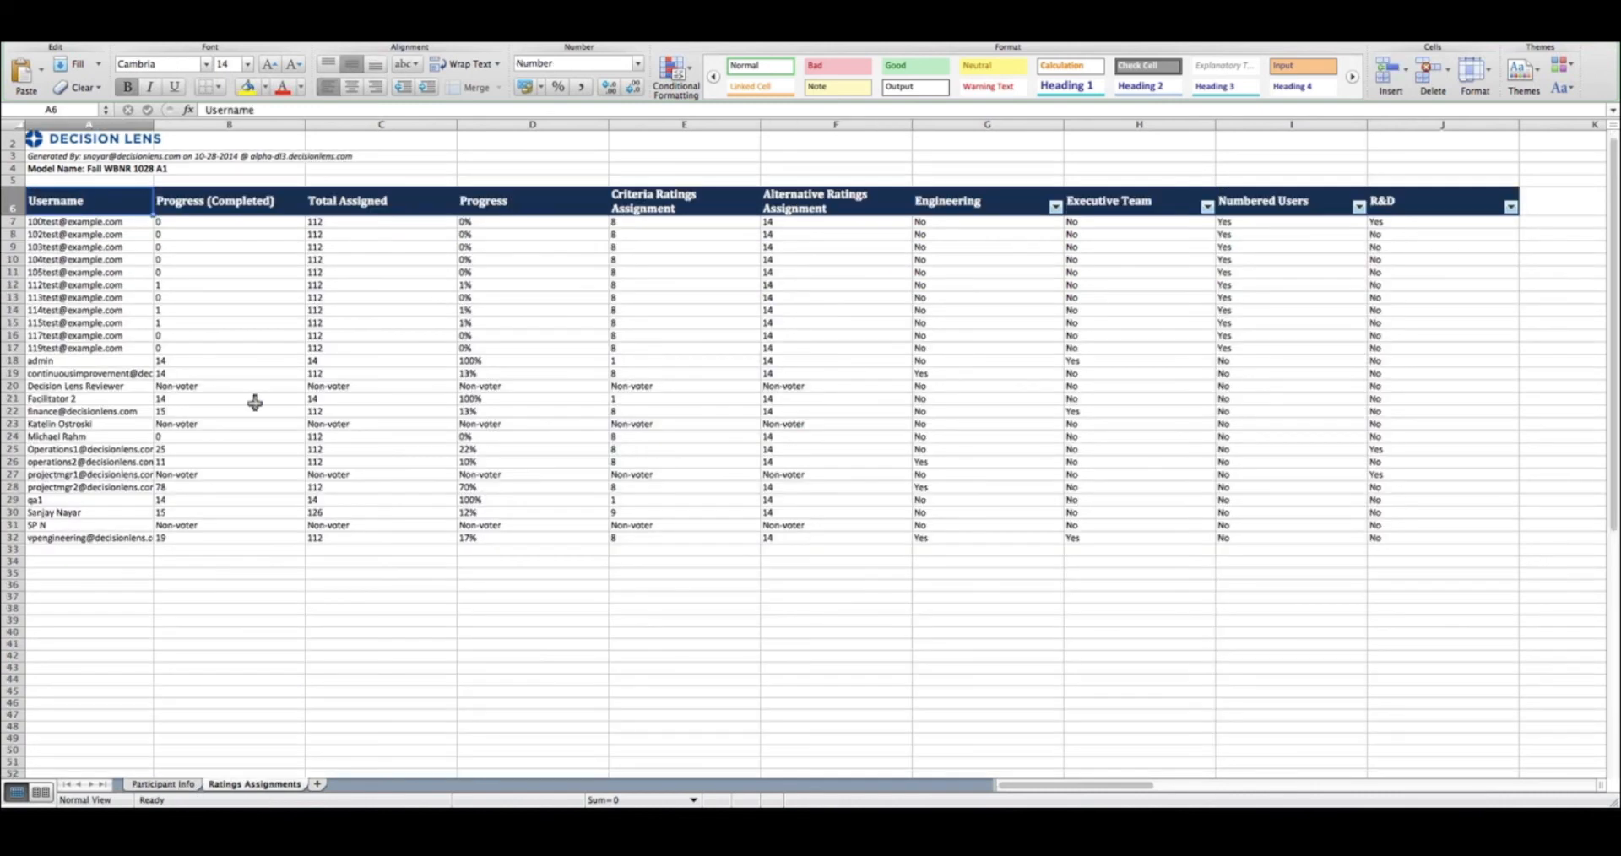
pyautogui.click(227, 311)
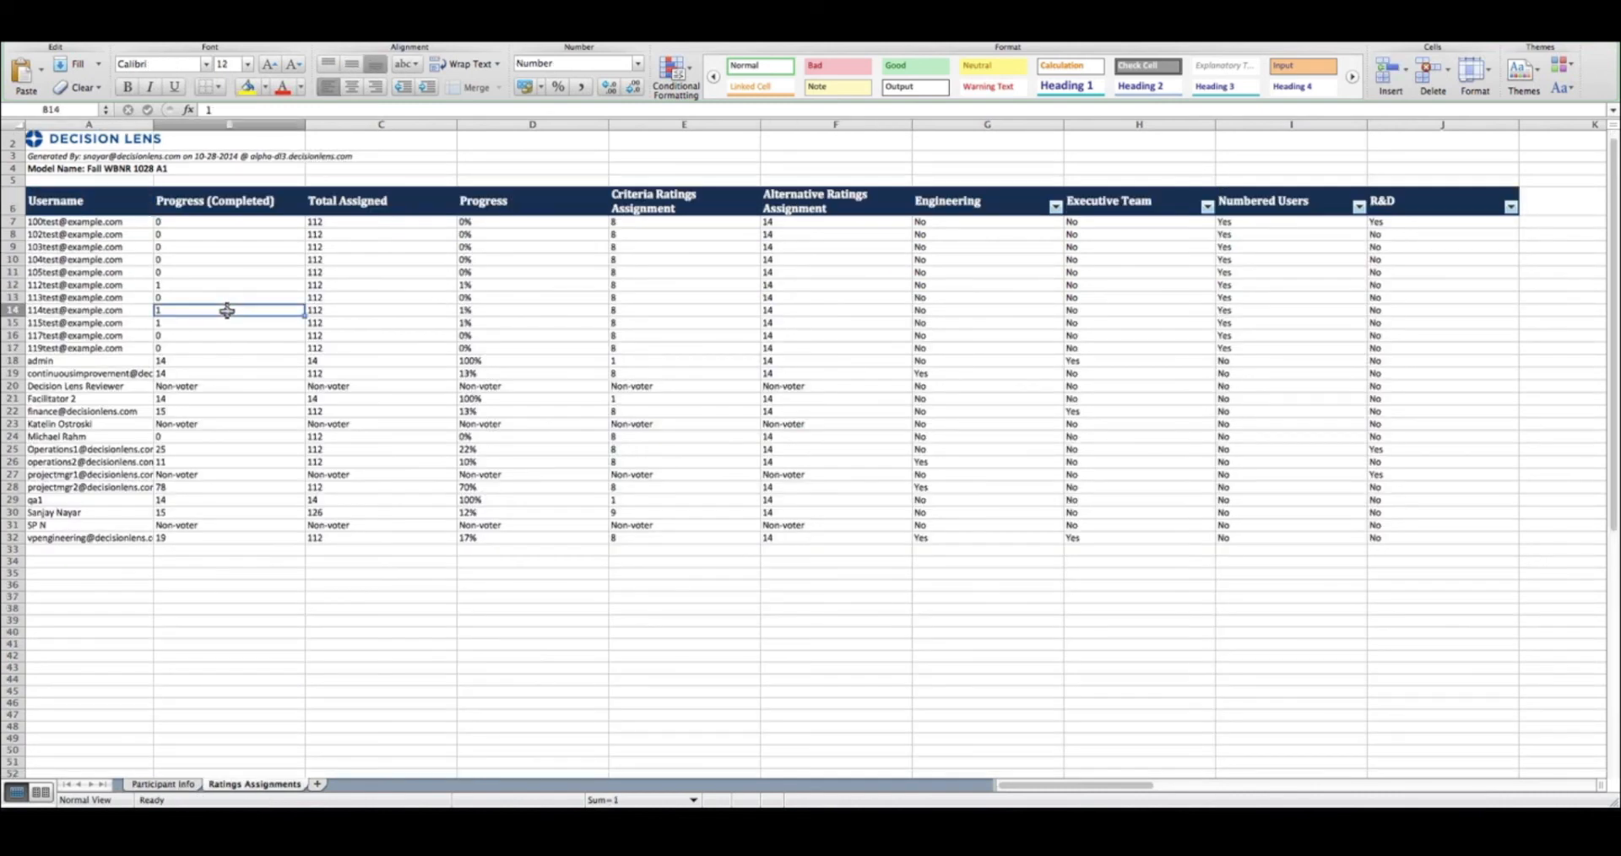
pyautogui.click(207, 261)
pyautogui.click(372, 272)
pyautogui.click(511, 271)
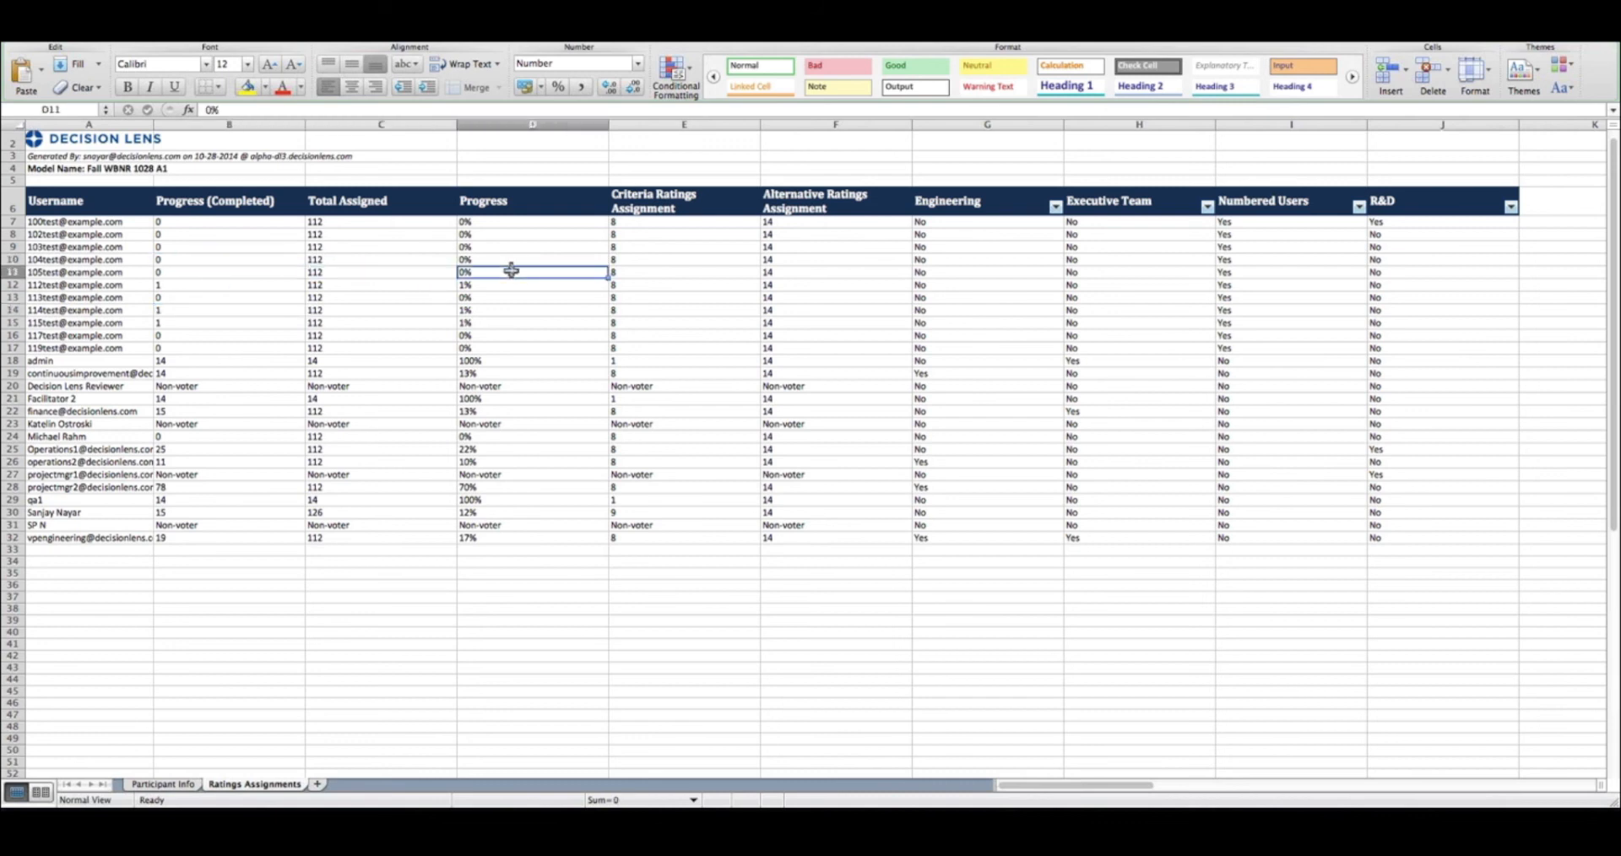
pyautogui.click(655, 257)
pyautogui.click(839, 272)
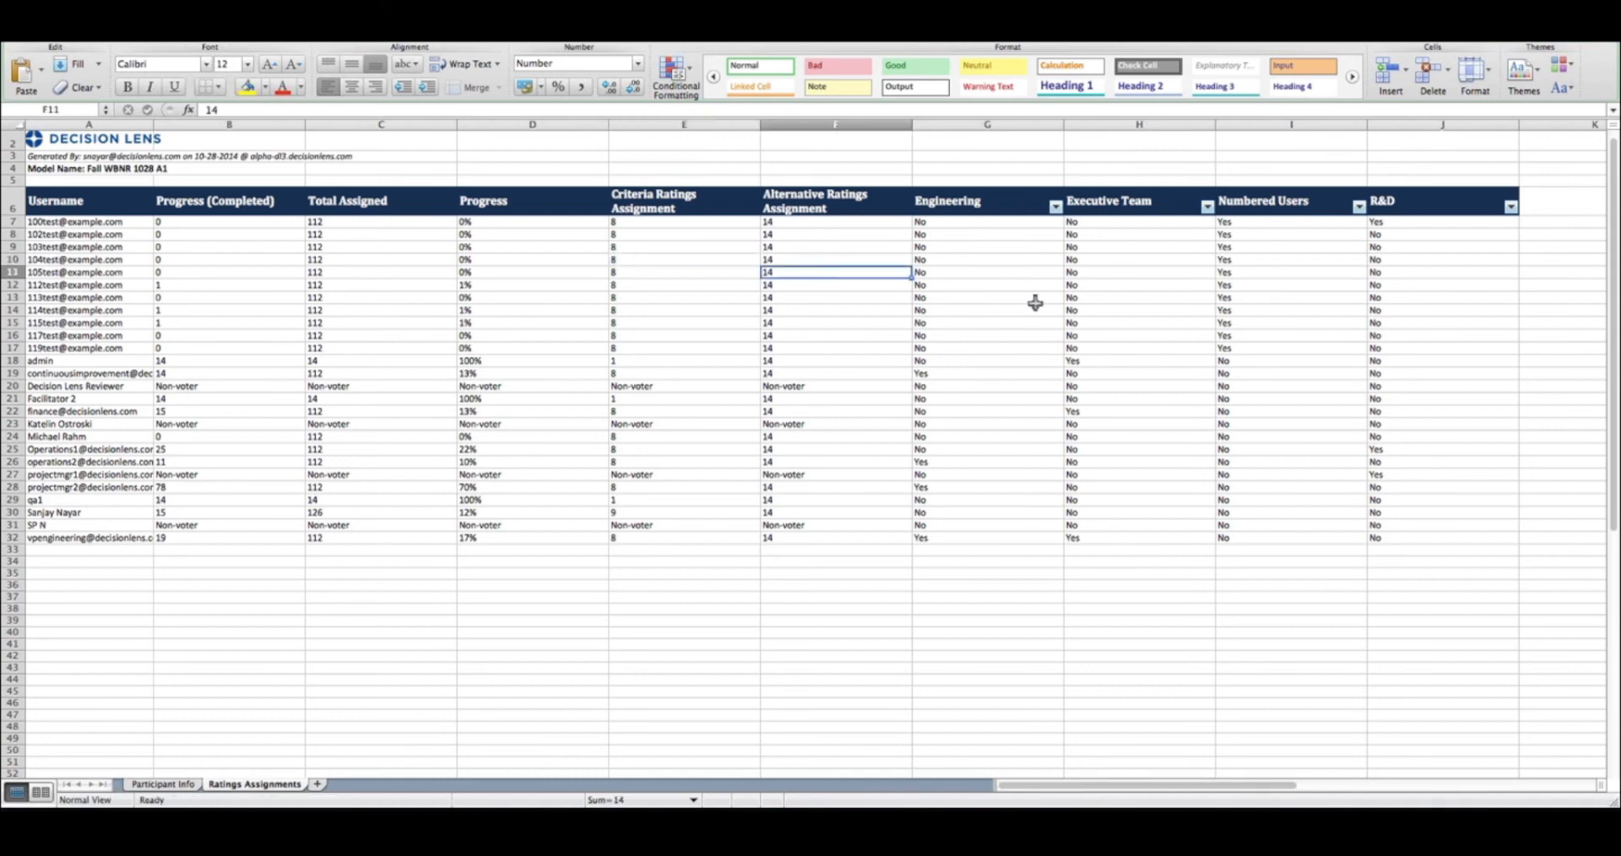
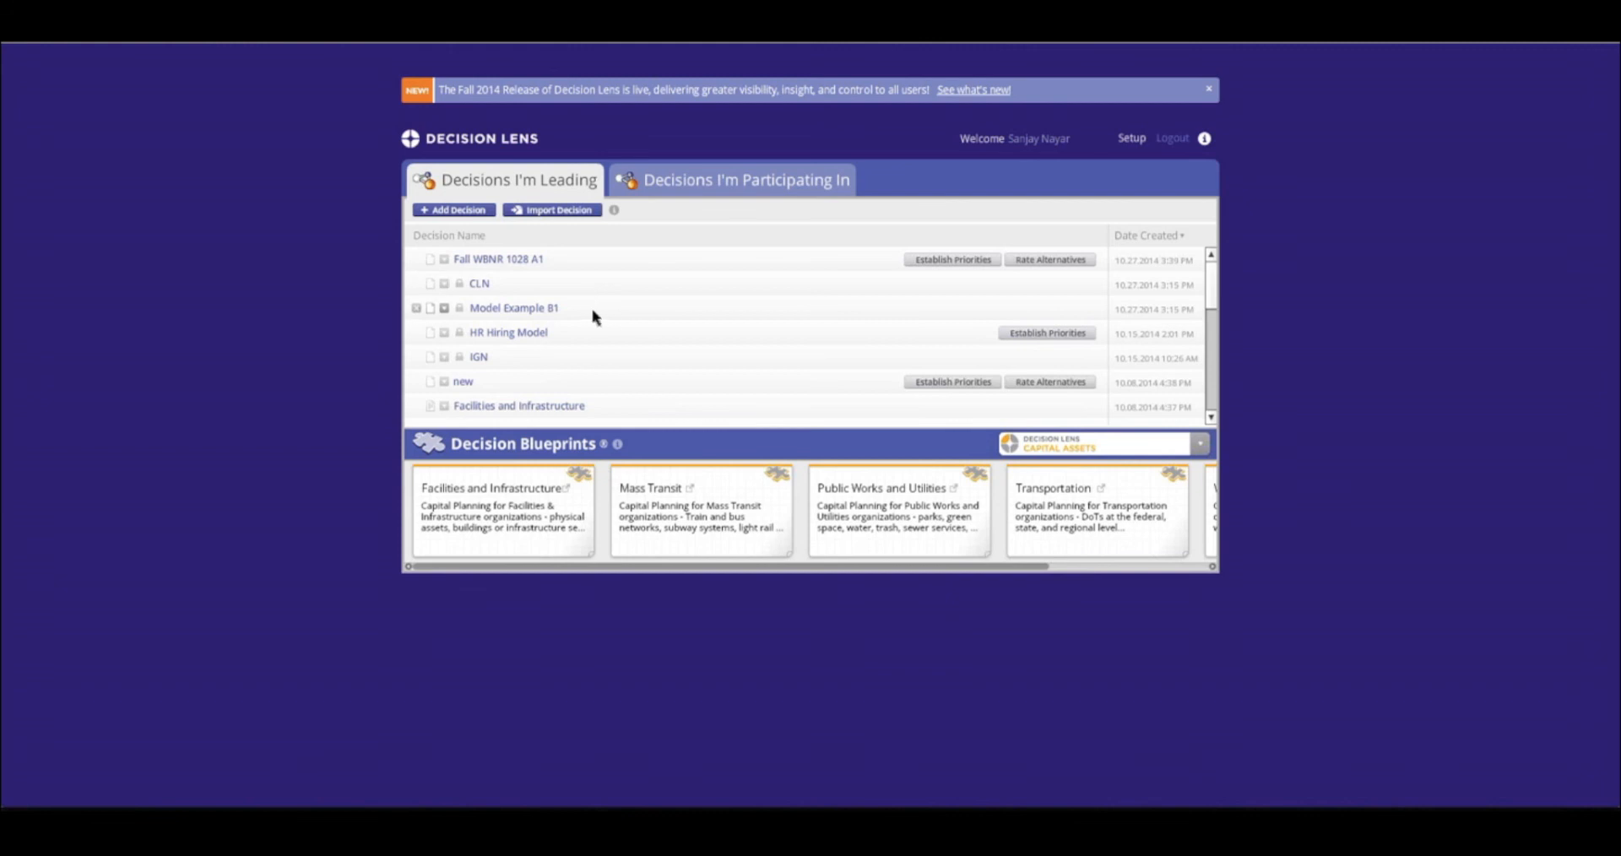
# Open Fall WBNR 1028 A1 in Decision Lens and change the second-to-last participant's role from Reviewer to Facilitator.
pyautogui.click(525, 258)
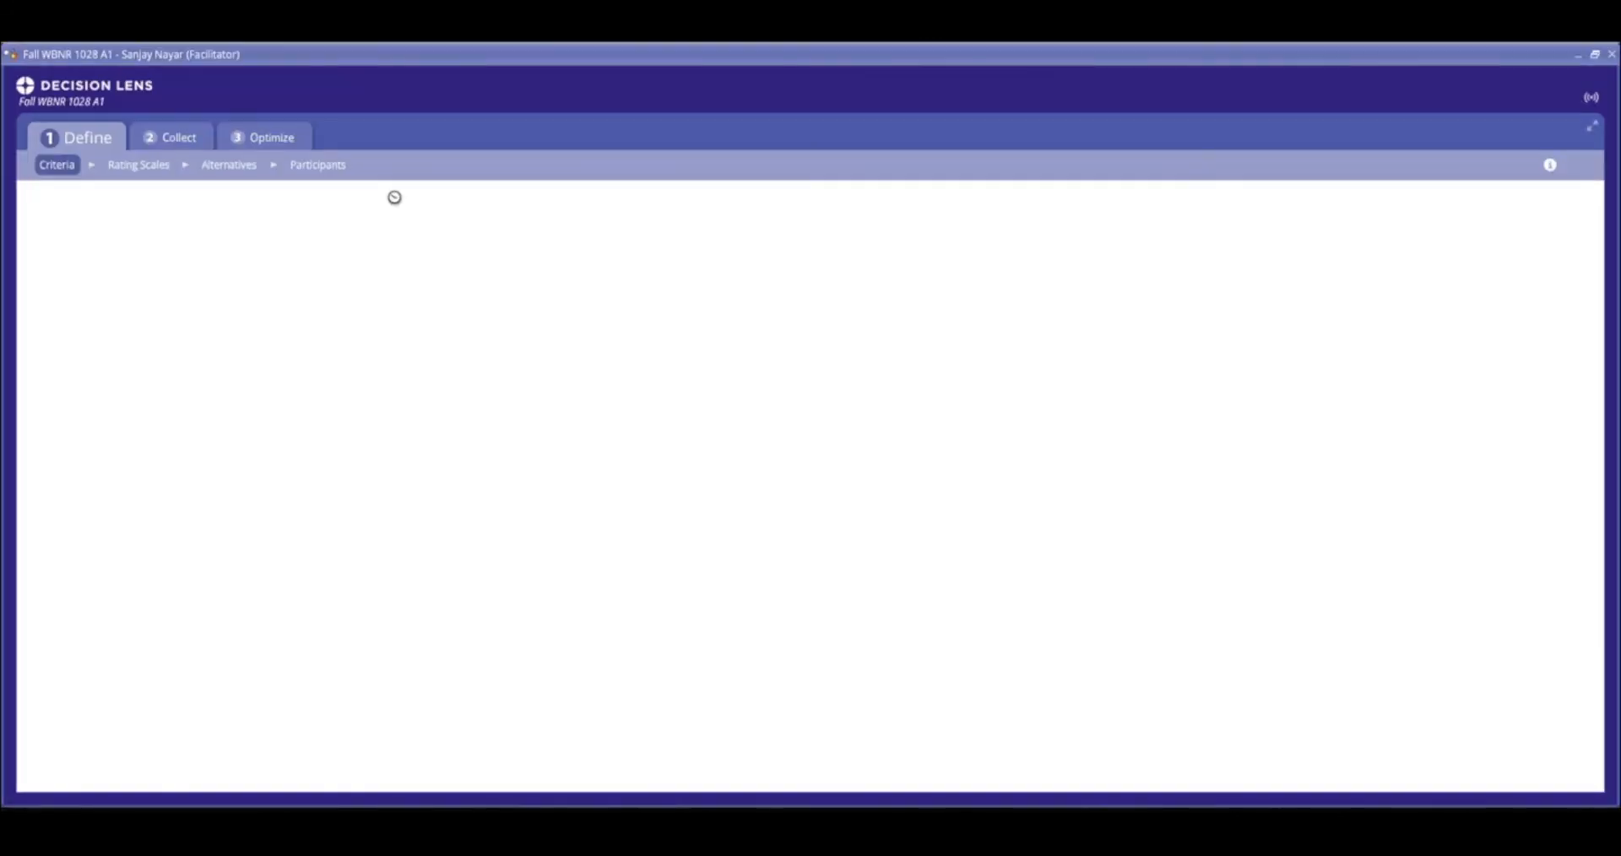
pyautogui.click(314, 163)
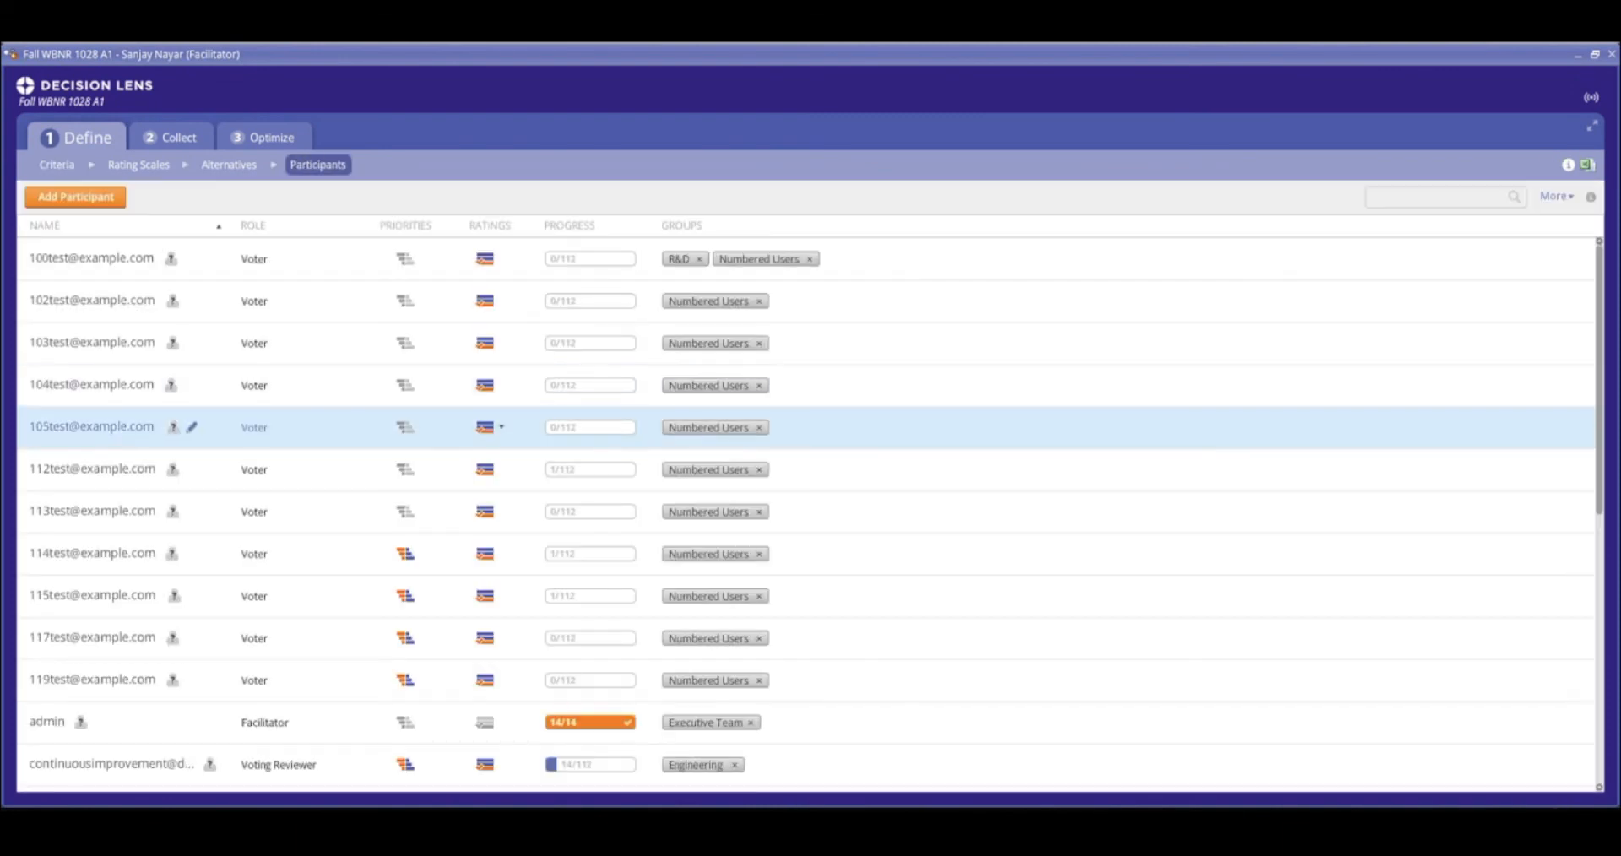
pyautogui.scroll(-5, 525, 422)
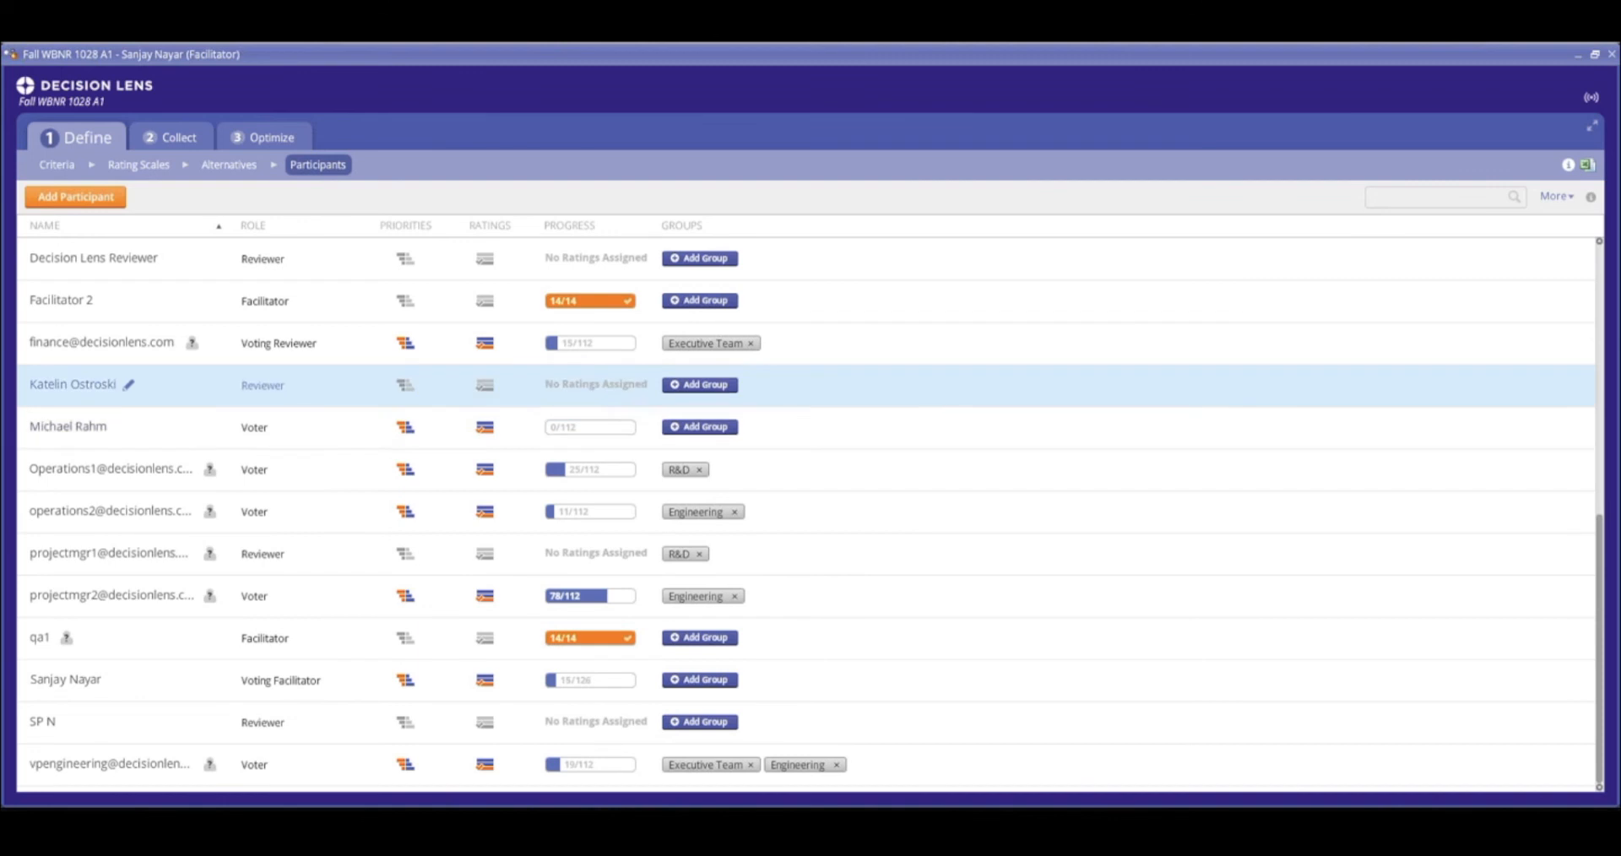
pyautogui.click(275, 724)
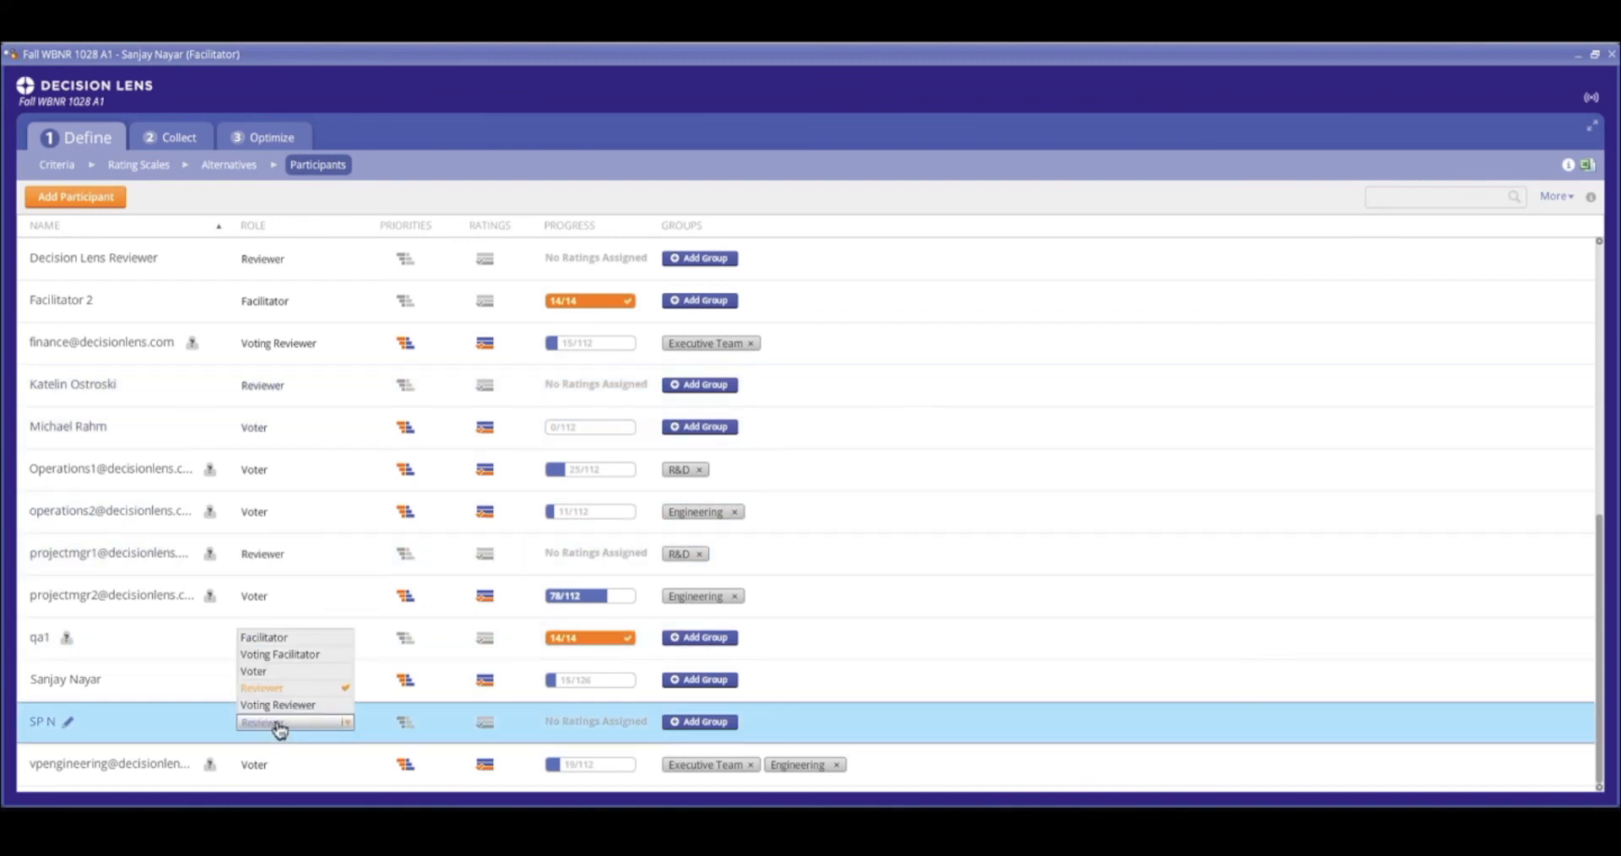
pyautogui.click(279, 641)
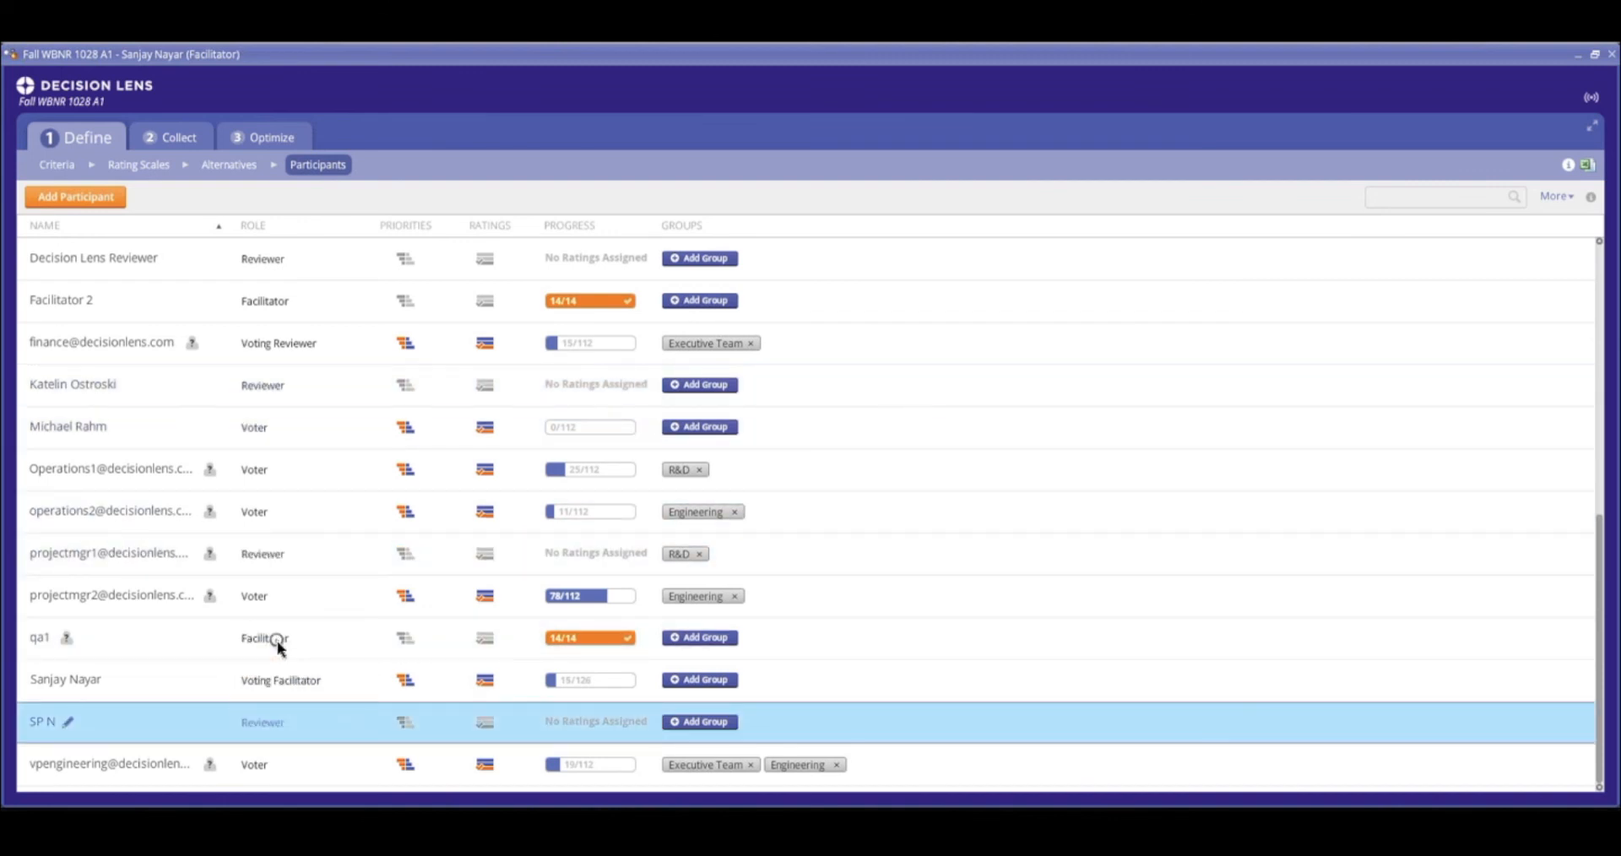
# Tile the two browser tabs horizontally and show the alternatives in the first facilitator's session.
pyautogui.click(368, 38)
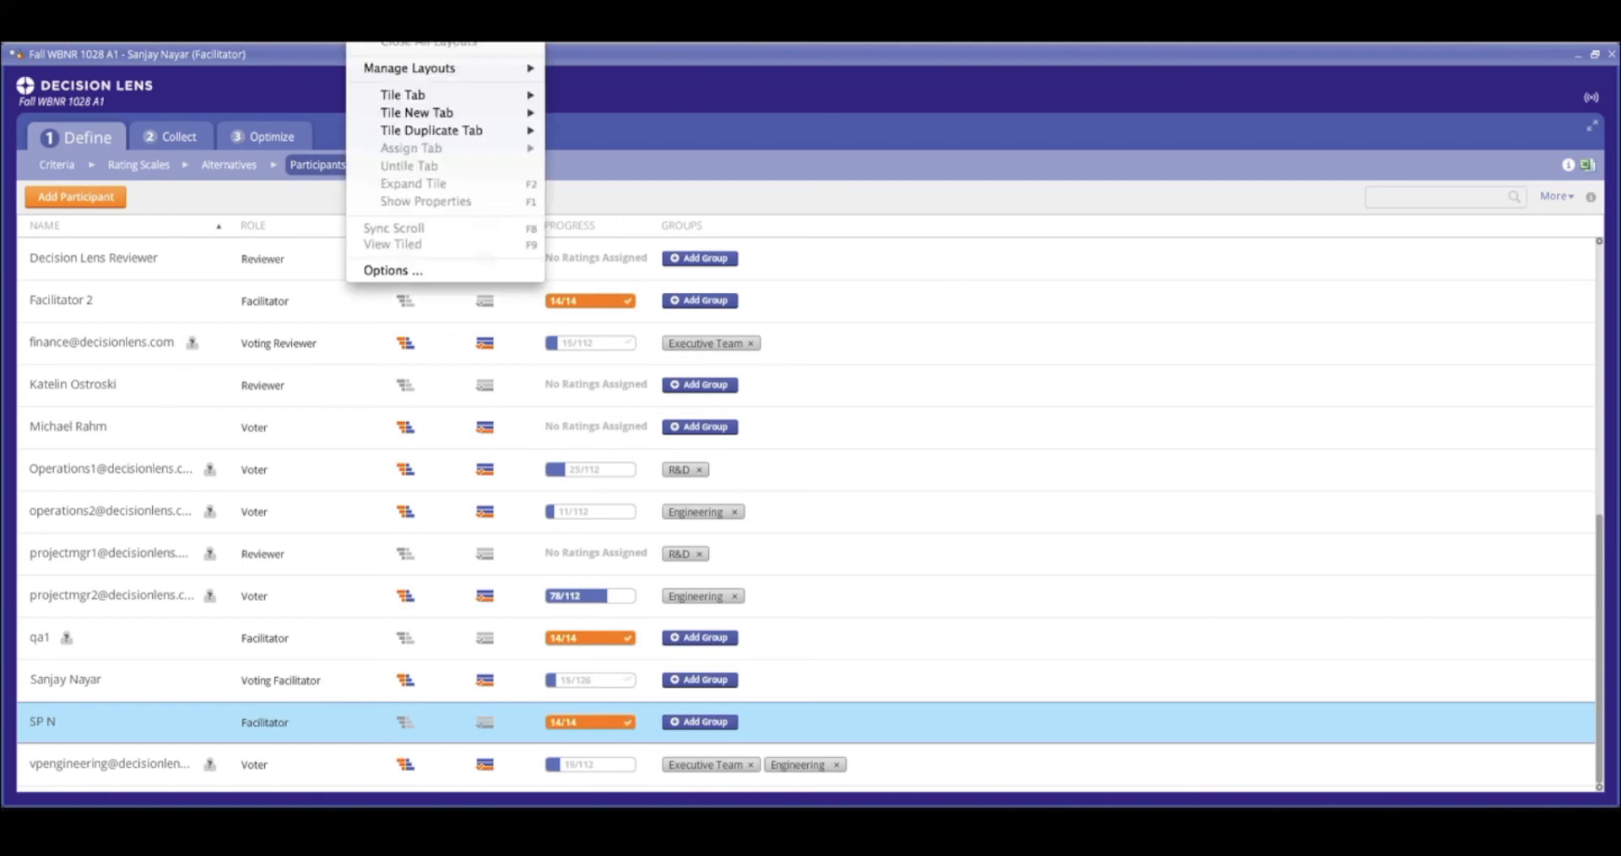
pyautogui.moveTo(413, 22)
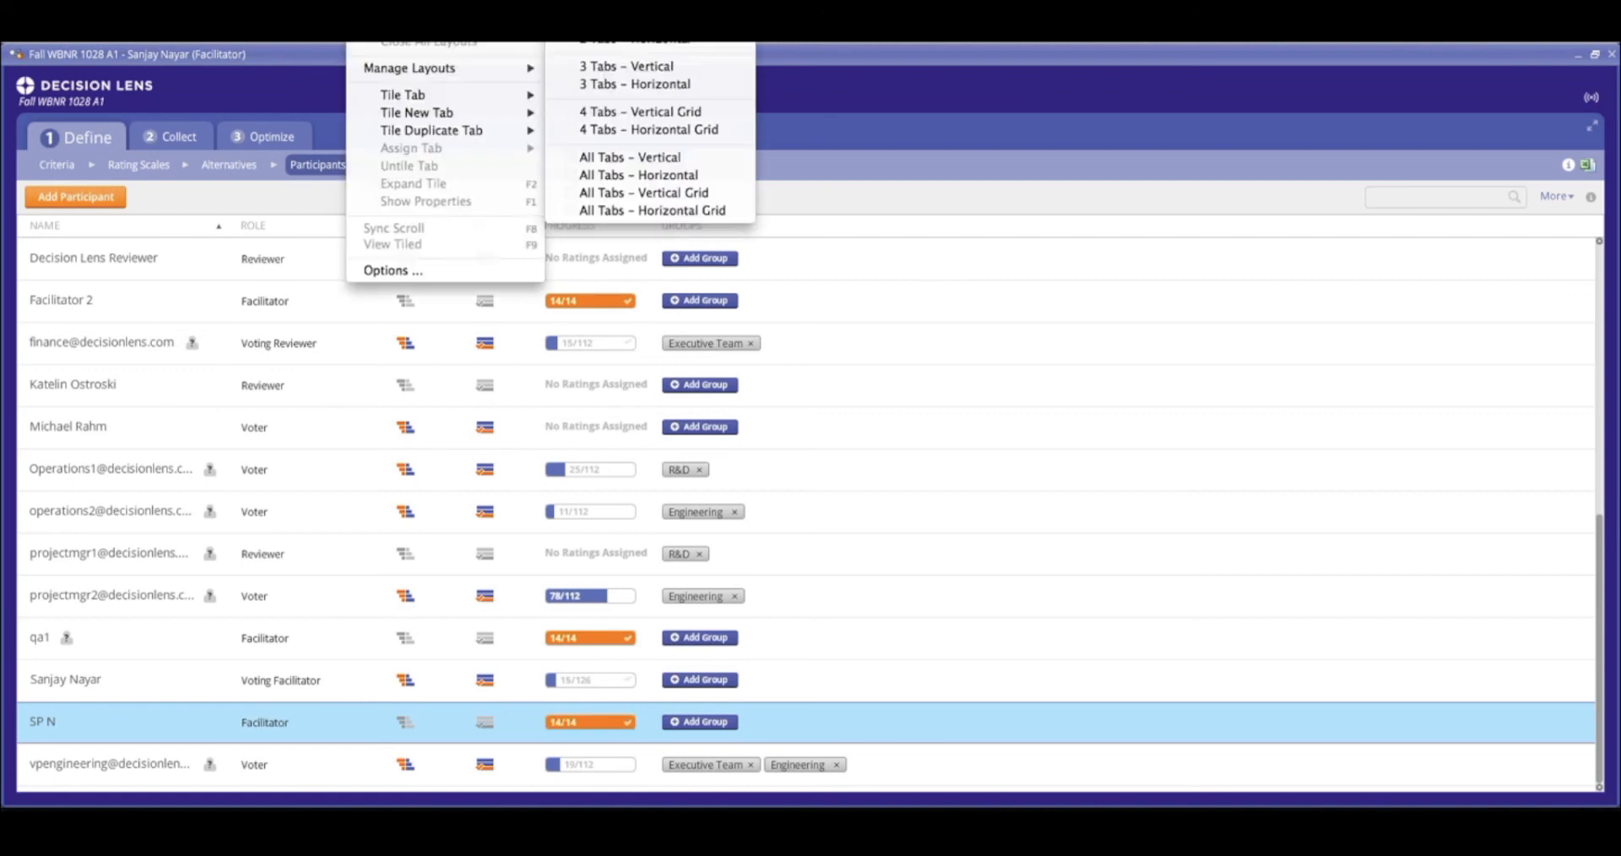
pyautogui.click(634, 43)
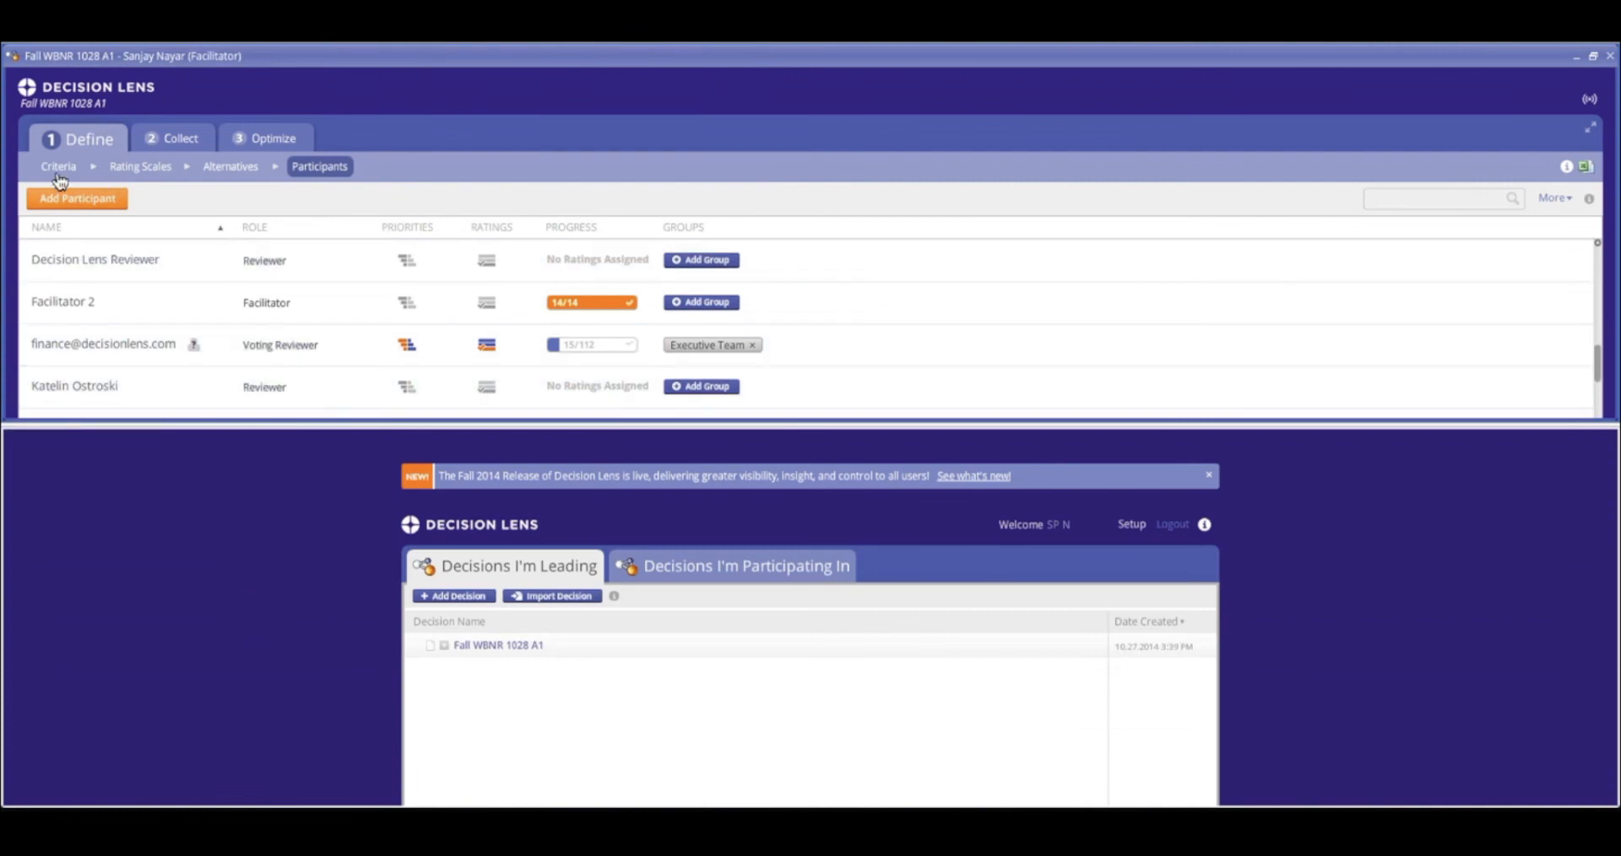
pyautogui.click(222, 168)
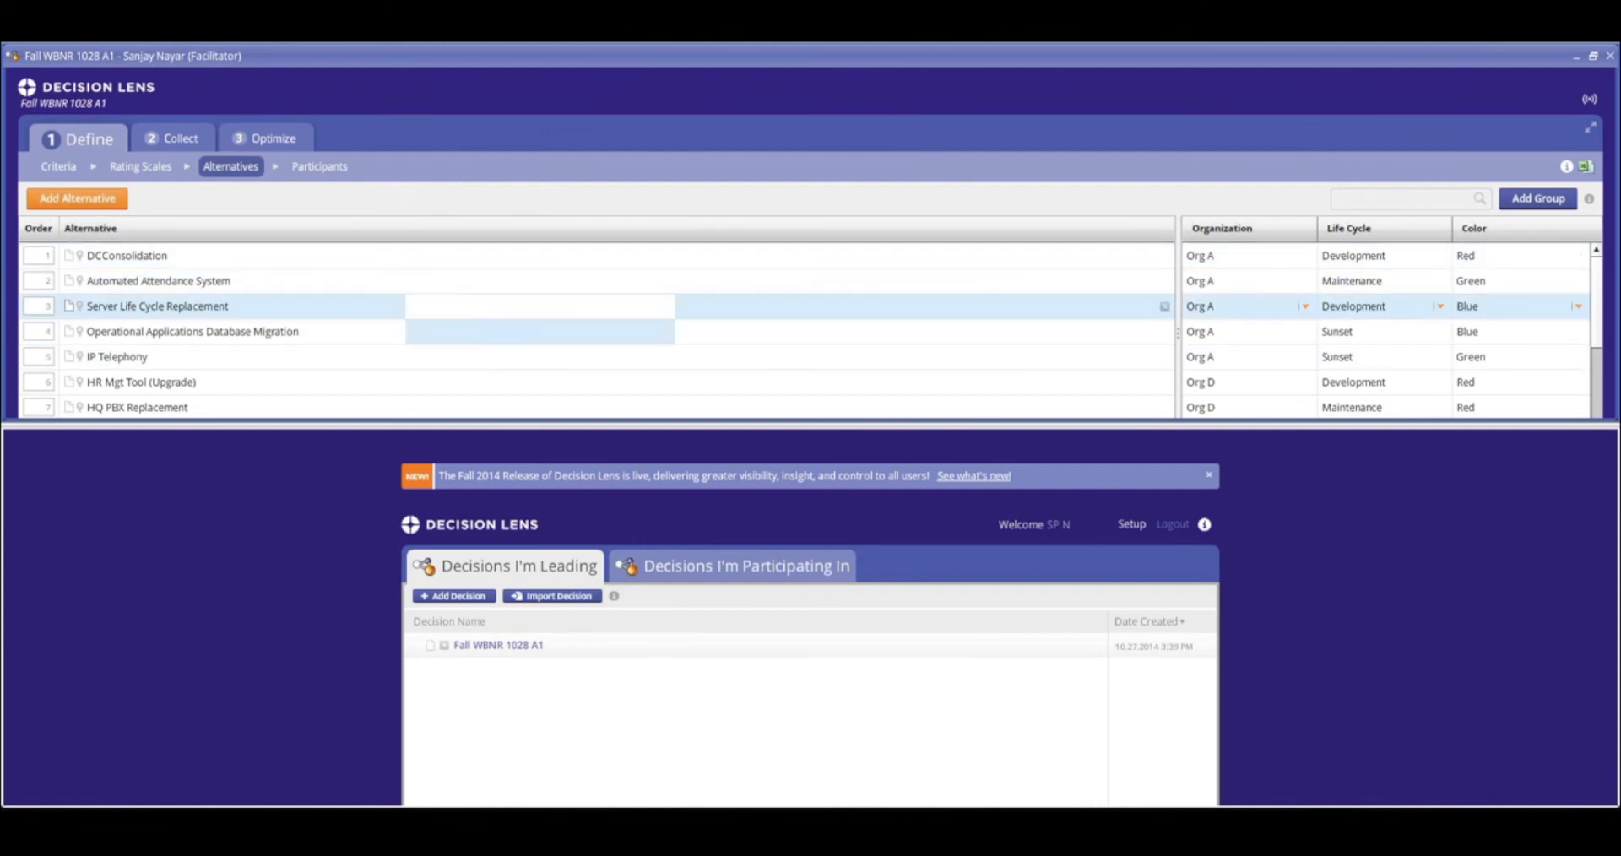
# Open Fall WBNR 1028 A1 in the second facilitator's session and go to Allocate in the Optimize stage.
pyautogui.click(498, 646)
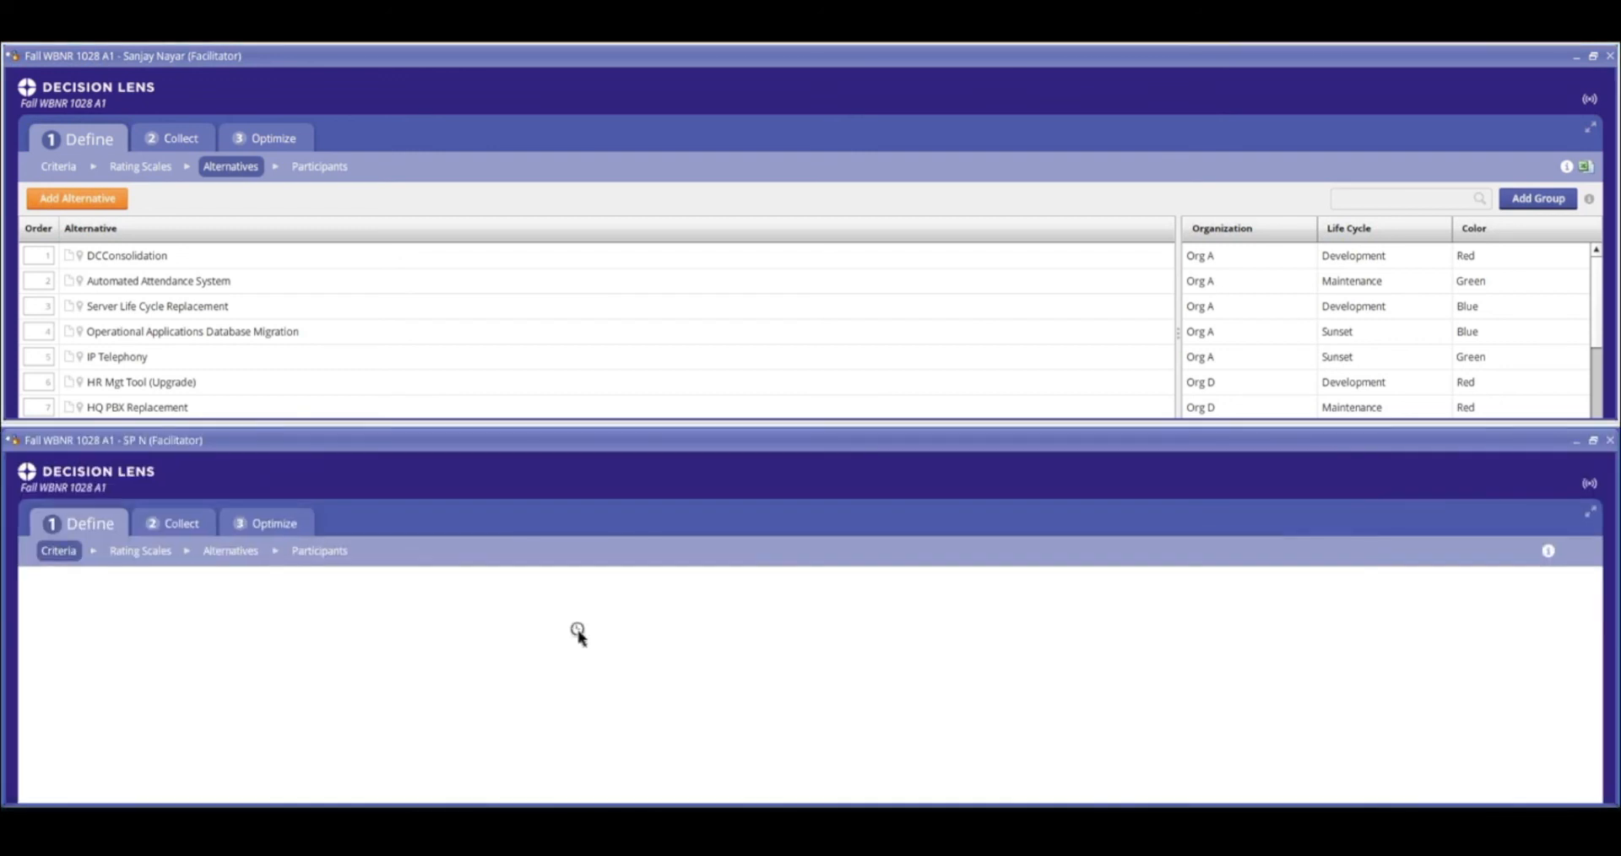
pyautogui.rightClick(279, 525)
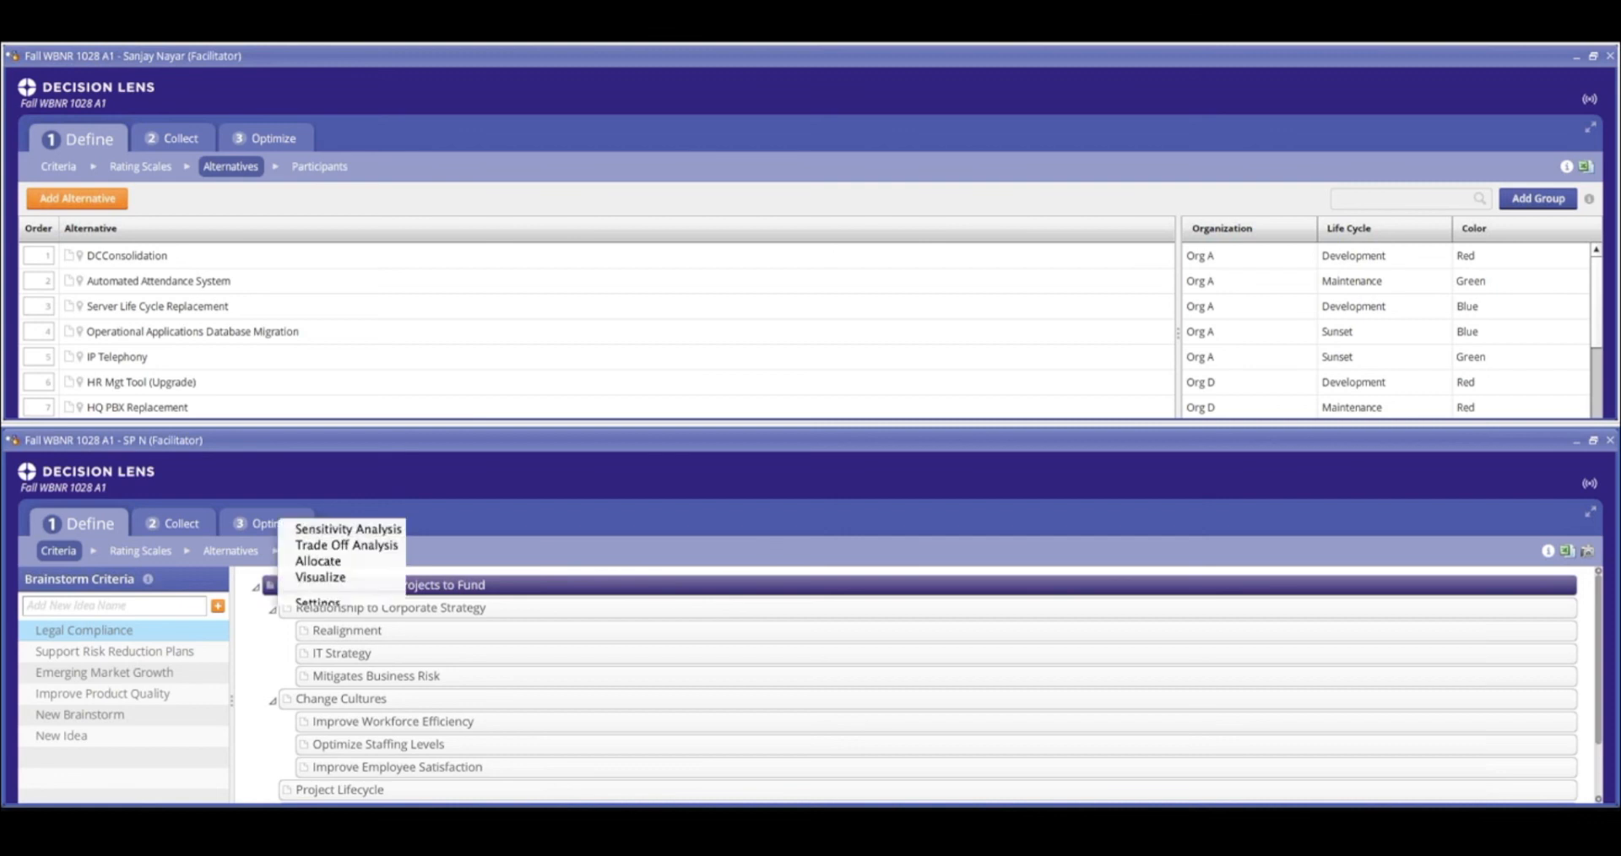
pyautogui.click(325, 563)
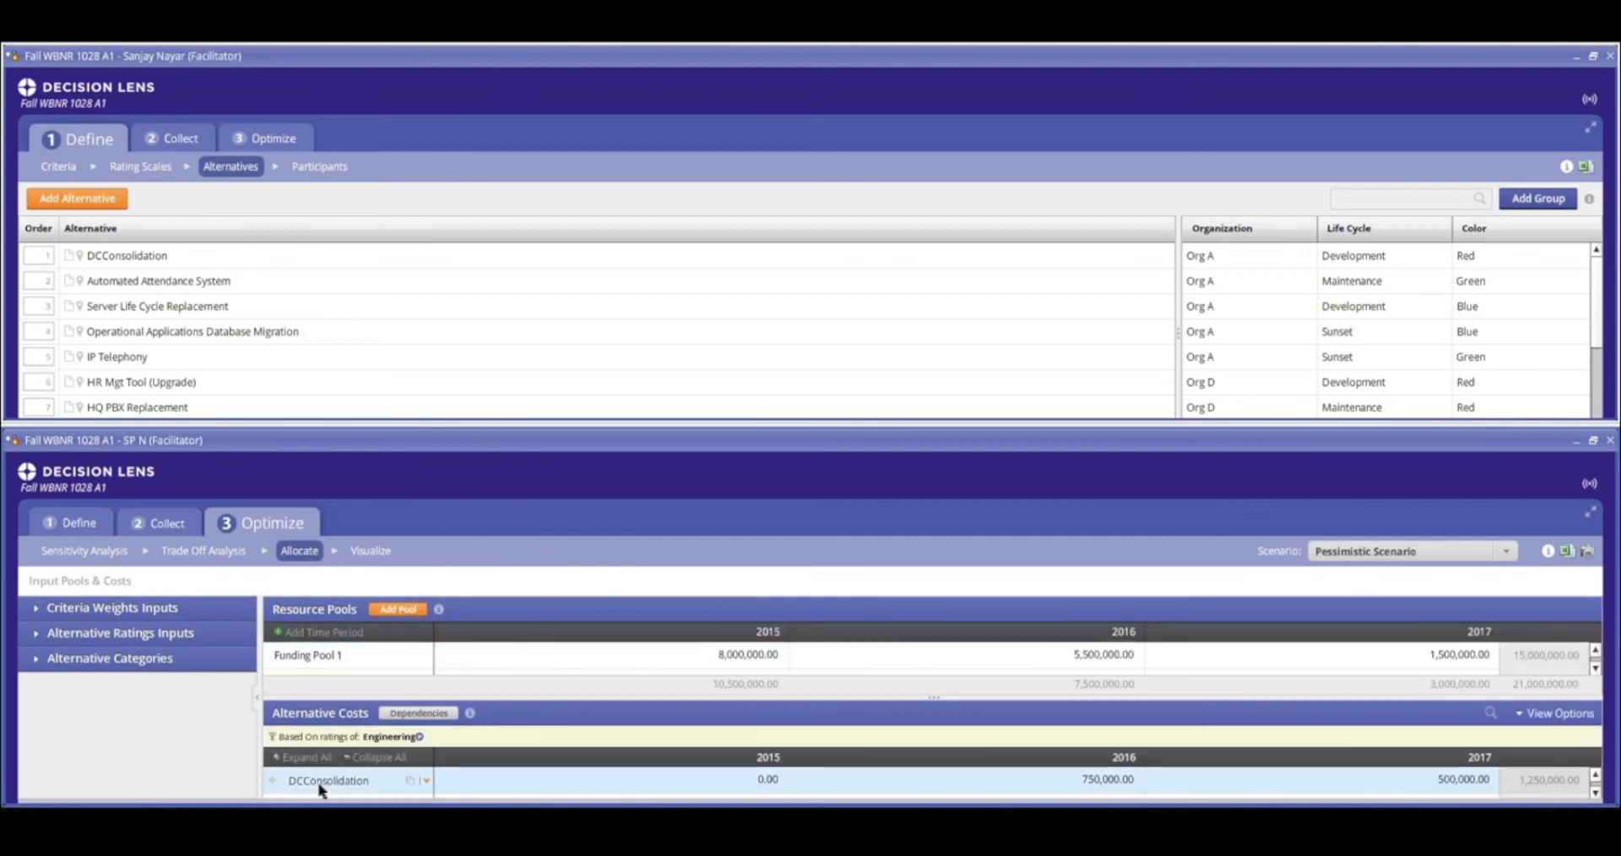
# Rename the alternative DCConsolidation to Data Center Consolidation in the first facilitator's session.
pyautogui.click(109, 258)
pyautogui.doubleClick(125, 258)
pyautogui.click(105, 257)
pyautogui.press('BackSpace')
pyautogui.write('ata Center')
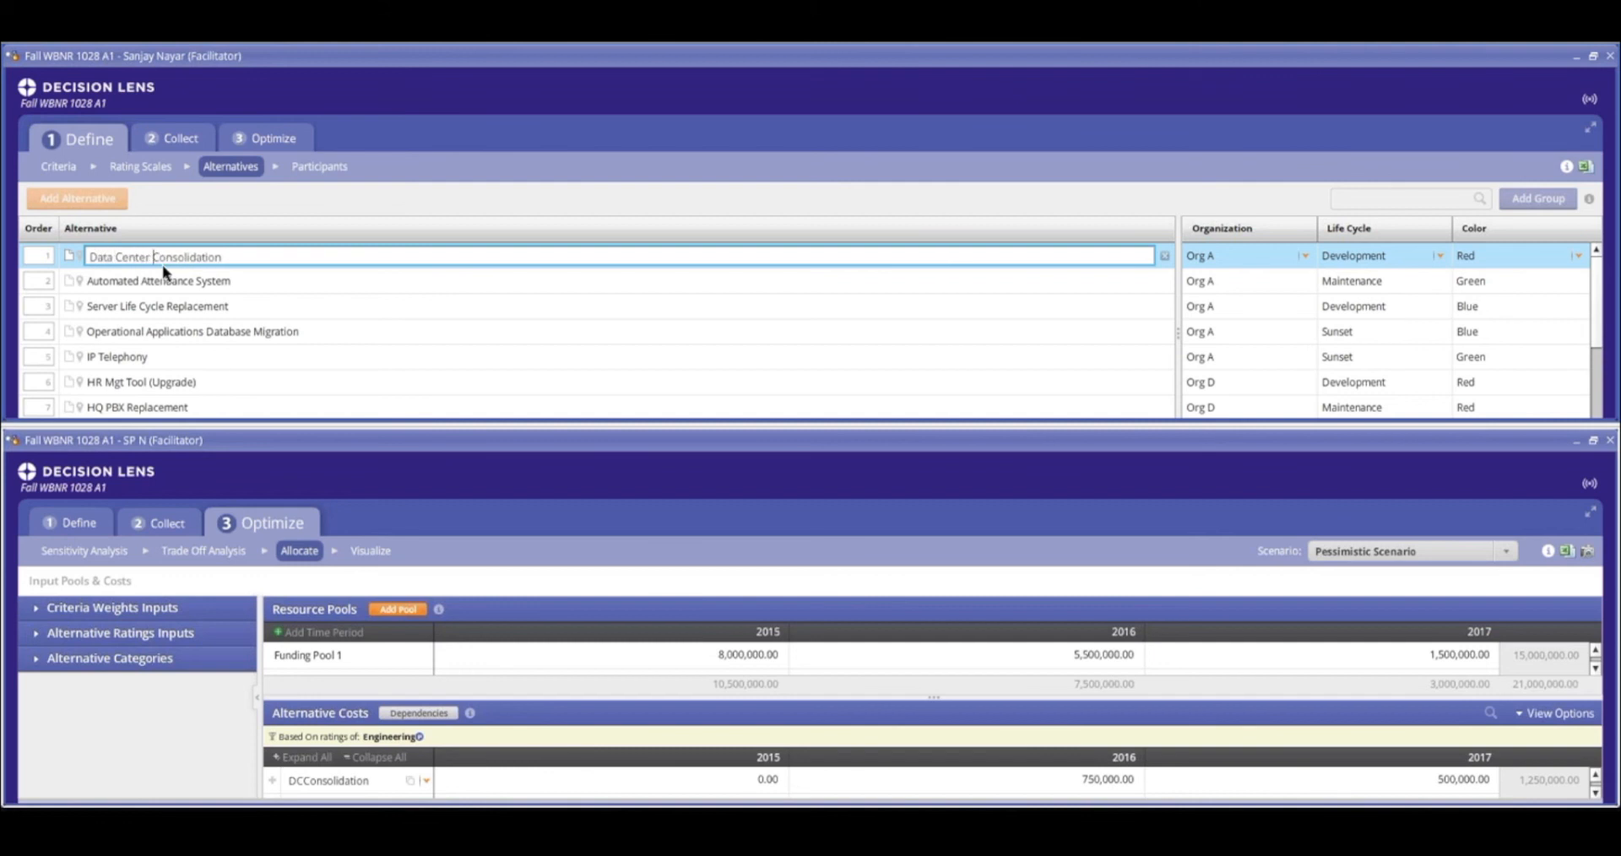
pyautogui.press('Return')
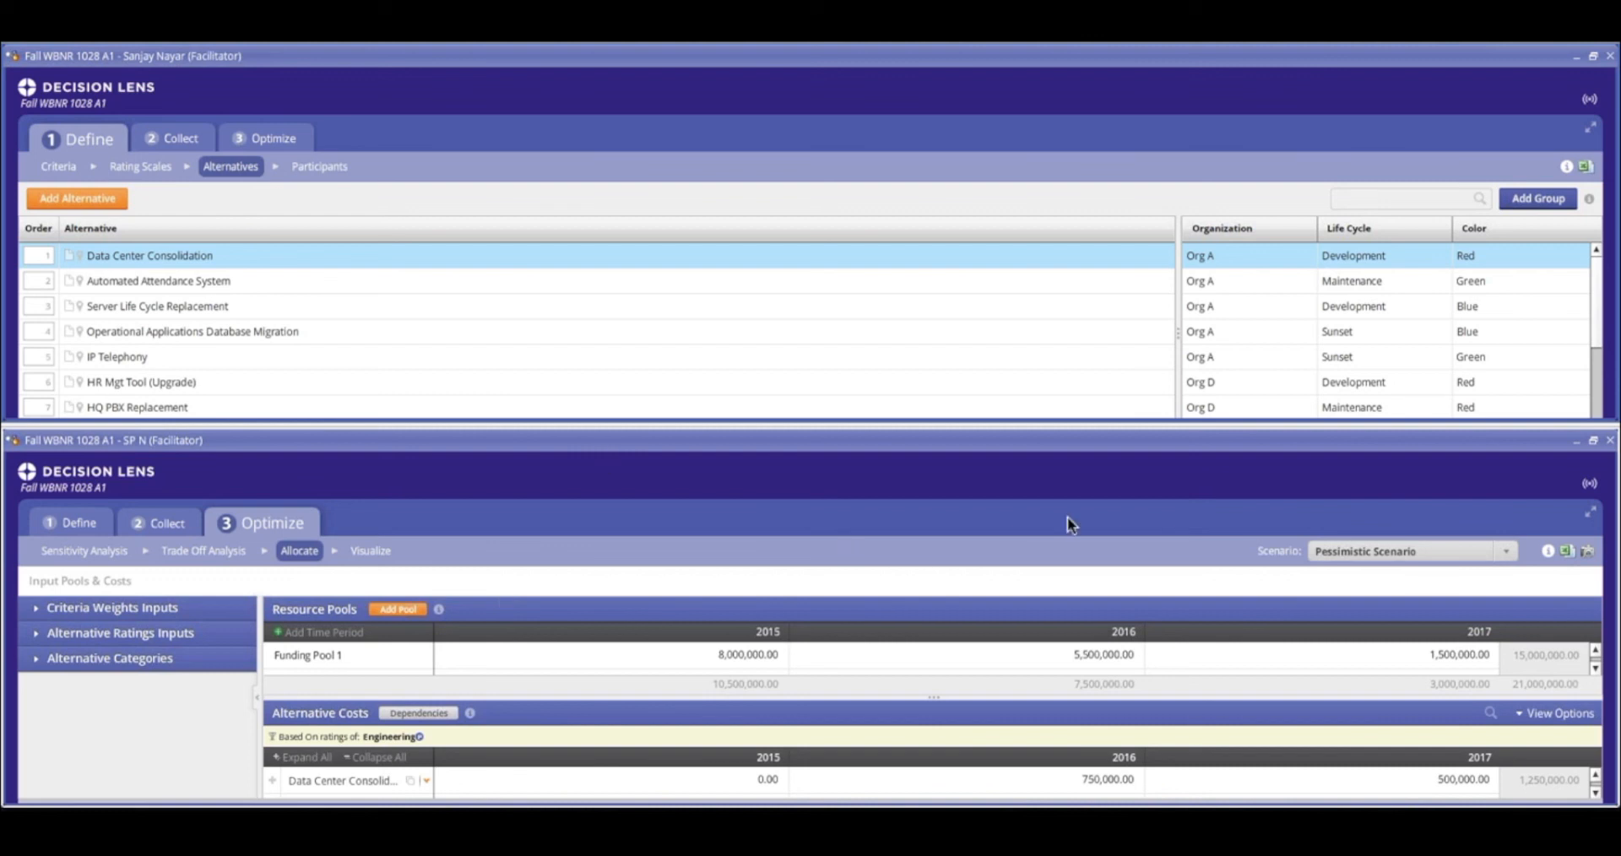
# Close the decision in the second facilitator's session and show the Criteria of the first facilitator's decision in an untiled view.
pyautogui.click(1610, 441)
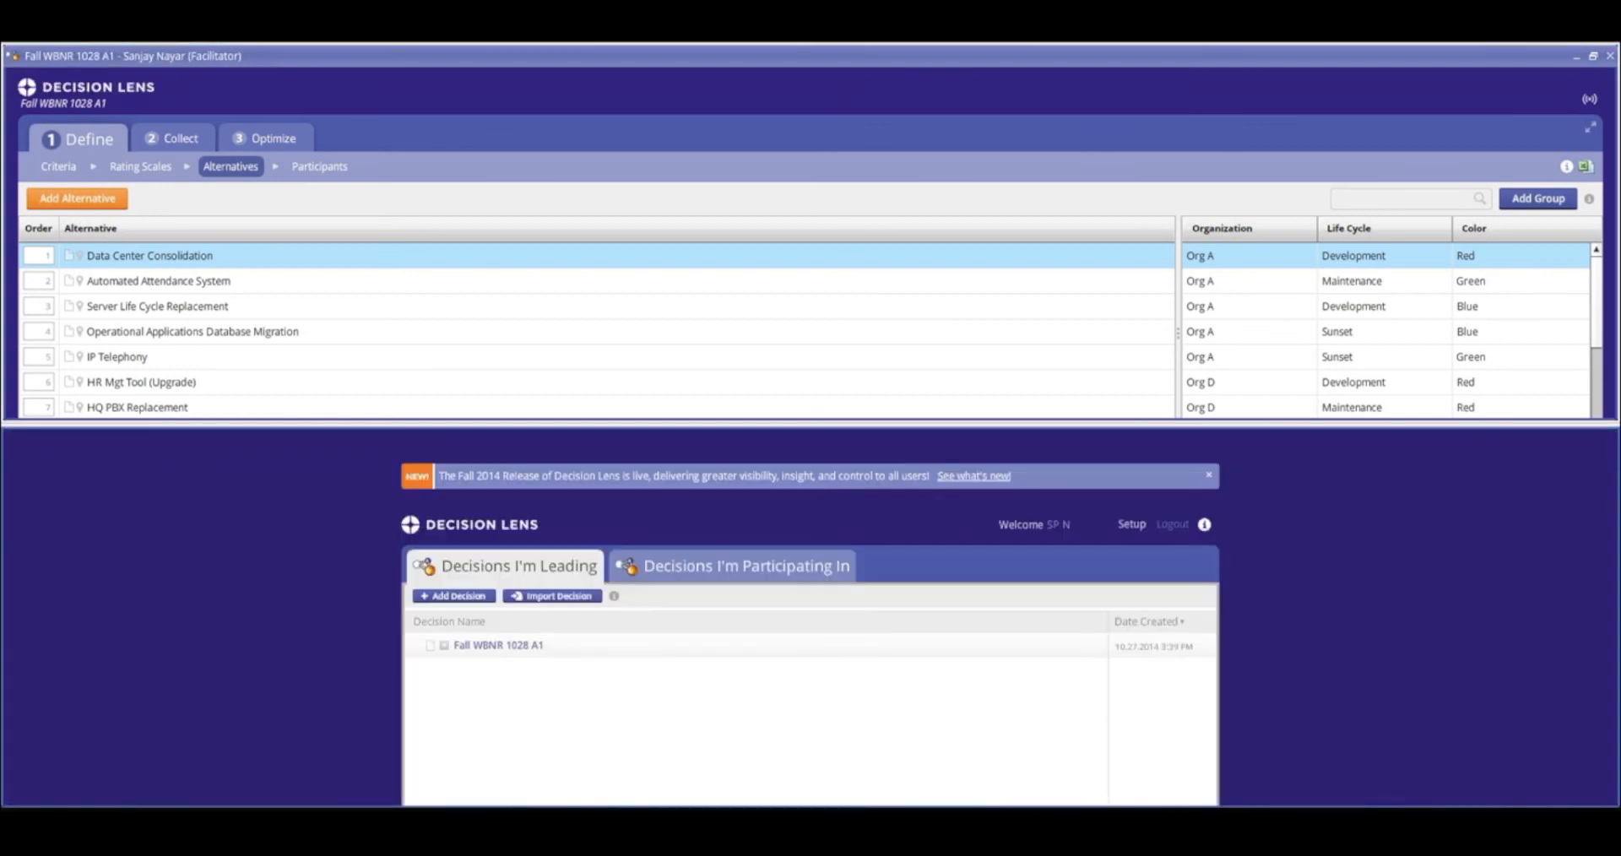
pyautogui.click(375, 25)
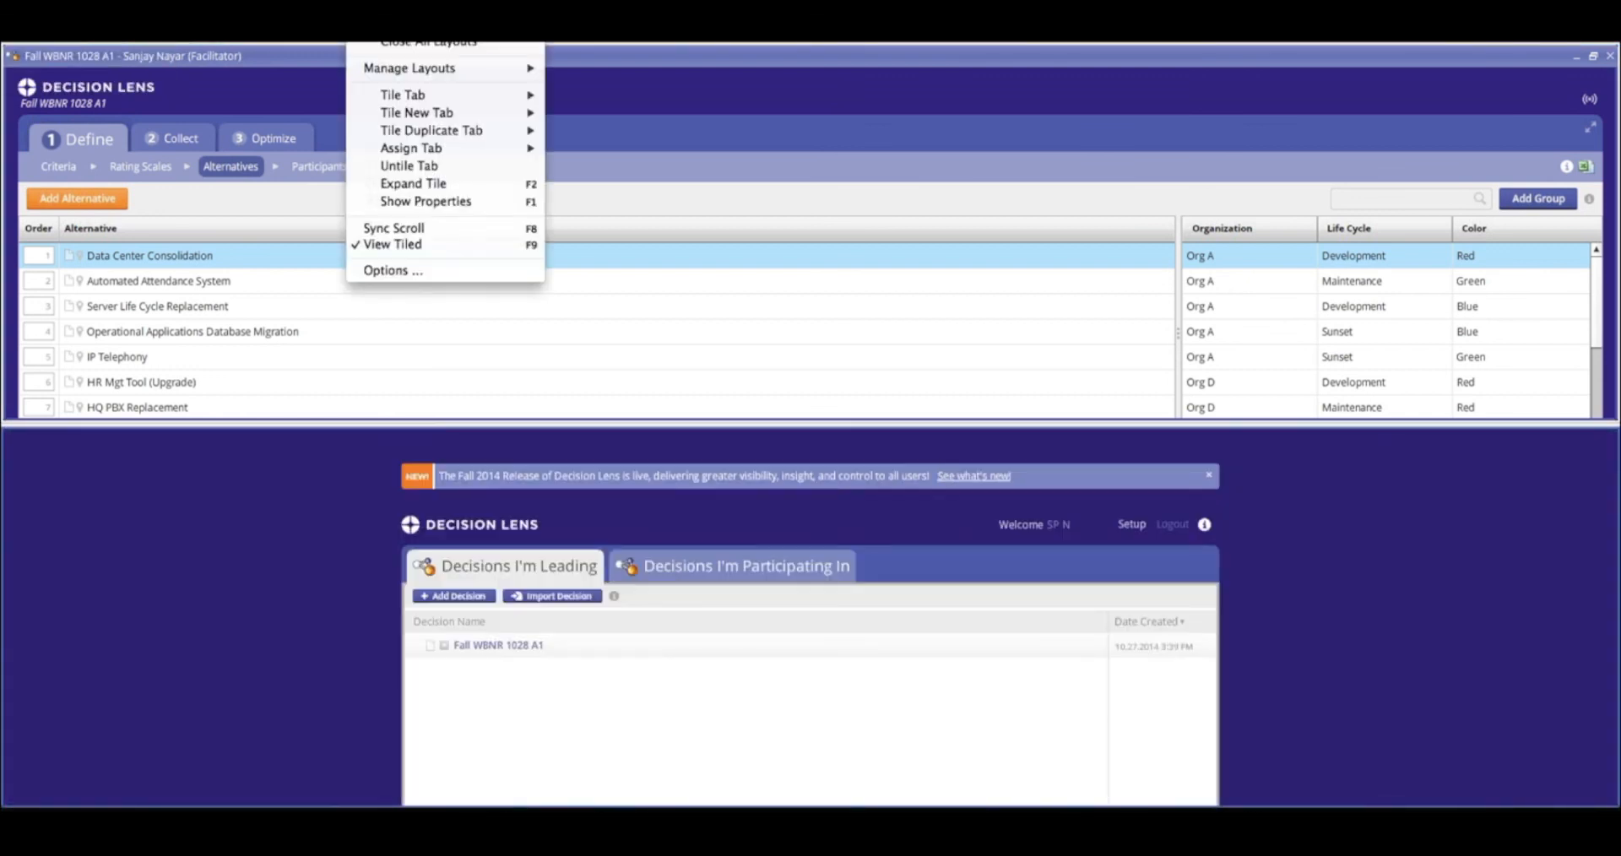
pyautogui.press('Escape')
pyautogui.click(340, 27)
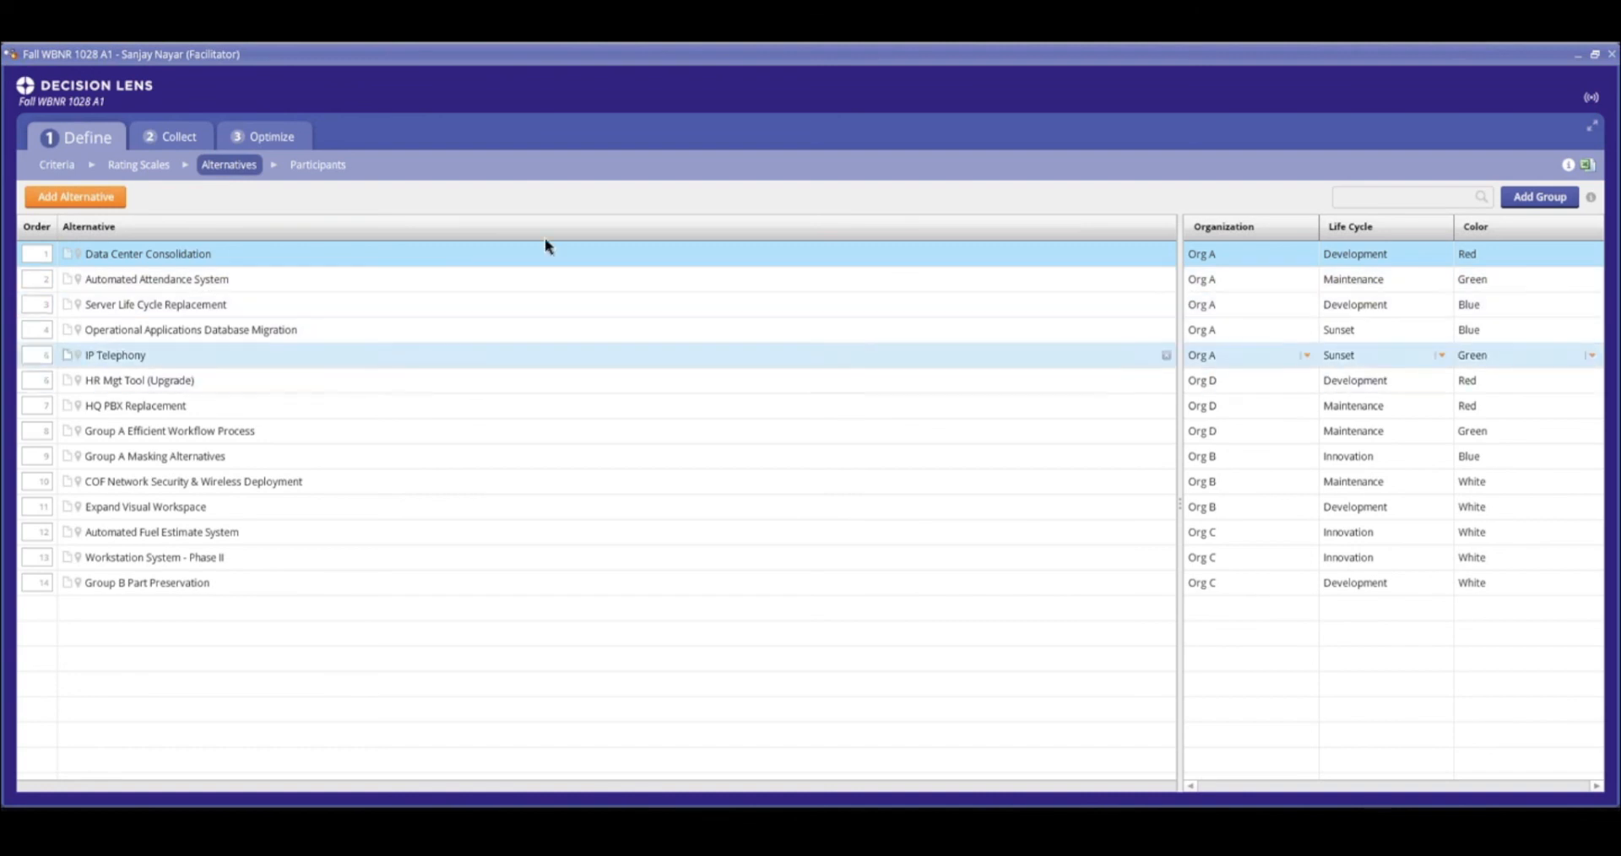
pyautogui.click(66, 173)
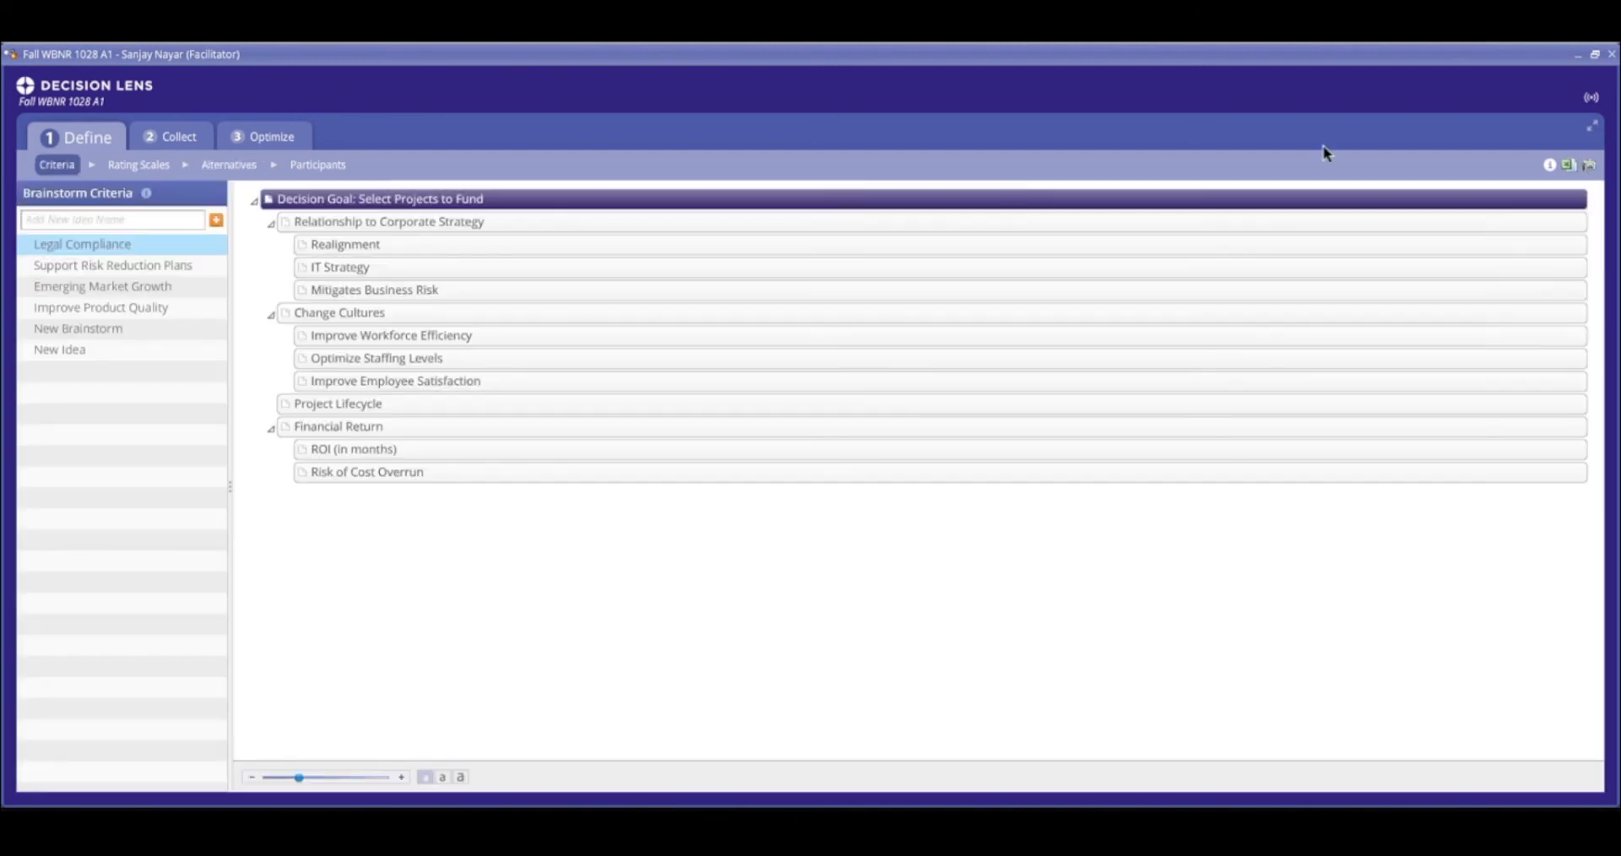
# Examine the Broadcasting help and the Facilitator Broadcast support article, then return to the criteria.
pyautogui.click(1593, 99)
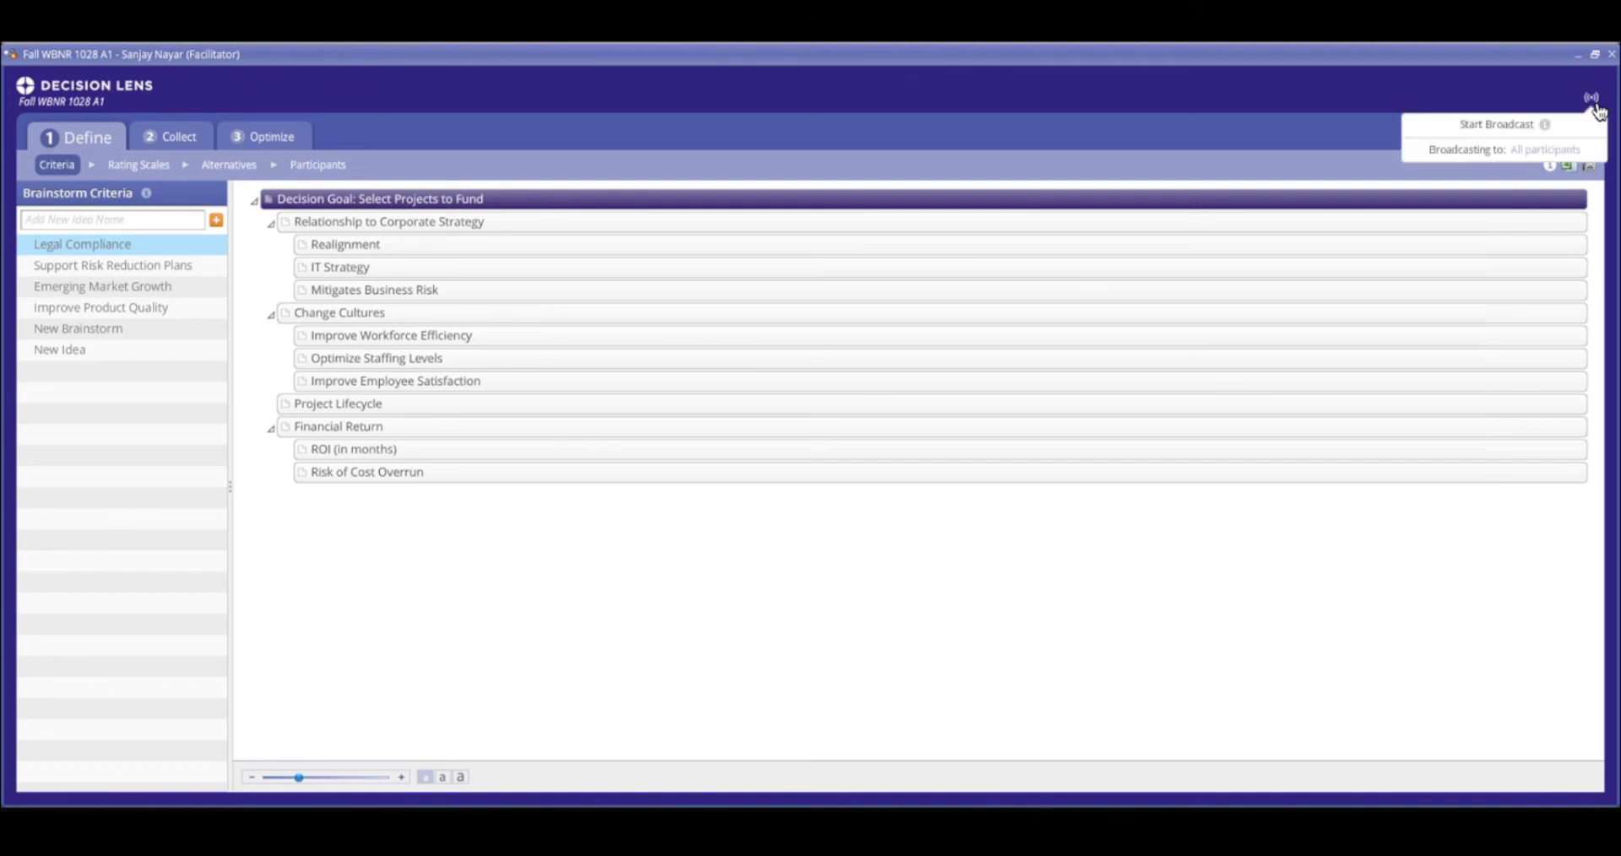
pyautogui.click(1554, 137)
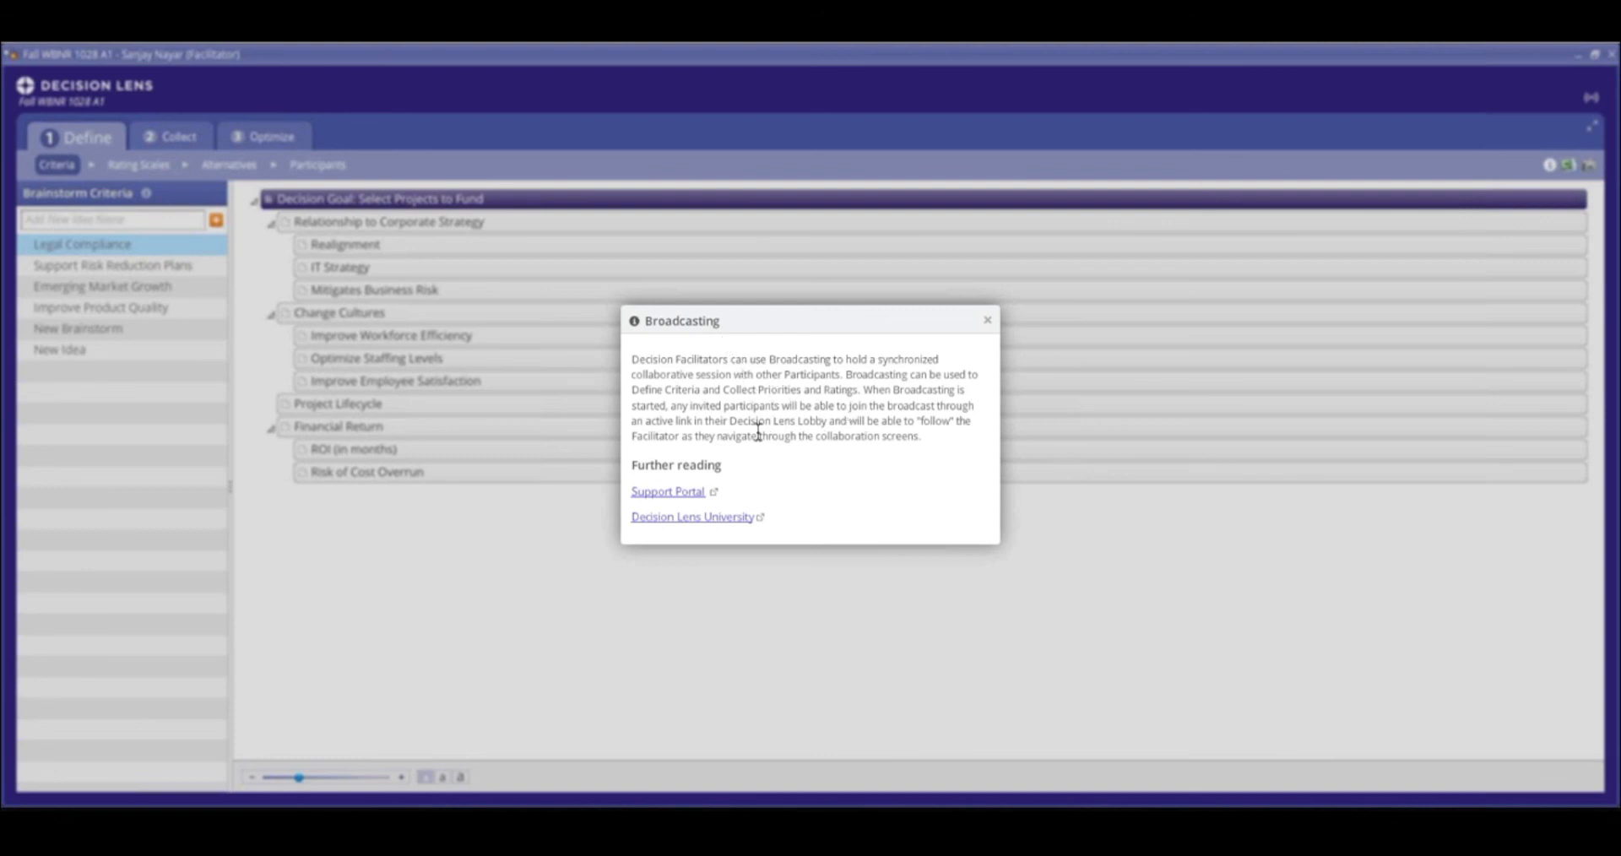
pyautogui.click(689, 494)
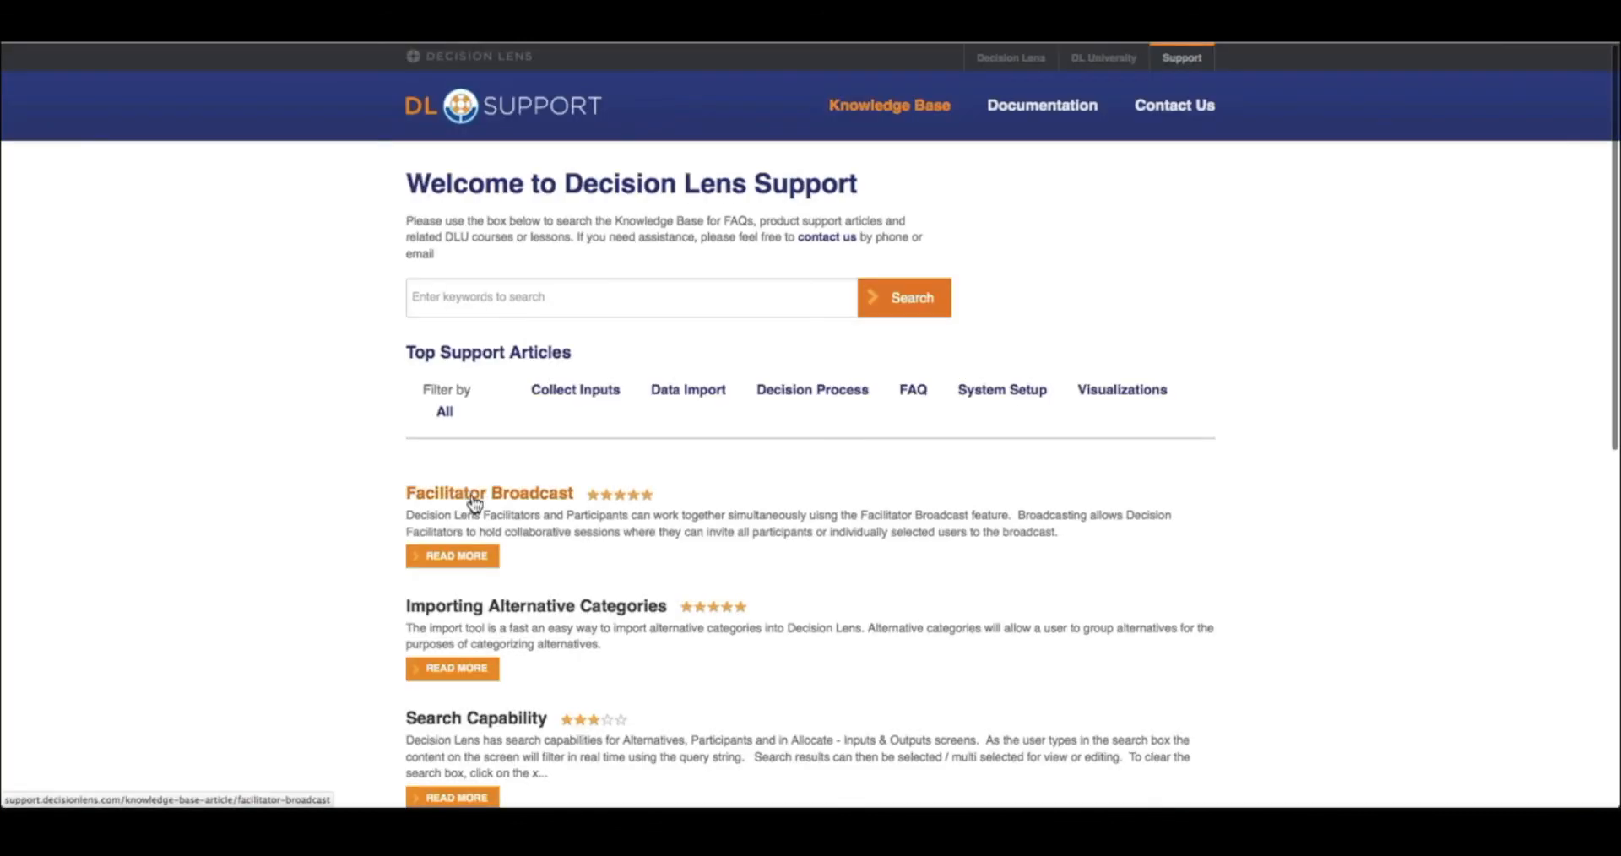
pyautogui.click(517, 501)
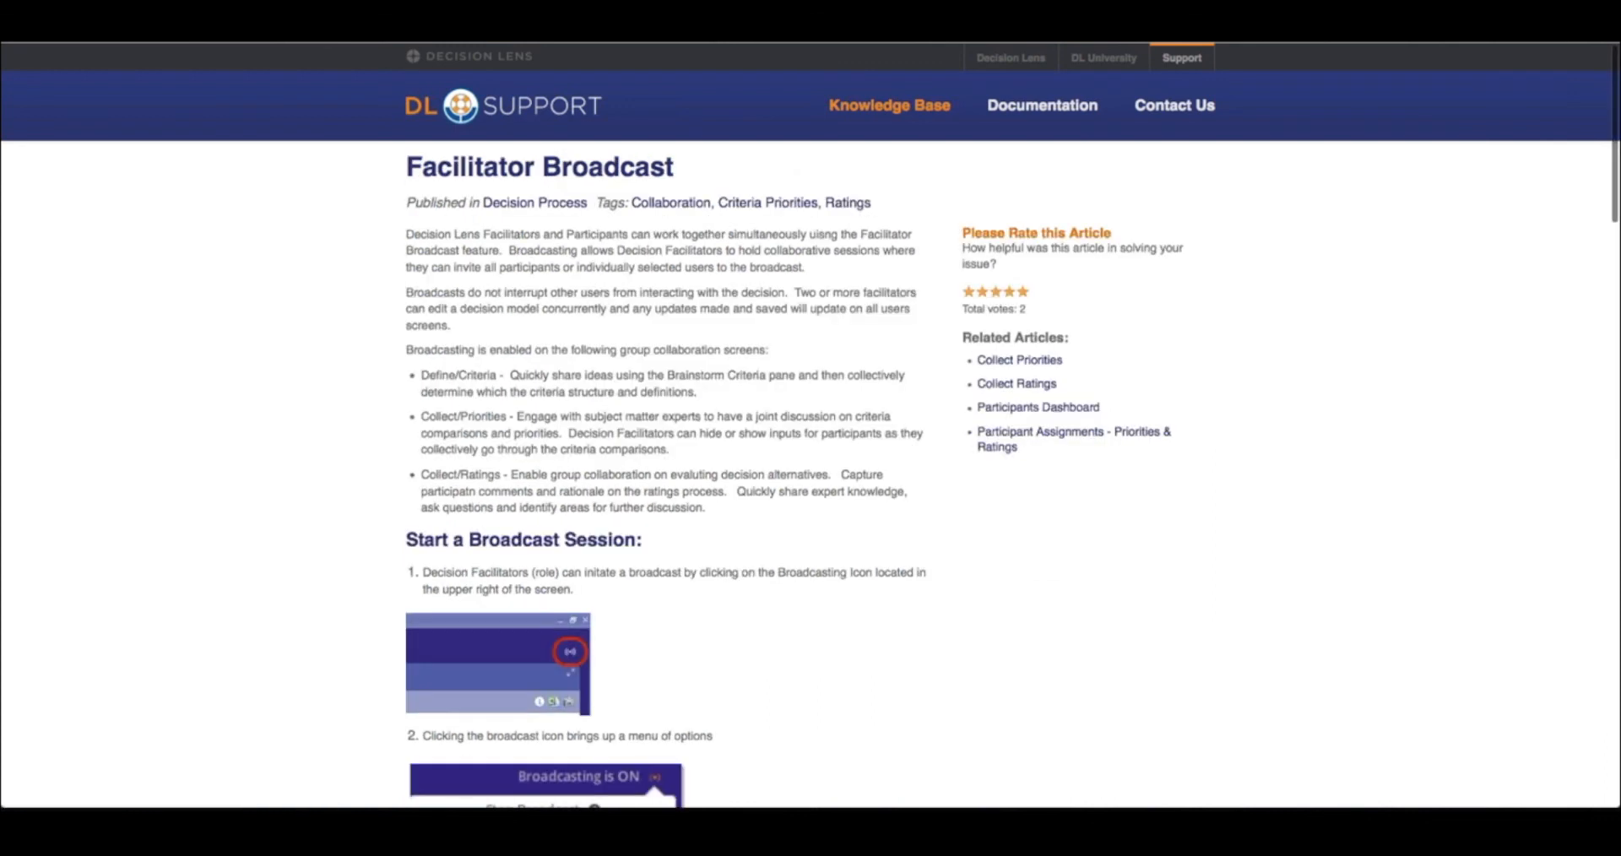
pyautogui.scroll(-1, 810, 422)
pyautogui.scroll(-10, 811, 422)
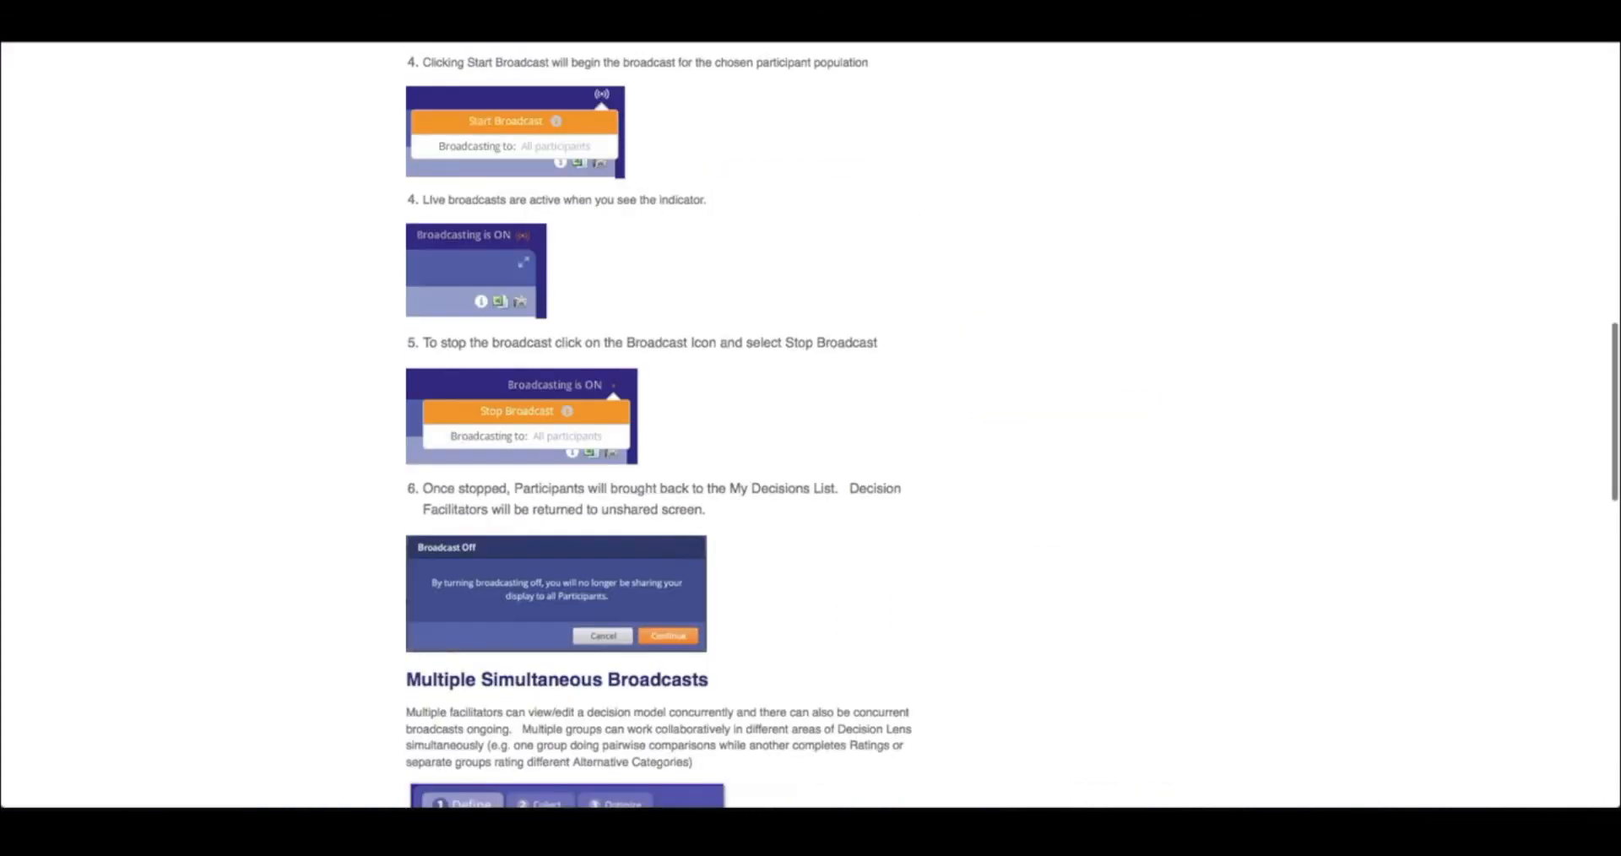
pyautogui.scroll(-5, 661, 422)
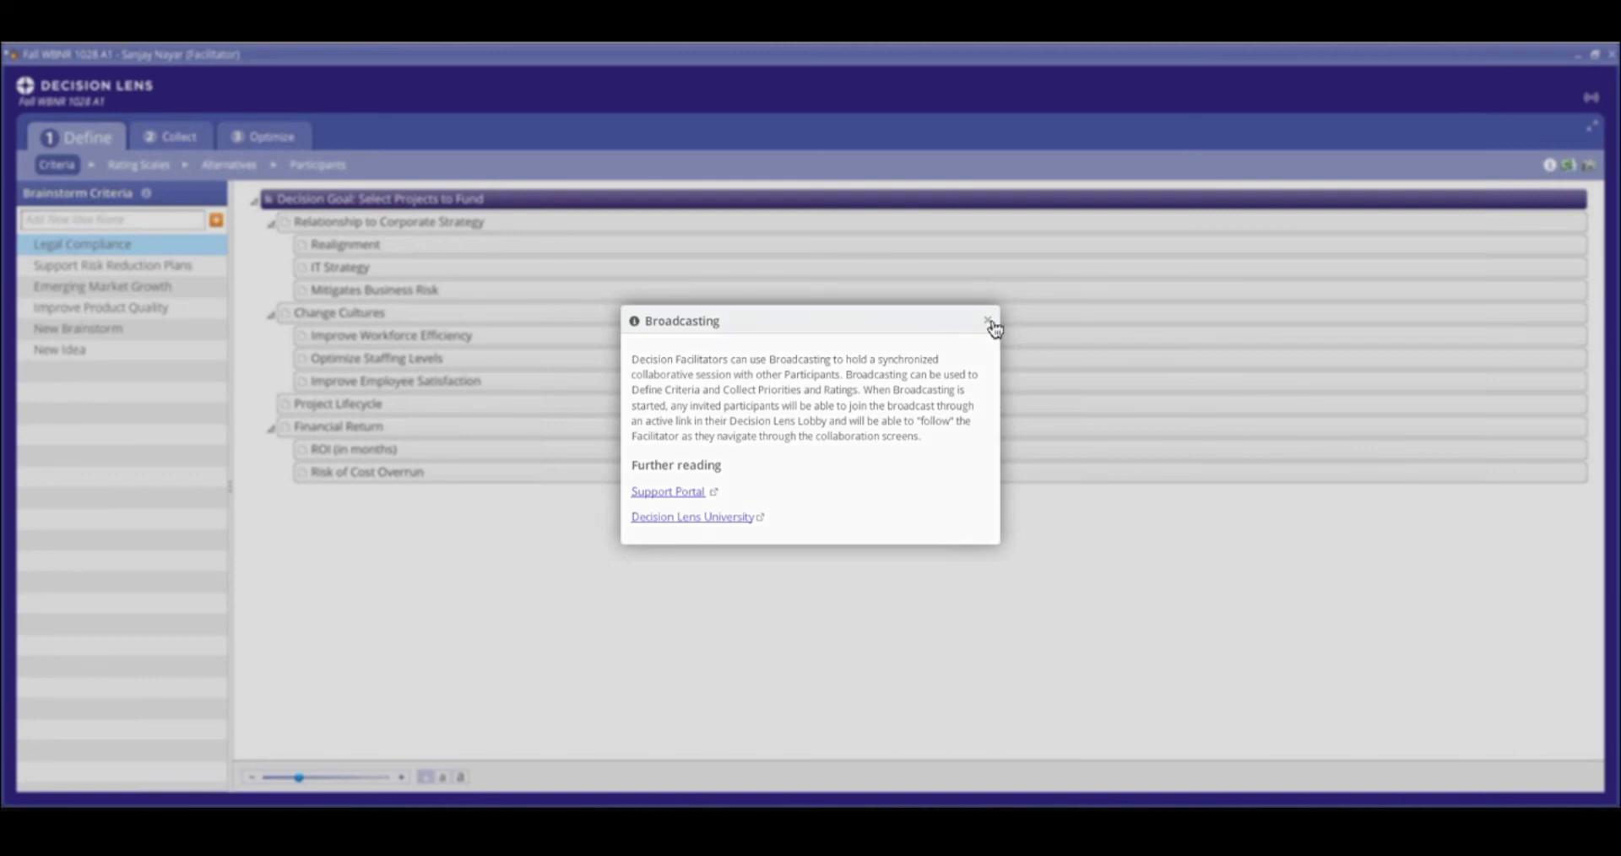
pyautogui.click(990, 323)
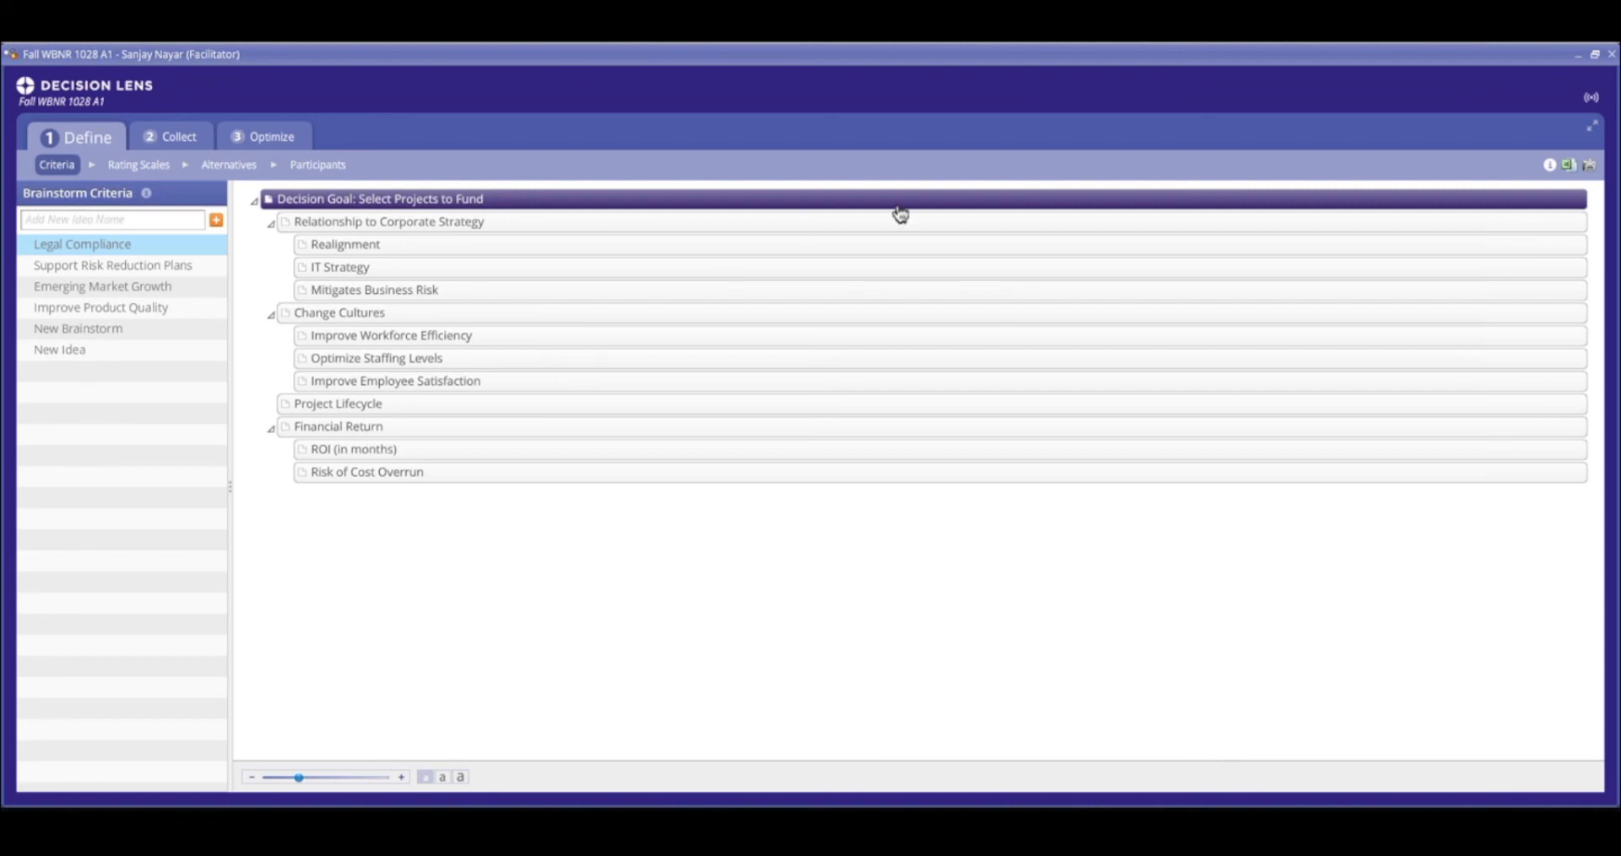
# Inspect the broadcast participant groups and the Everyone (Default) selection, and leave the participant settings without saving.
pyautogui.click(1593, 104)
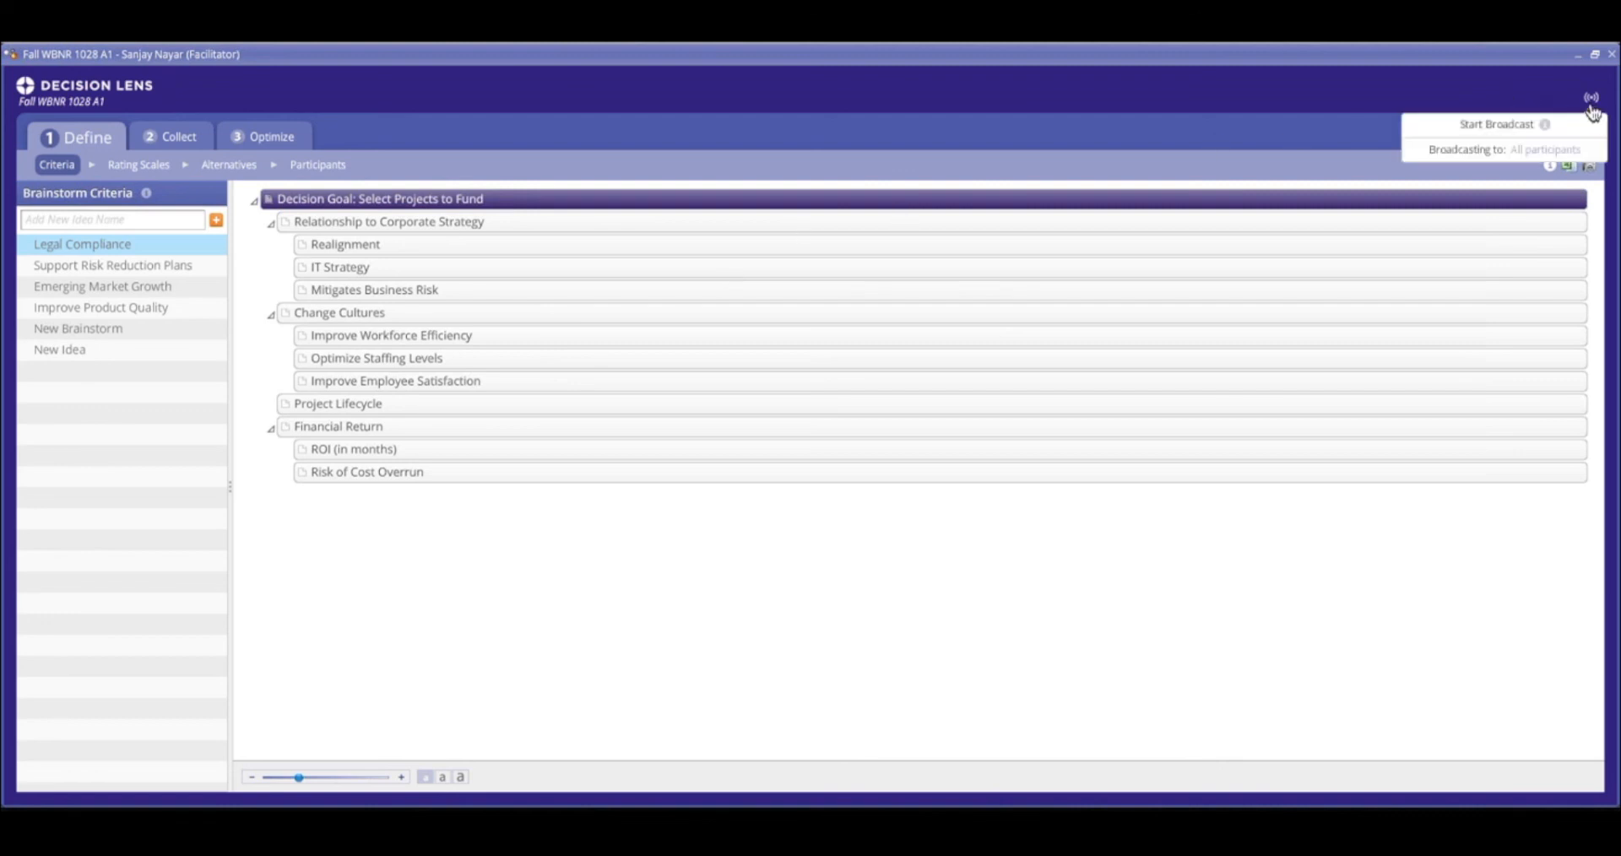
pyautogui.click(1463, 152)
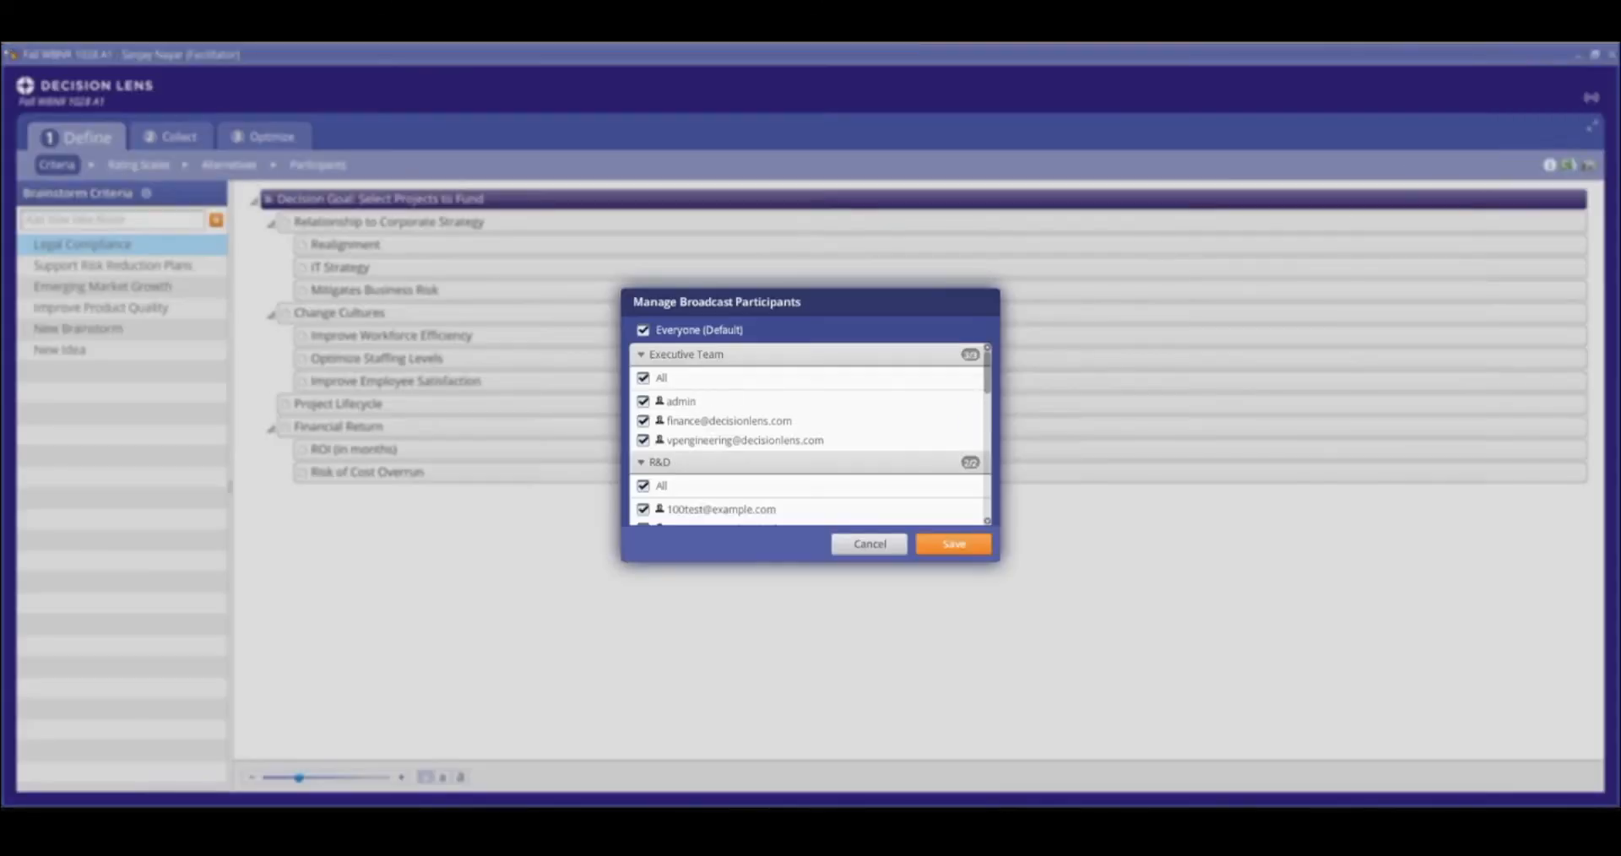
pyautogui.click(644, 330)
pyautogui.click(643, 330)
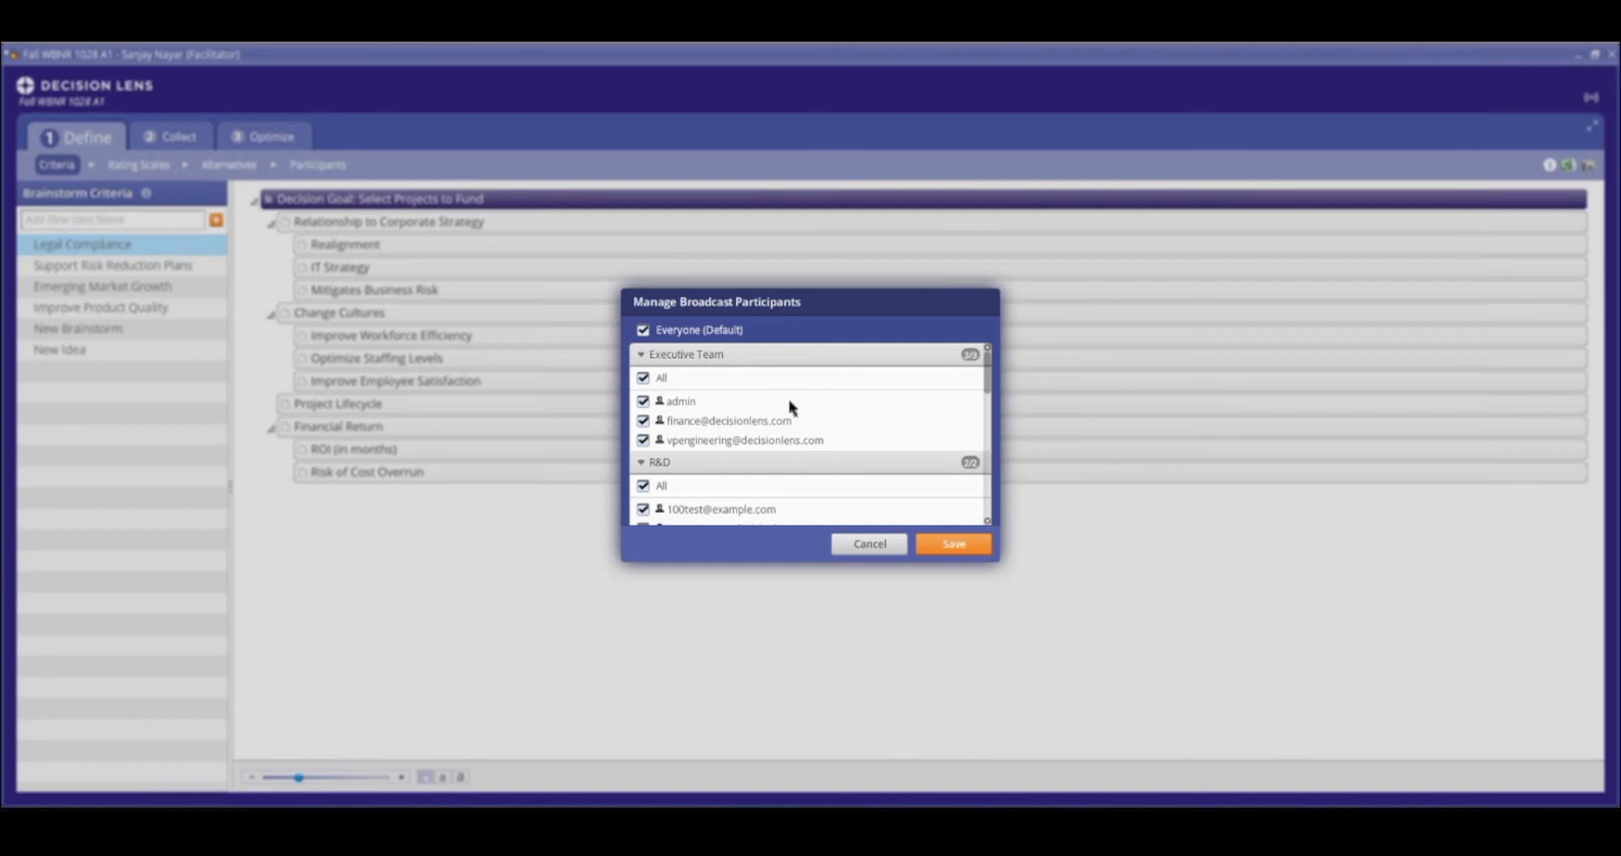
pyautogui.click(872, 546)
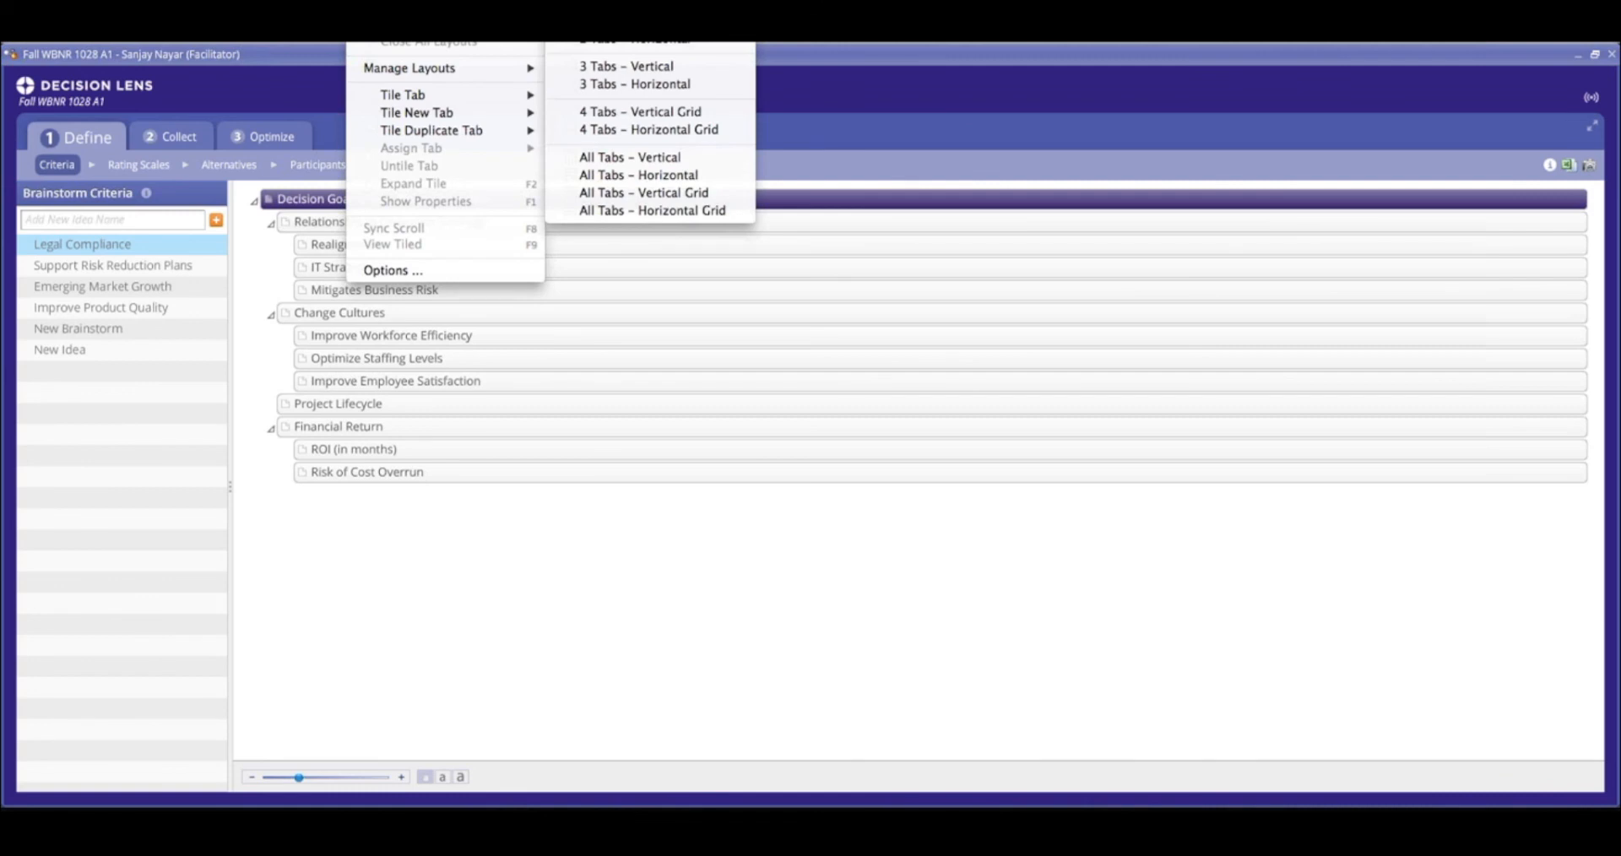
# Tile the two browser tabs horizontally and change the last participant's role to Voter in the facilitator's session.
pyautogui.click(627, 42)
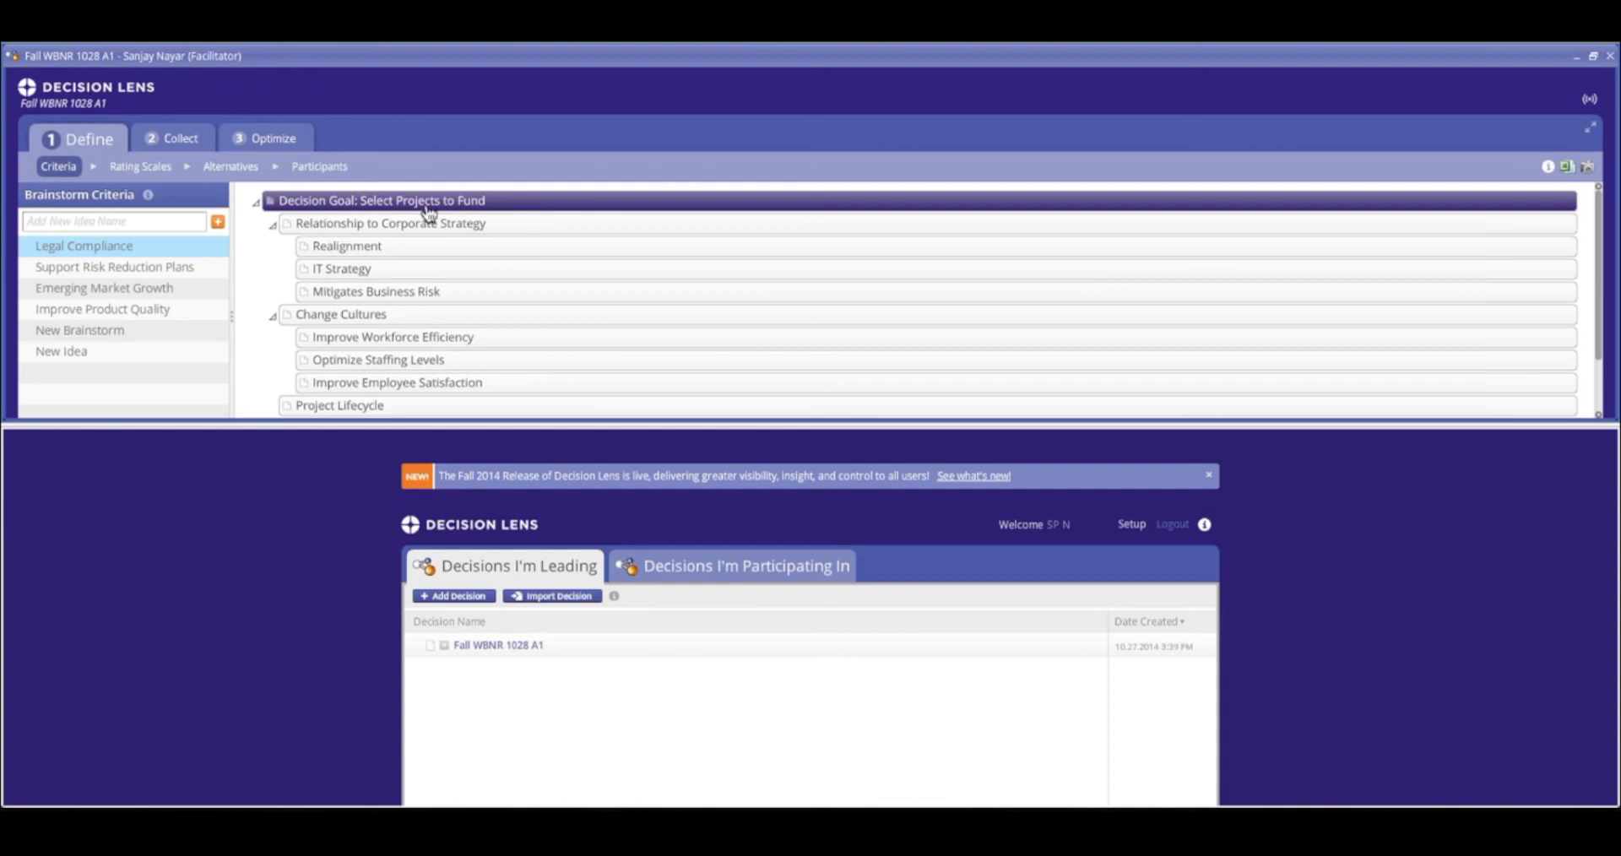
pyautogui.click(322, 168)
pyautogui.scroll(-5, 409, 323)
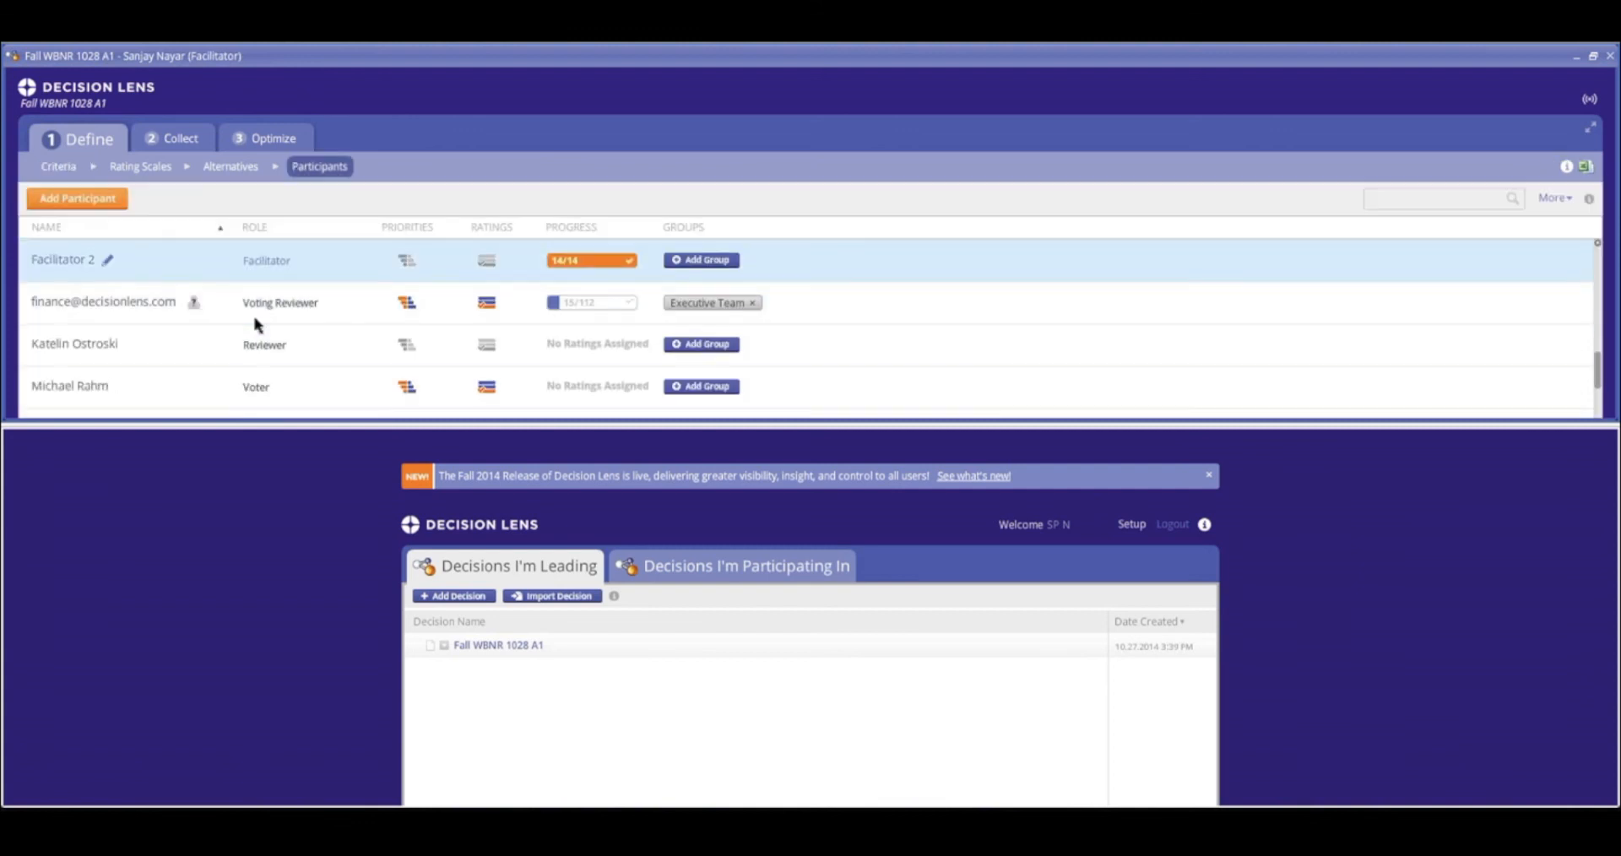
pyautogui.click(349, 387)
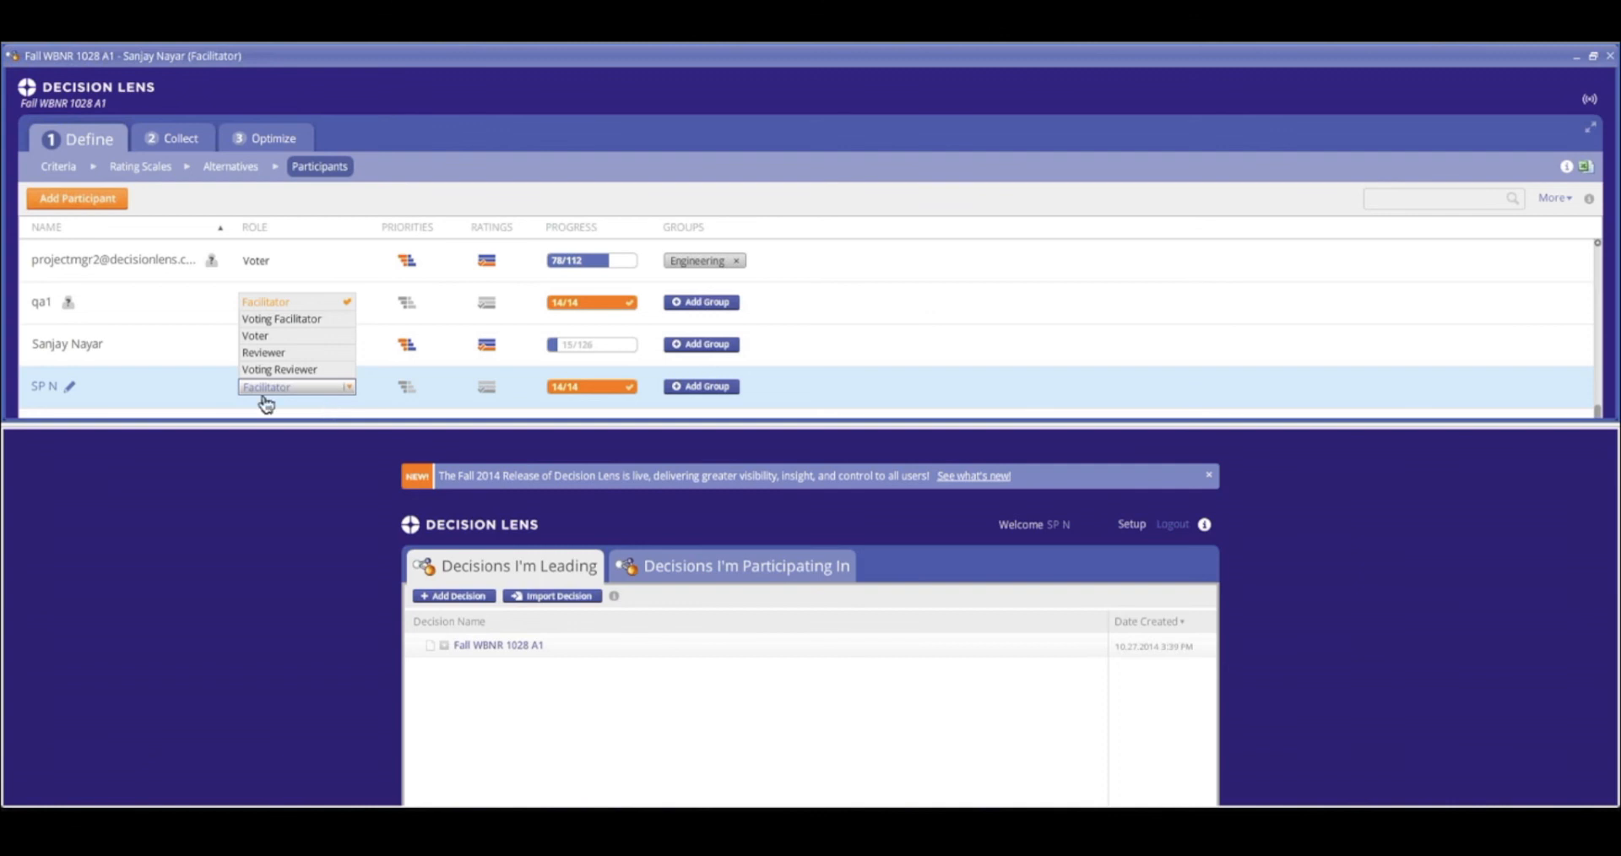
pyautogui.click(299, 336)
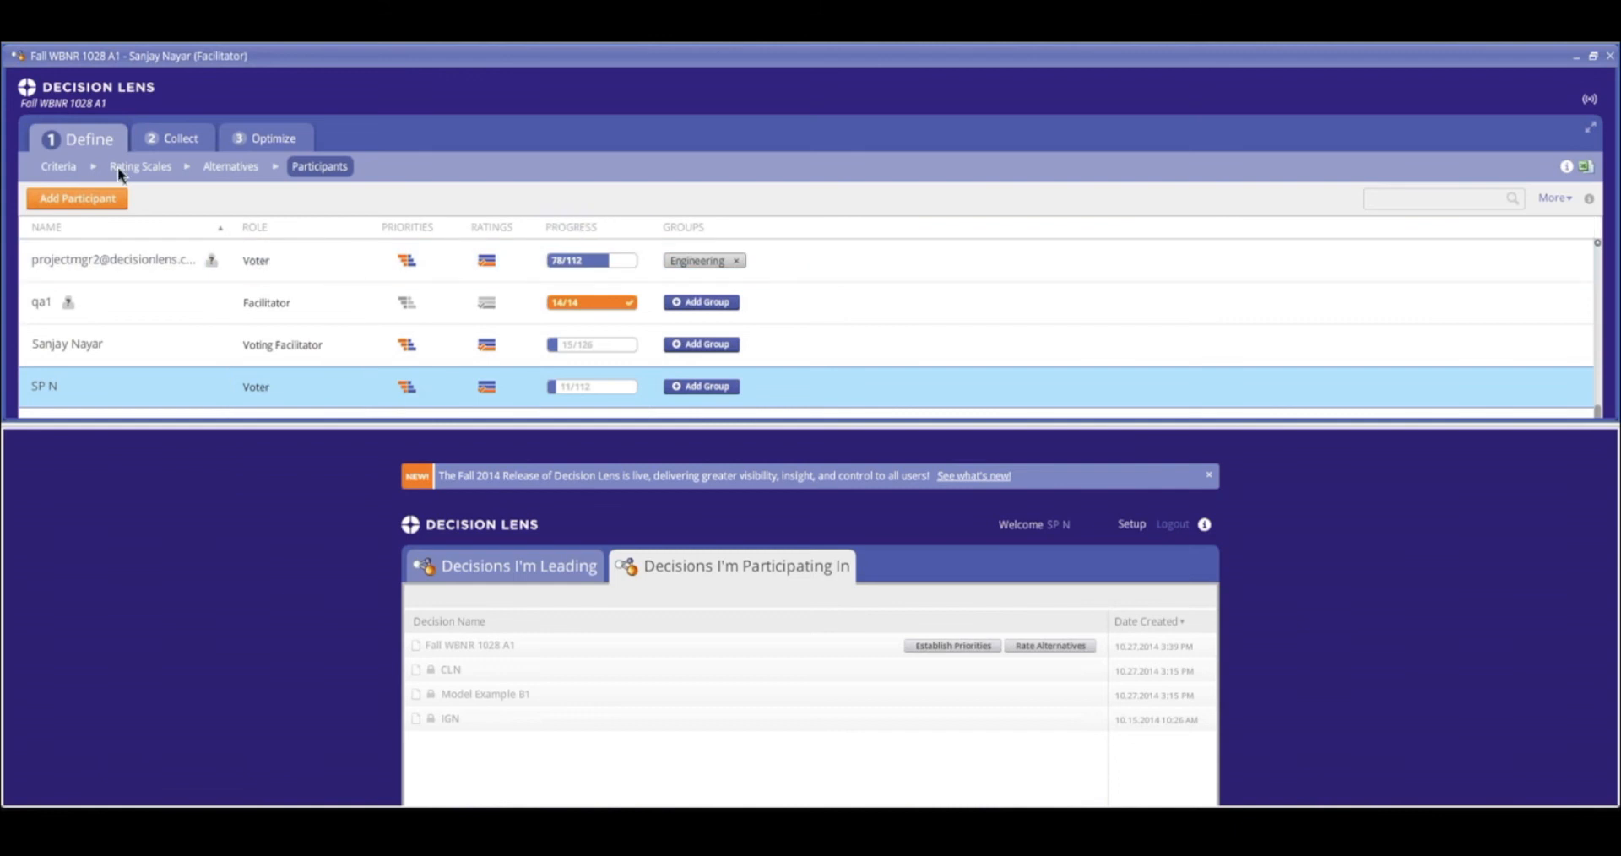
# Go to Criteria in the facilitator's session and start a broadcast to all participants.
pyautogui.click(60, 167)
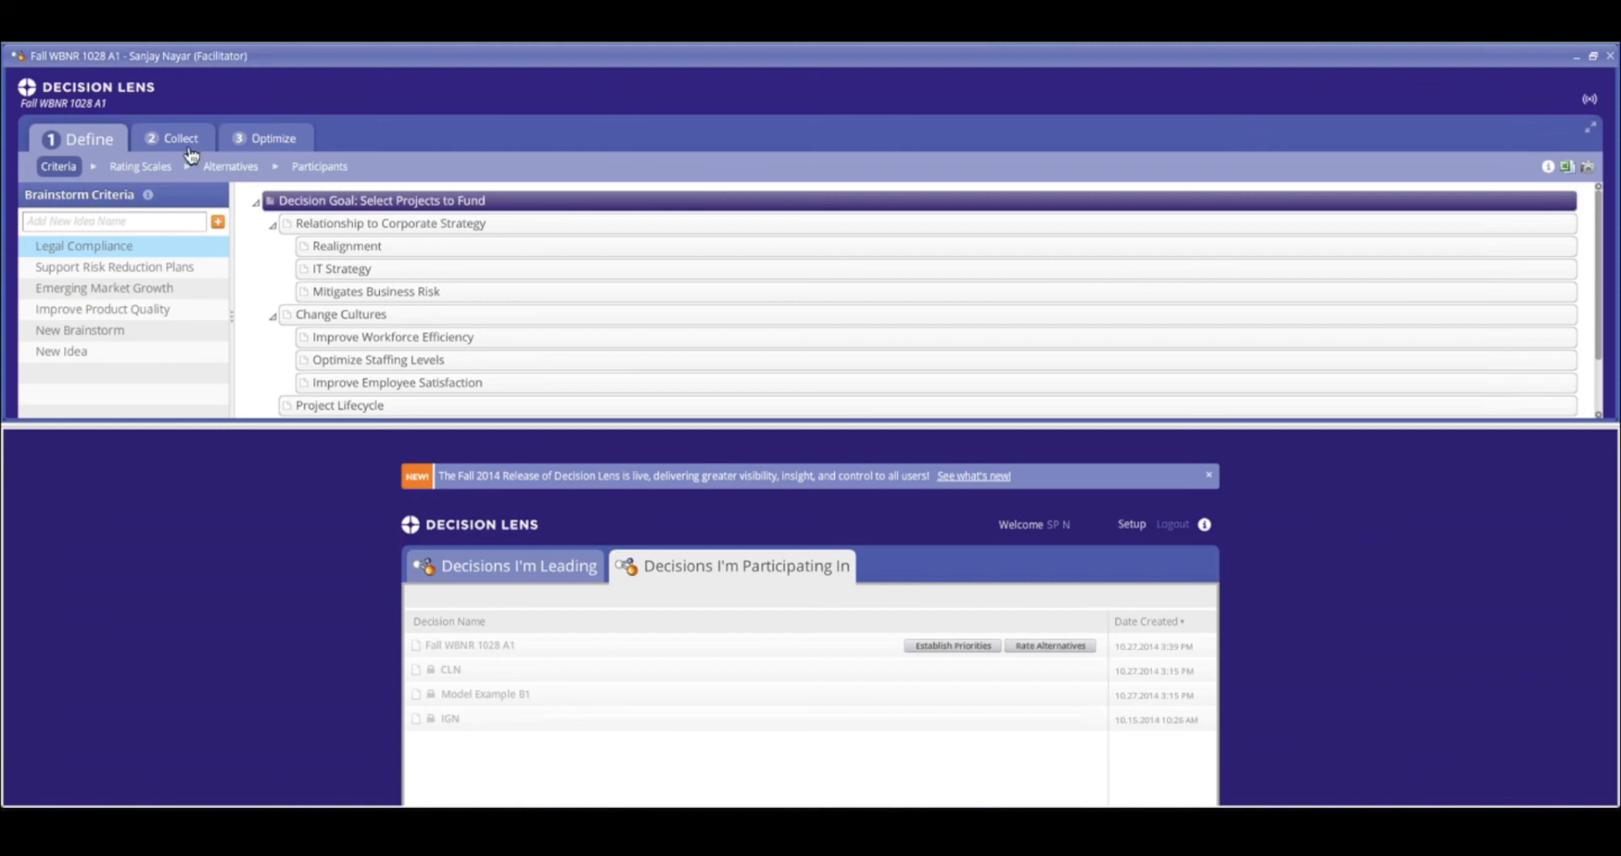
pyautogui.click(1594, 108)
pyautogui.click(1496, 124)
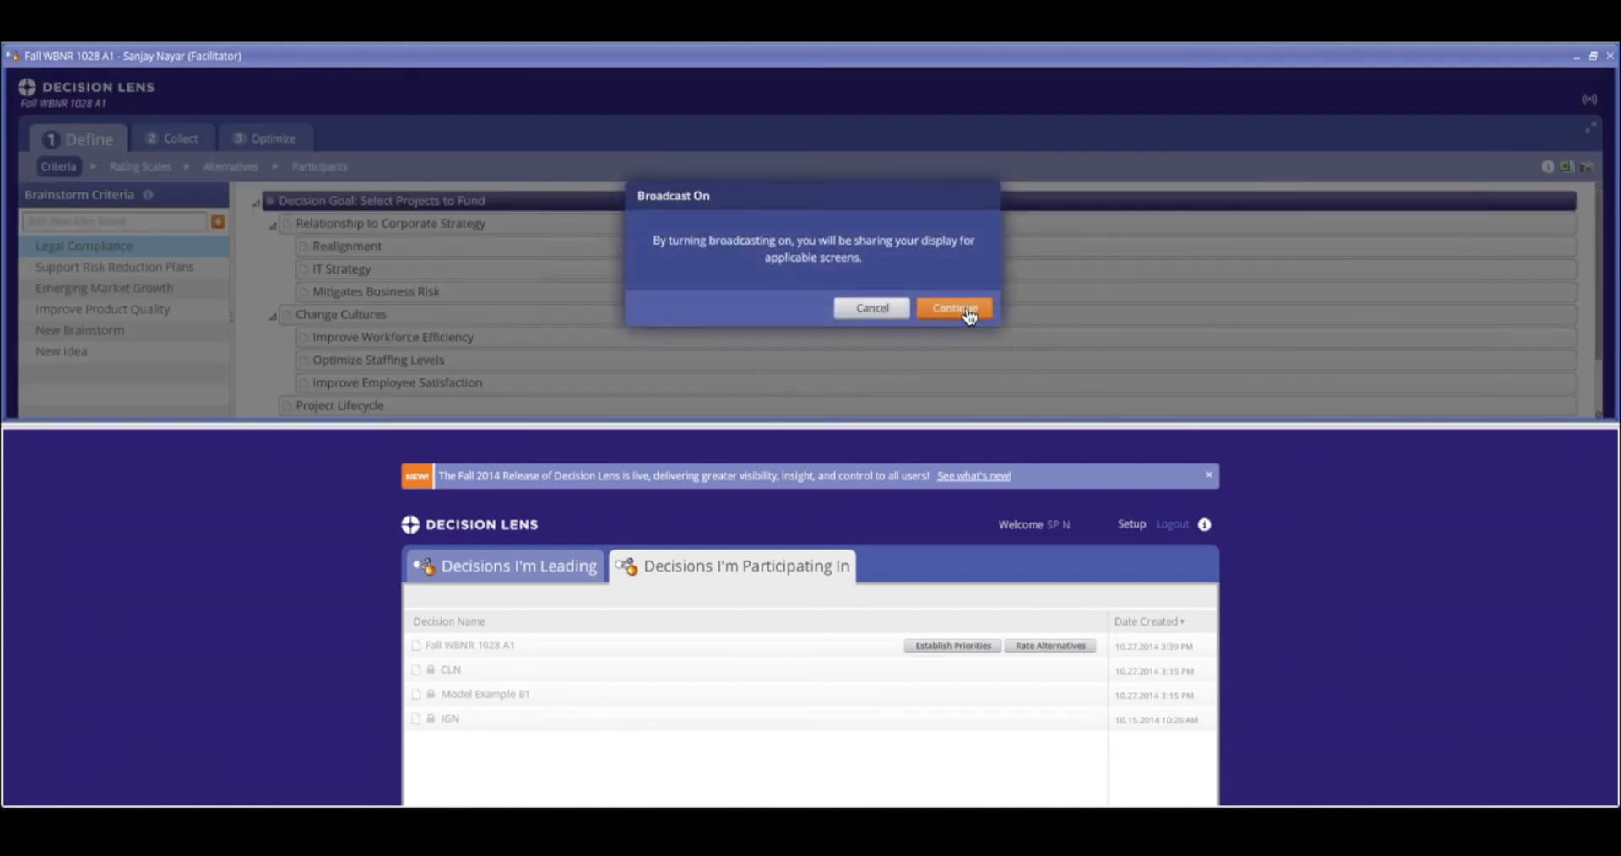
pyautogui.click(954, 308)
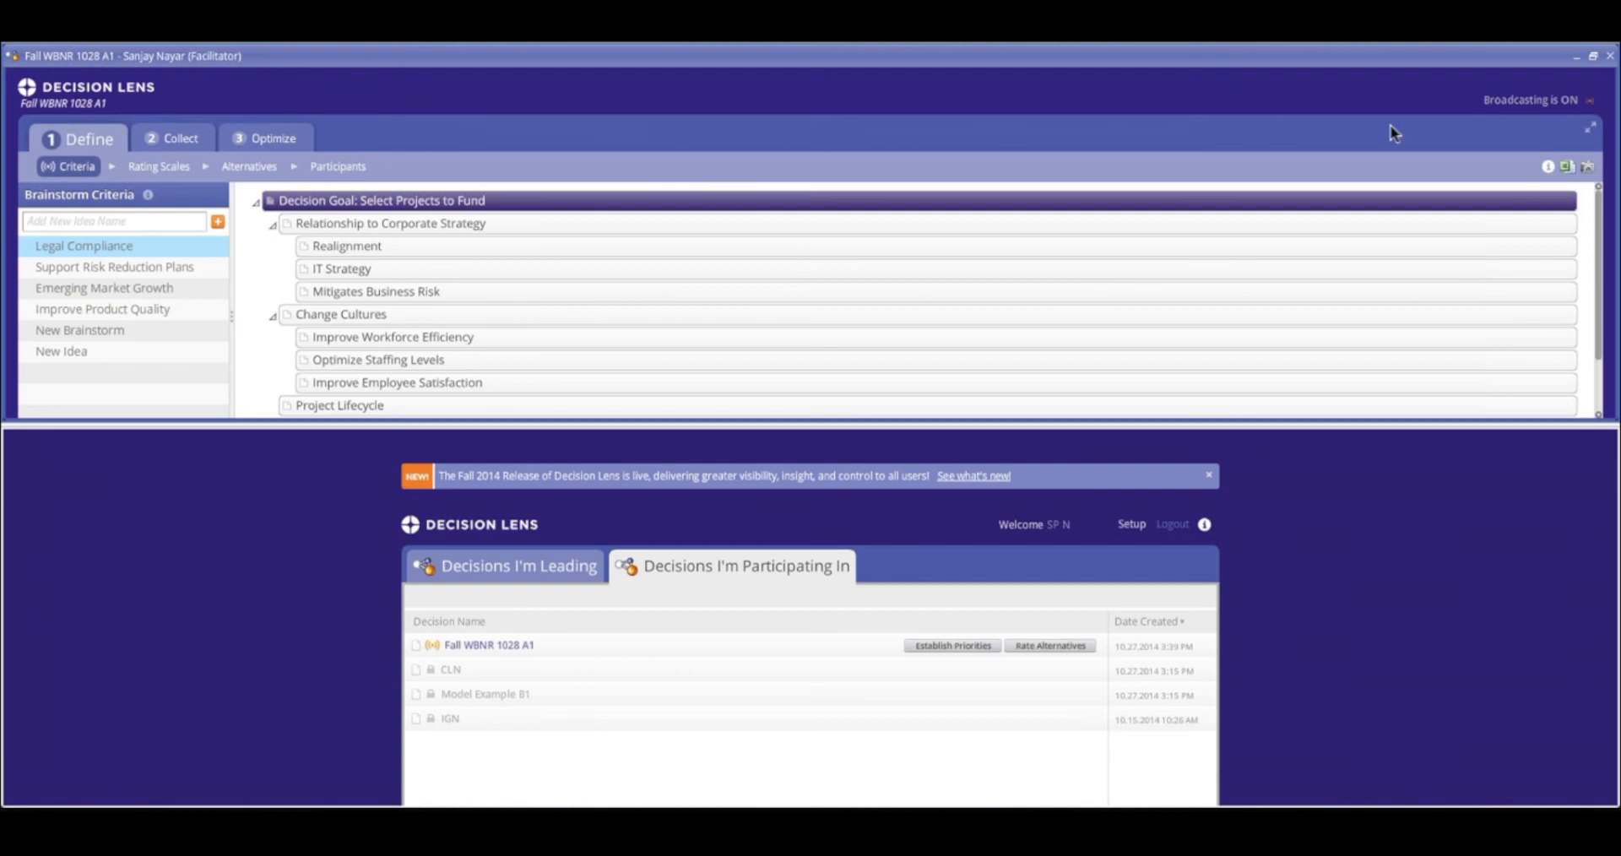
# Join the Fall WBNR 1028 A1 broadcast in the voter's session and add "brainstorm idea" to the brainstorm criteria.
pyautogui.click(464, 647)
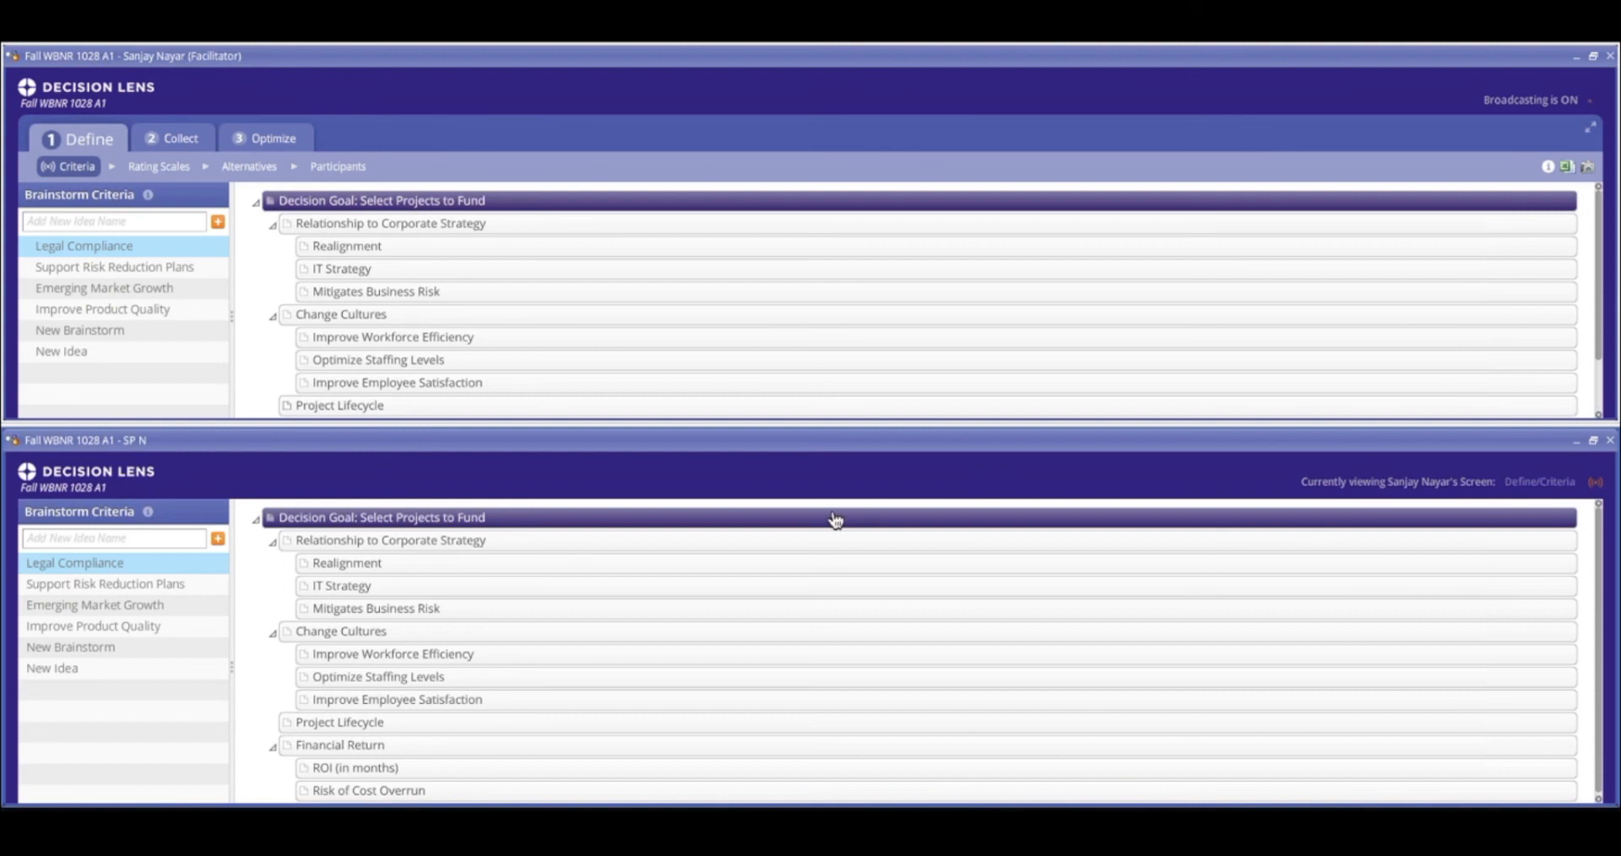
pyautogui.click(103, 543)
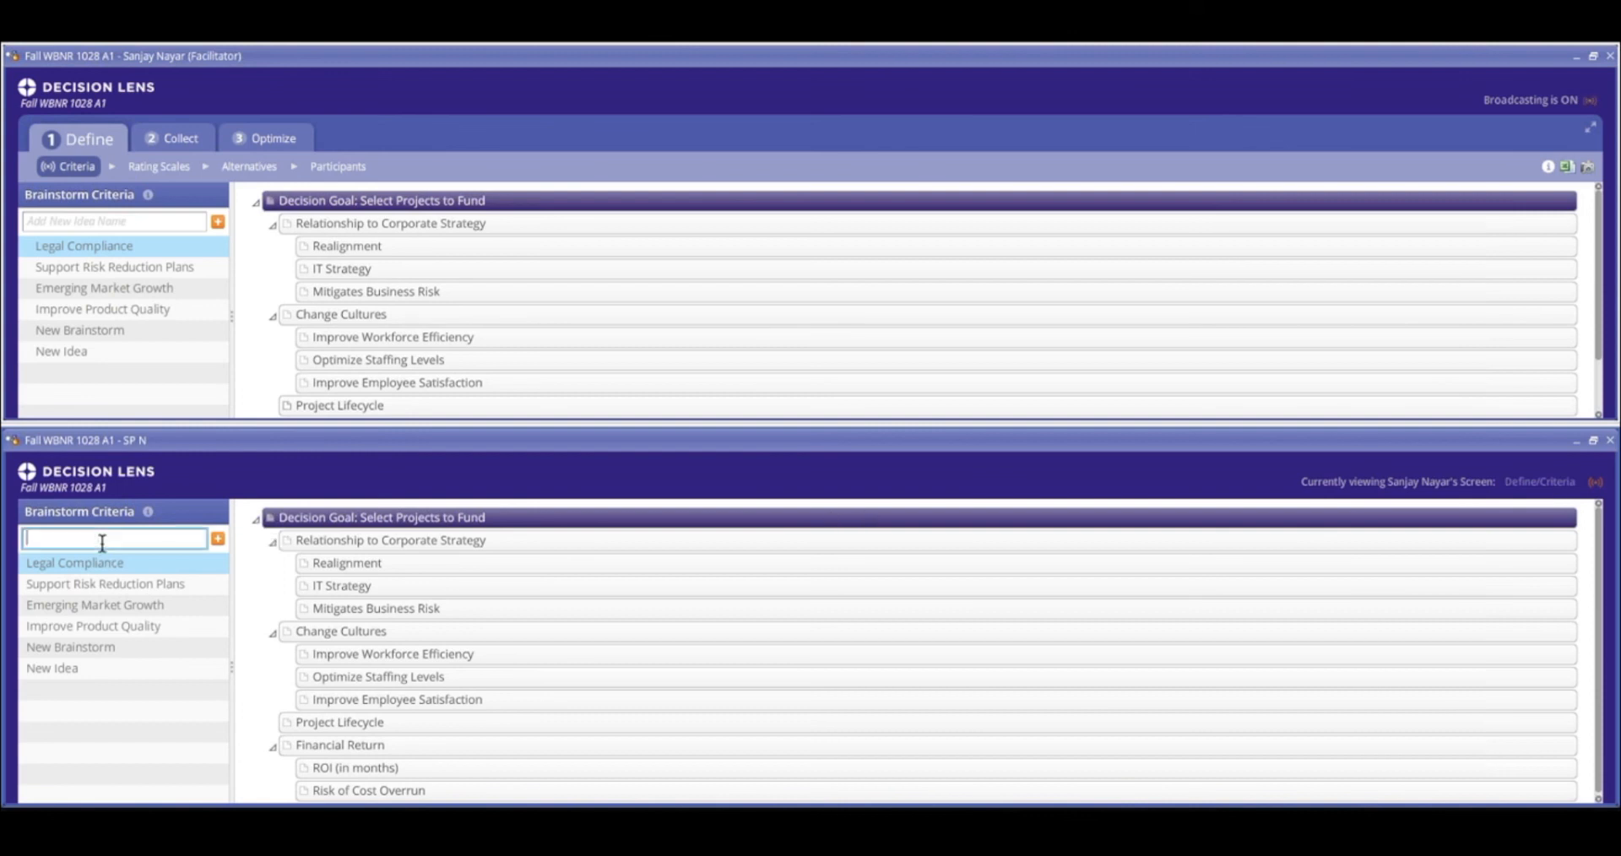
pyautogui.write('brainstorm idea')
pyautogui.press('Return')
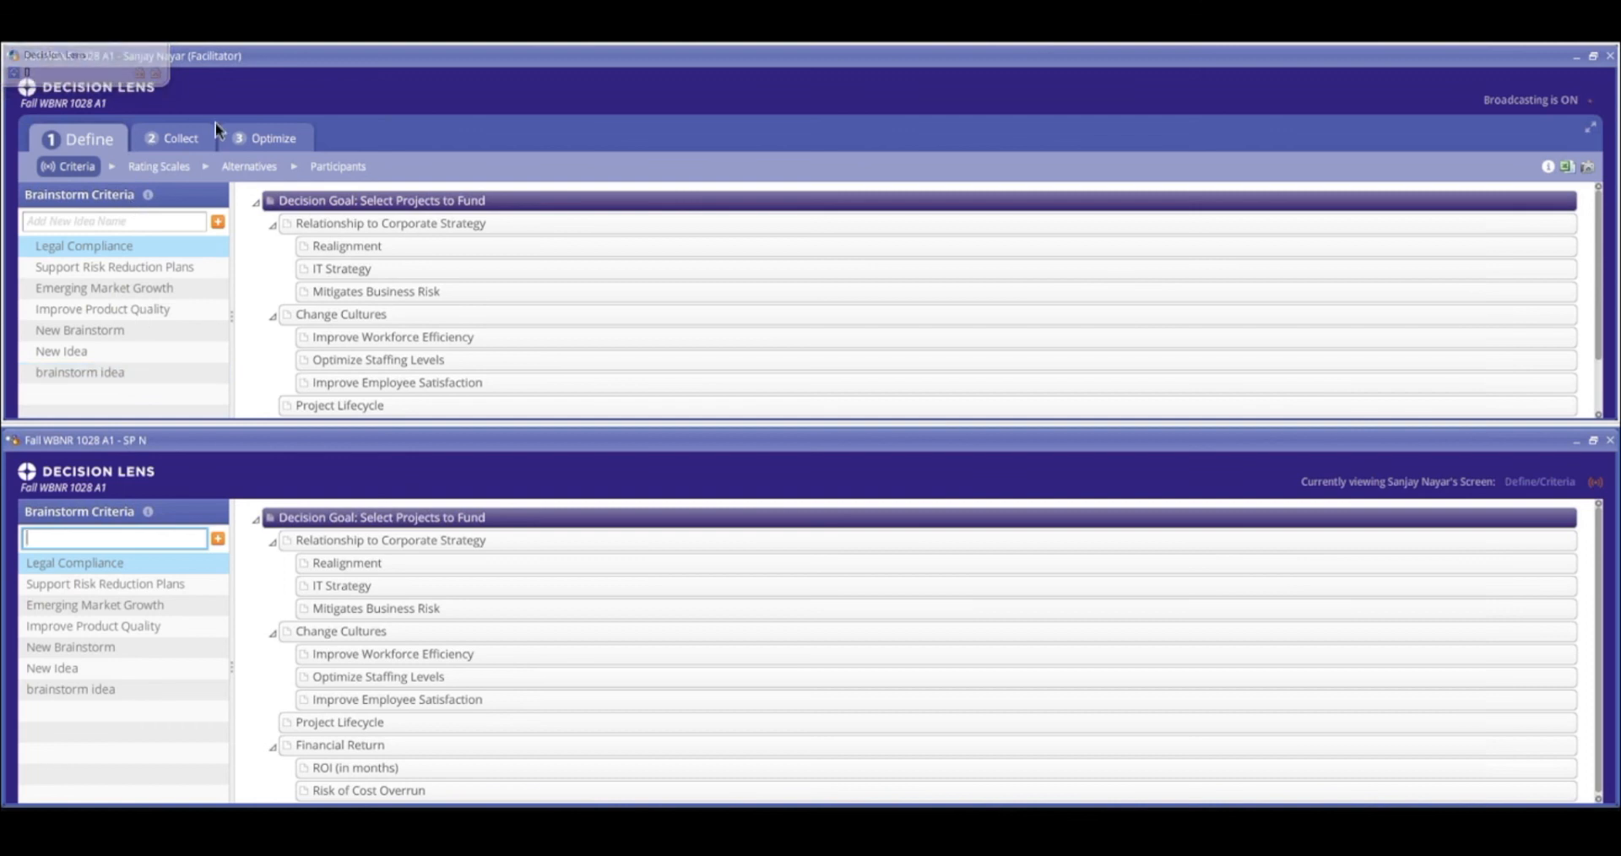
# Move the broadcast to Collect Priorities, set the voter's judgment to 5 in favour of Change Cultures, and leave the voter's decision.
pyautogui.click(168, 142)
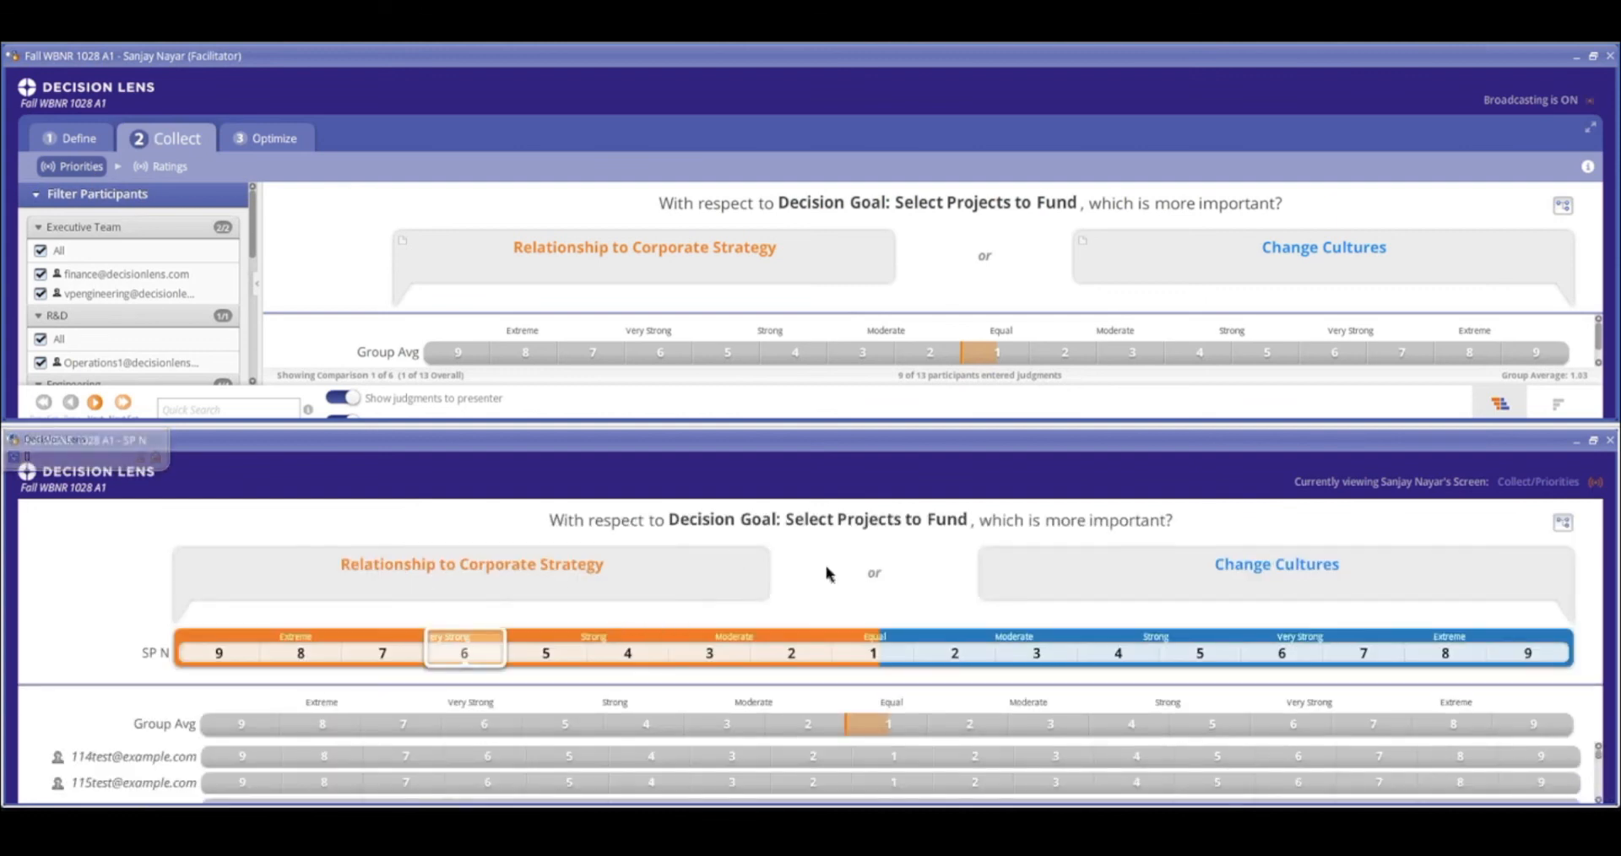
pyautogui.click(1206, 662)
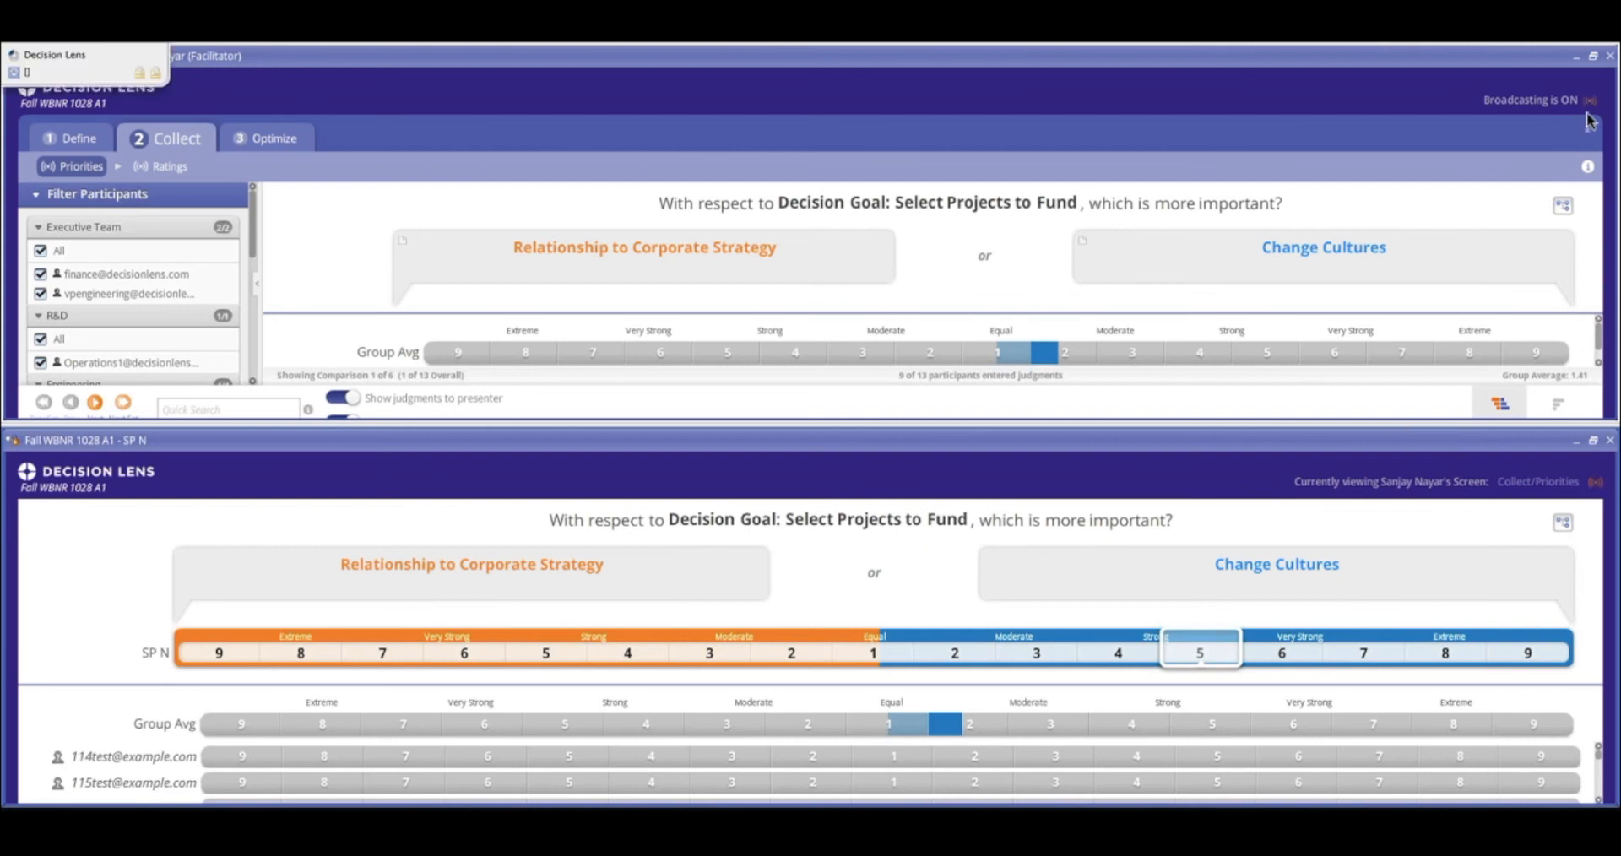
pyautogui.click(1610, 442)
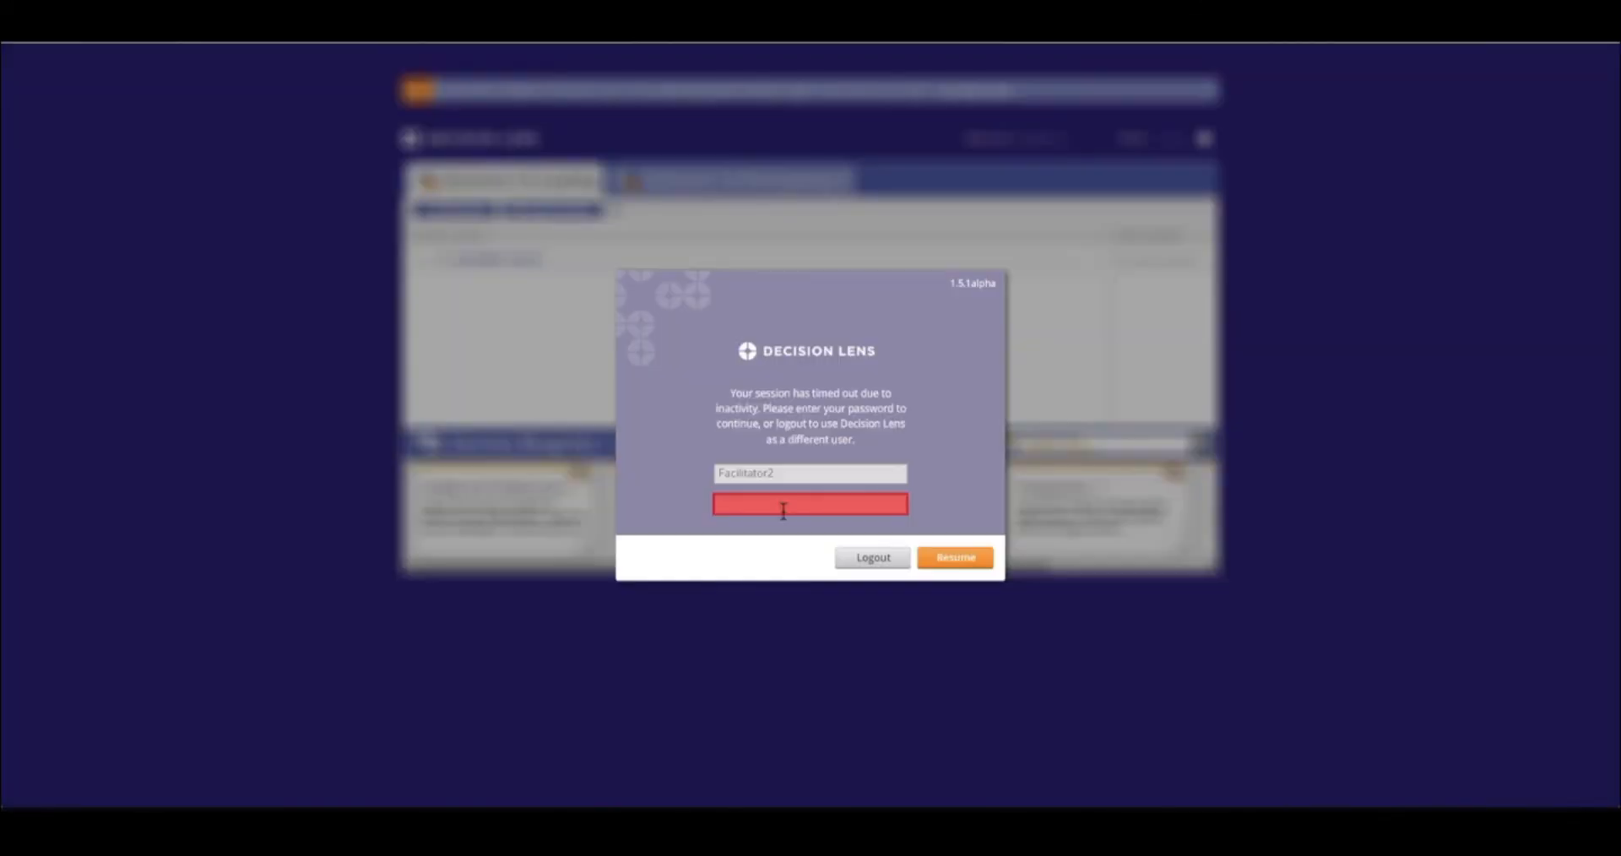
# Resume the timed-out Facilitator 2 session with the account password and open Fall WBNR 1028 A1.
pyautogui.click(781, 503)
pyautogui.write('*')
pyautogui.press('Return')
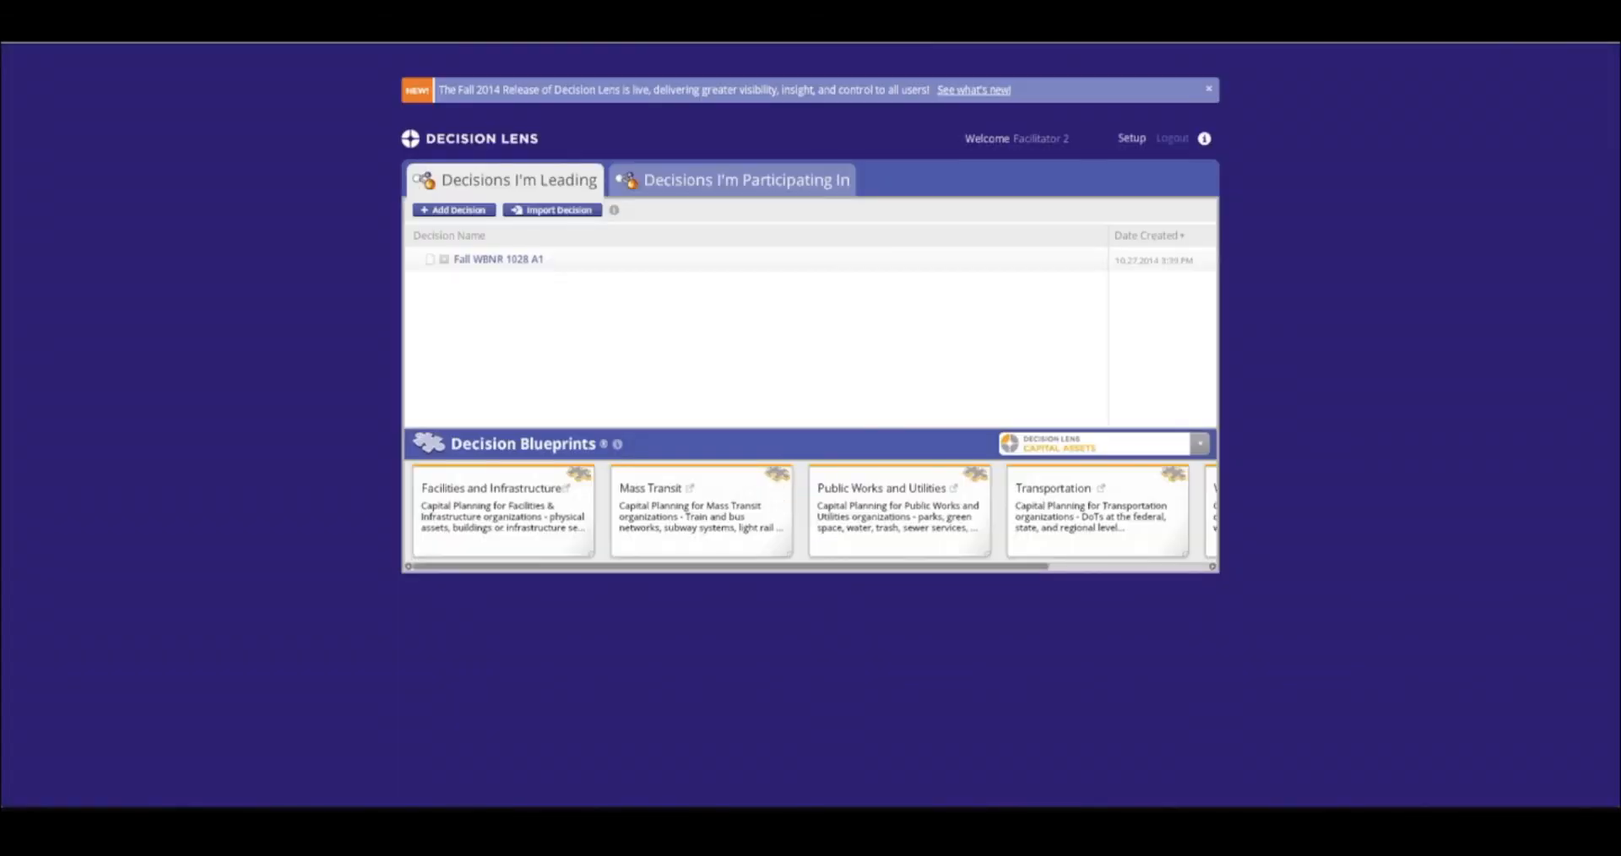
pyautogui.click(517, 258)
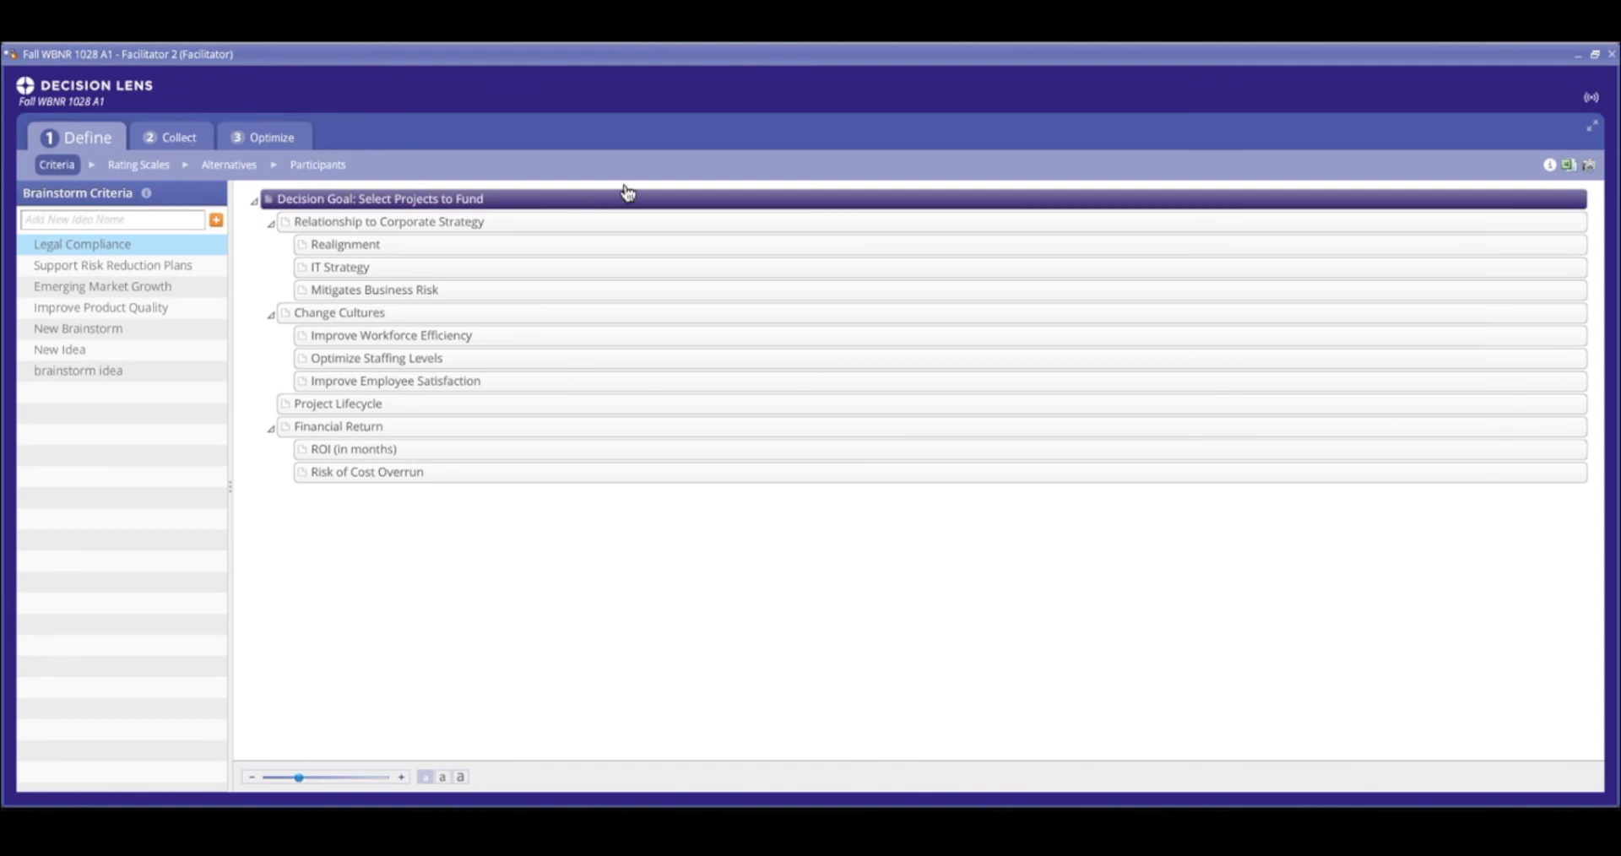
# Start a second broadcast to all participants from the Facilitator 2 session on the Criteria screen.
pyautogui.click(1593, 105)
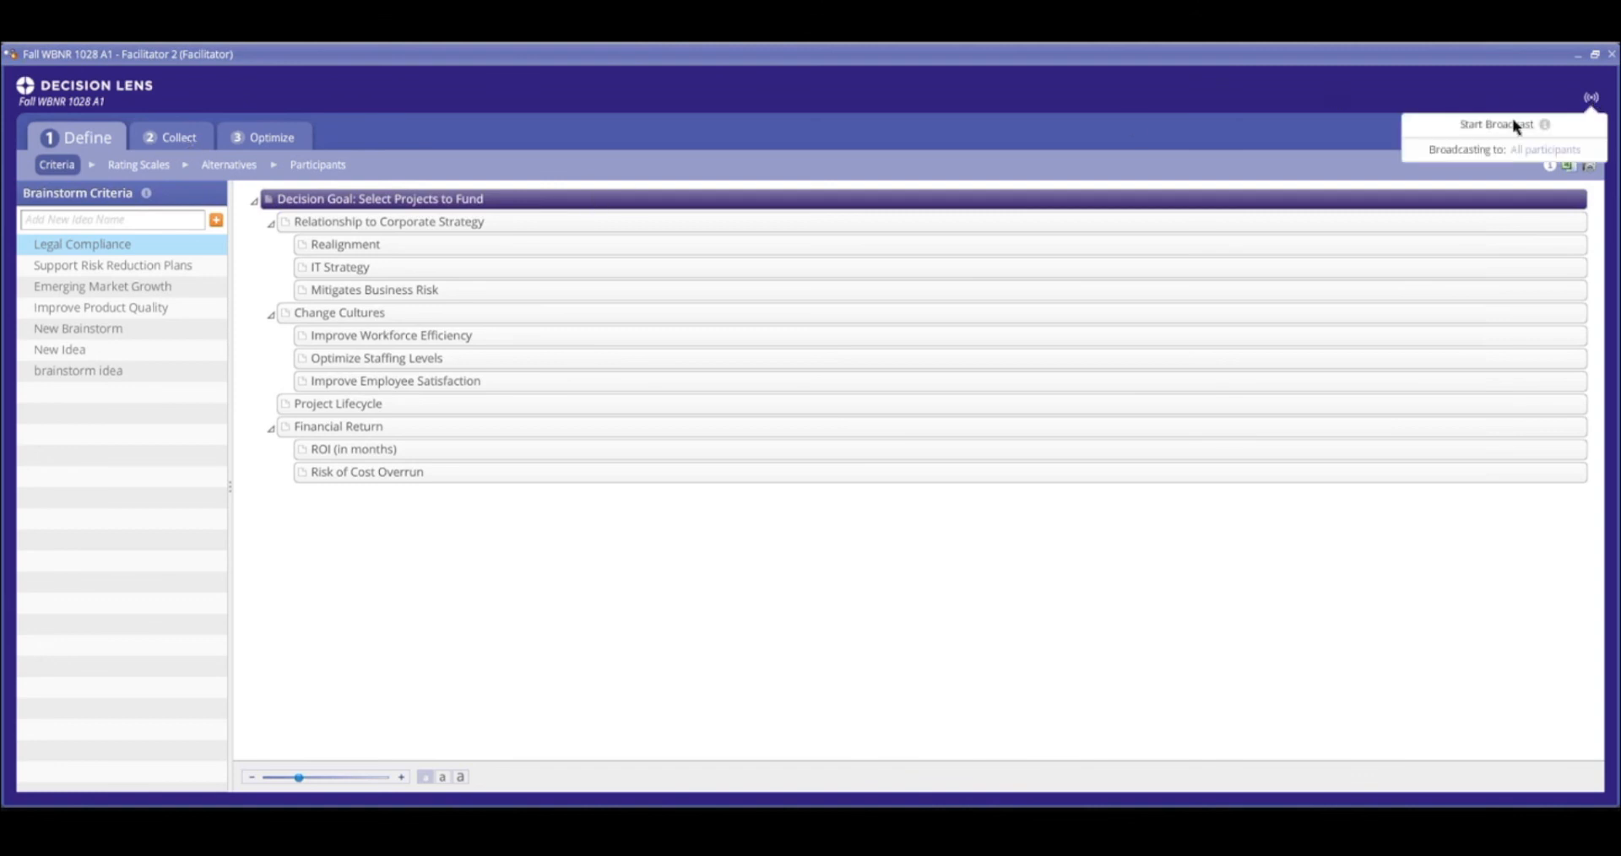
pyautogui.click(1507, 126)
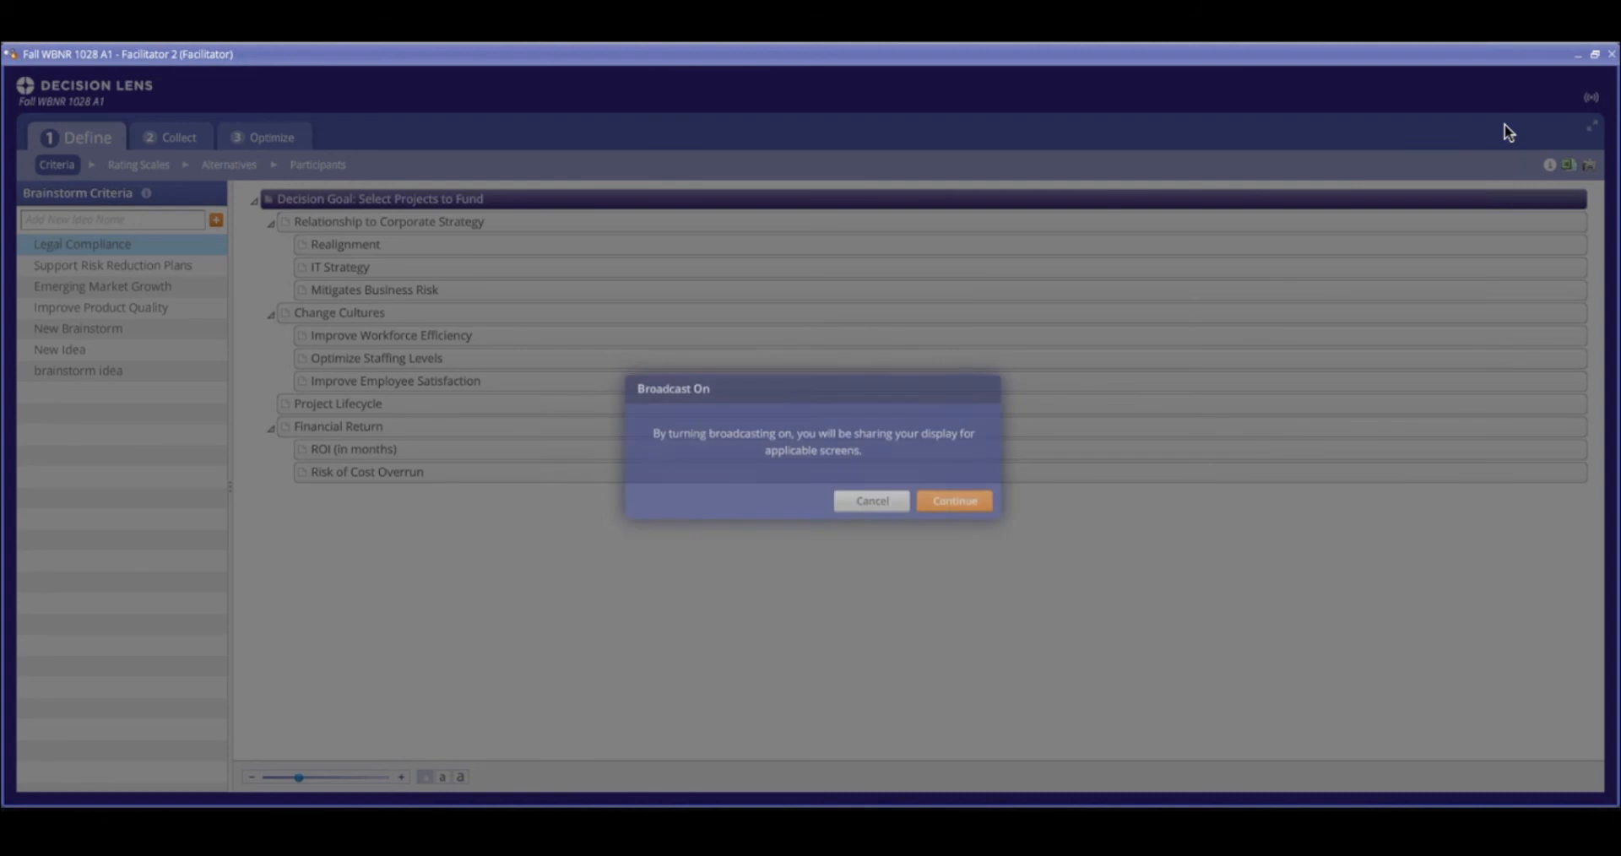
pyautogui.click(955, 501)
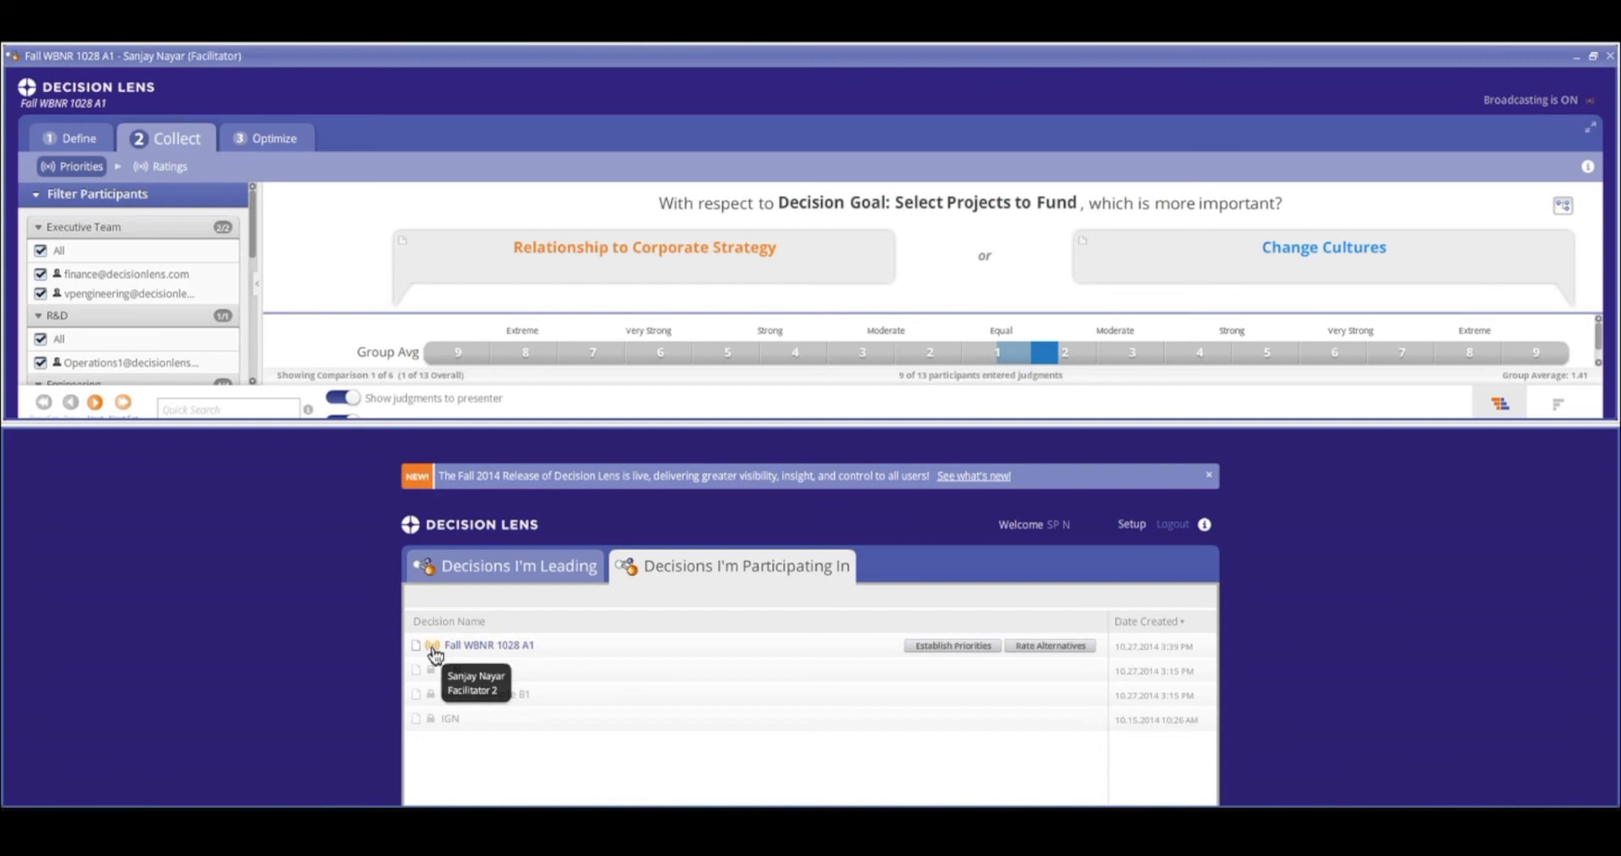
# Join Fall WBNR 1028 A1 in the voter's session, choosing the first facilitator's Collect Priorities broadcast from the active broadcasts.
pyautogui.click(502, 648)
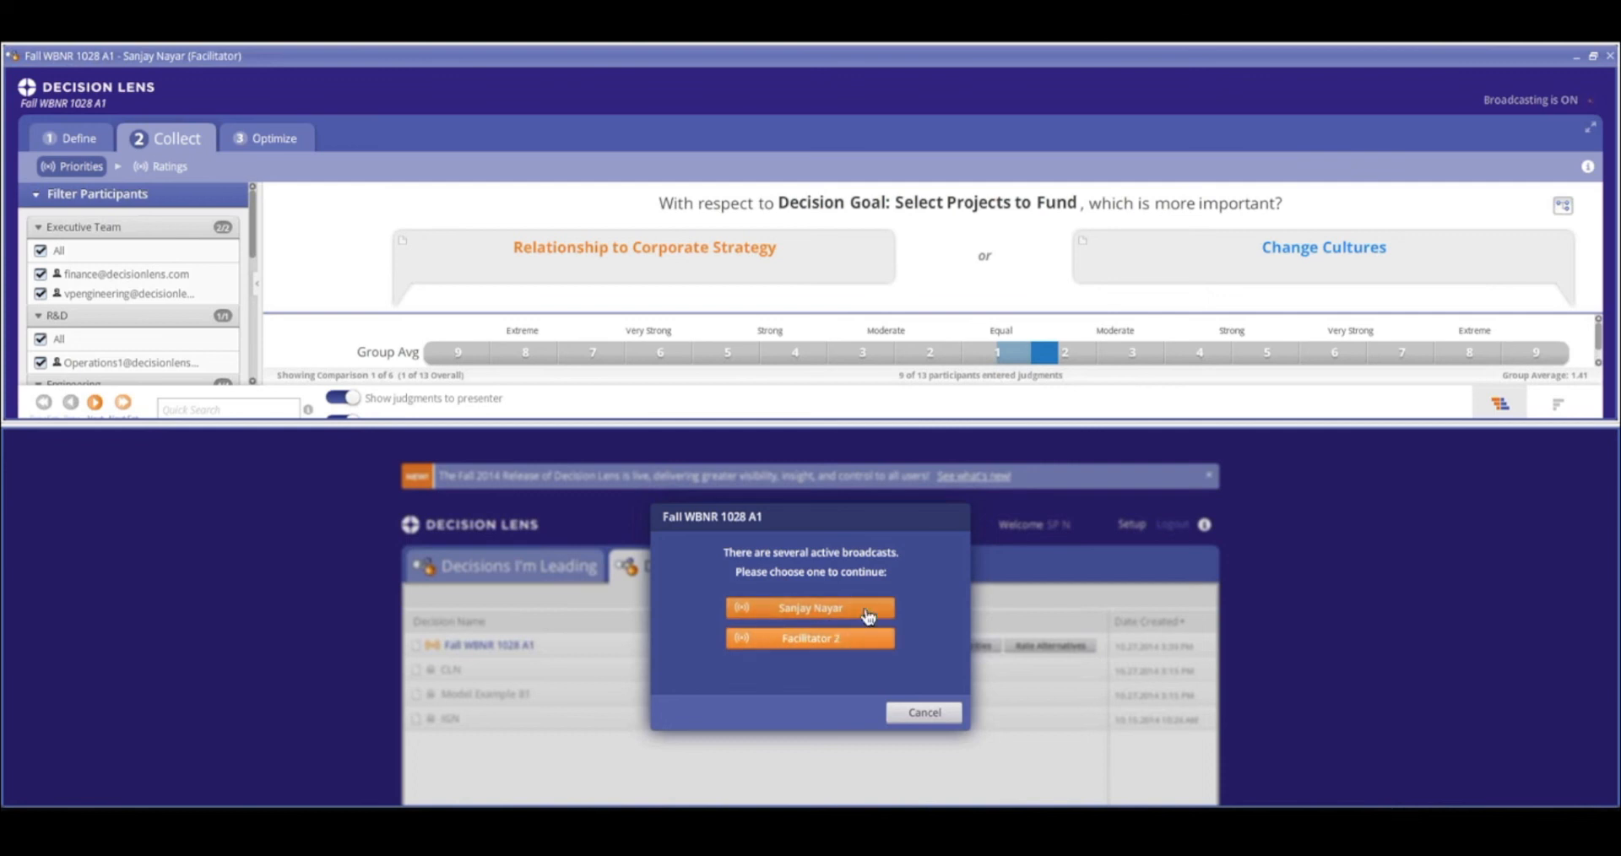
pyautogui.click(924, 713)
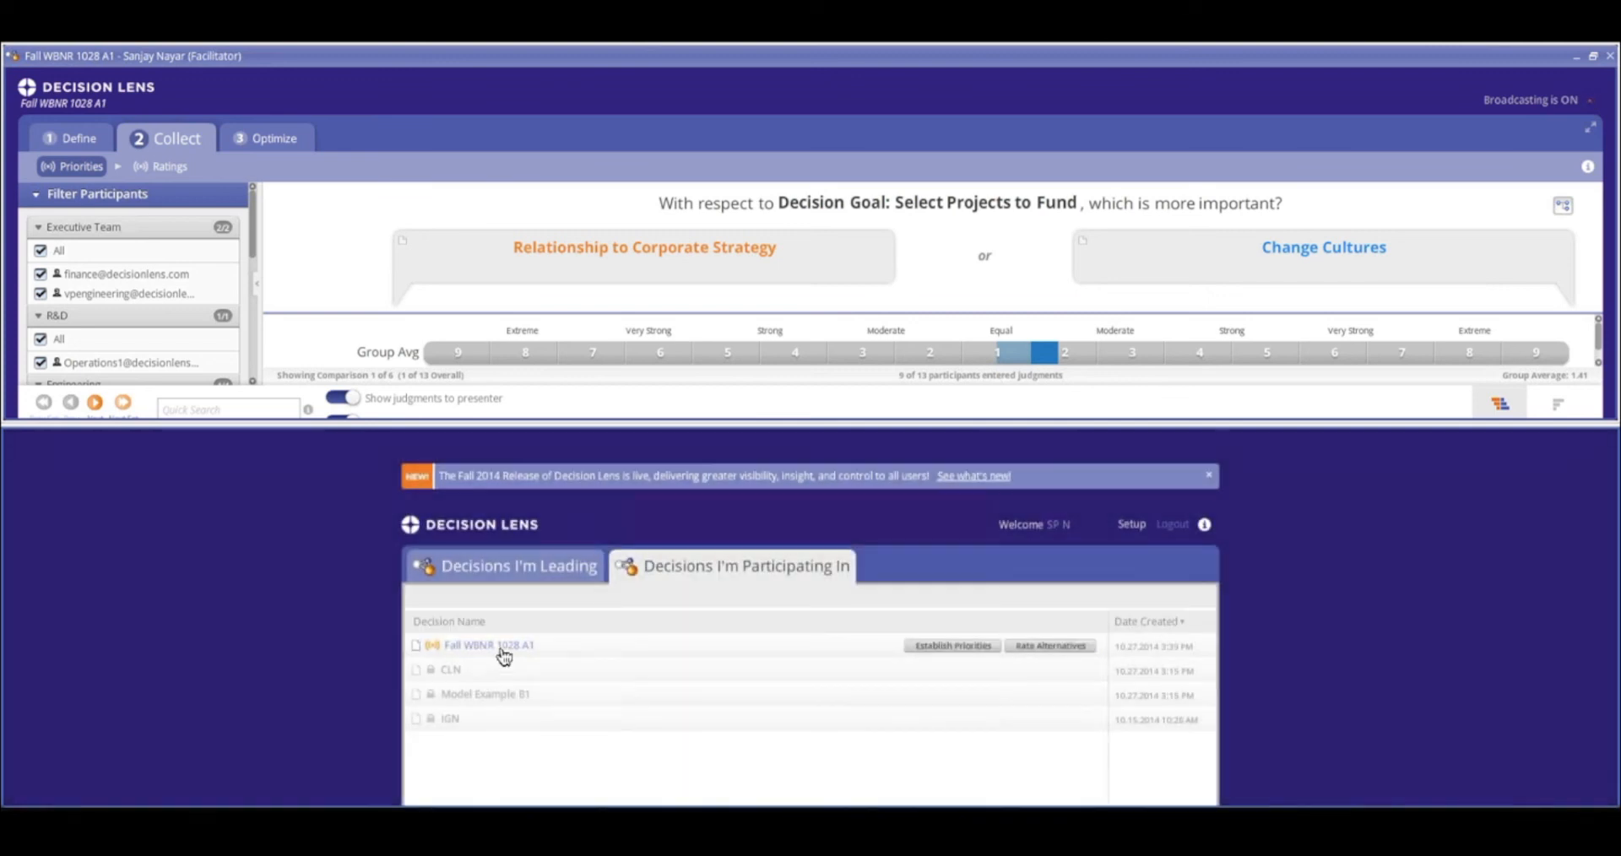
pyautogui.click(813, 606)
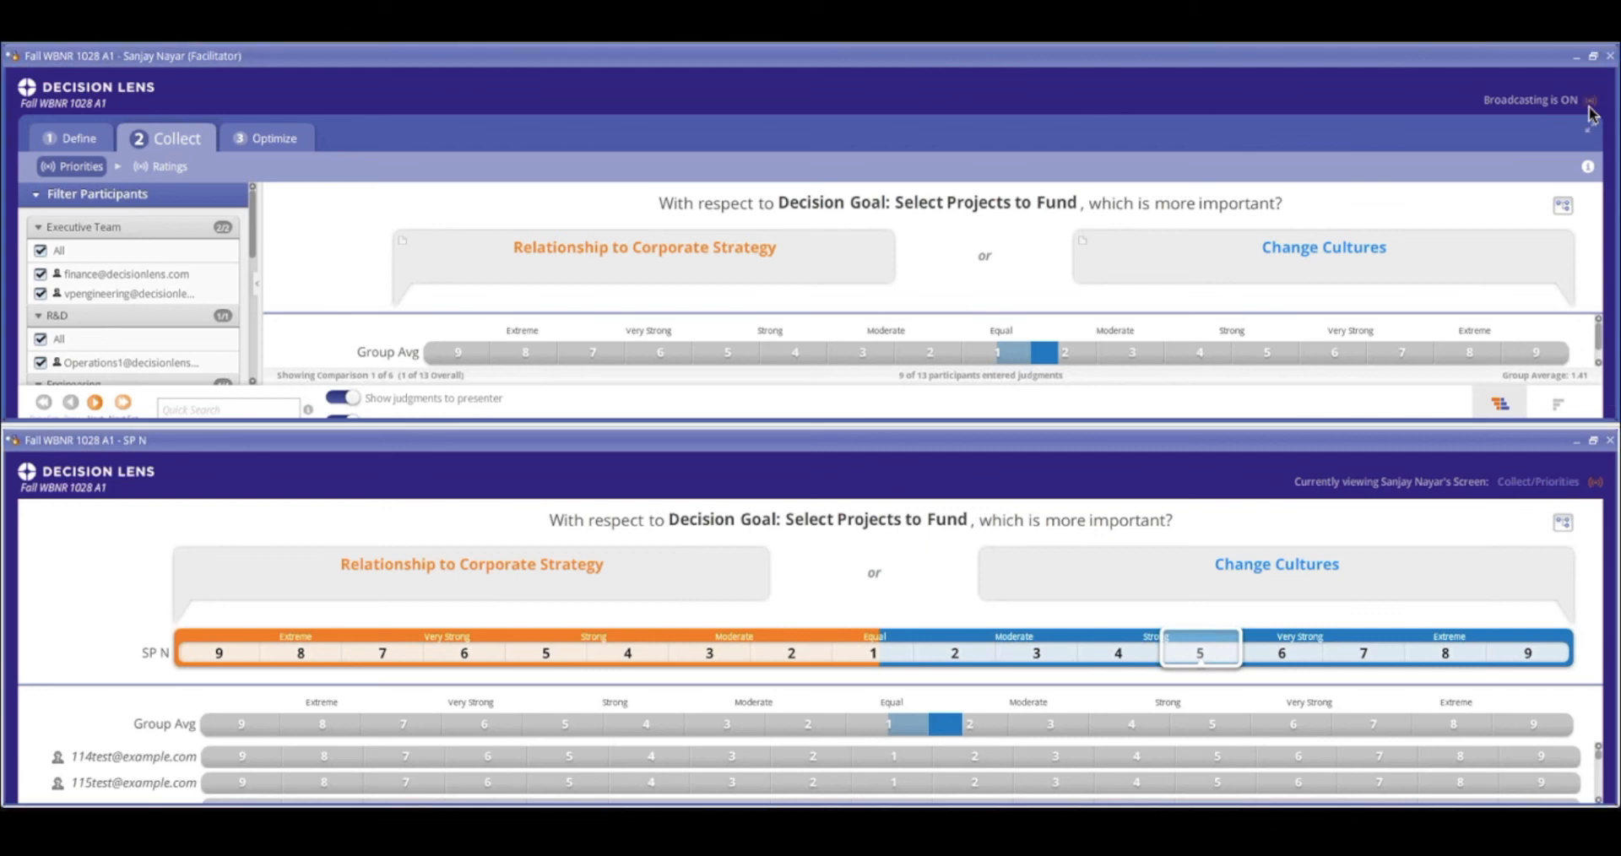
# Stop the first facilitator's broadcast and return the voter's session to the lobby.
pyautogui.click(1591, 102)
pyautogui.click(1512, 126)
pyautogui.click(955, 309)
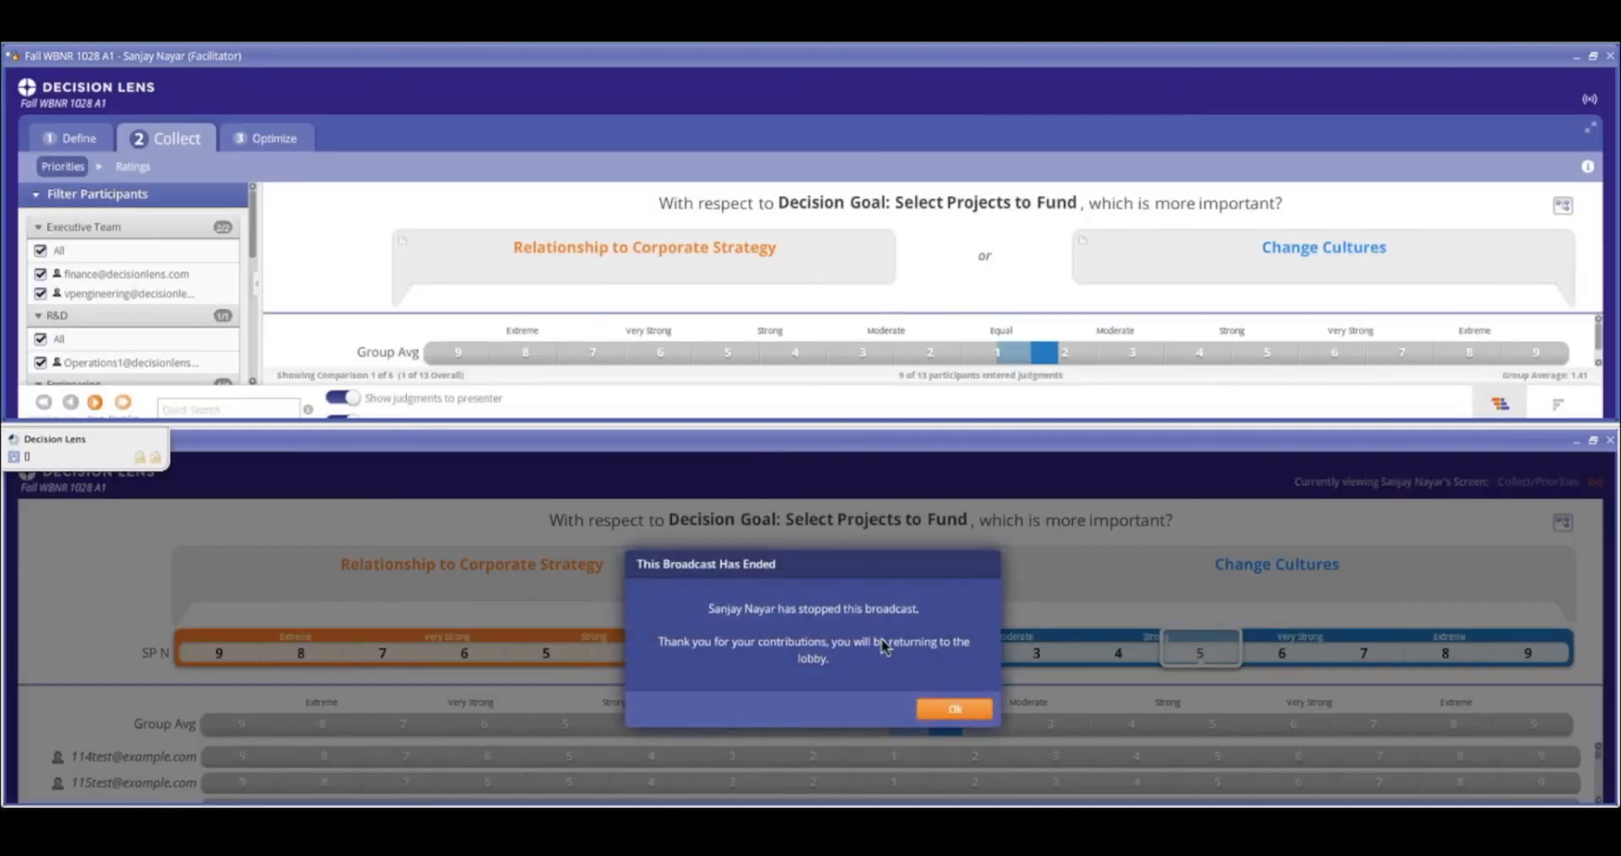
pyautogui.click(941, 714)
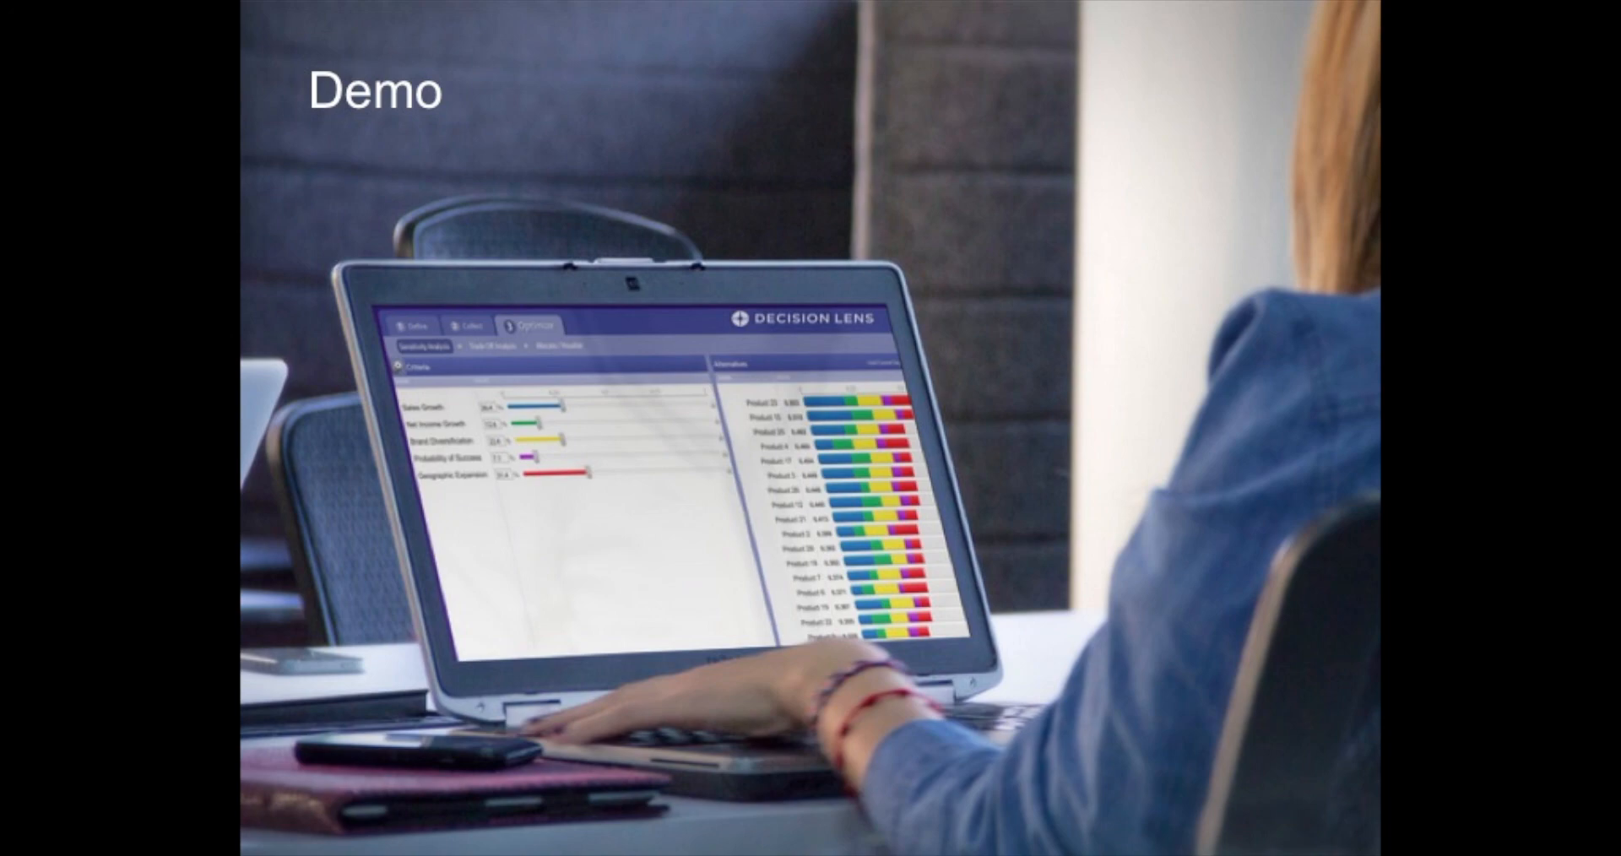
pyautogui.press('Right')
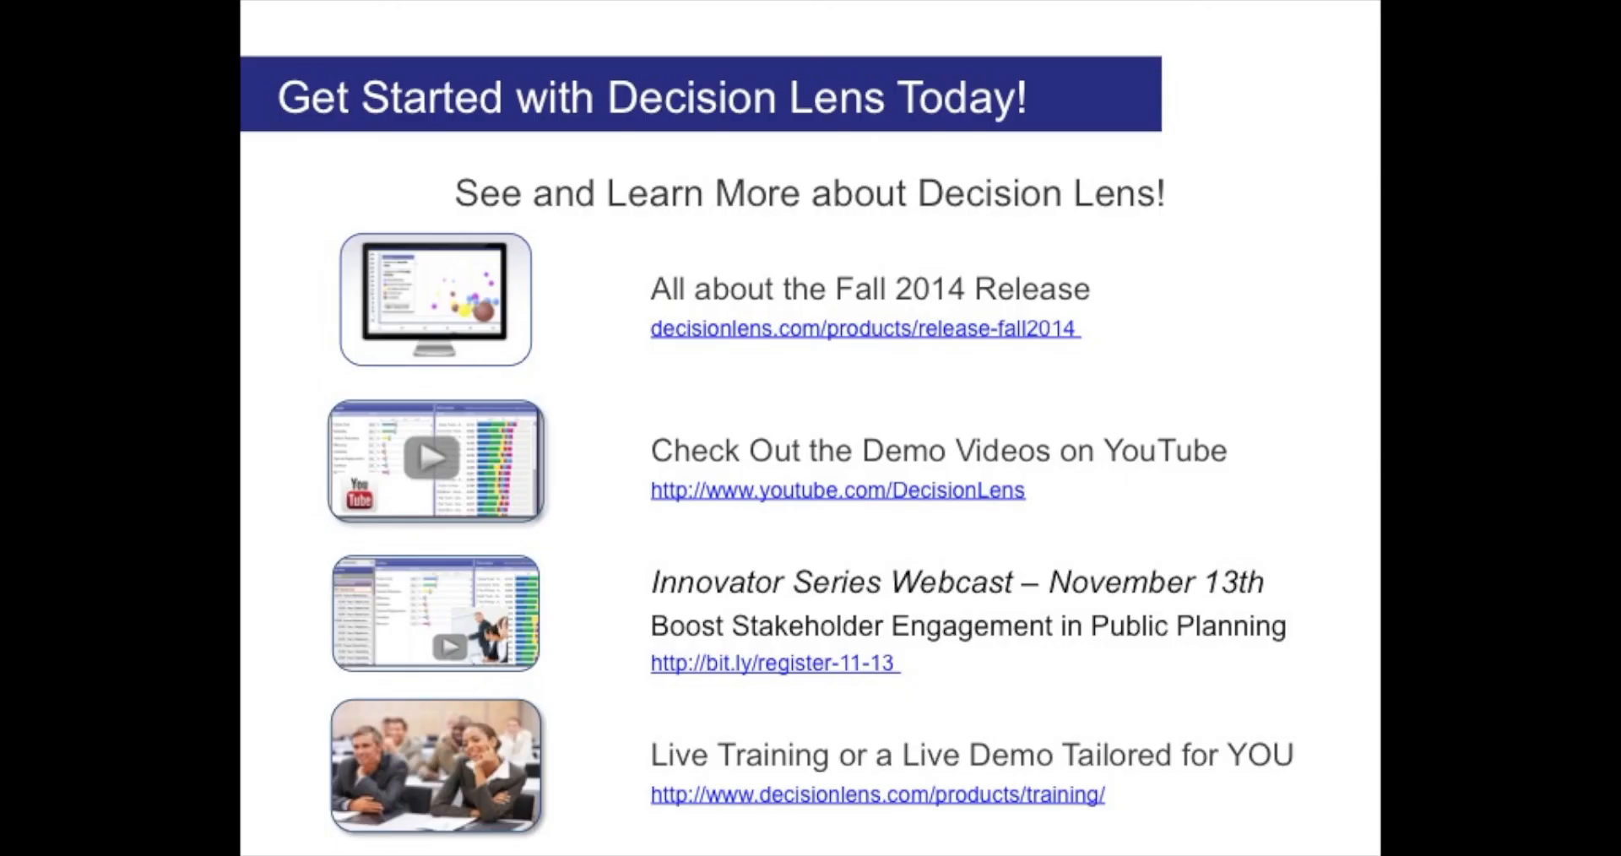